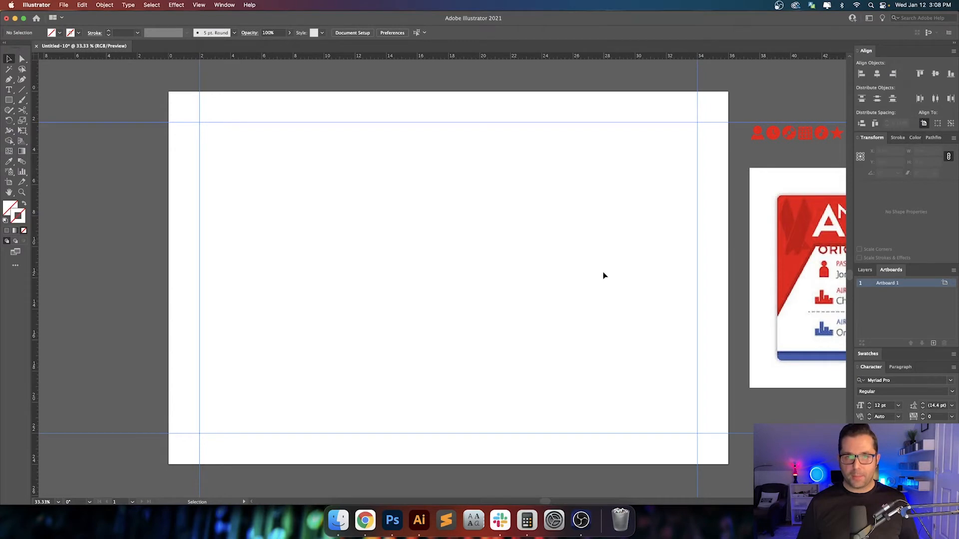
Examine the reference American Airlines boarding pass and the row of red icons beside the blank artboard
scroll(603, 275, right, 10)
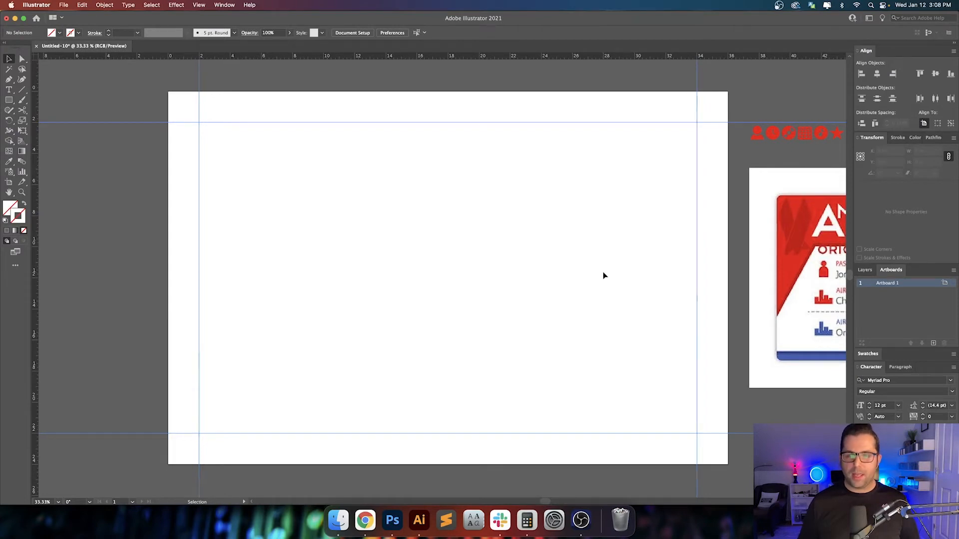
scroll(406, 276, right, 1)
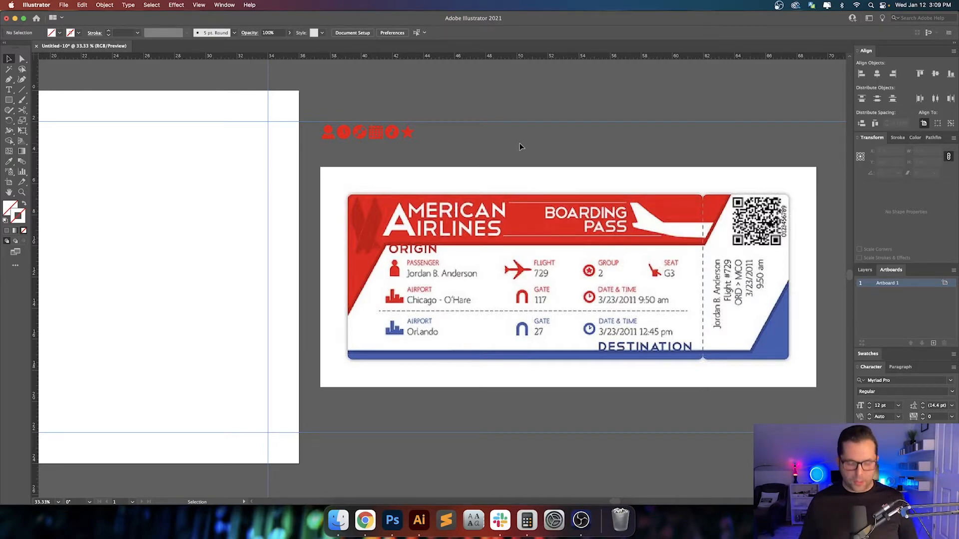
drag(364, 177, 505, 179)
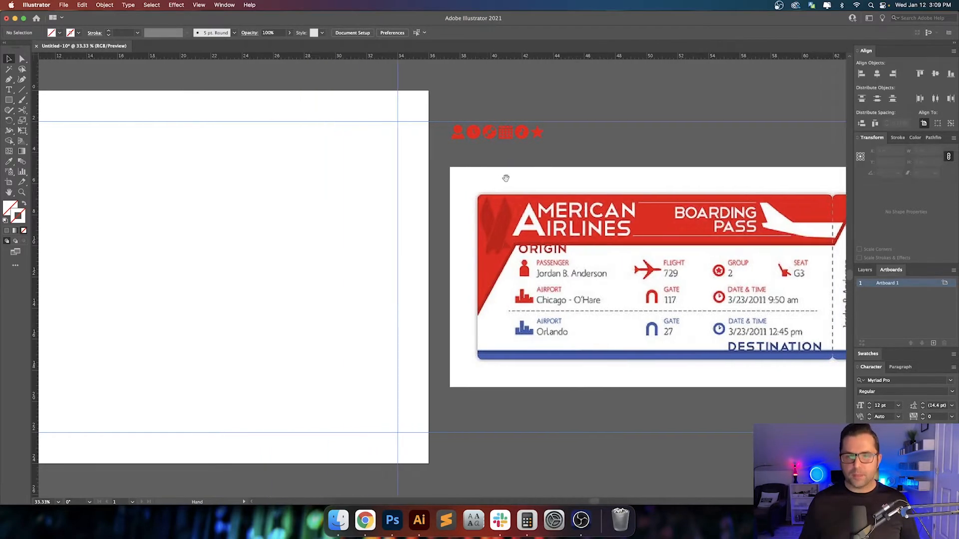
scroll(624, 244, right, 5)
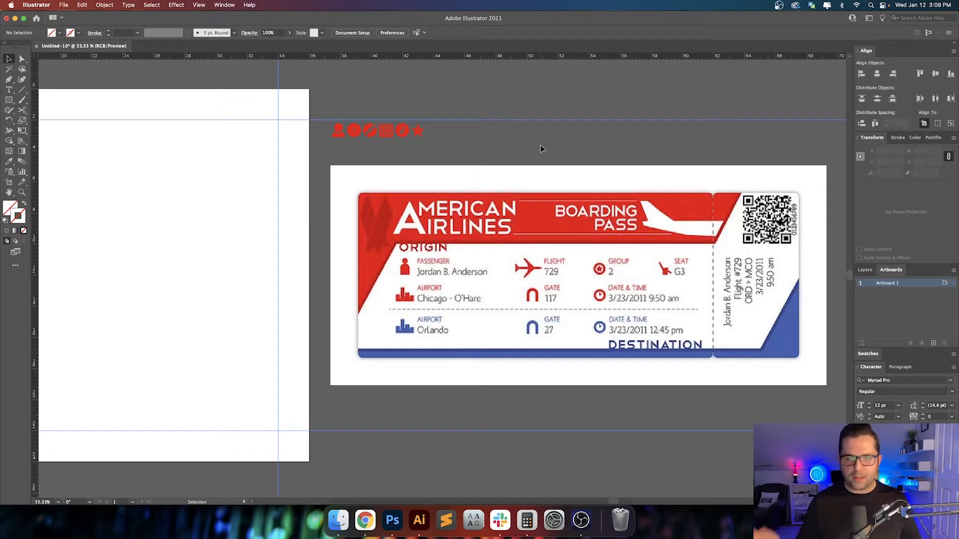
scroll(542, 149, left, 1)
scroll(544, 146, left, 8)
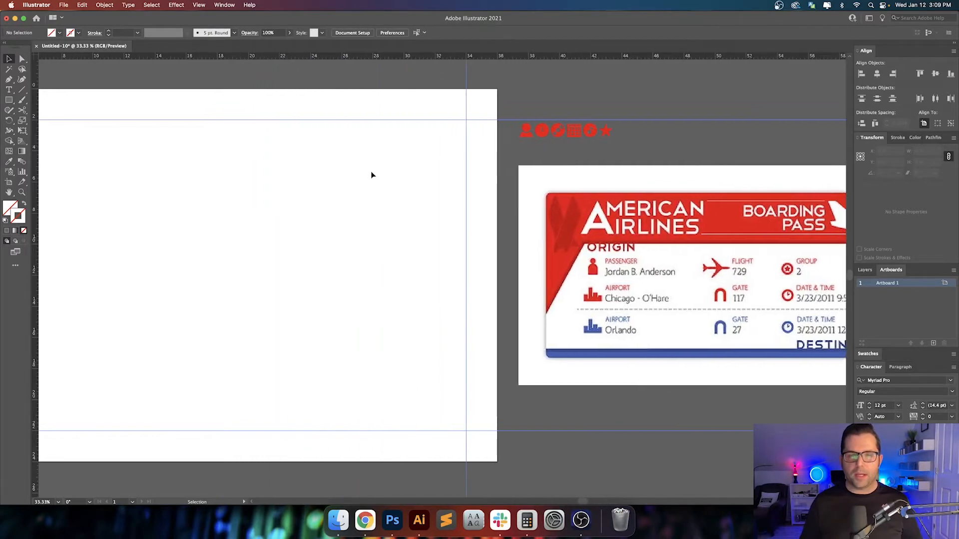
scroll(372, 184, right, 2)
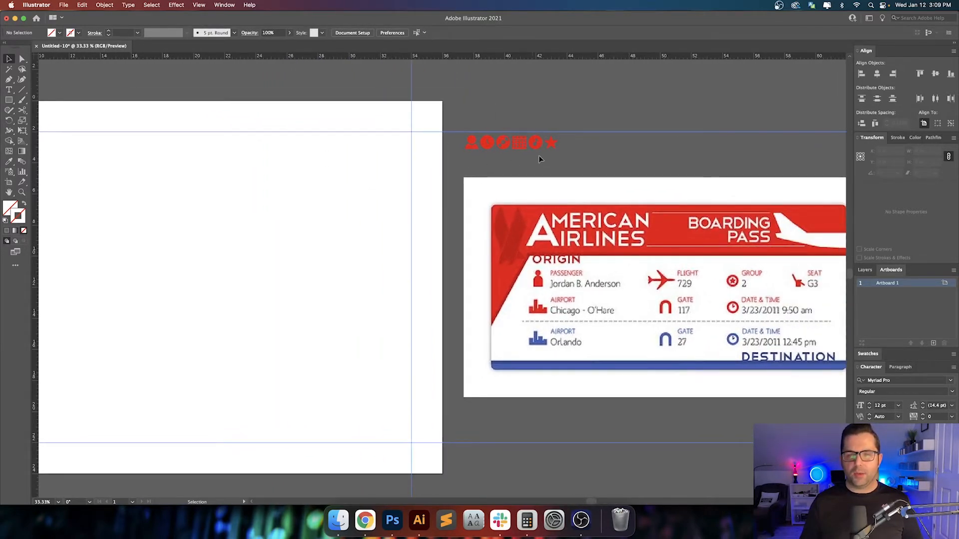
drag(441, 154, 571, 137)
click(571, 137)
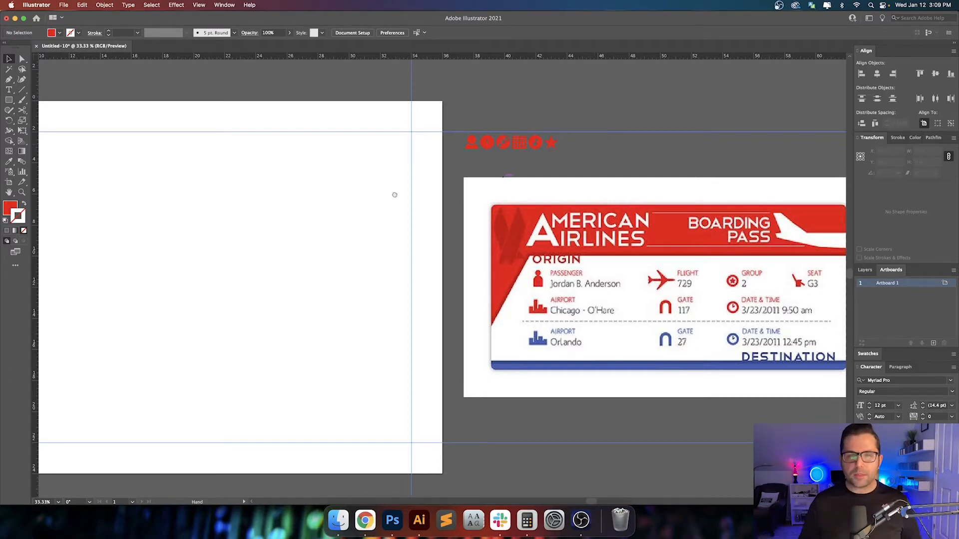
scroll(567, 187, left, 5)
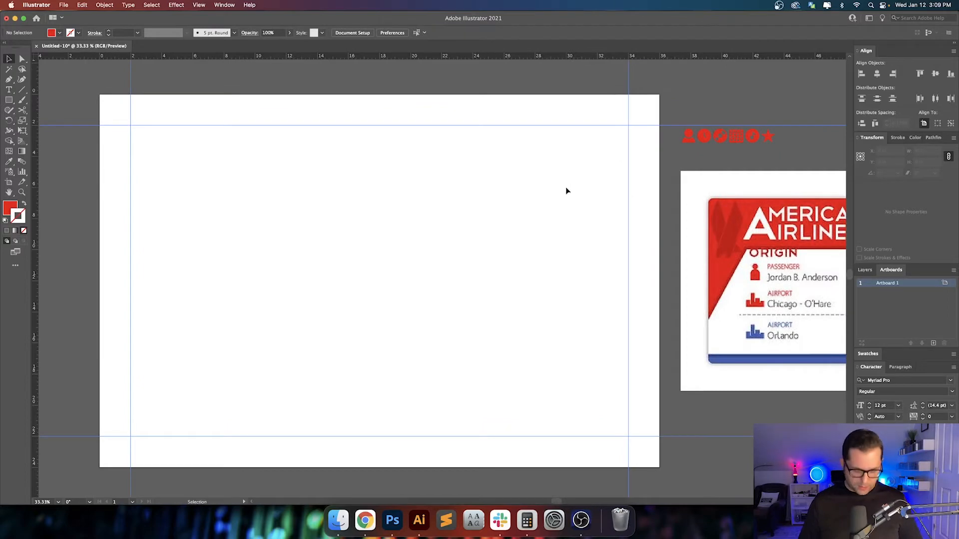
Draw a red rectangle about 32 in wide and 4.5 in high along the upper guide, spanning both vertical guides
key(m)
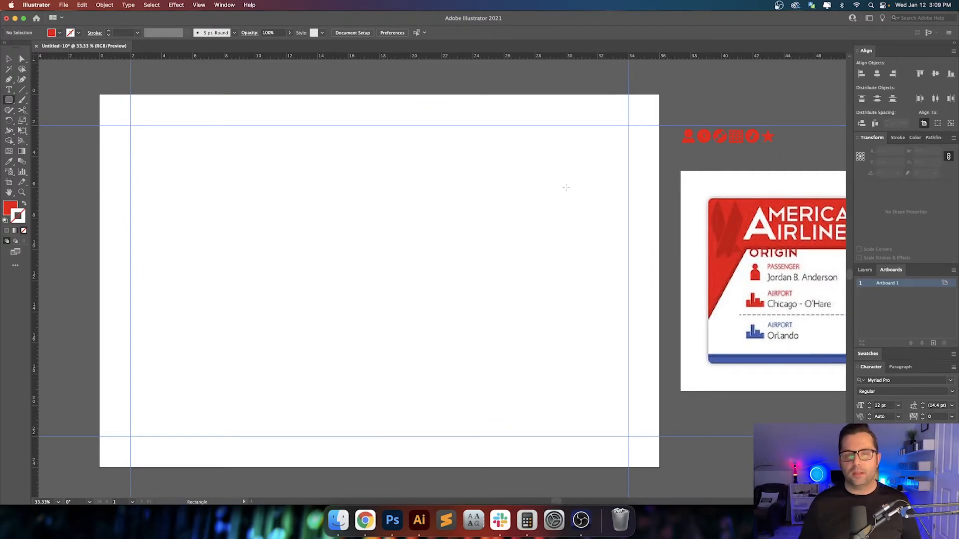
drag(355, 208, 383, 213)
key(super+0)
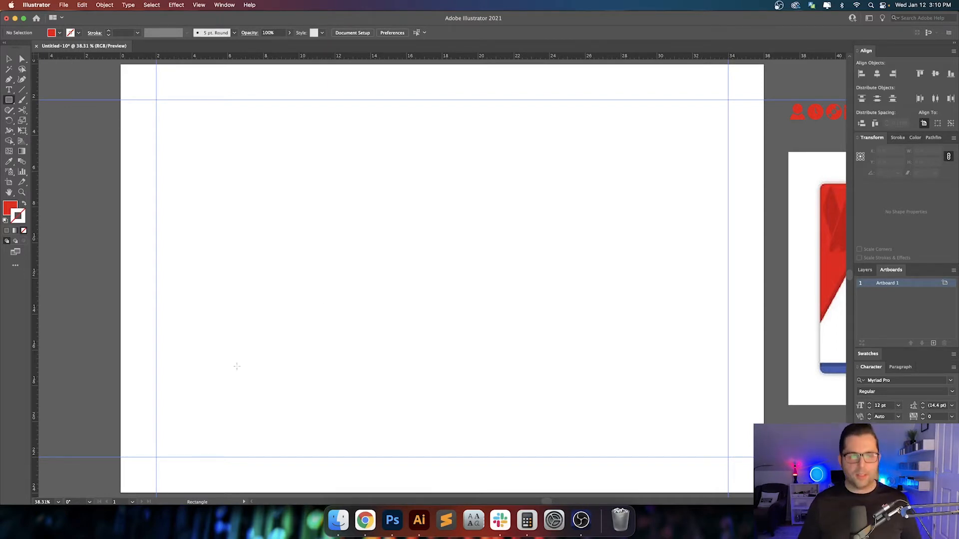
key(super+minus)
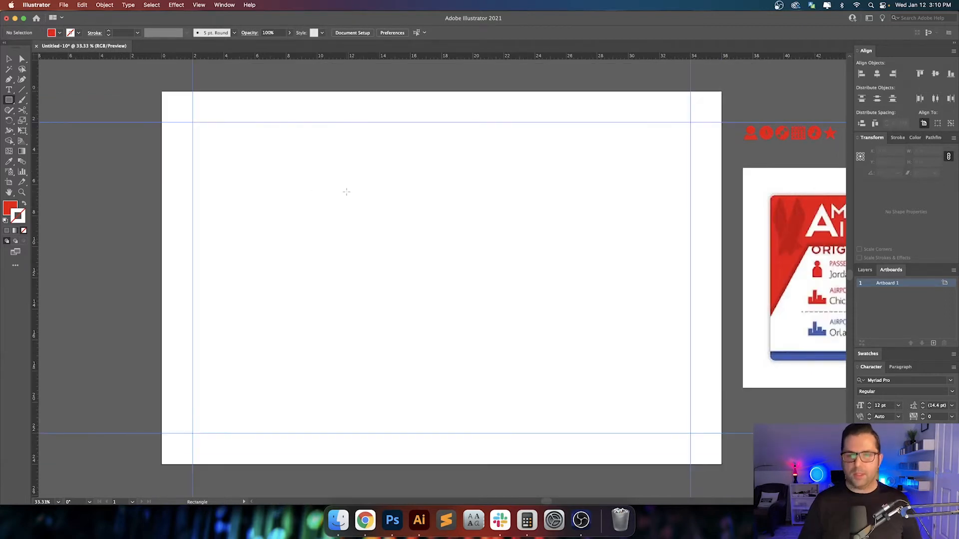
drag(343, 187, 280, 186)
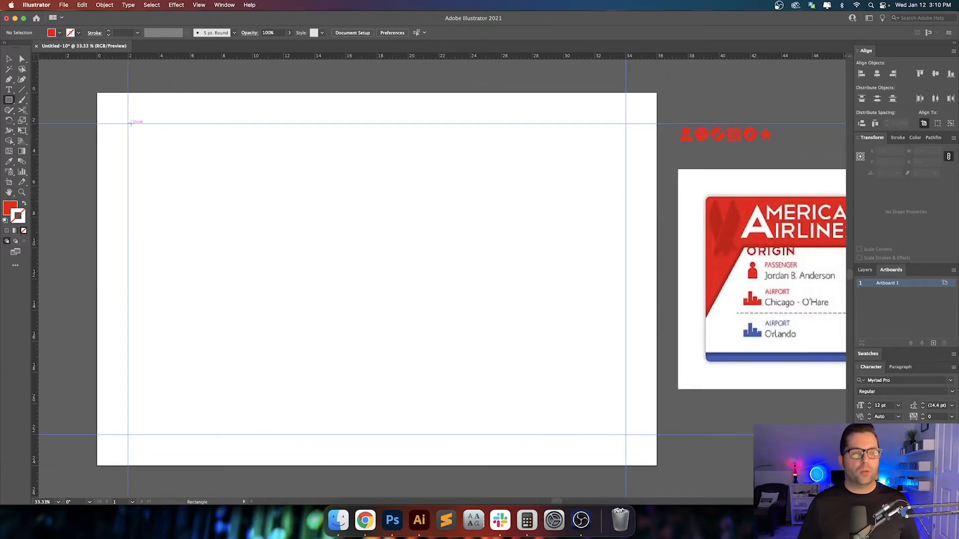
drag(129, 124, 622, 193)
drag(647, 236, 325, 235)
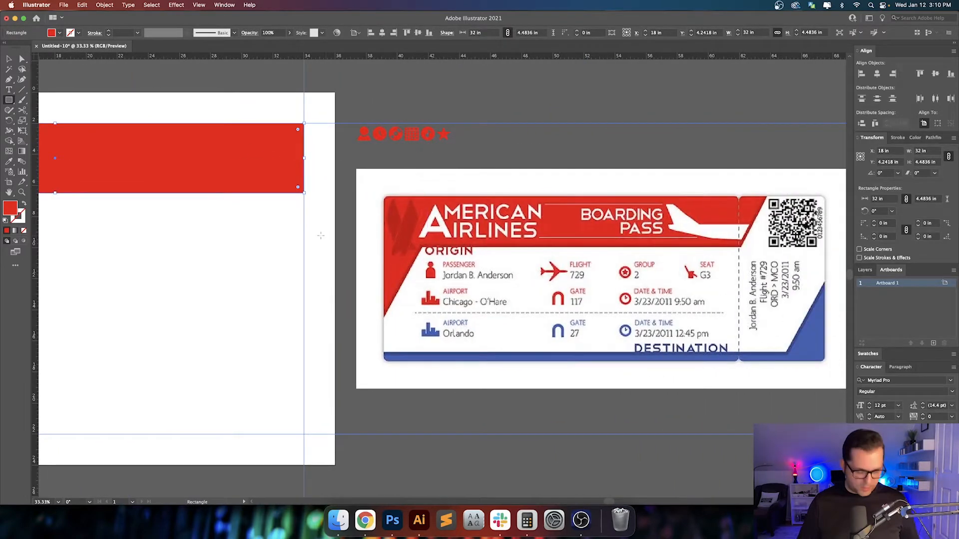
Set the red rectangle's height to 4 in without constraining proportions, keeping its upper-left corner as the reference point
key(v)
click(246, 237)
drag(222, 240, 492, 236)
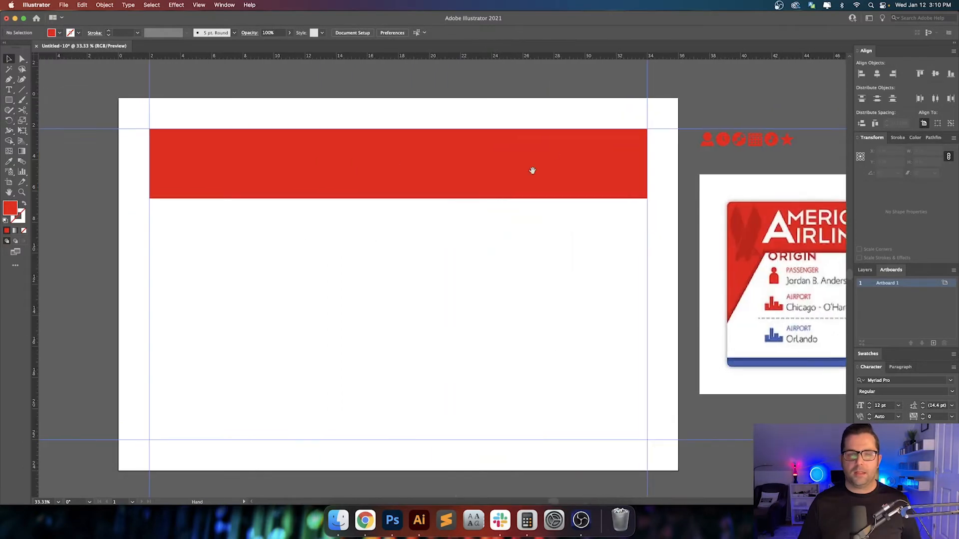
click(551, 148)
click(857, 154)
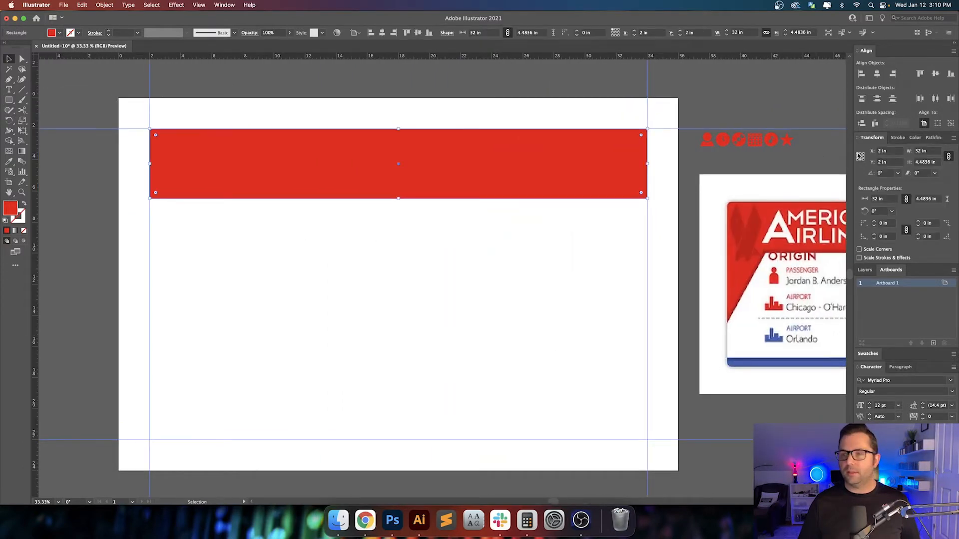
click(948, 157)
click(927, 161)
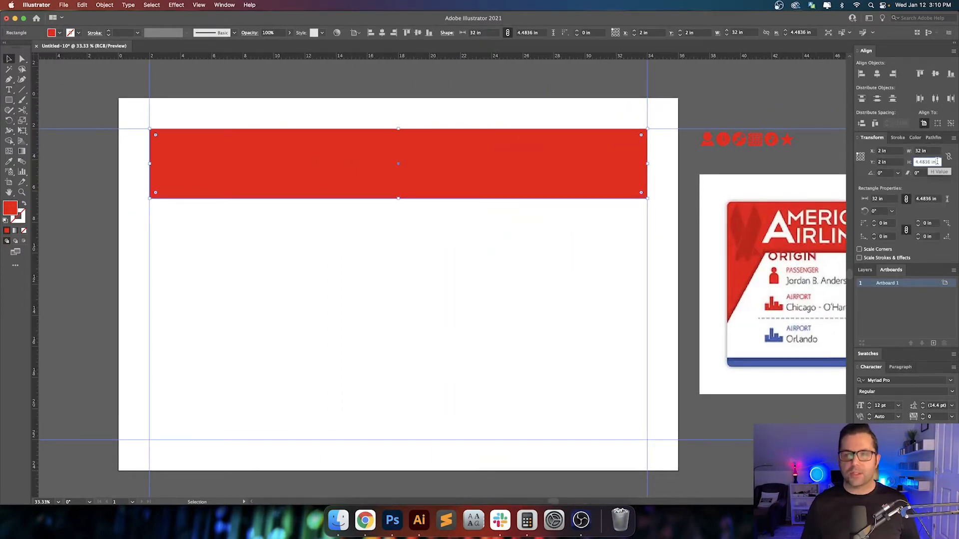
text(4)
key(Return)
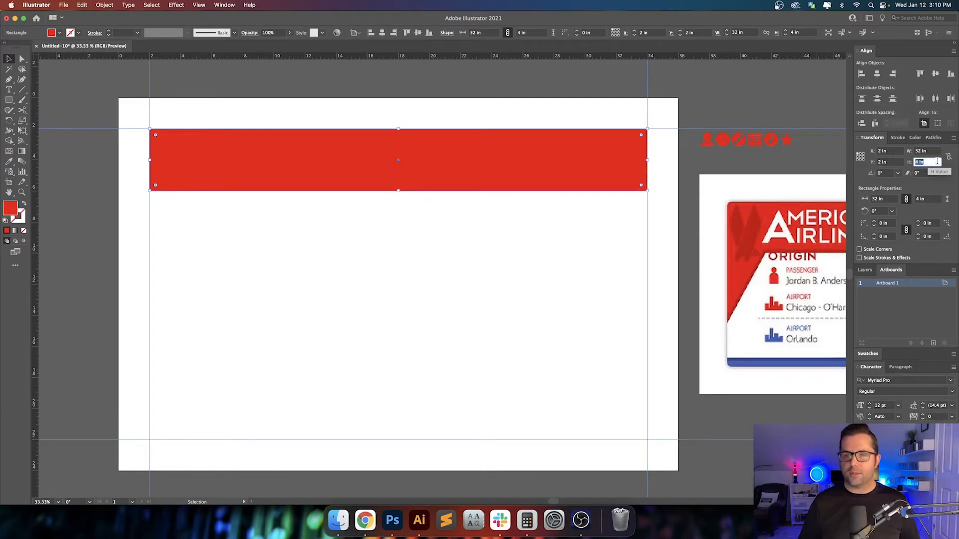
key(Return)
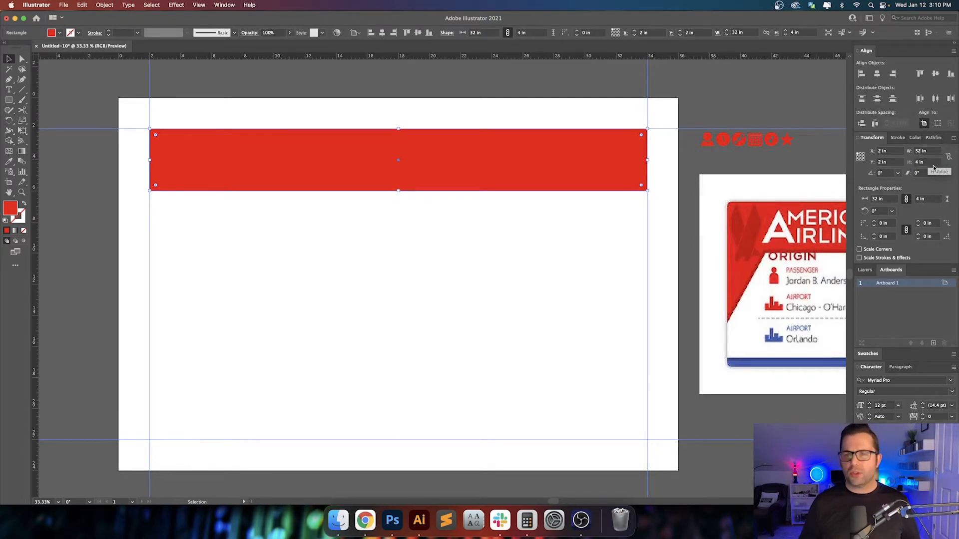
click(541, 286)
Reduce the red rectangle's width to 28 in, keeping its left edge in place
drag(578, 246, 280, 243)
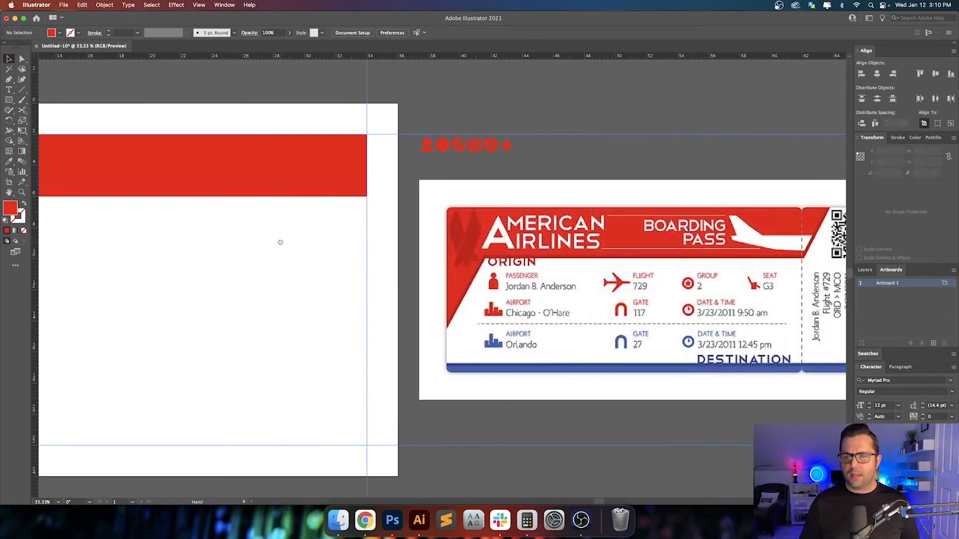
click(294, 150)
click(935, 152)
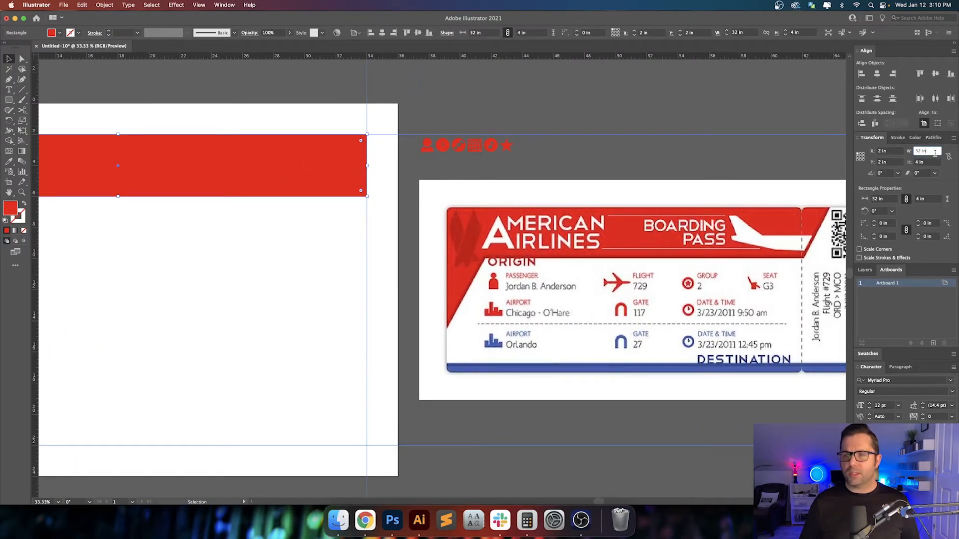
key(Down)
key(Down)
key(Down)
key(Down)
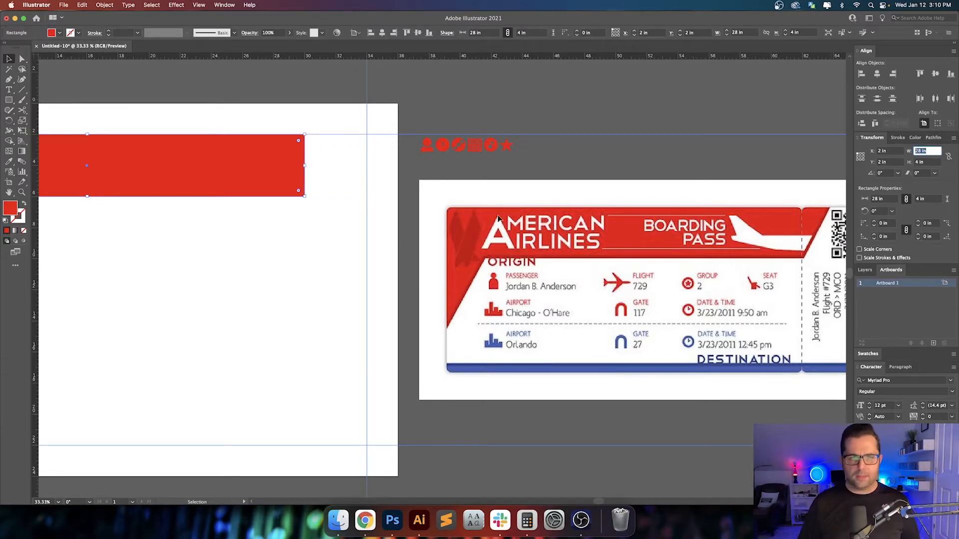
click(335, 222)
Draw a second red rectangle, 4 in by 4 in, filling the gap between the wide rectangle and the right guide
drag(334, 216, 404, 216)
key(m)
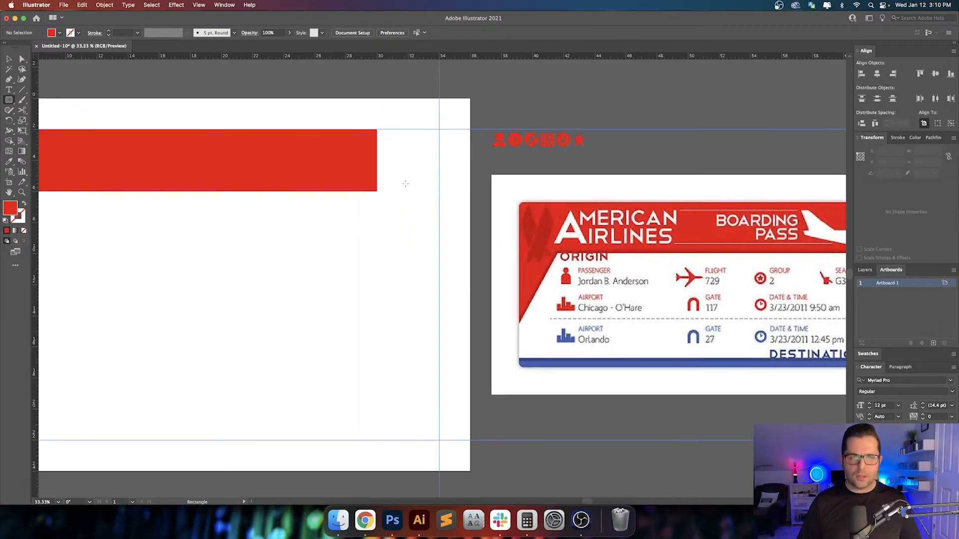
mouse_move(439, 129)
mouse_down()
mouse_move(377, 191)
mouse_move(455, 204)
mouse_move(436, 229)
mouse_move(346, 240)
mouse_move(438, 240)
mouse_up()
key(v)
click(395, 215)
click(453, 164)
click(460, 223)
Round the two top corners of the wide red rectangle with a 0.5 in radius
key(a)
click(353, 189)
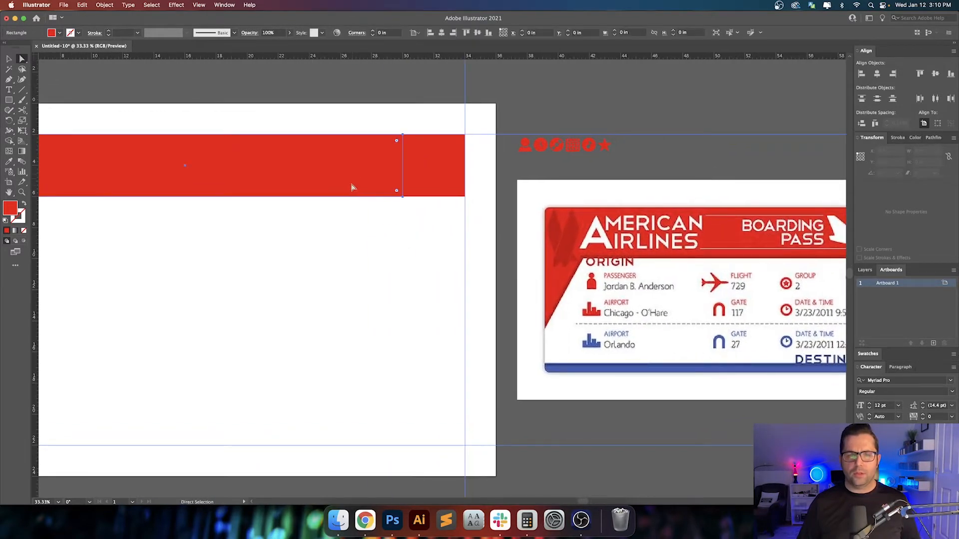
drag(353, 190, 496, 194)
click(129, 139)
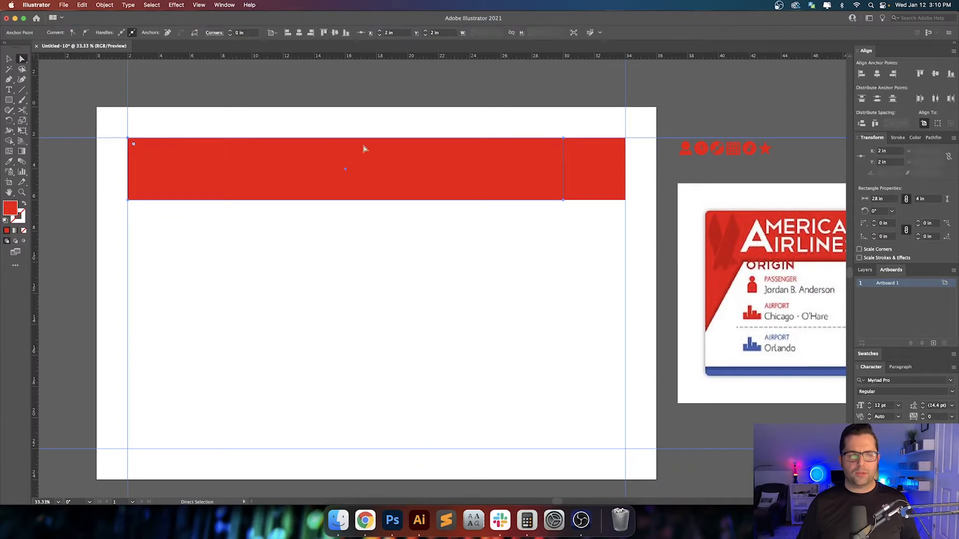
shift+click(563, 139)
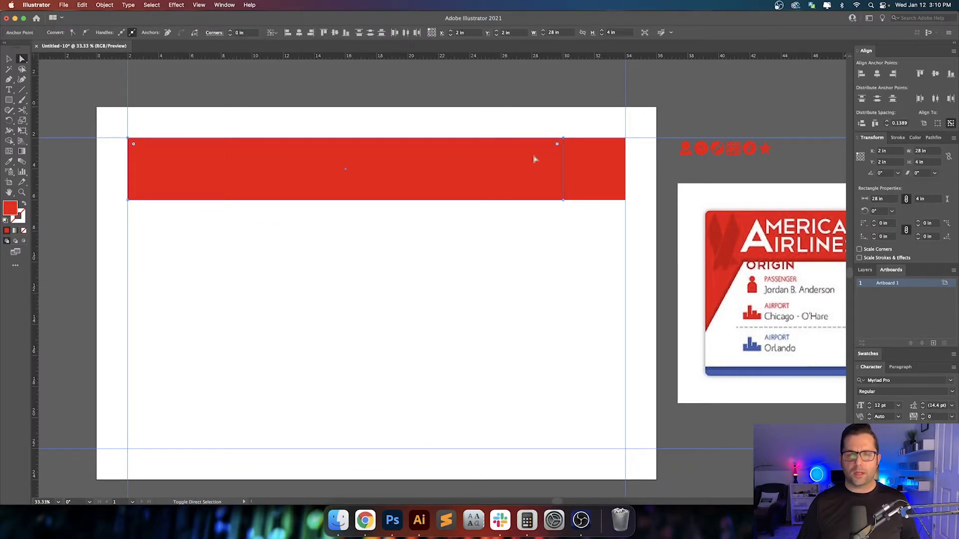
click(250, 34)
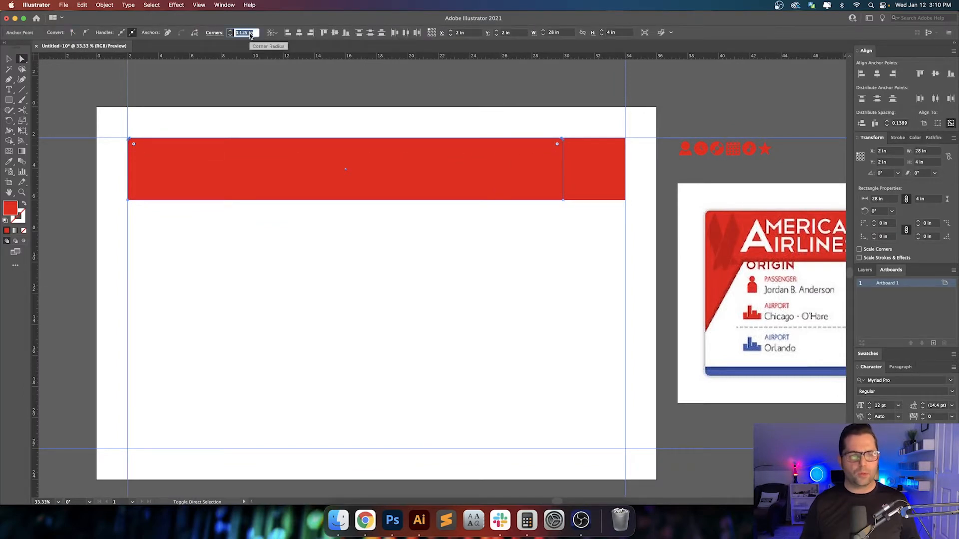
key(Up)
key(Up)
key(Up)
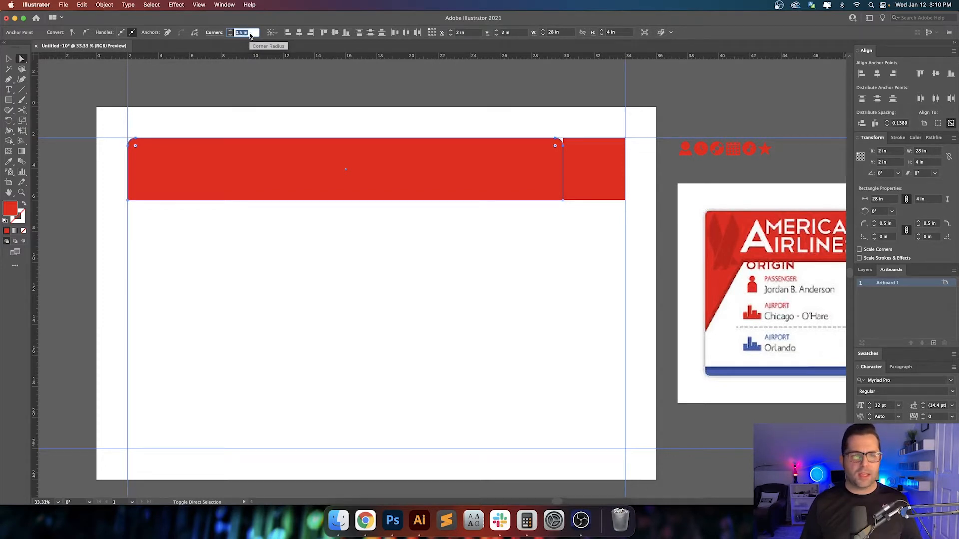
key(Return)
key(v)
click(510, 294)
scroll(523, 195, right, 3)
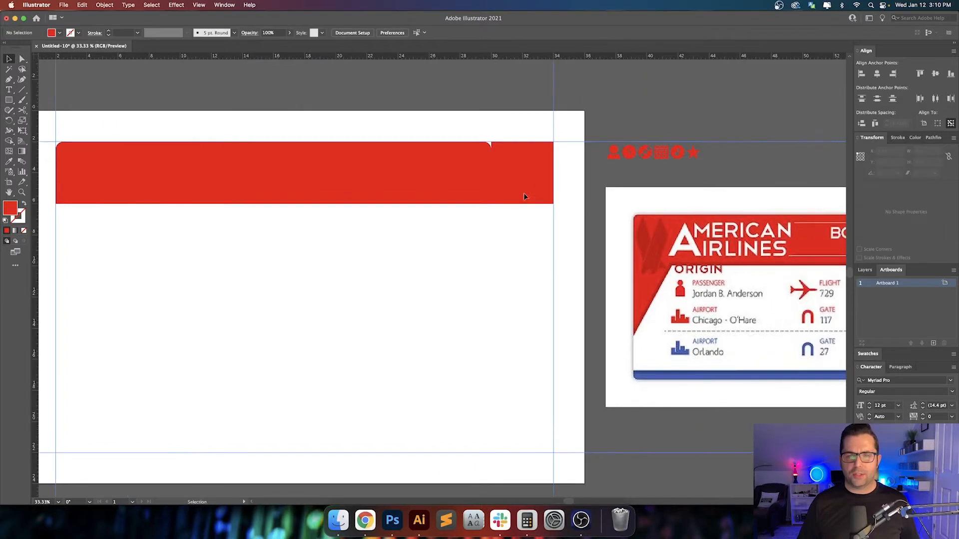
Round the two top corners of the small red rectangle with a 0.5 in radius
key(a)
click(492, 143)
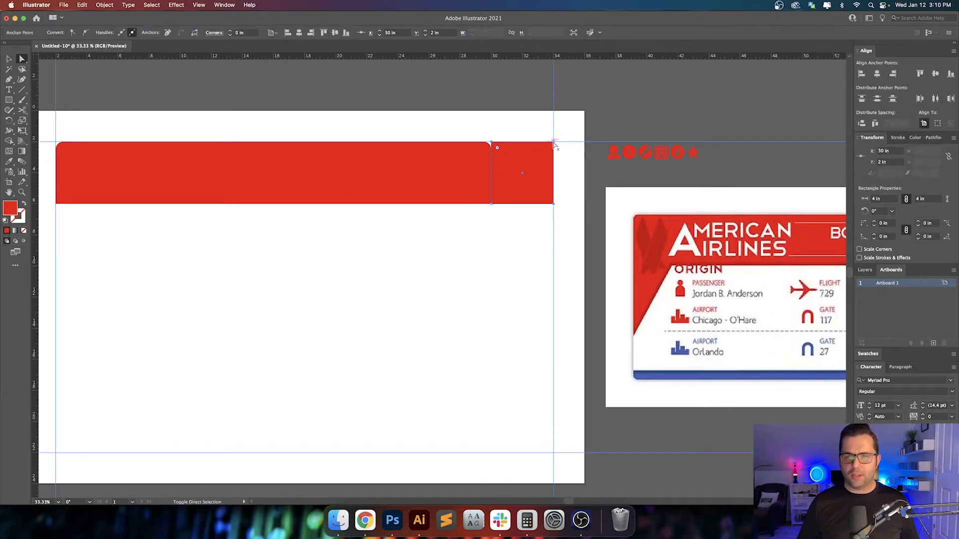
shift+click(554, 143)
click(245, 33)
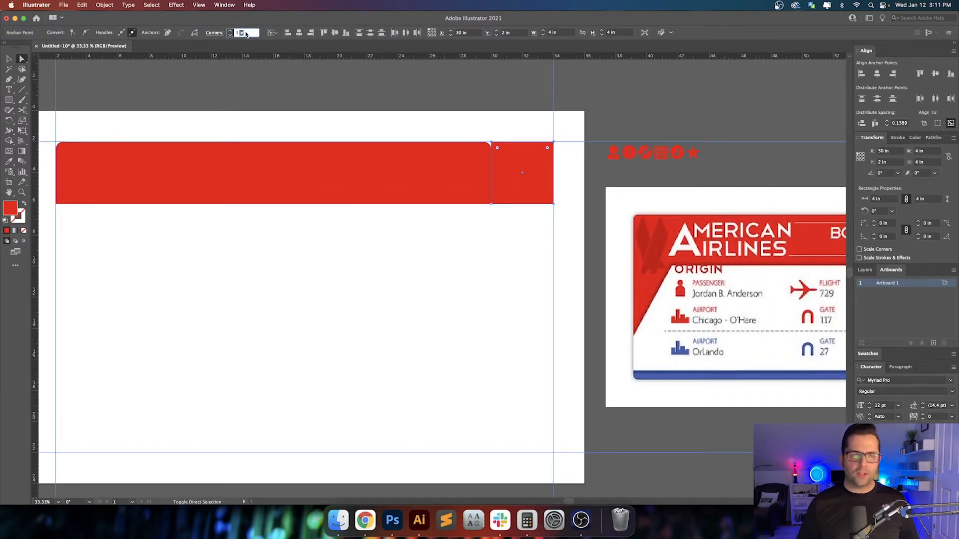
key(Up)
key(Up)
key(Up)
key(Up)
key(Up)
key(Down)
key(Return)
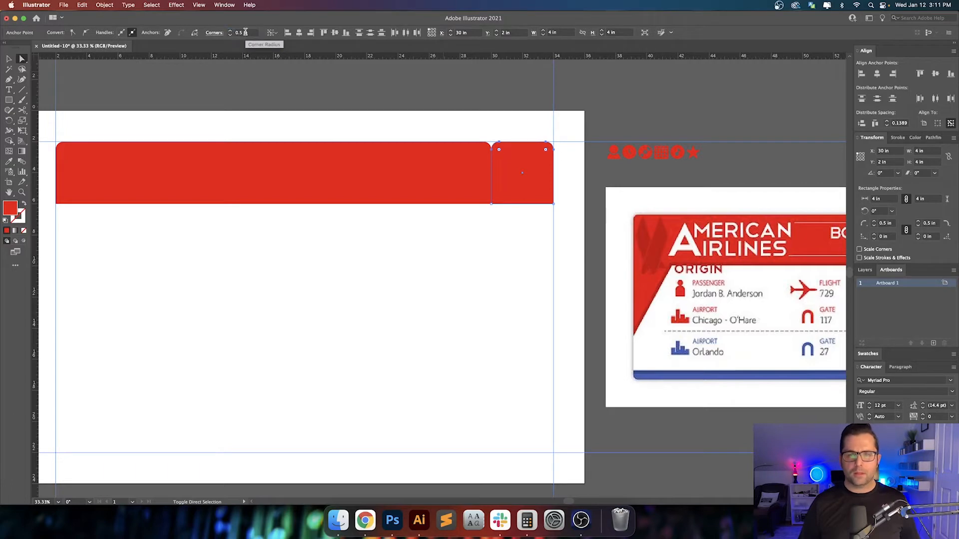
key(v)
click(430, 231)
Hide the guides to view the rounded header shapes
drag(435, 232, 512, 252)
key(a)
key(super+semicolon)
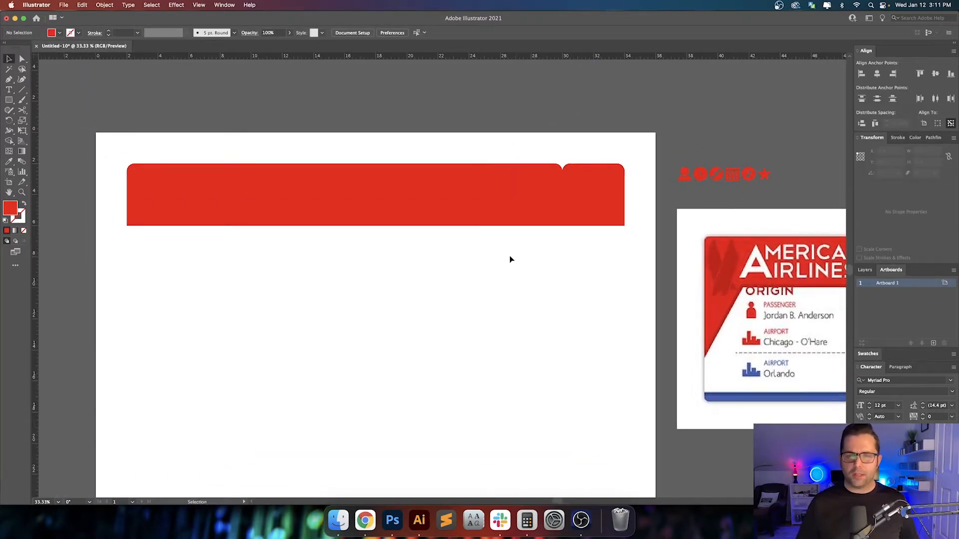
Set the radius of the wide red rectangle's two top corners to 0.75 in
click(155, 186)
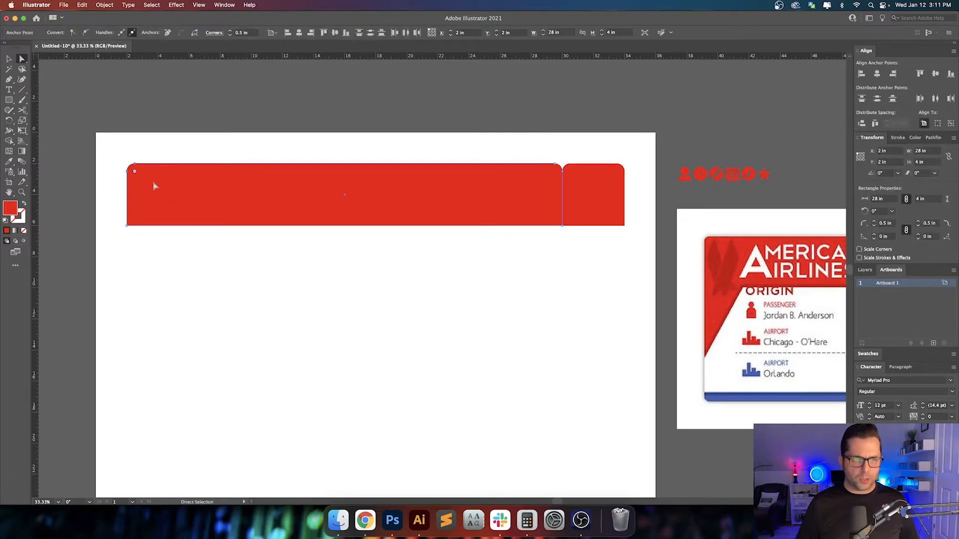
shift+click(562, 171)
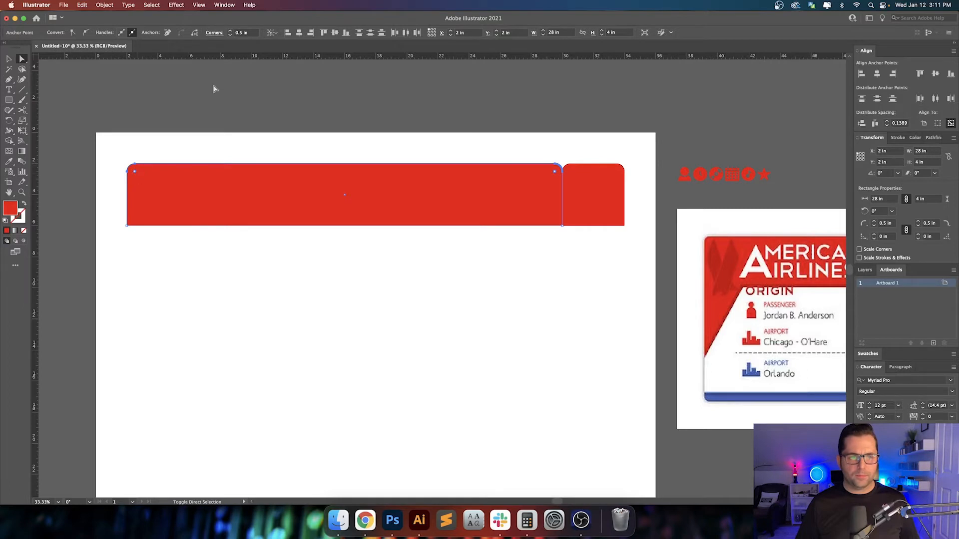
click(252, 33)
text(0.75)
key(Return)
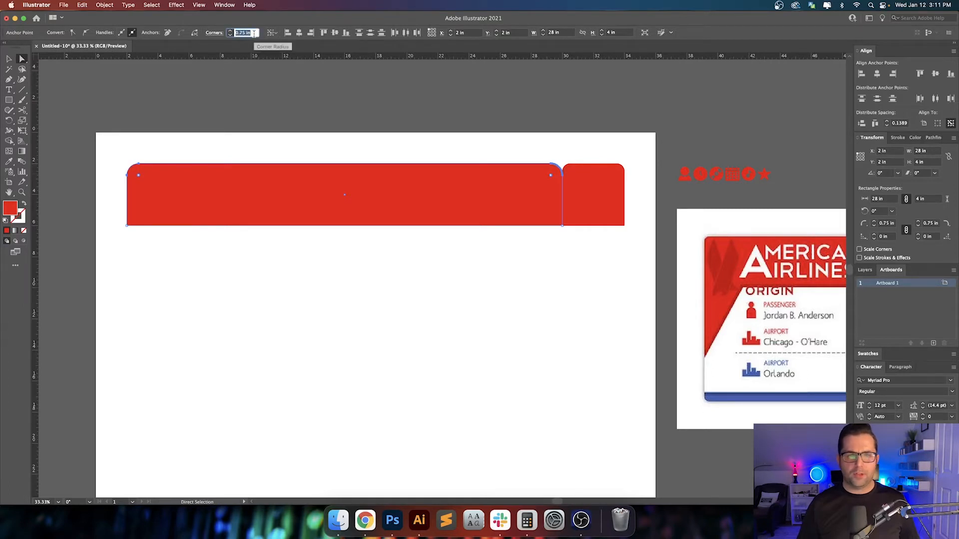
Set the radius of the wide red rectangle's two top corners to 1 in
key(Up)
key(Up)
key(Up)
key(Down)
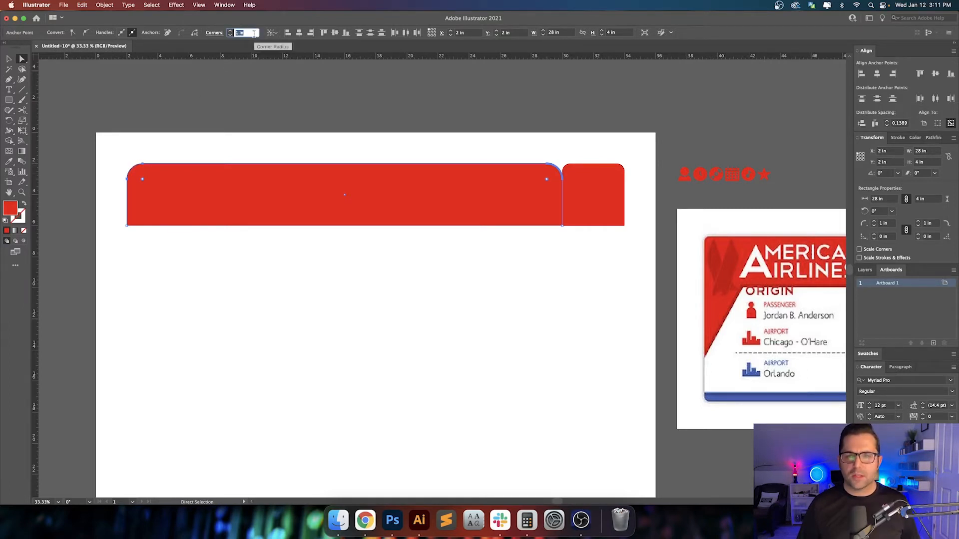
key(Return)
Set the radius of the small red rectangle's two top corners to 1 in
click(601, 128)
drag(632, 146, 573, 175)
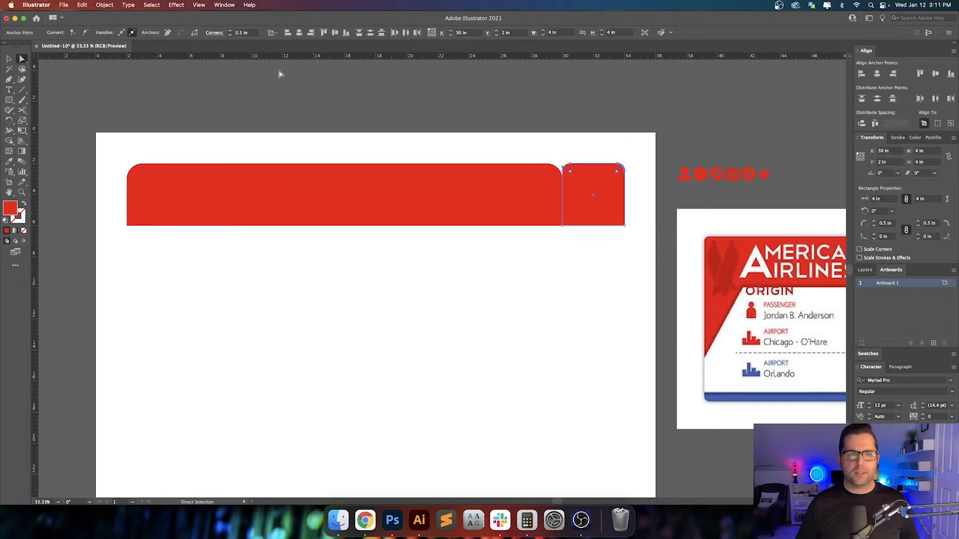
click(241, 32)
text(1)
key(Return)
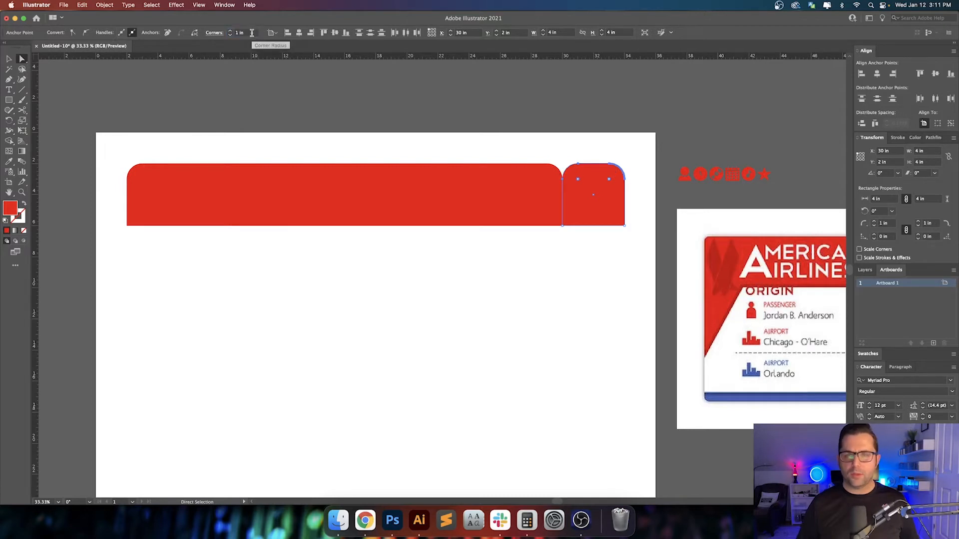
click(328, 63)
key(v)
Show the guides and draw a red rectangle 32 in wide and about 2.22 in tall along the bottom guide
scroll(407, 122, down, 3)
scroll(407, 123, right, 2)
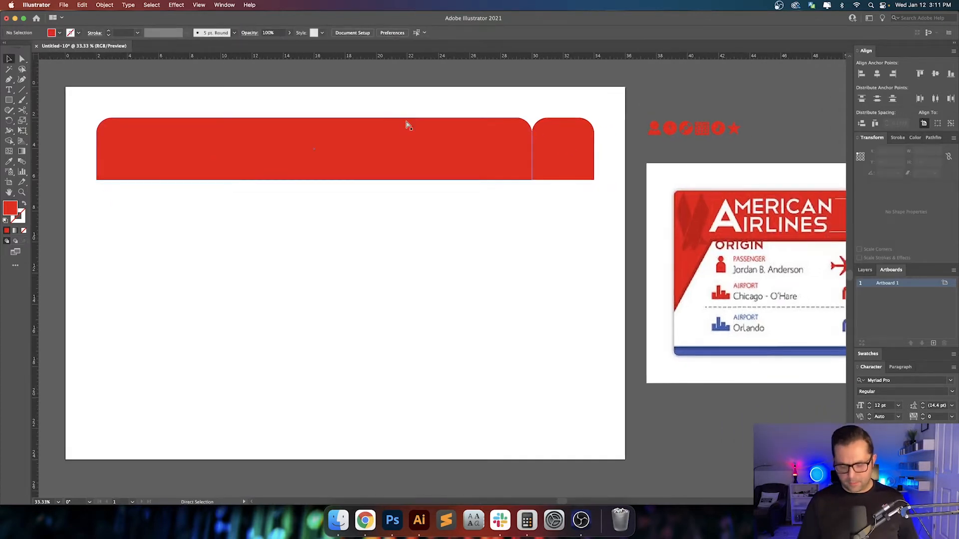
scroll(407, 124, left, 5)
scroll(407, 125, right, 3)
drag(375, 256, 443, 254)
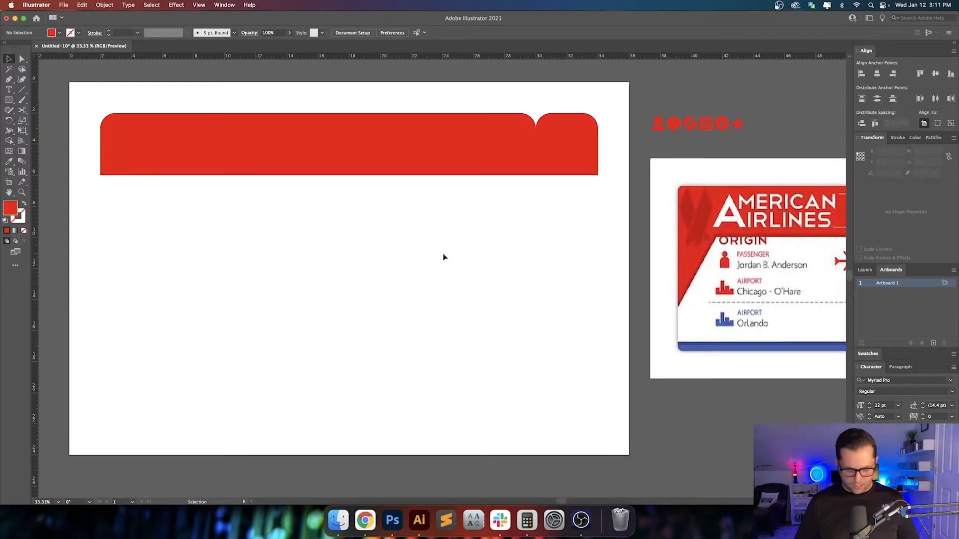
key(m)
key(super+semicolon)
scroll(215, 397, left, 3)
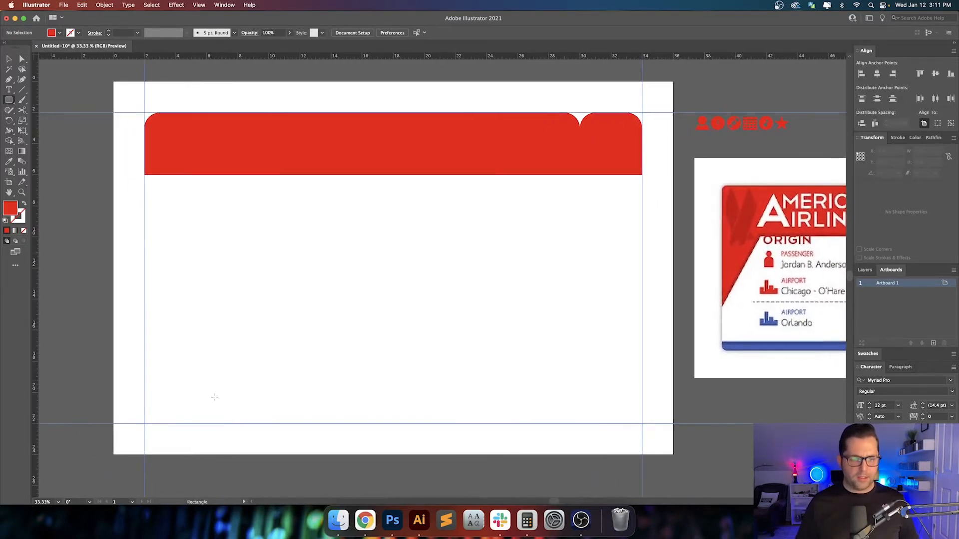
mouse_move(144, 424)
mouse_down()
mouse_move(268, 402)
mouse_move(642, 389)
mouse_up()
key(v)
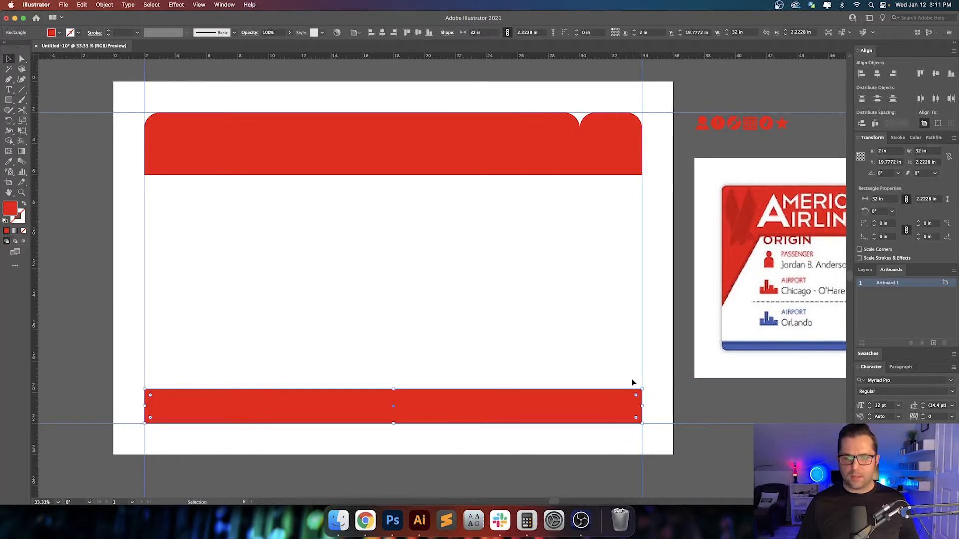
Set the bottom red rectangle's height to 1 in, keeping its lower edge on the guide
click(857, 160)
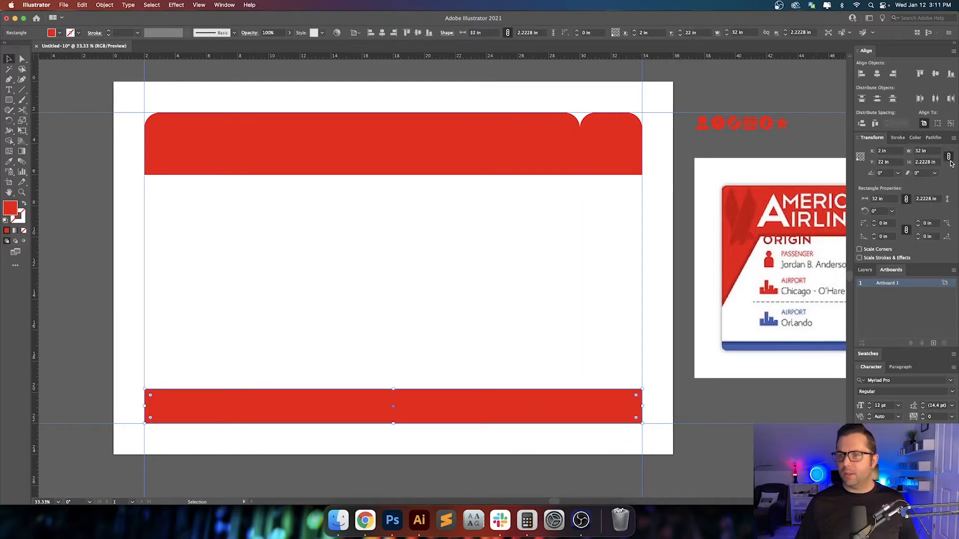
click(930, 163)
text(1)
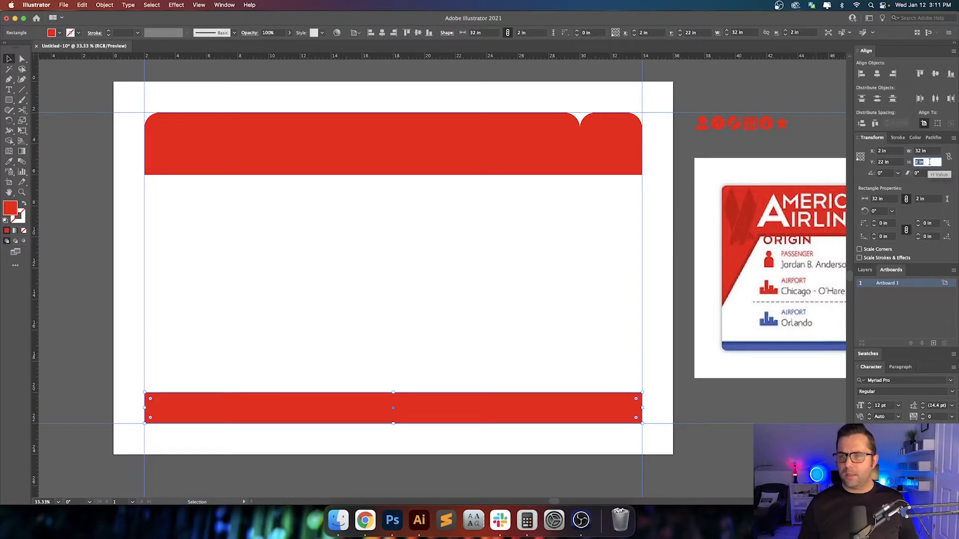
key(Return)
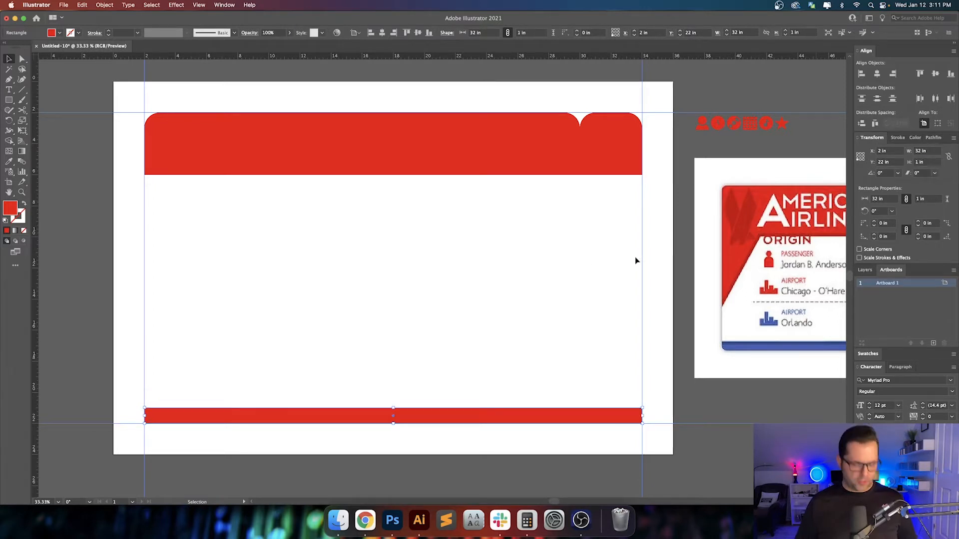
Fill the bottom bar with the blue sampled from the reference ticket's corner triangle
key(i)
scroll(654, 301, right, 10)
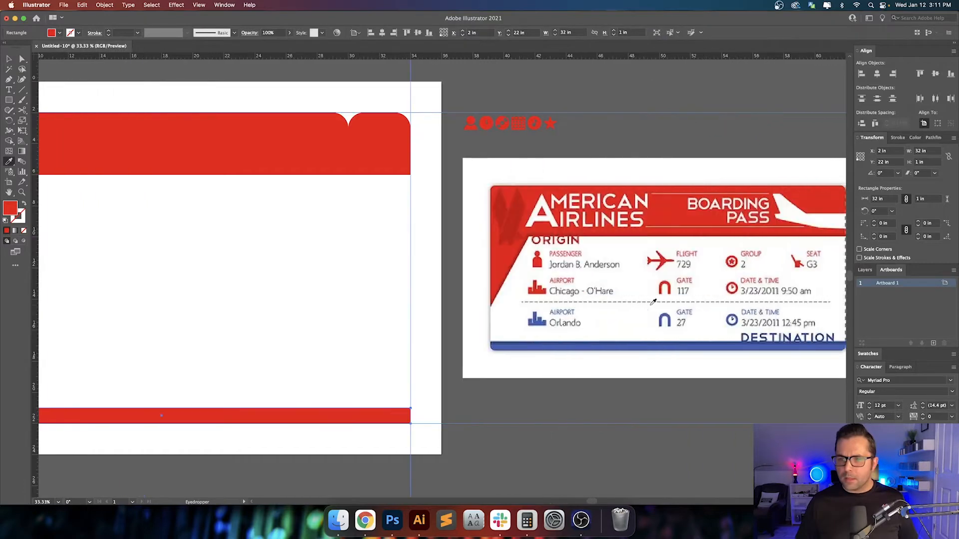
scroll(665, 302, right, 3)
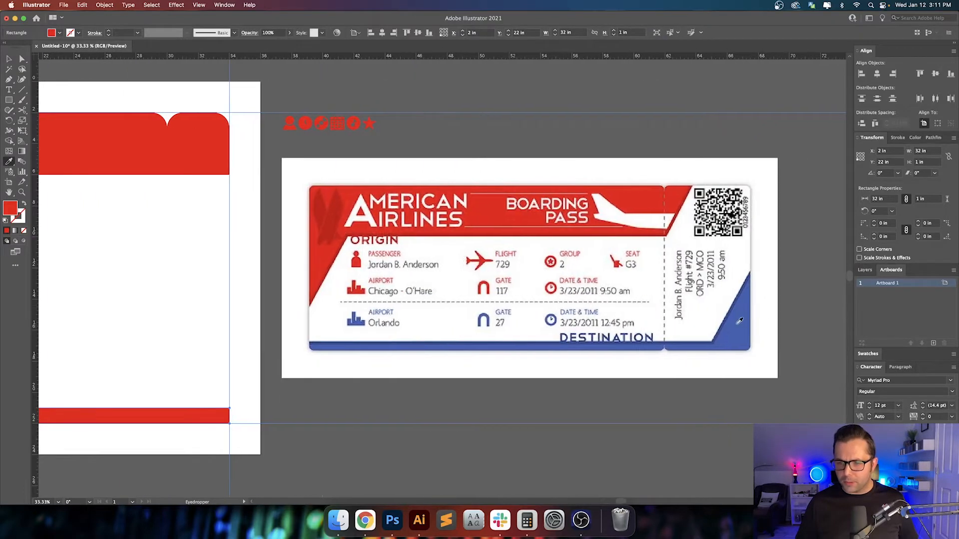
click(738, 323)
scroll(499, 300, left, 13)
key(v)
click(430, 300)
drag(439, 312, 422, 285)
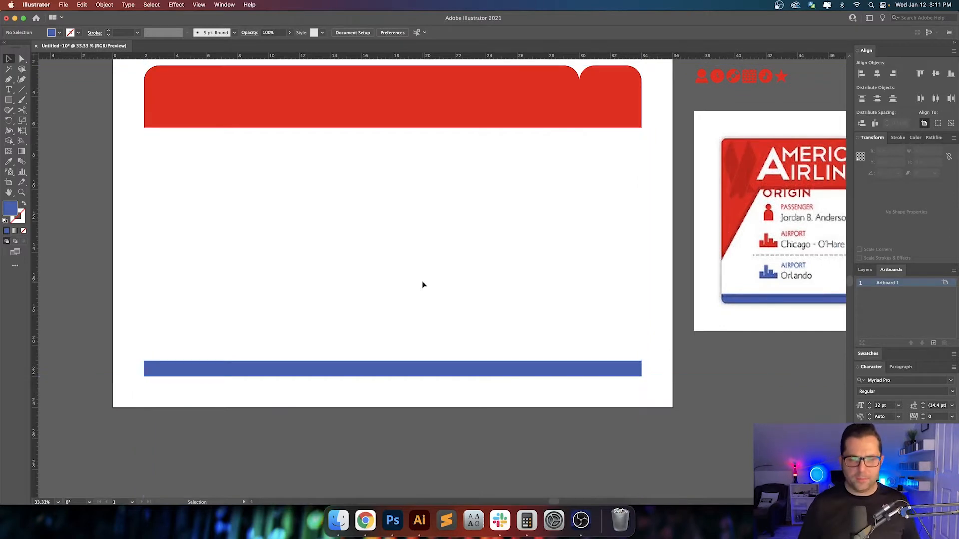
Round the two bottom corners of the blue bar with a 0.5 in radius
key(a)
drag(226, 383, 662, 378)
click(253, 33)
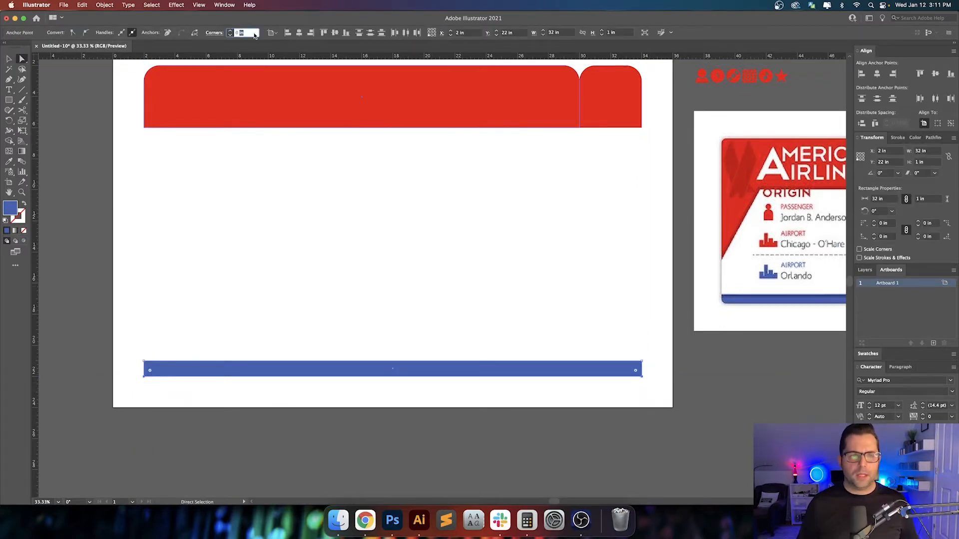
text(1)
key(Return)
text(0.5)
key(Return)
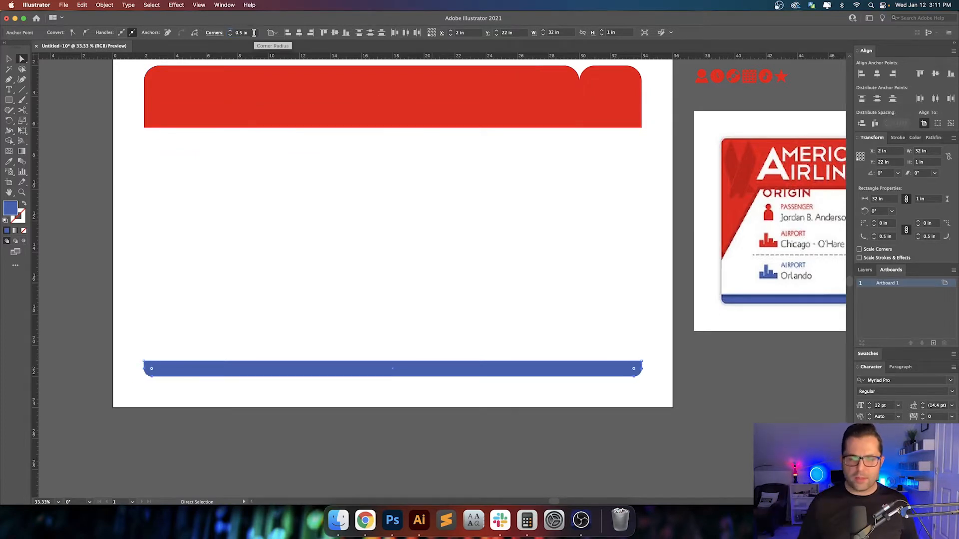
key(v)
click(293, 204)
drag(319, 205, 327, 233)
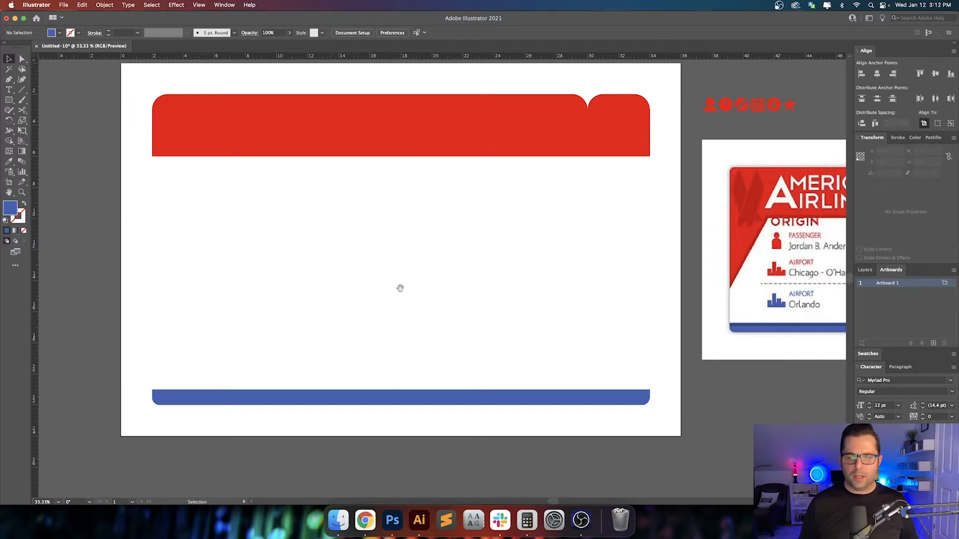
drag(400, 288, 398, 265)
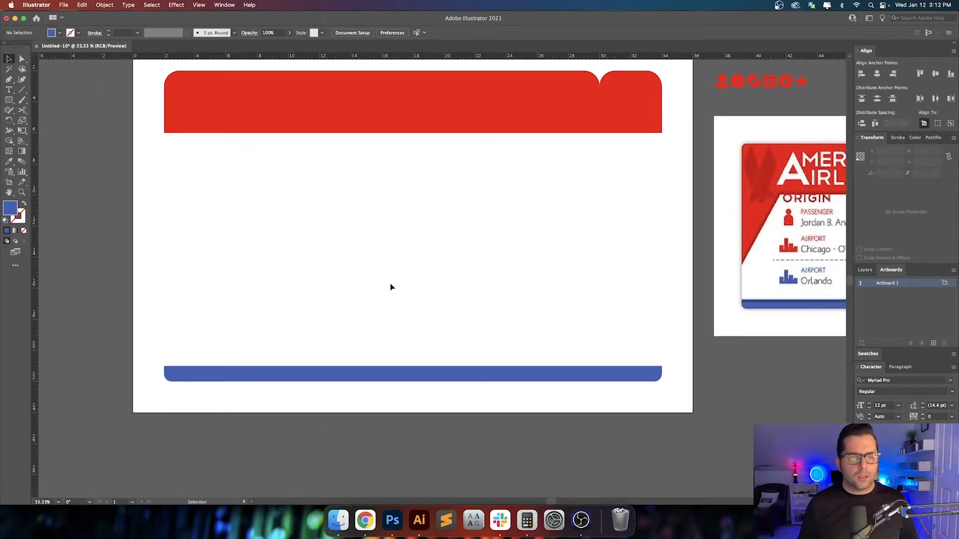
drag(391, 311, 414, 345)
Show the guides and delete both red header rectangles and the blue bottom bar
key(super+semicolon)
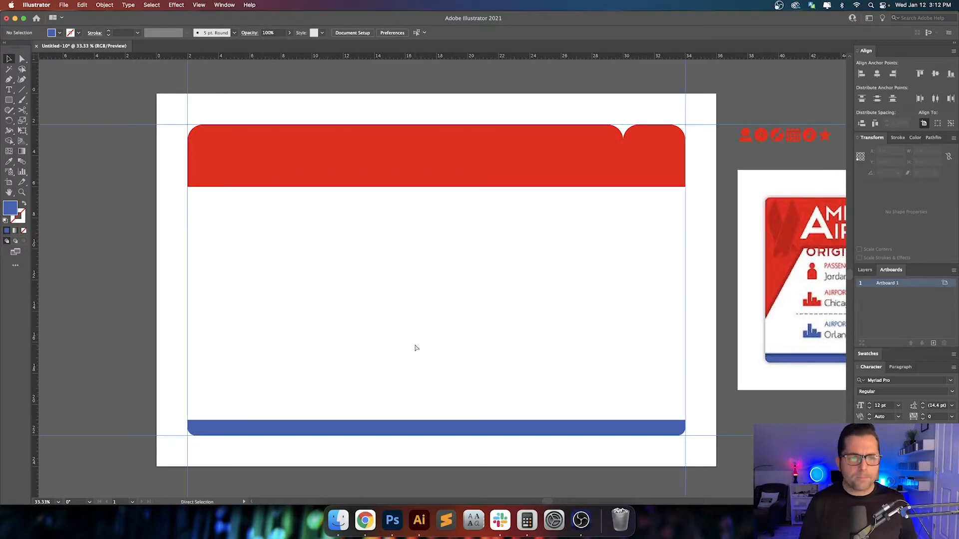
scroll(407, 227, right, 3)
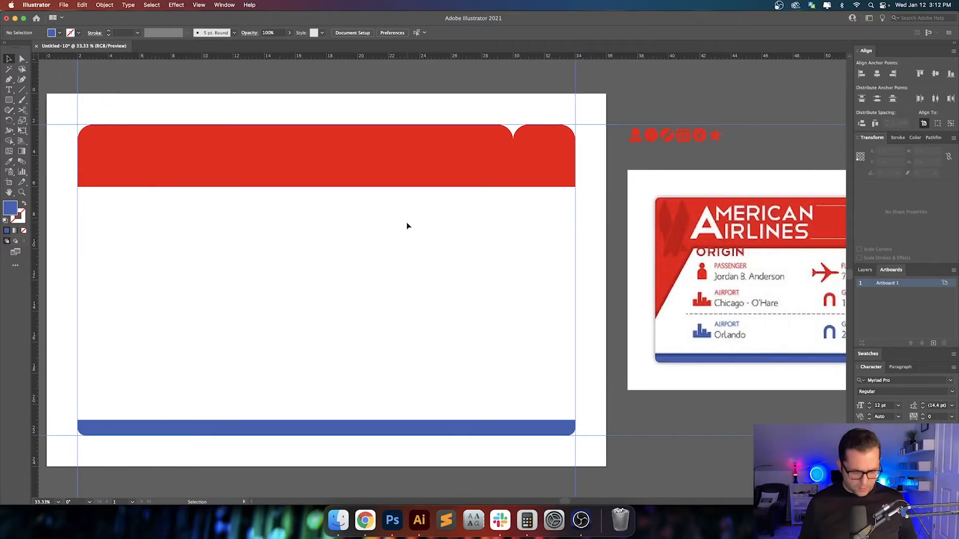
scroll(407, 227, left, 2)
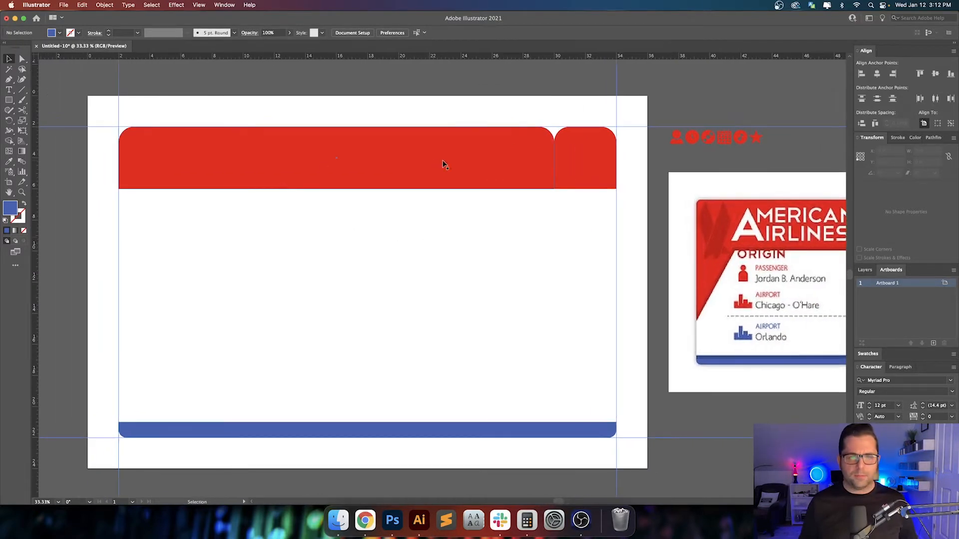
drag(392, 214, 603, 172)
drag(429, 305, 561, 431)
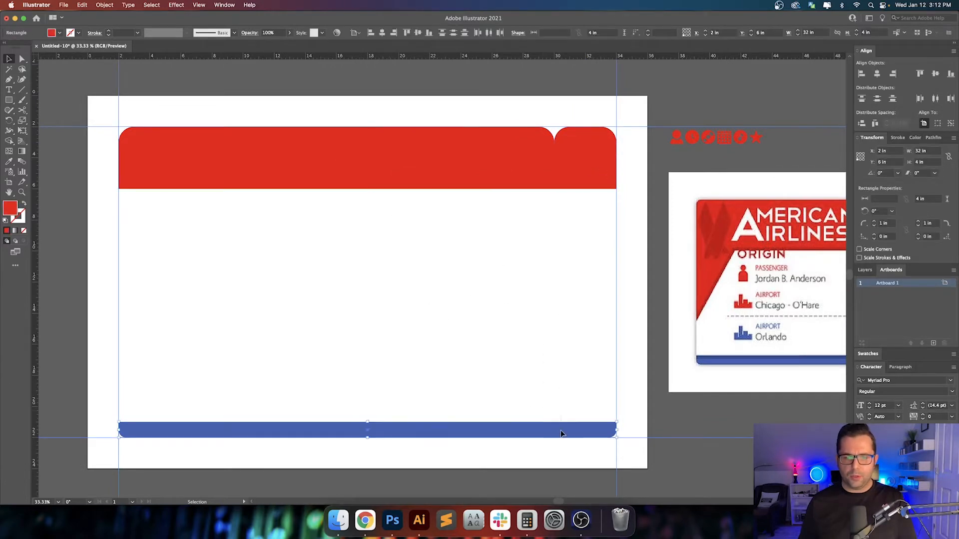
key(Delete)
click(484, 165)
key(Delete)
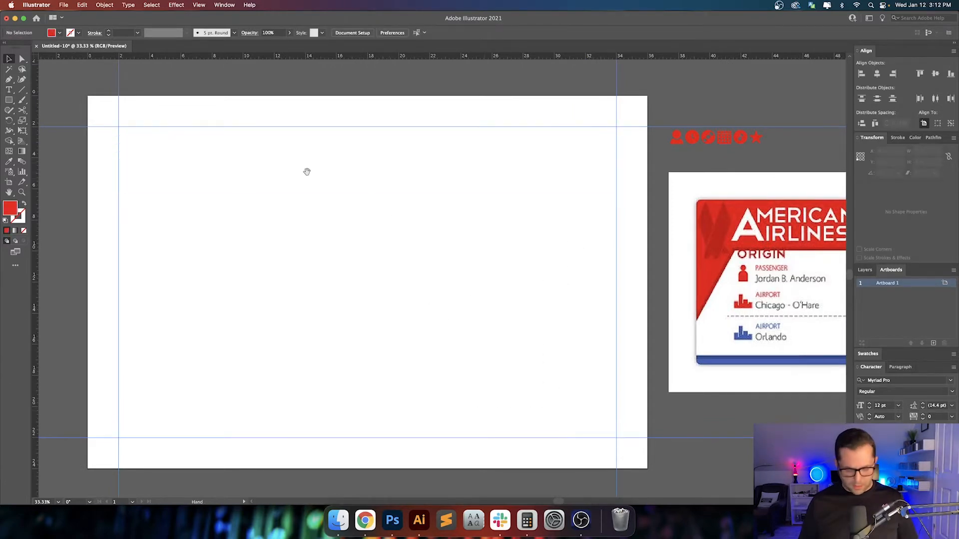
Draw a 32 by 20 in rectangle spanning the guides and swap its fill and stroke so only the outline is colored
scroll(307, 171, left, 1)
key(m)
key(F6)
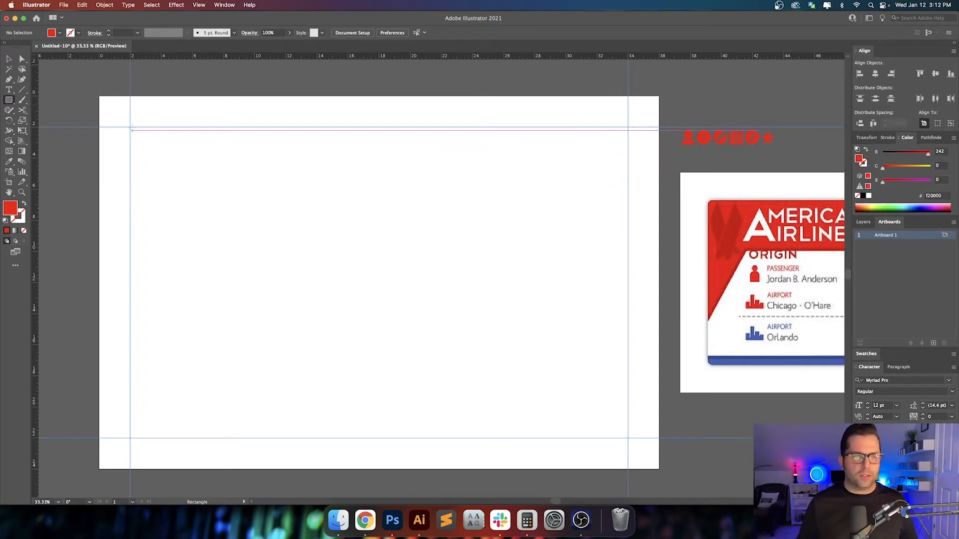
drag(131, 128, 627, 438)
key(shift+x)
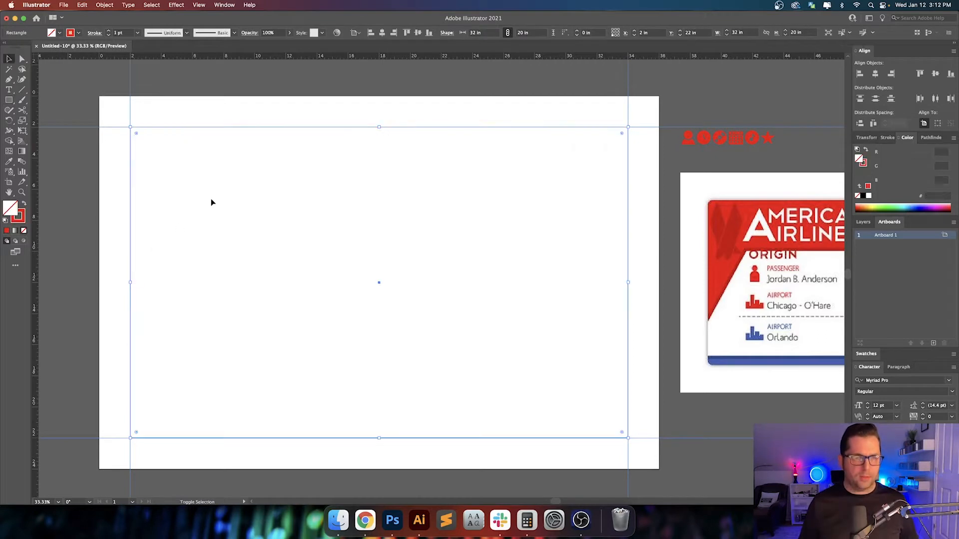
key(v)
Change the large rectangle's stroke color to a gray swatch
click(70, 34)
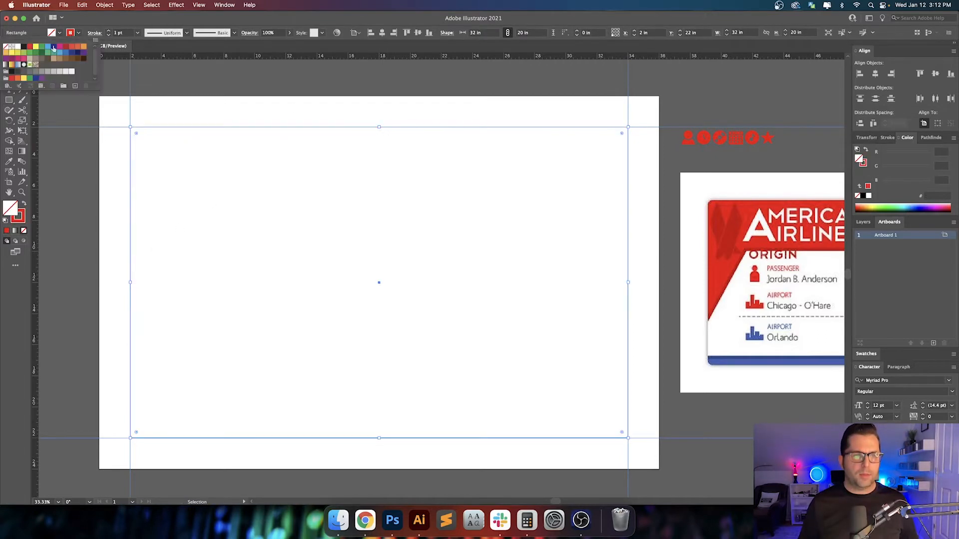
click(24, 47)
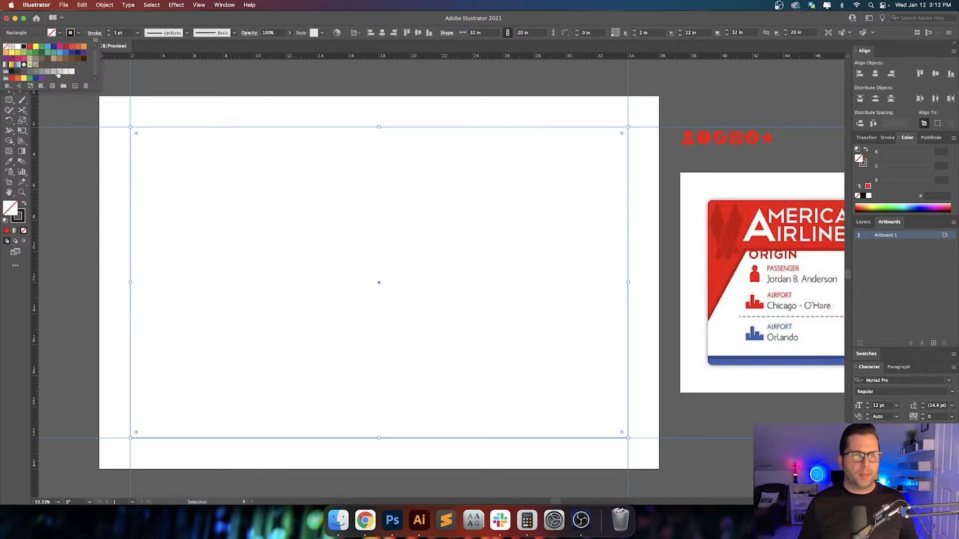
click(58, 72)
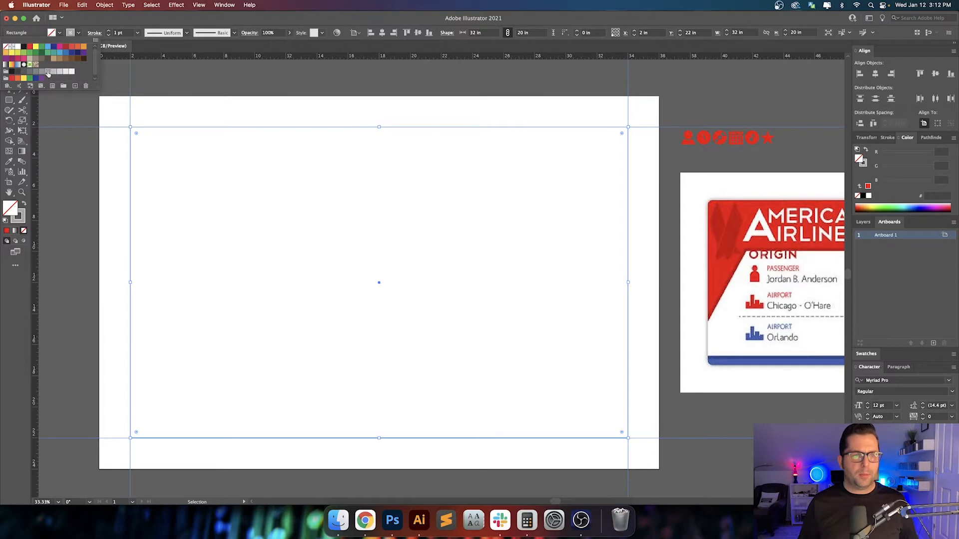
click(37, 73)
click(30, 106)
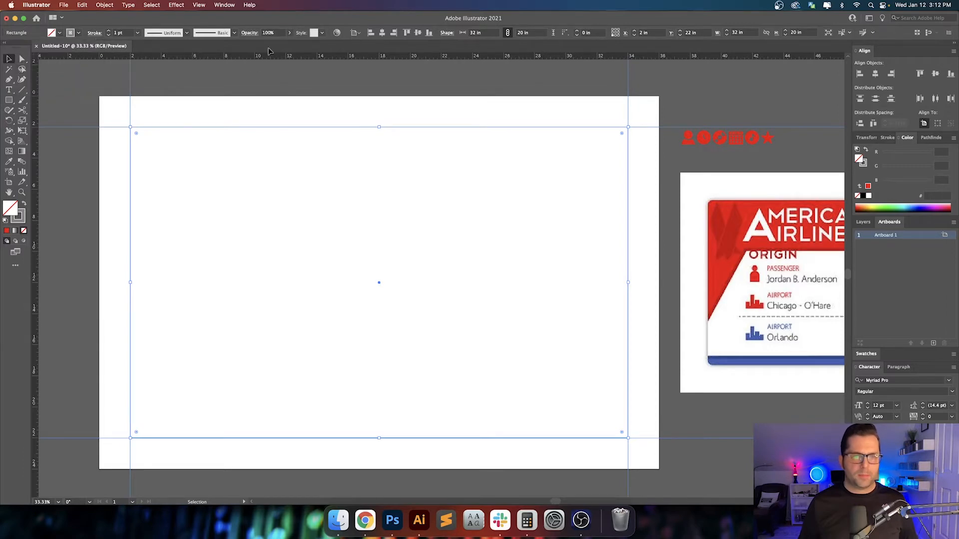
Round all four corners of the large outline with a 1 in radius and check it with the guides hidden
key(a)
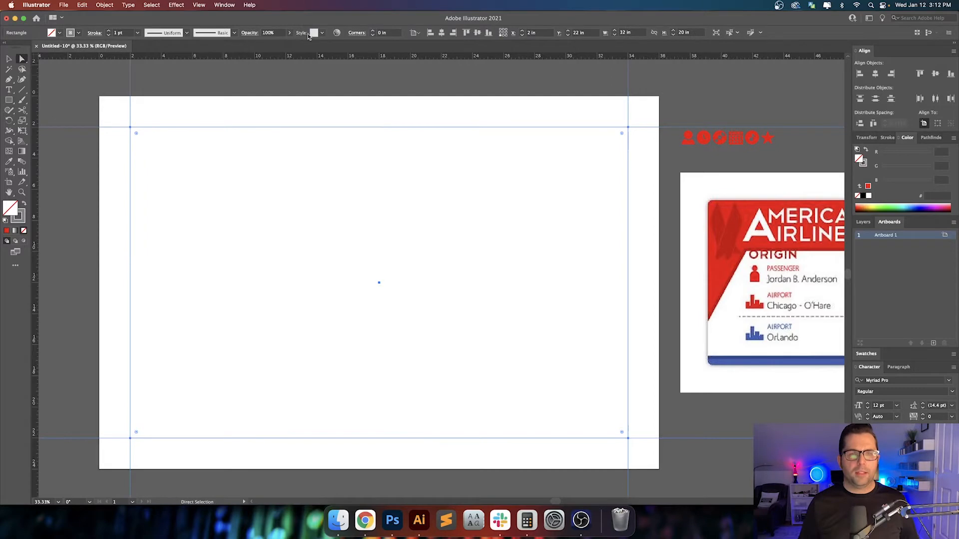
click(397, 32)
text(1)
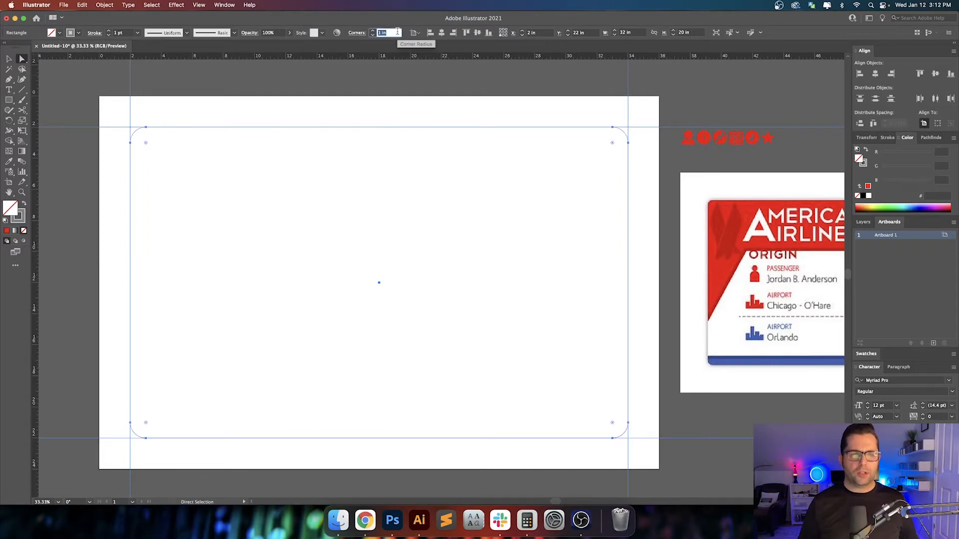
key(Return)
key(v)
click(409, 273)
key(a)
key(super+semicolon)
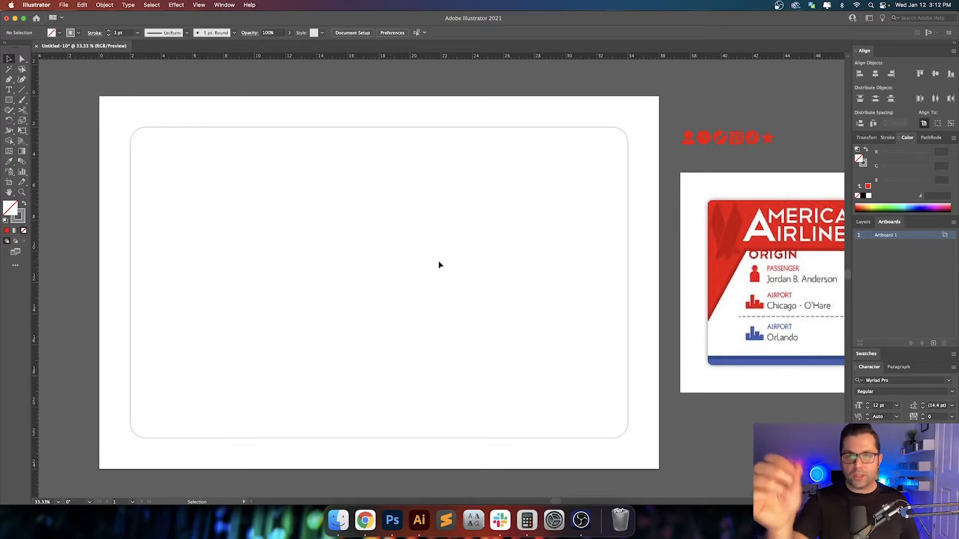
key(super+semicolon)
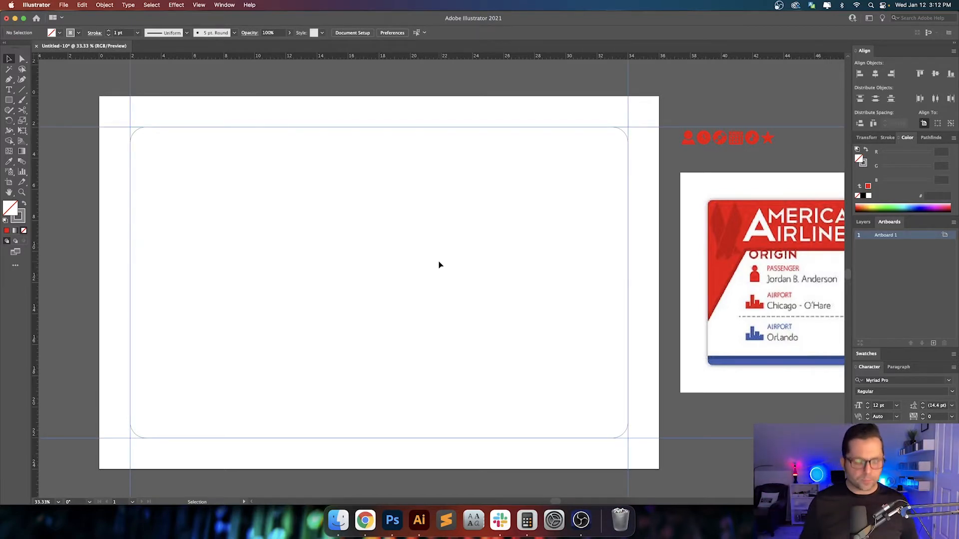
Draw a gray-filled rectangle about 26.56 by 6.21 in inside the upper part of the rounded outline
key(m)
key(shift+x)
mouse_move(141, 144)
mouse_down()
mouse_move(649, 149)
mouse_move(512, 246)
mouse_move(555, 241)
mouse_up()
key(v)
Position the gray header rectangle's upper-left corner at X 2.5 in and Y 2.5 in
click(872, 137)
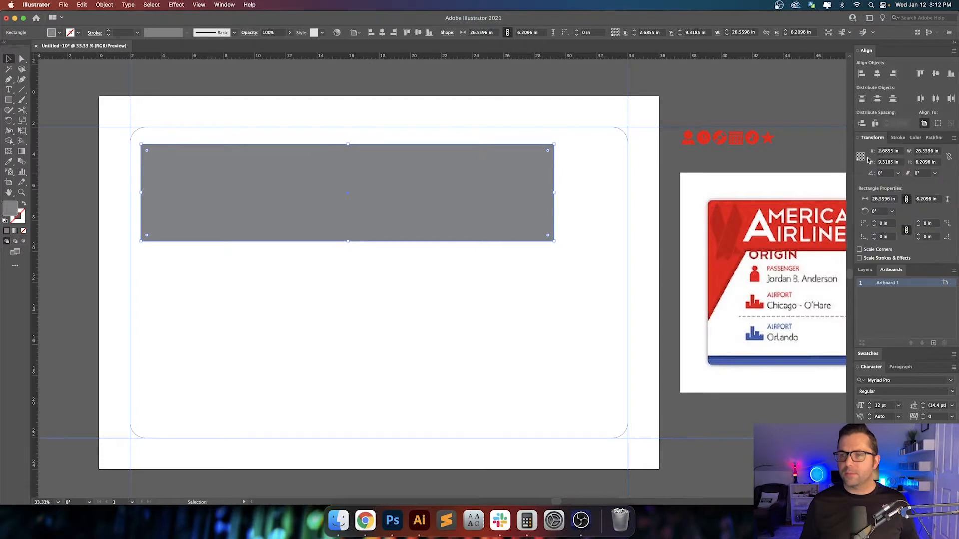
click(885, 152)
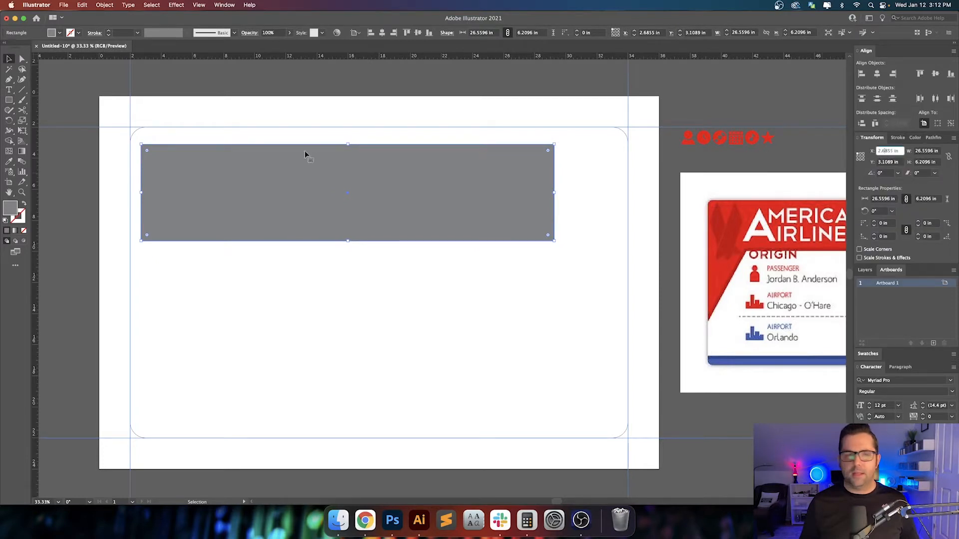
click(138, 102)
click(387, 155)
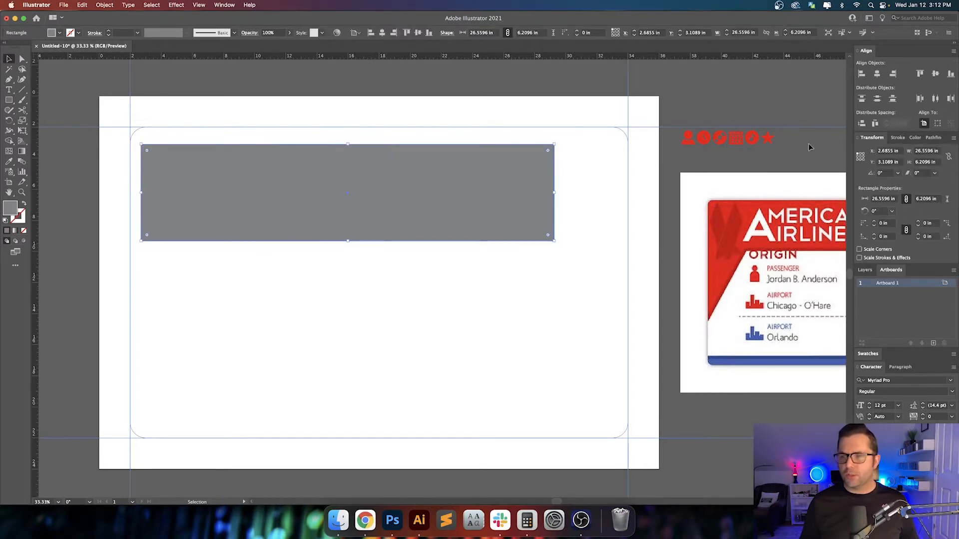
click(889, 151)
text(2.5)
key(Tab)
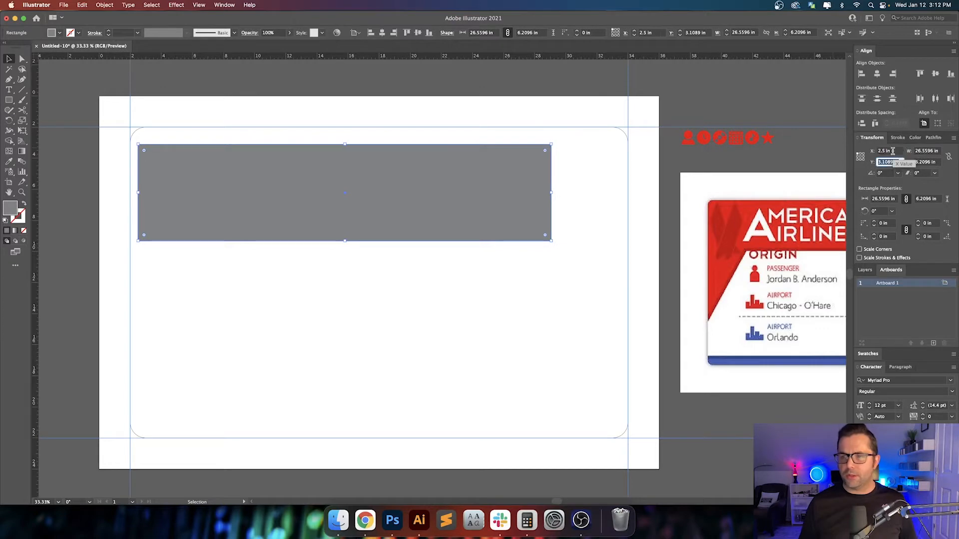
text(2)
key(Return)
text(2.5)
key(Return)
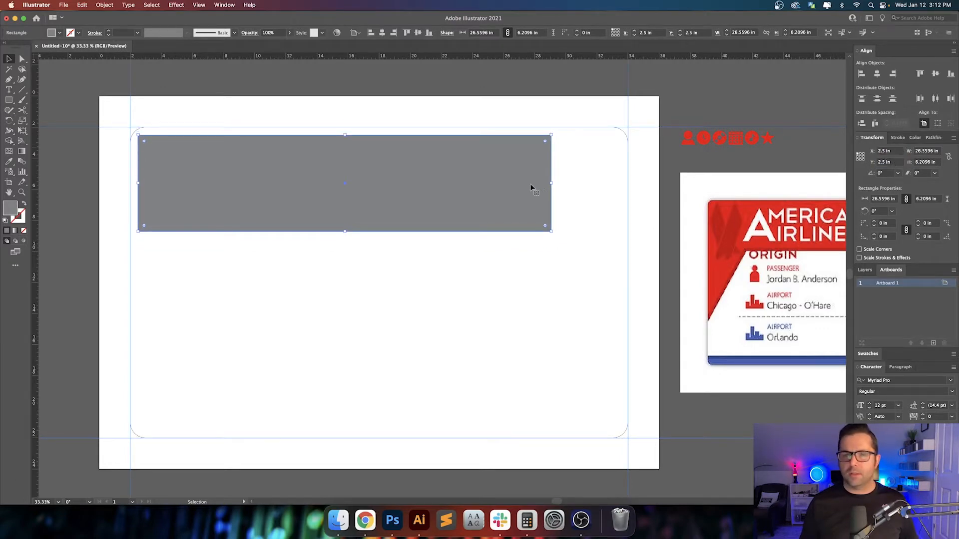
Set the header rectangle's height to 4 in, keeping its upper edge in place
click(927, 162)
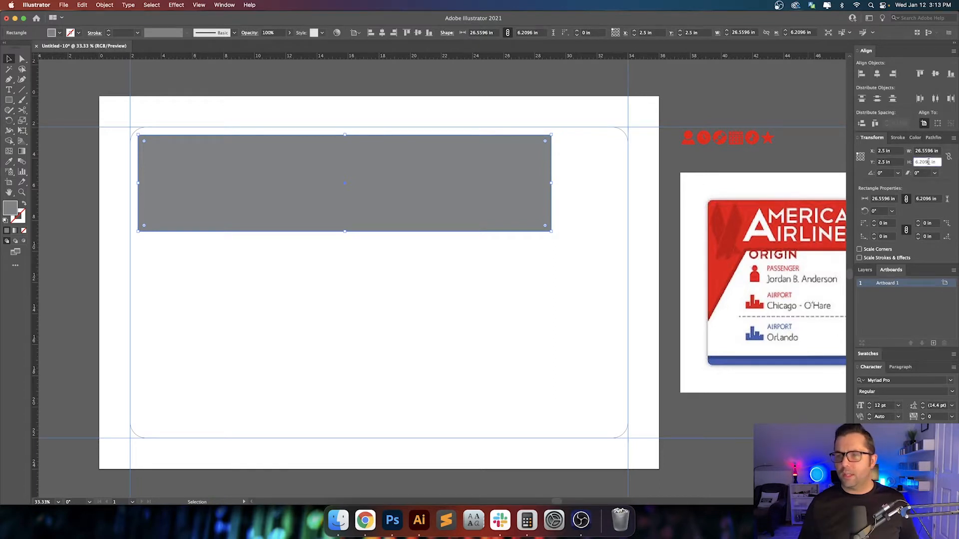
text(4)
key(Return)
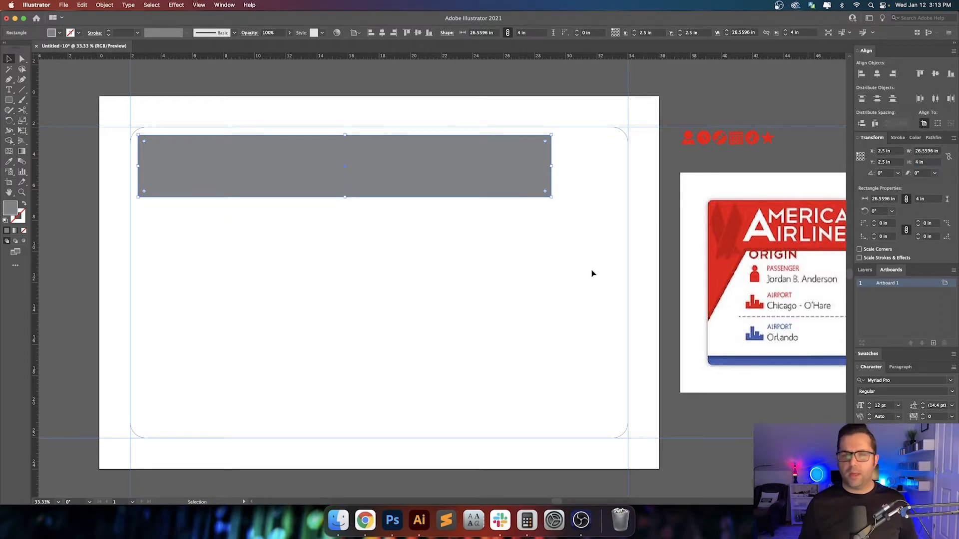
click(513, 235)
click(417, 180)
click(505, 265)
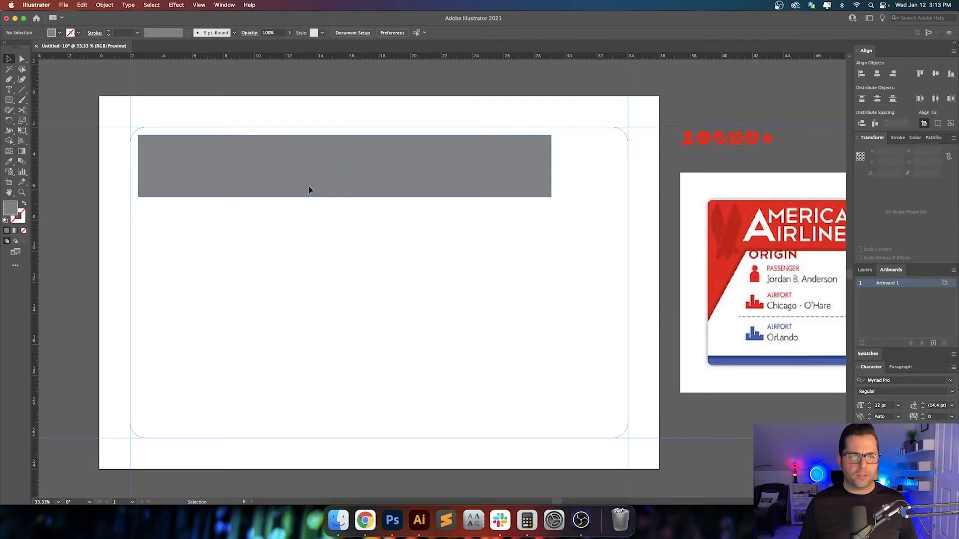
click(243, 173)
key(super+c)
key(super+v)
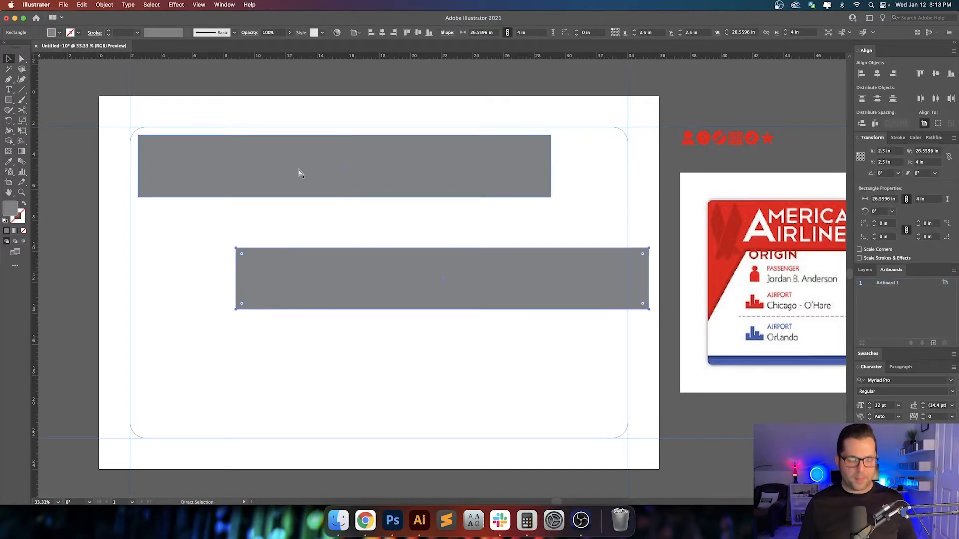
click(299, 171)
click(333, 260)
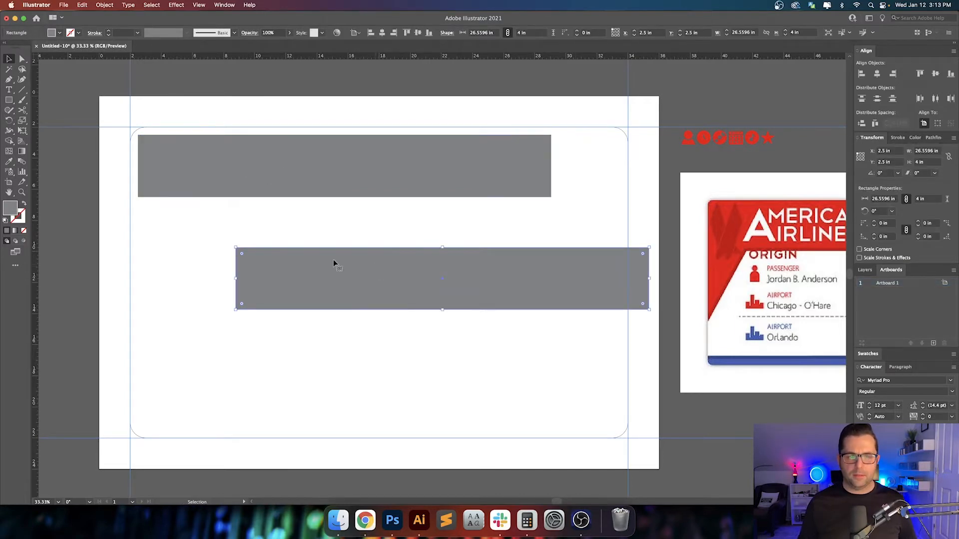
key(BackSpace)
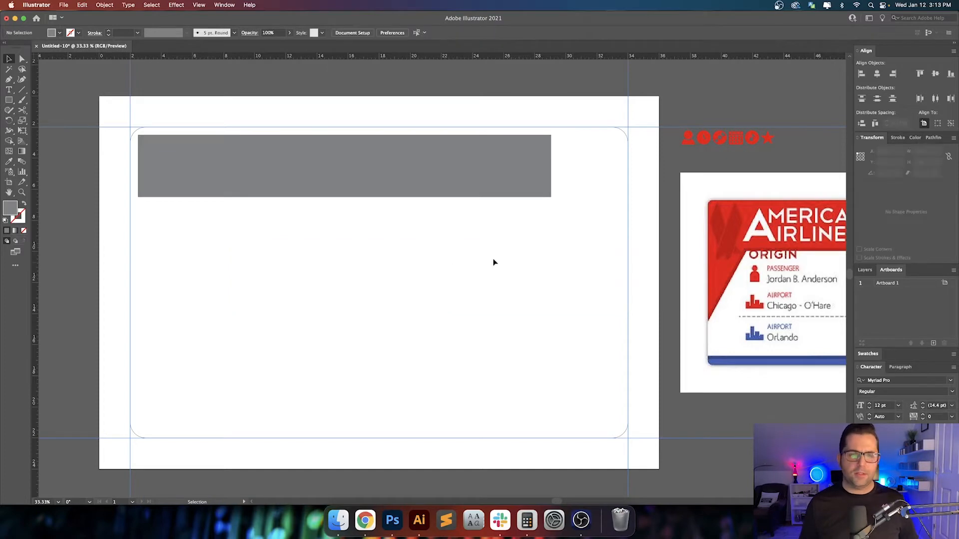
Place a copy of the header rectangle level with the original, its right edge 0.5 in inside the right guide
click(398, 184)
drag(260, 180, 330, 181)
key(Return)
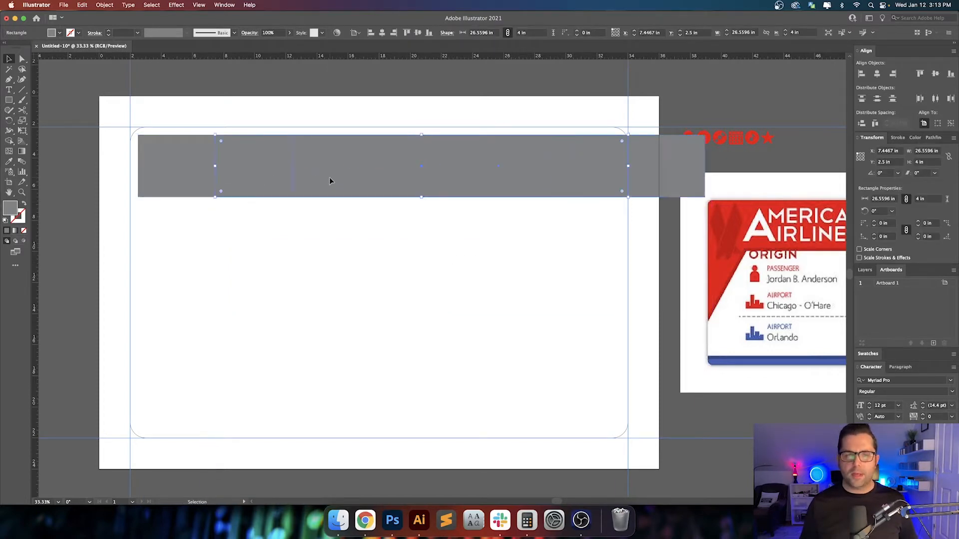
text(-0.5)
key(Tab)
key(Return)
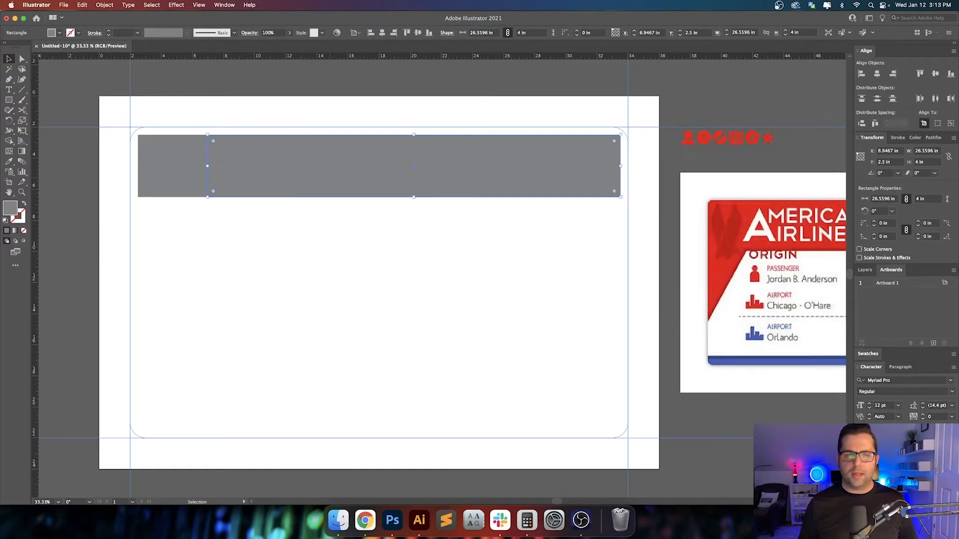
Set the copied rectangle's width to 4 in, anchored at its right edge
click(863, 157)
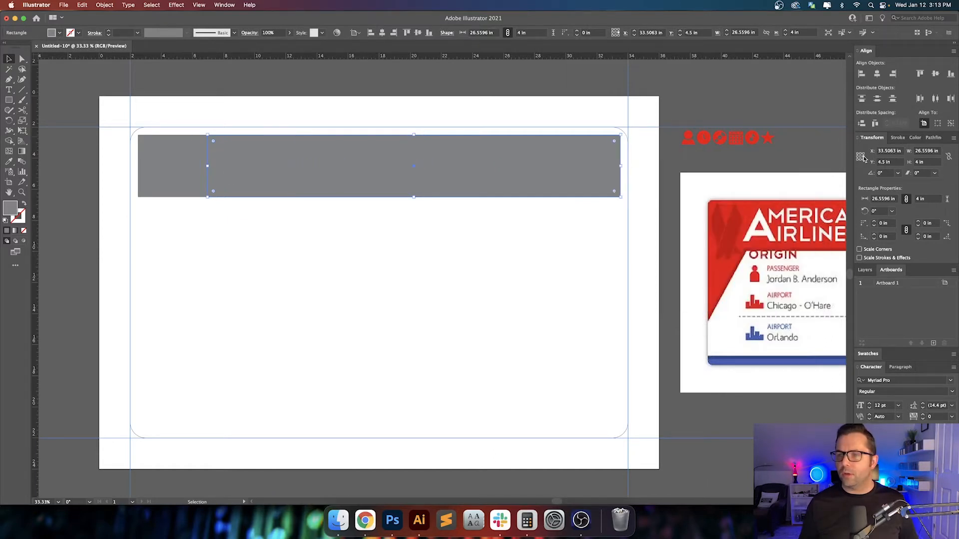
double_click(928, 150)
text(4)
key(Return)
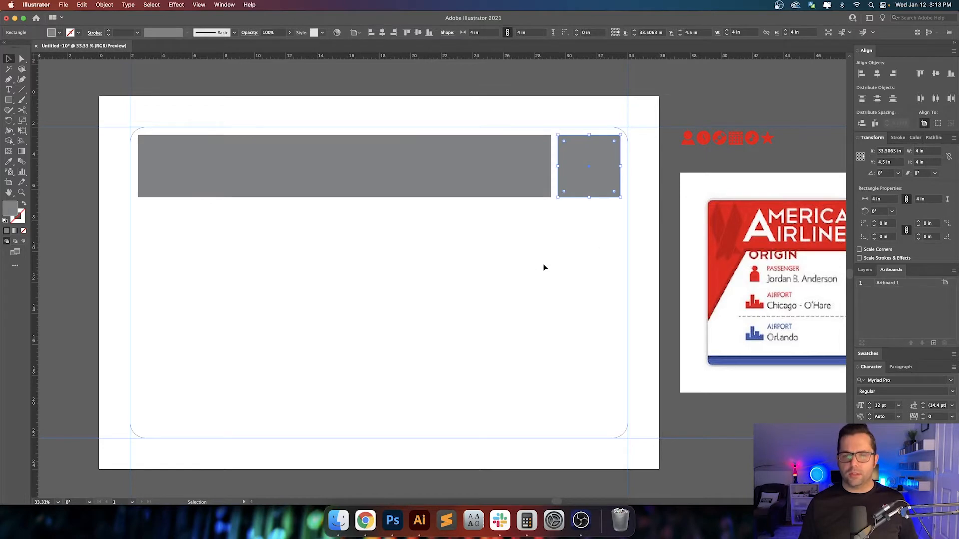
Widen the long header rectangle to 27 in from its left edge
click(524, 206)
click(510, 170)
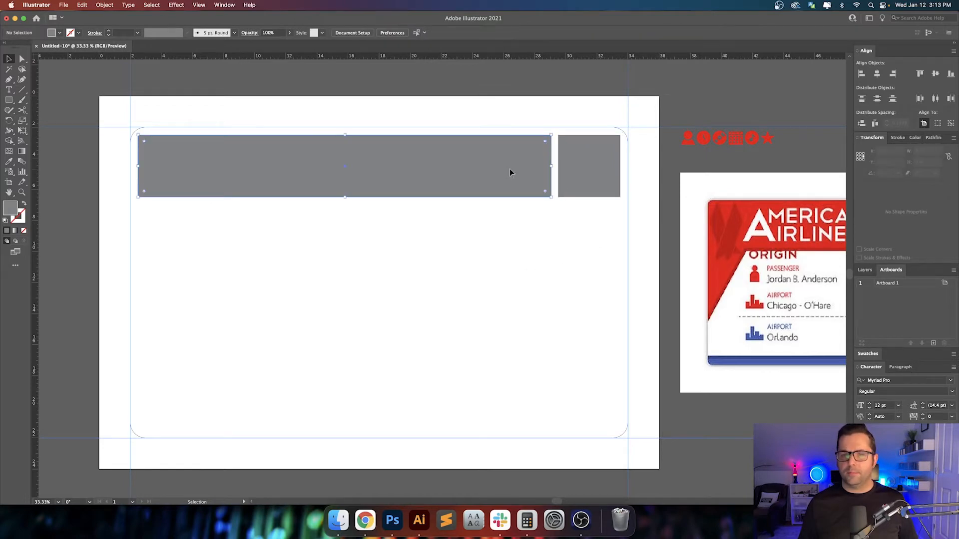
click(857, 157)
double_click(924, 151)
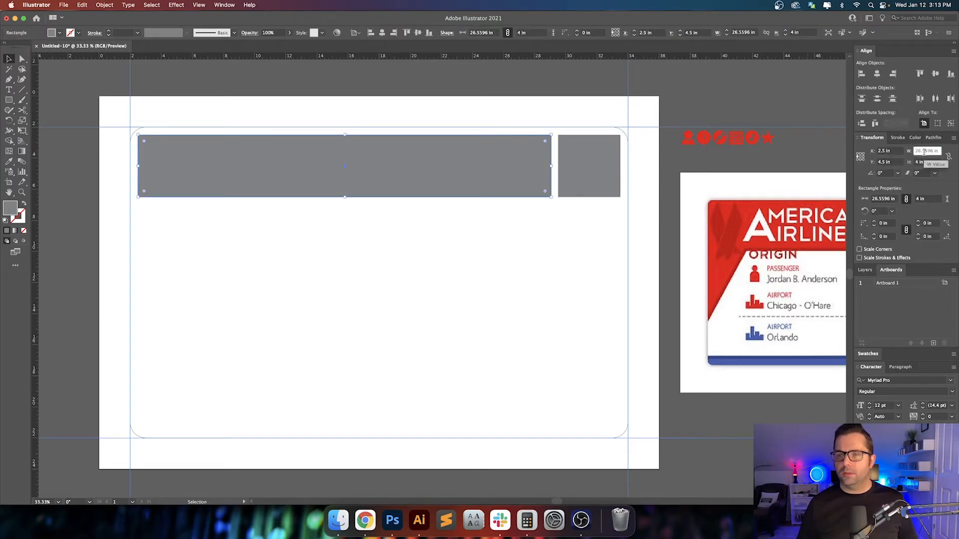
text(27)
key(Return)
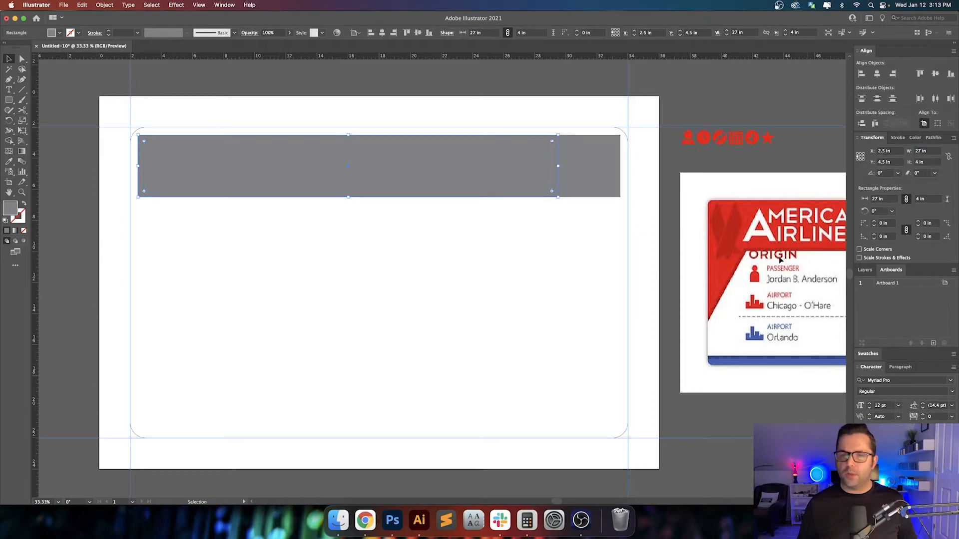
click(584, 246)
Recolor both header rectangles with the red sampled by the Eyedropper from the icons beside the artboard
click(505, 182)
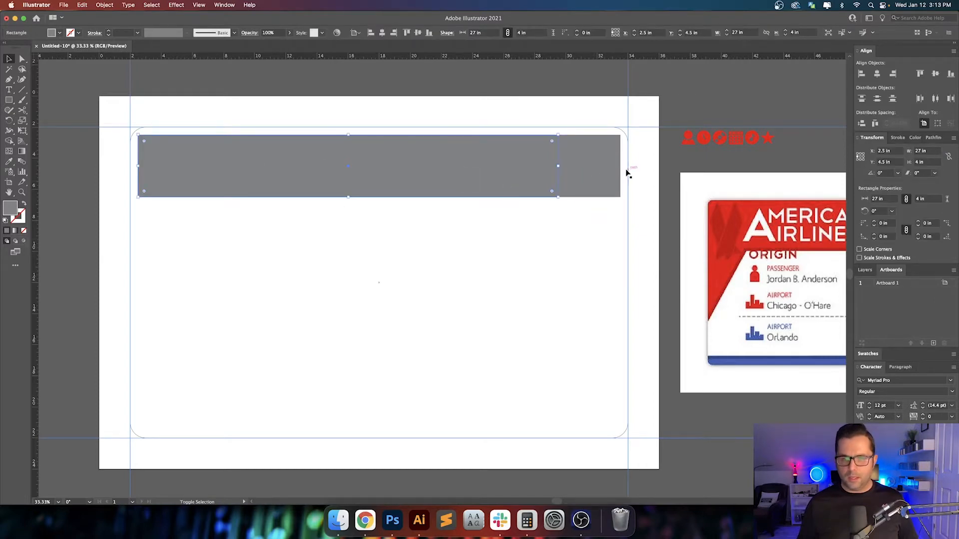
shift+click(590, 172)
key(i)
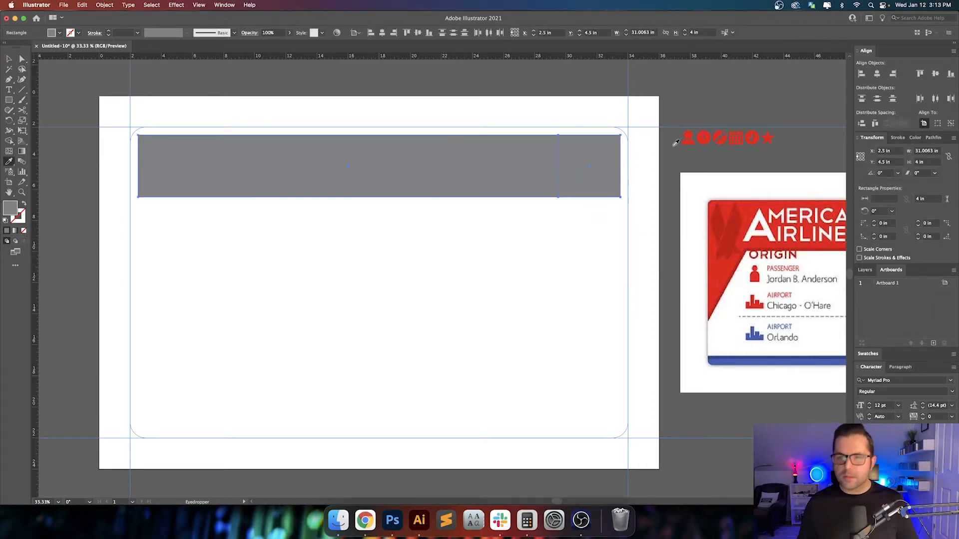
click(703, 134)
Round only the upper corners of both red header shapes with a 1 in radius and hide the guides
key(a)
click(165, 160)
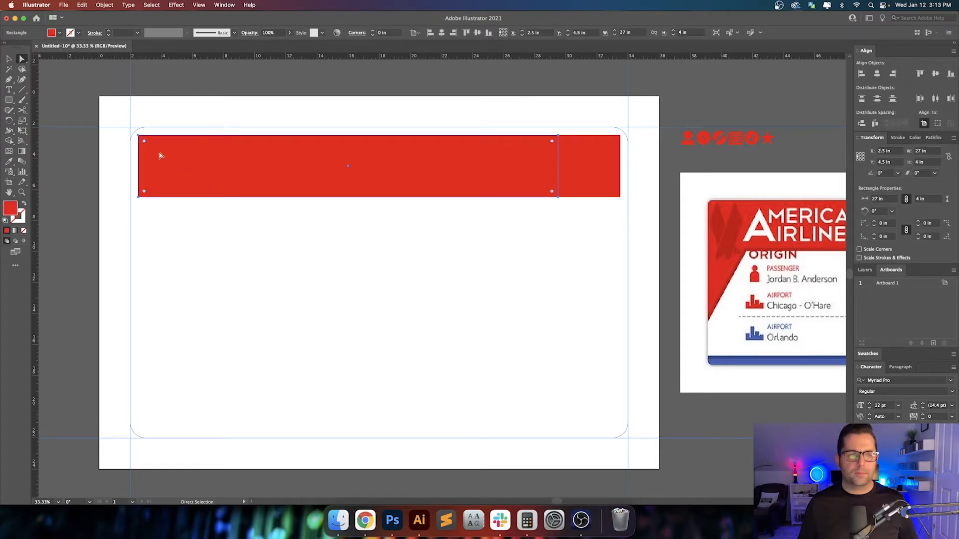
click(139, 137)
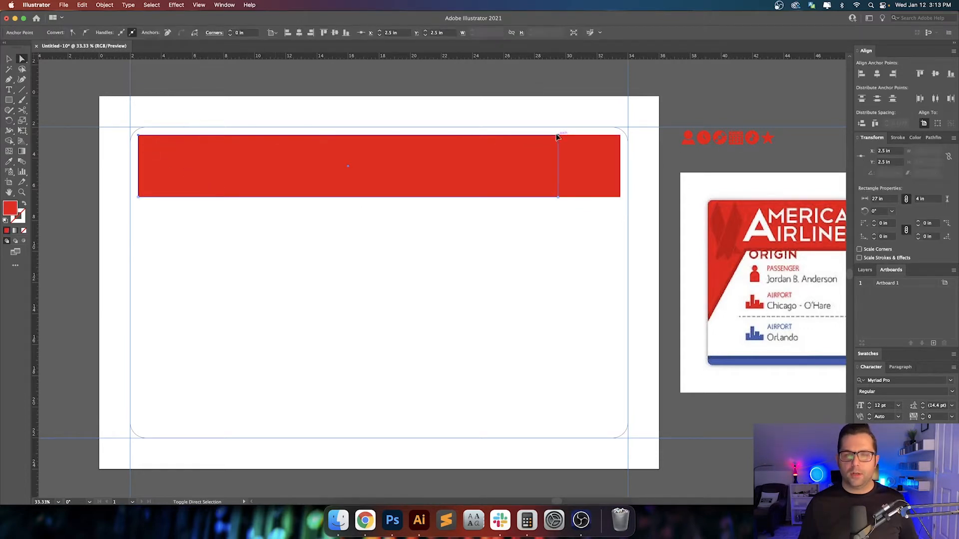
click(620, 135)
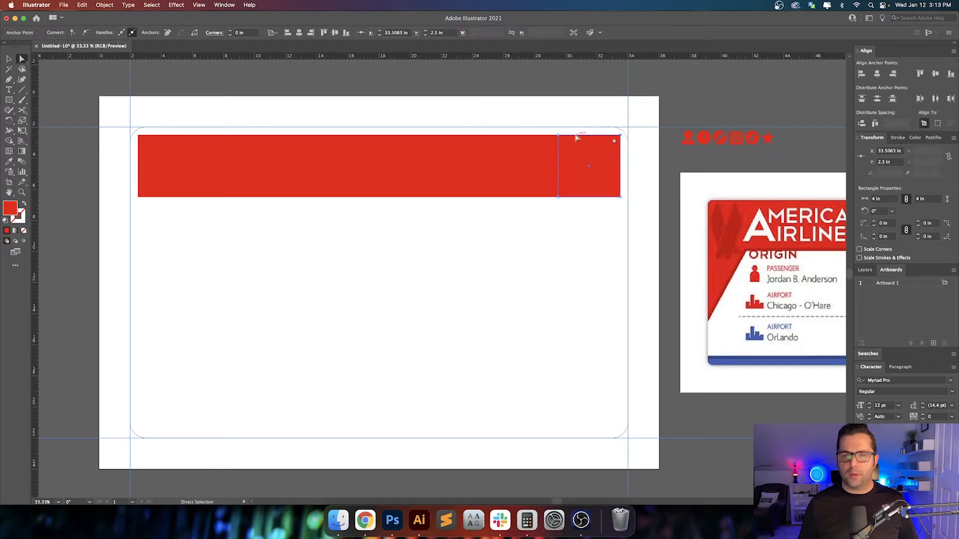
click(313, 144)
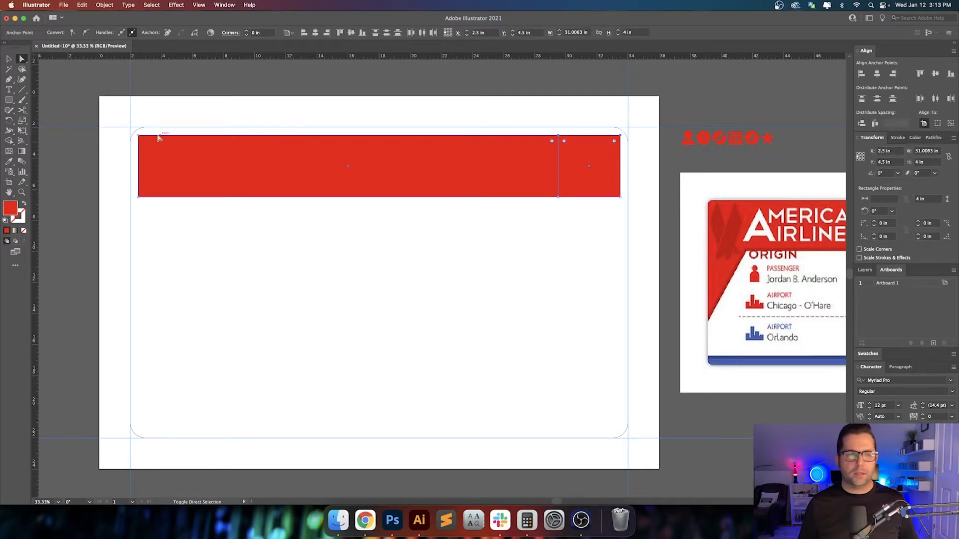
click(269, 33)
text(1)
key(Return)
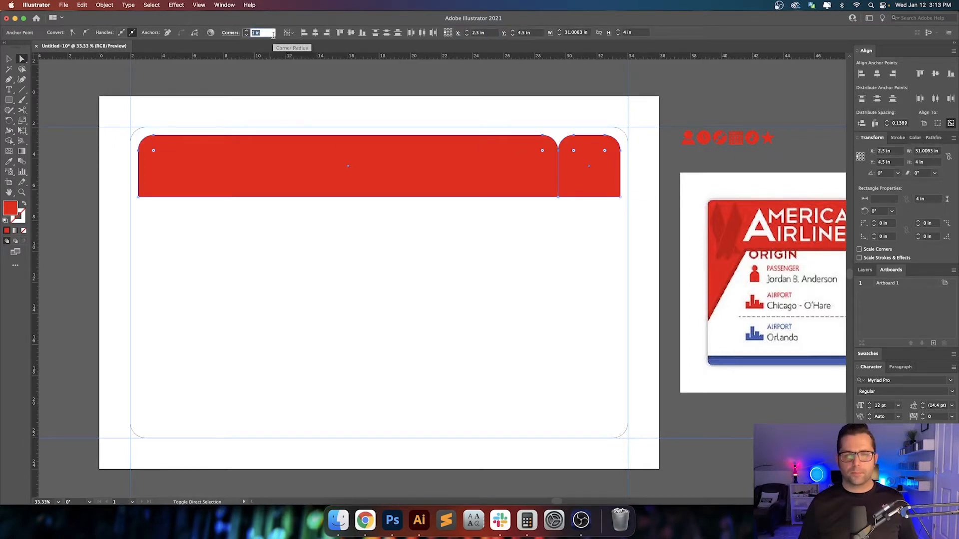
click(480, 351)
scroll(477, 340, down, 1)
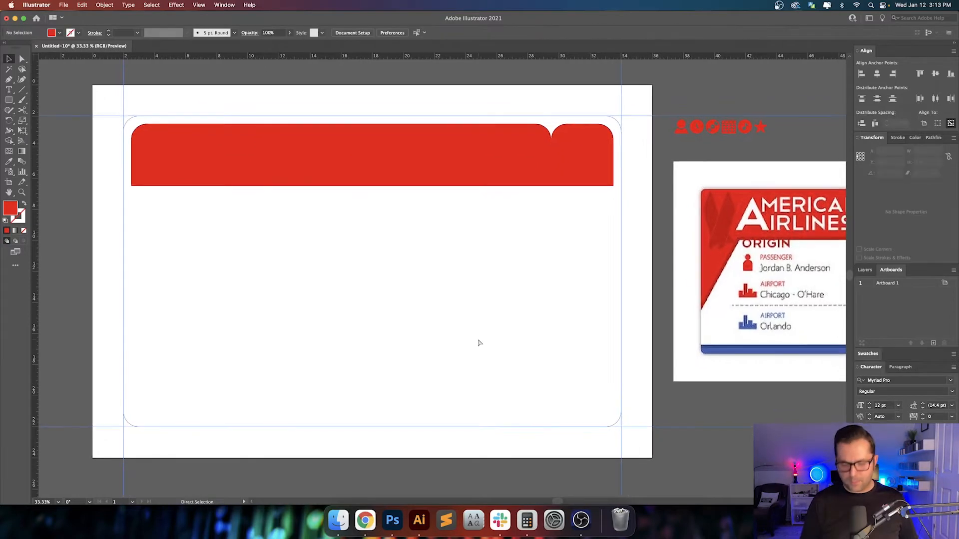
key(super+semicolon)
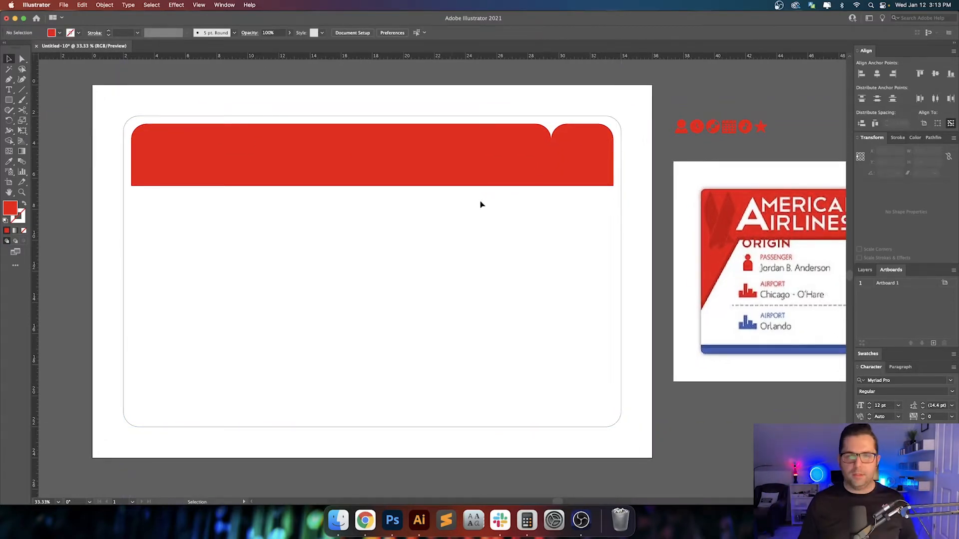
Place a copy of the wide header shape, rotated 180°, 0.5 in above the outline's lower edge
drag(538, 156, 535, 315)
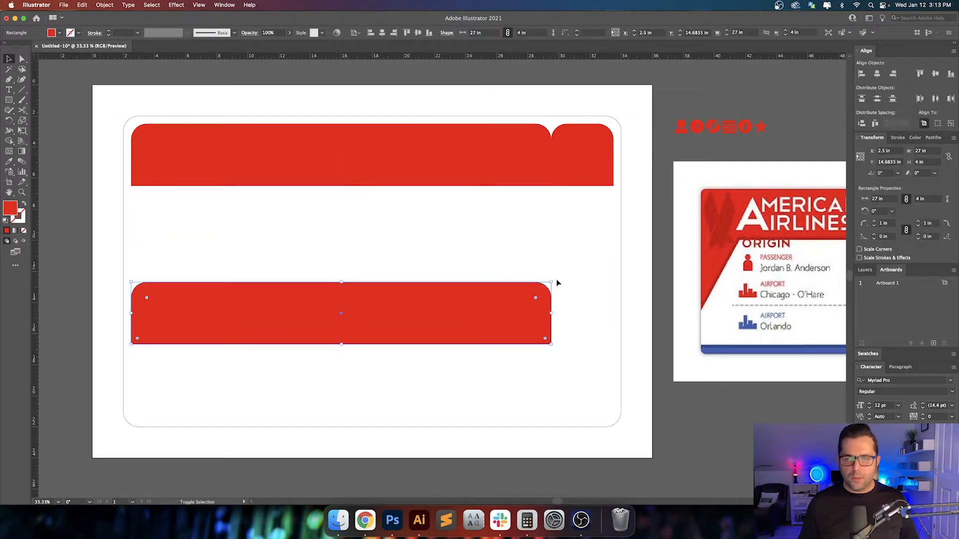
drag(554, 279, 166, 321)
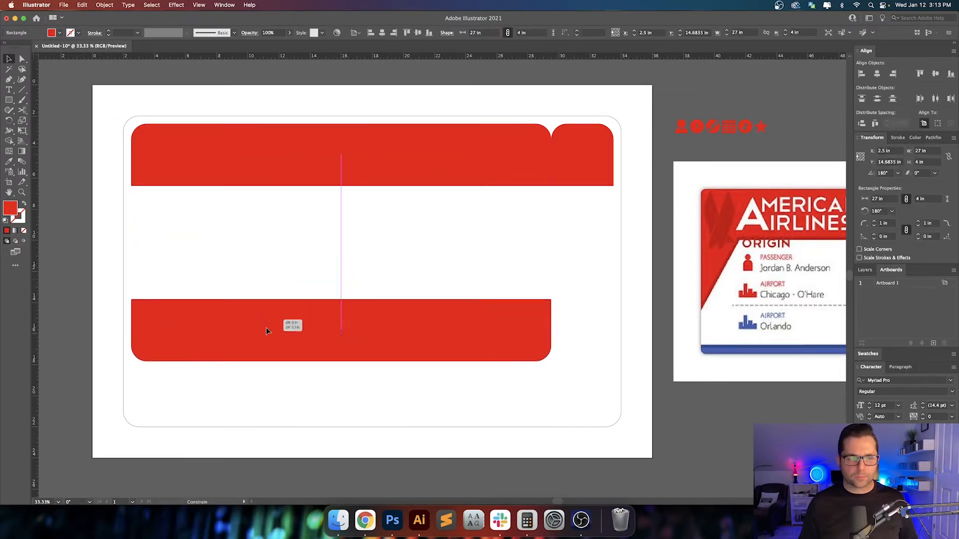
drag(267, 306, 270, 387)
key(Return)
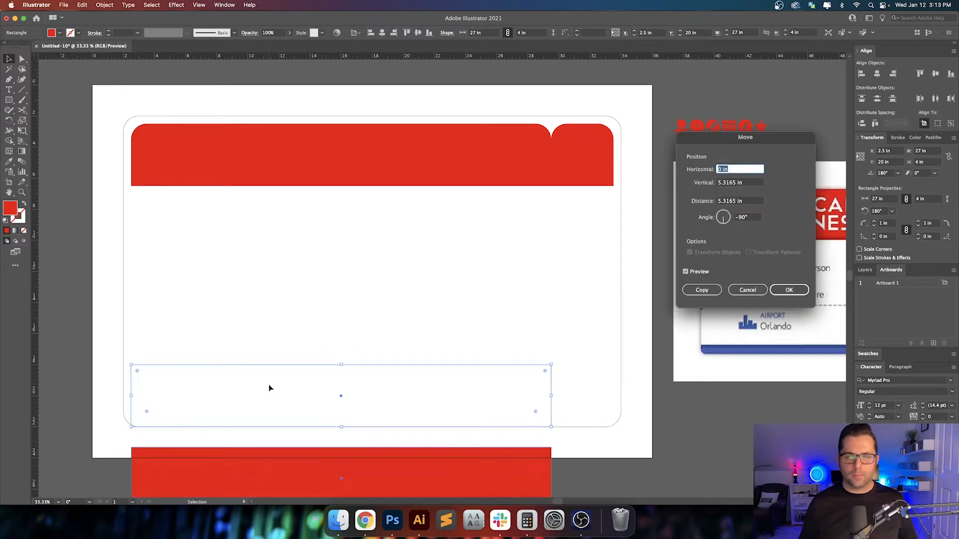
text(-.5)
key(Return)
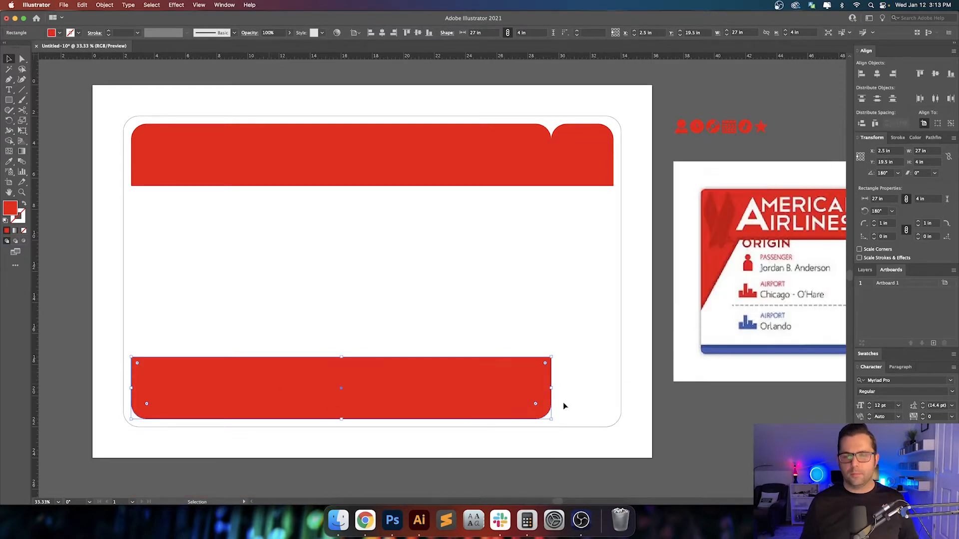
Extend the lower red bar to the right and set its width to 31 in
drag(551, 387, 621, 387)
click(935, 150)
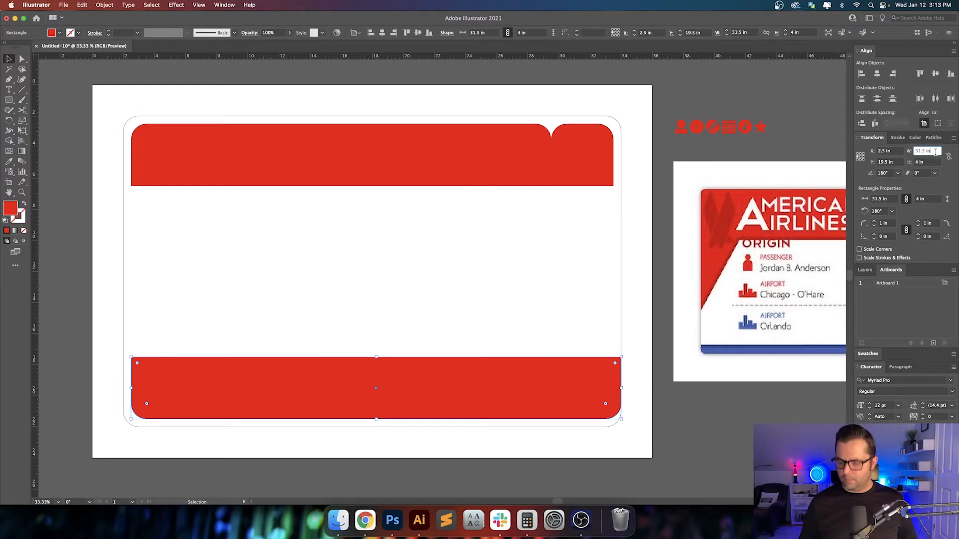
text(31)
key(Return)
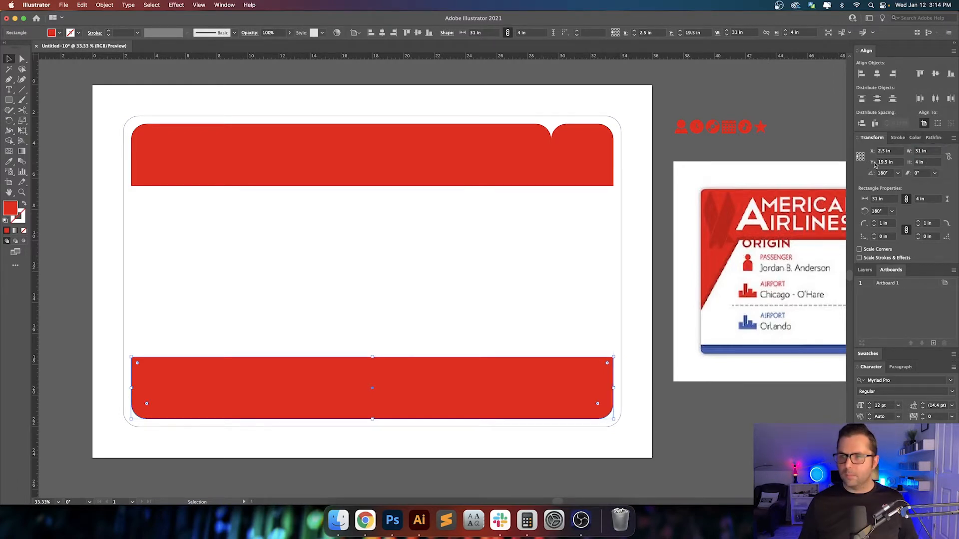
Reduce the lower red bar's height to 2 in, anchored at its lower edge
click(938, 162)
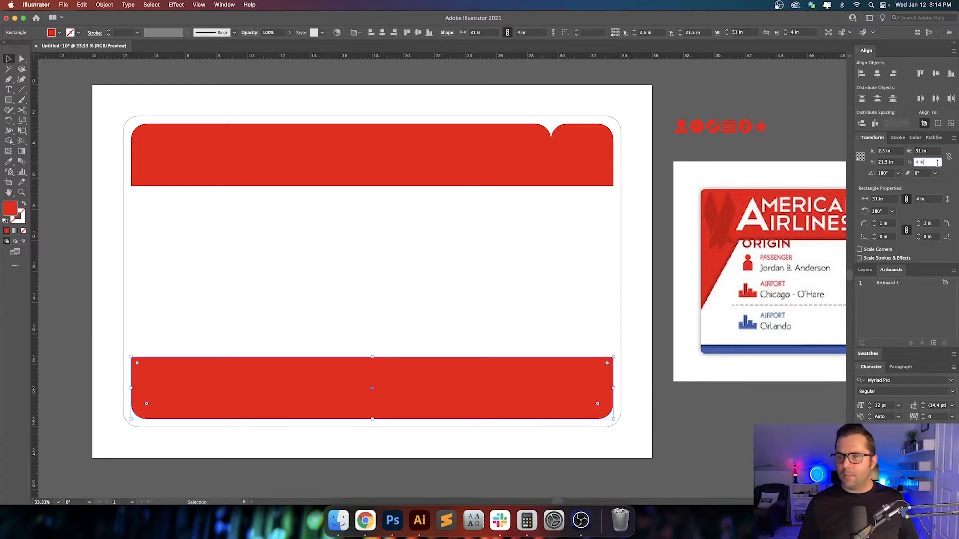
text(3)
key(Return)
text(2)
key(Return)
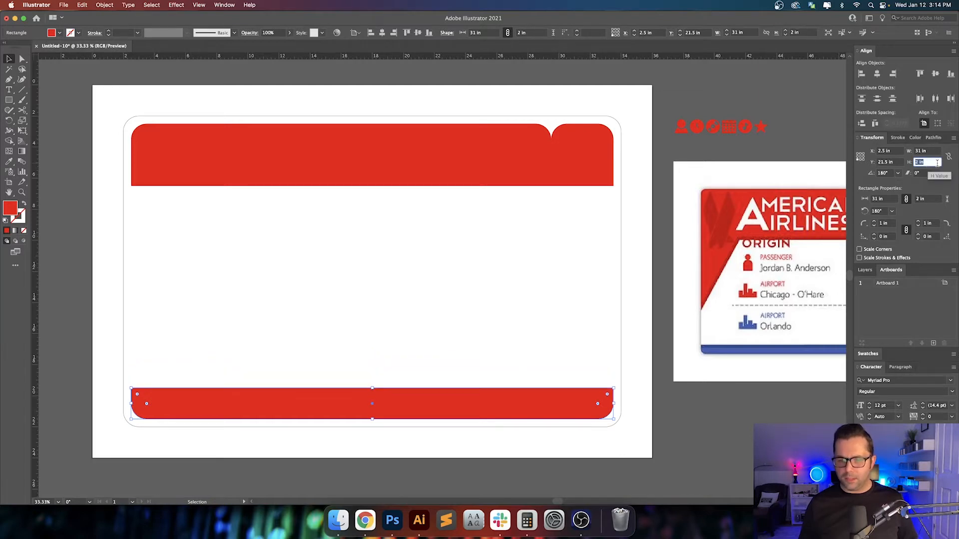
Set the lower red bar's height to 1.5 in
text(1.5)
key(Return)
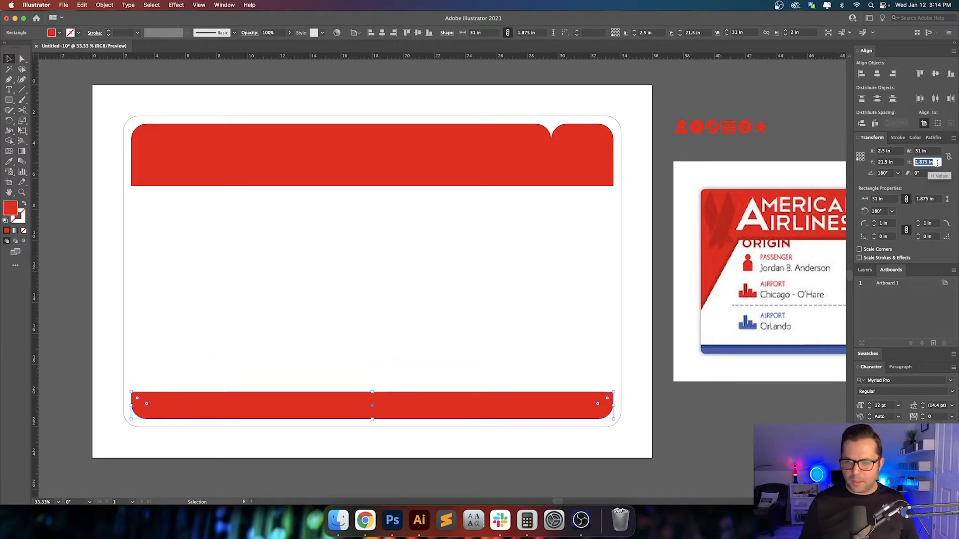
click(394, 291)
scroll(411, 301, up, 1)
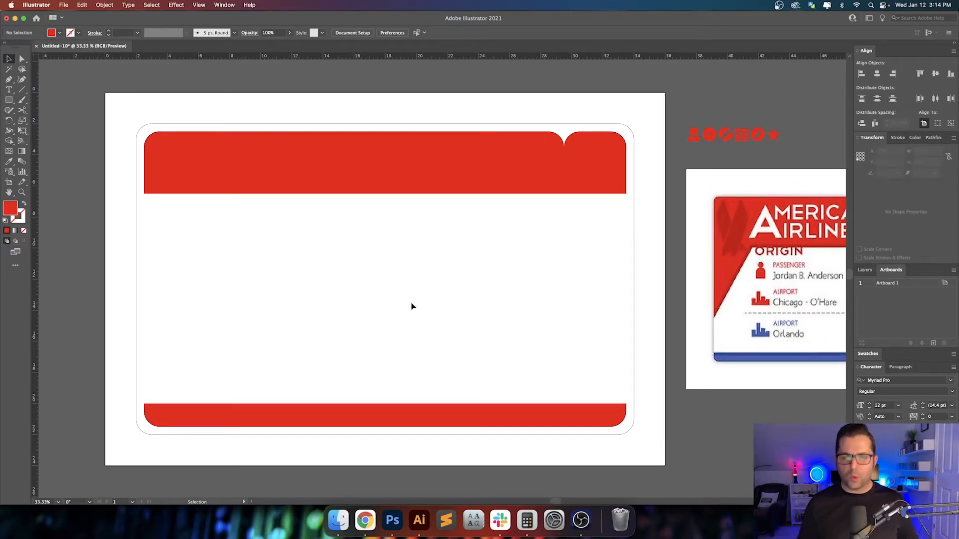
scroll(398, 307, right, 2)
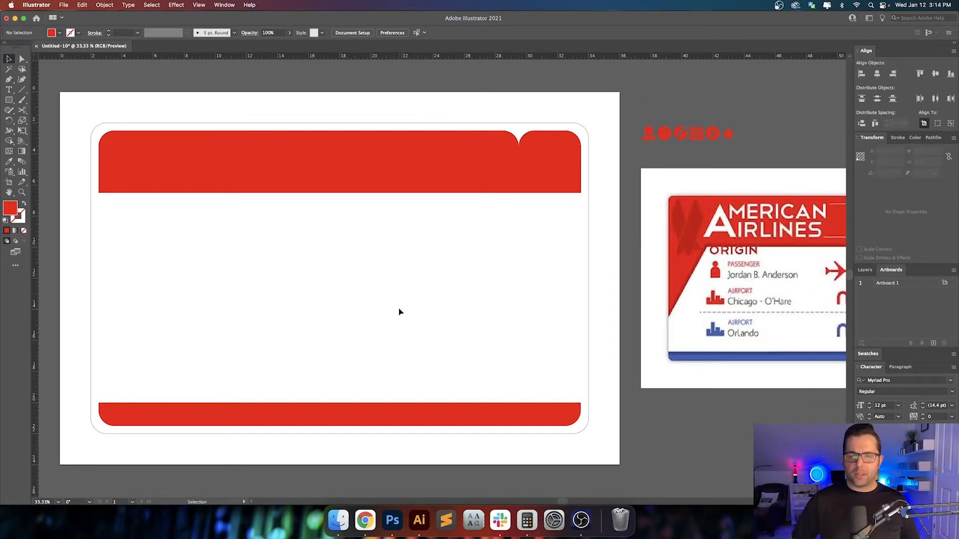
Recolour the lower bar with the blue sampled from the reference ticket's lower corner triangle
drag(395, 364, 467, 431)
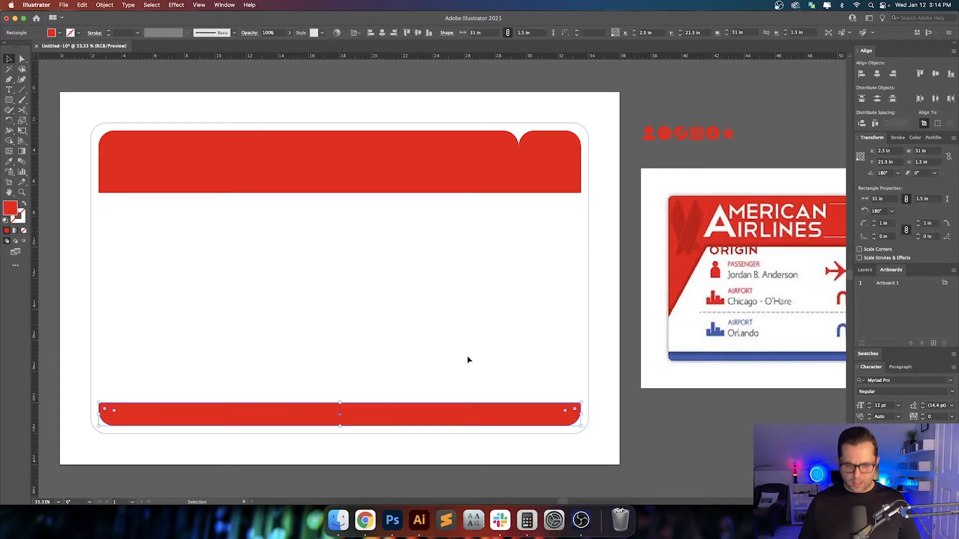
key(i)
scroll(499, 285, right, 10)
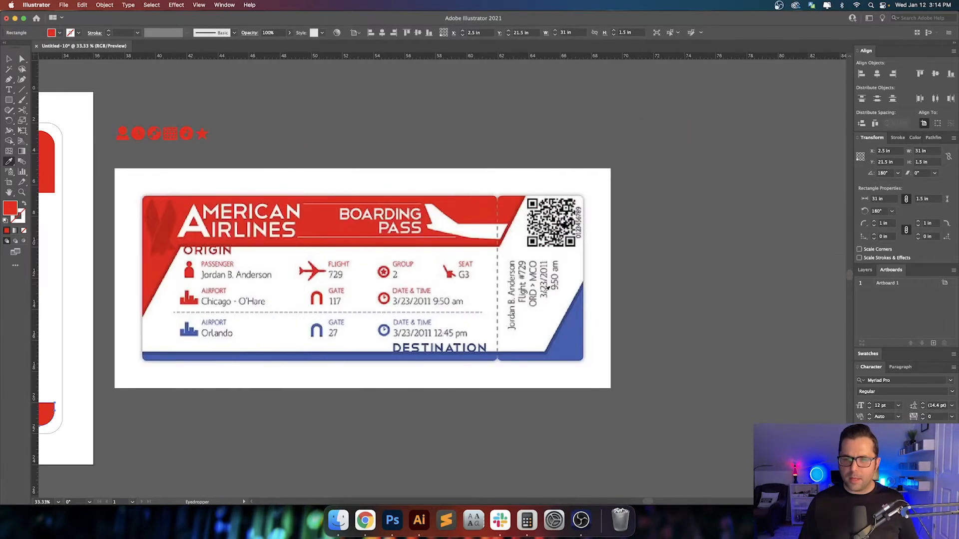
click(577, 325)
scroll(389, 272, left, 10)
key(v)
click(389, 269)
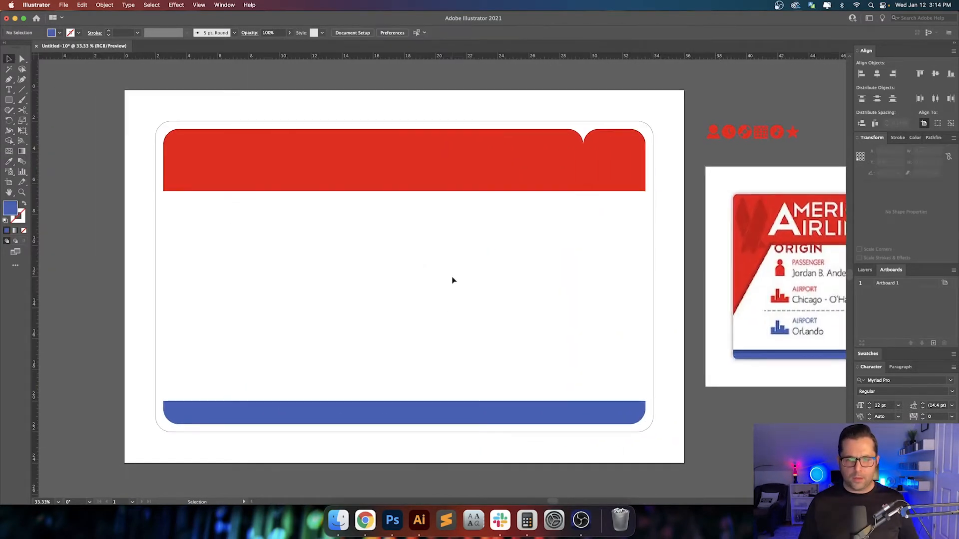
drag(453, 280, 471, 287)
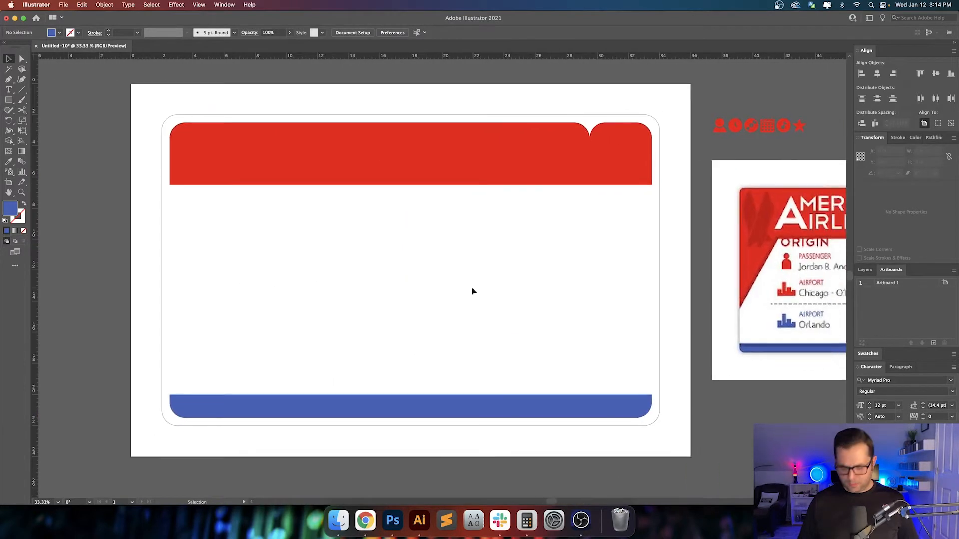
Add the point text PURE HEROINE in the white body area and scale it up to about 8 in wide
key(super+0)
scroll(349, 235, right, 10)
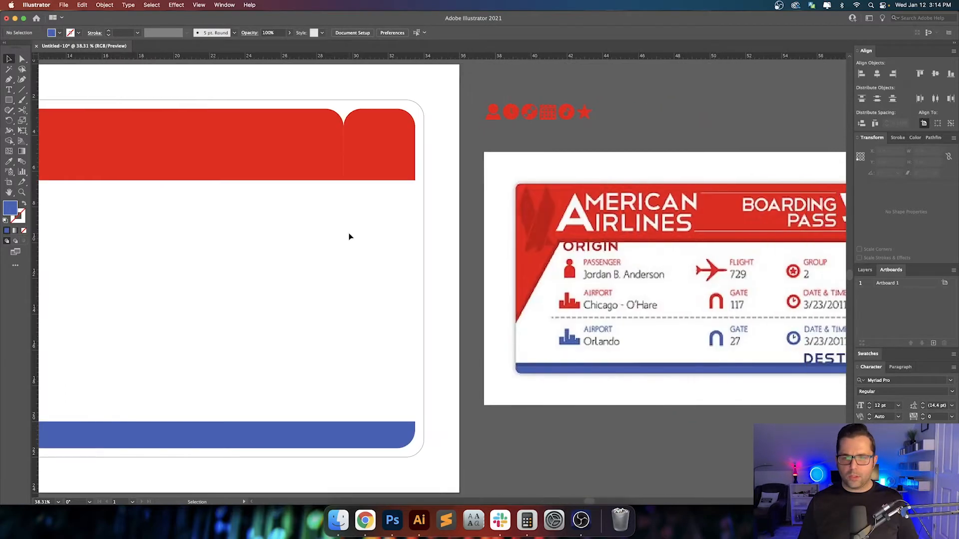
scroll(349, 236, left, 10)
key(t)
click(278, 253)
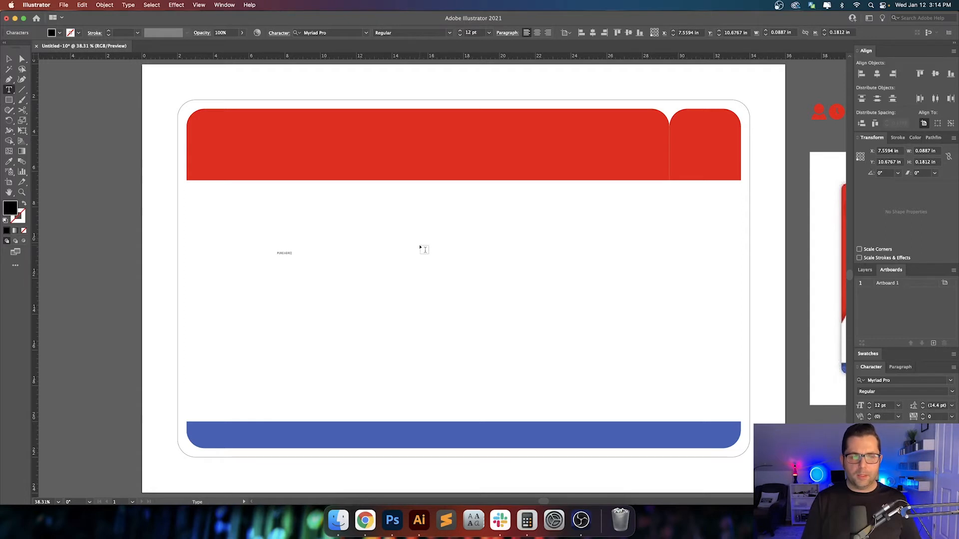
key(Escape)
drag(297, 260, 423, 264)
click(448, 254)
click(407, 258)
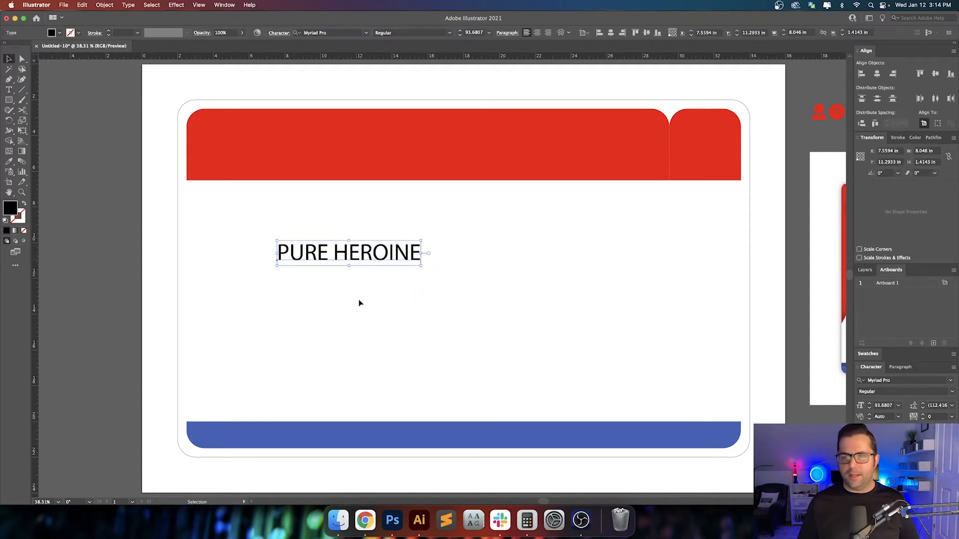
Duplicate the PURE HEROINE text to its right and change the copy's wording to LORDE
click(482, 237)
scroll(482, 240, right, 2)
drag(354, 245, 563, 246)
triple_click(553, 245)
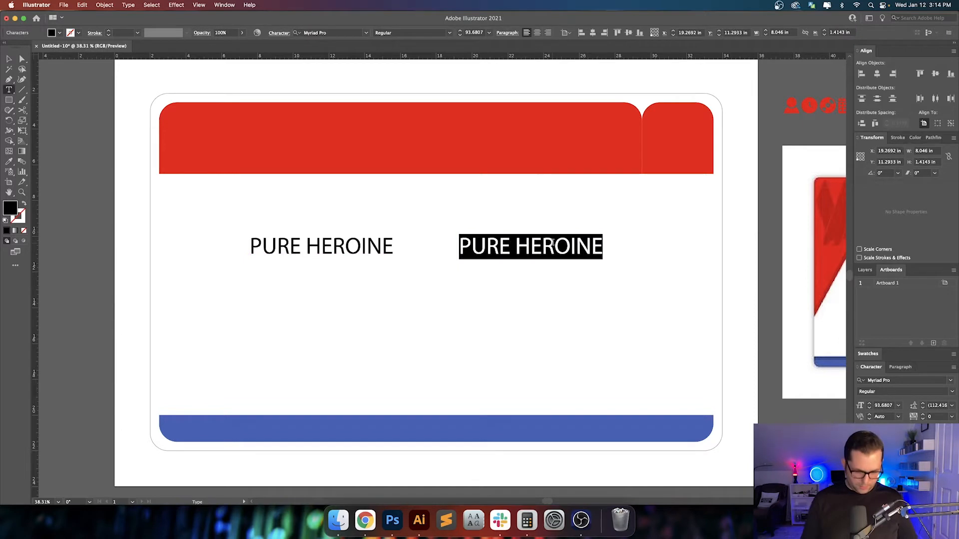
text(LORDE)
key(Escape)
drag(568, 289, 349, 244)
click(421, 223)
click(502, 247)
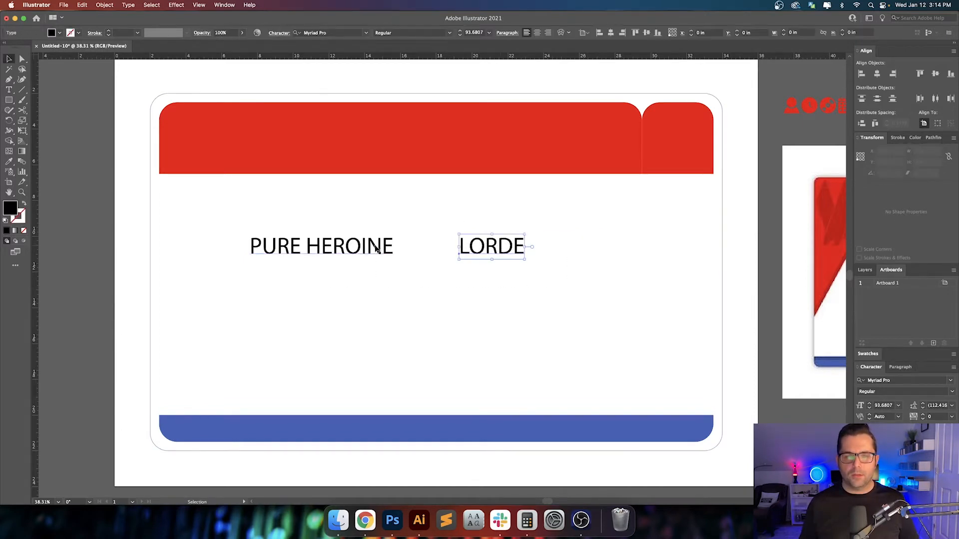
scroll(377, 248, right, 3)
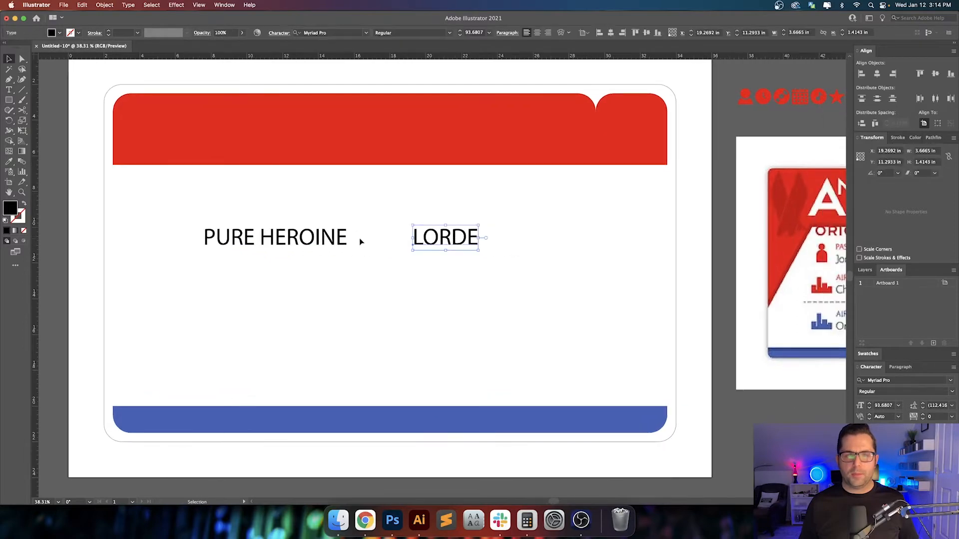
Set both the PURE HEROINE and LORDE texts in the Mr Eaves XL Mod OT Bold font
click(340, 242)
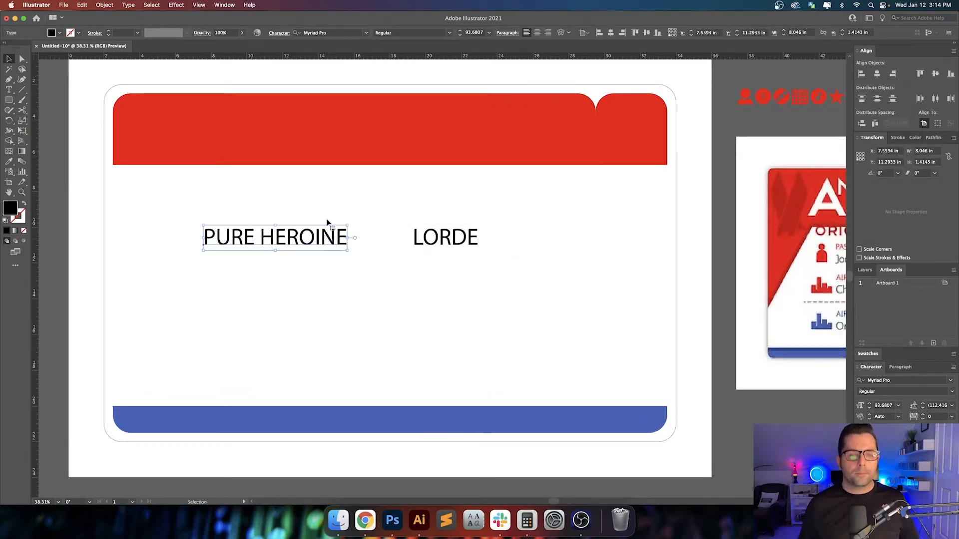
shift+click(440, 238)
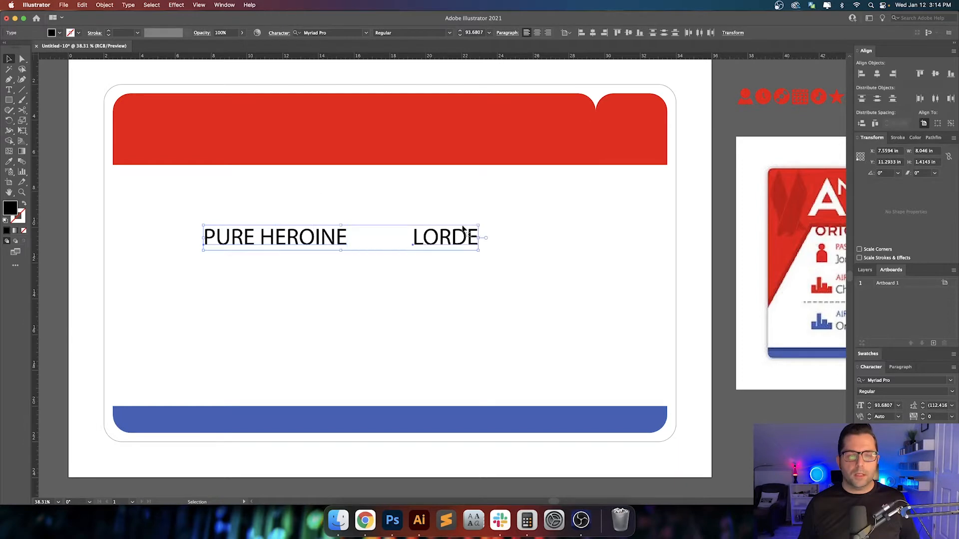
click(365, 34)
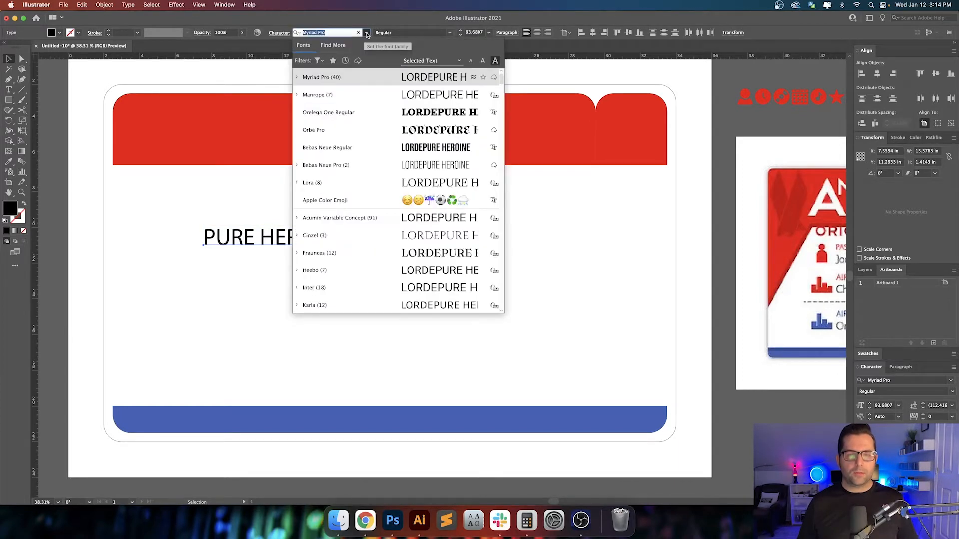
text(MR EA)
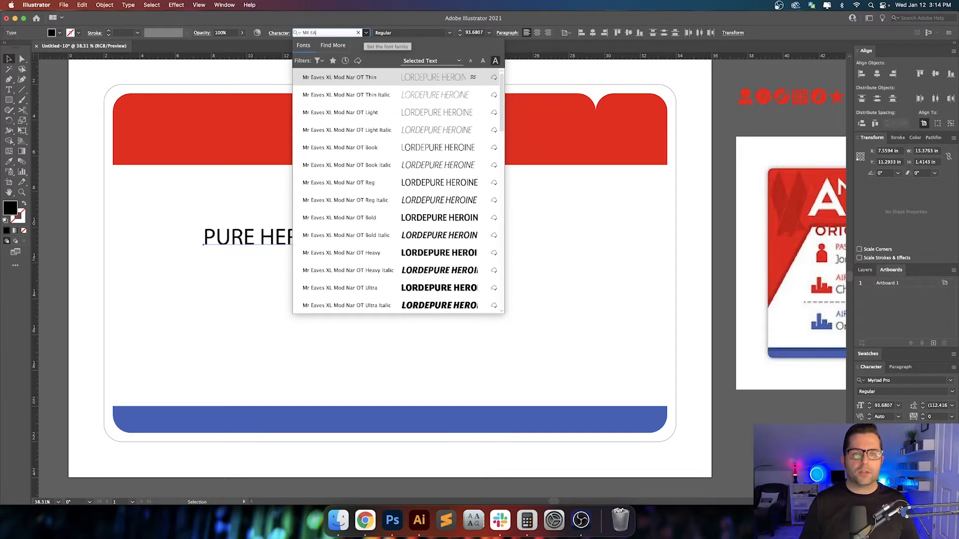
text(V)
key(Down)
key(Down)
key(Down)
key(Down)
key(Down)
key(Down)
key(Down)
key(Down)
key(Down)
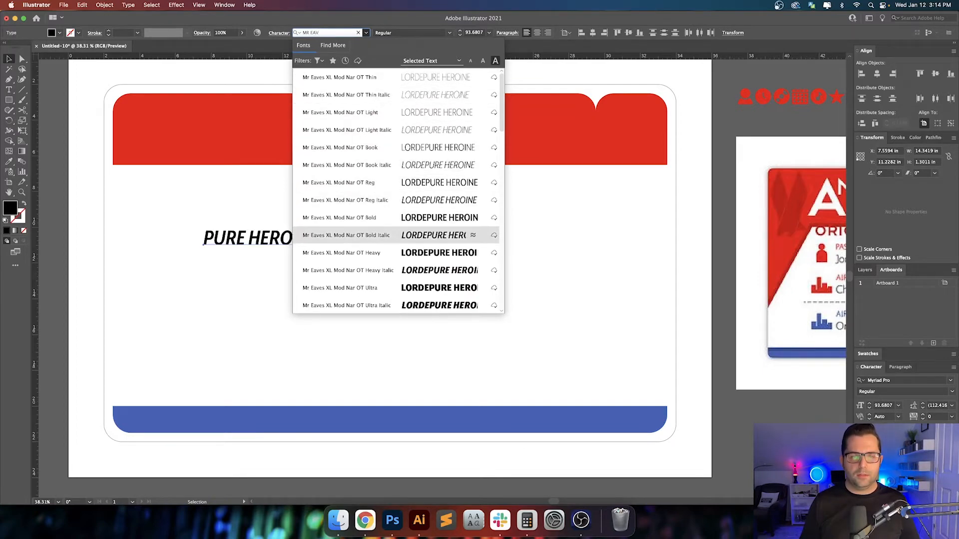
key(Down)
key(Down)
key(Down)
key(Down)
key(Down)
key(Down)
key(Down)
key(Down)
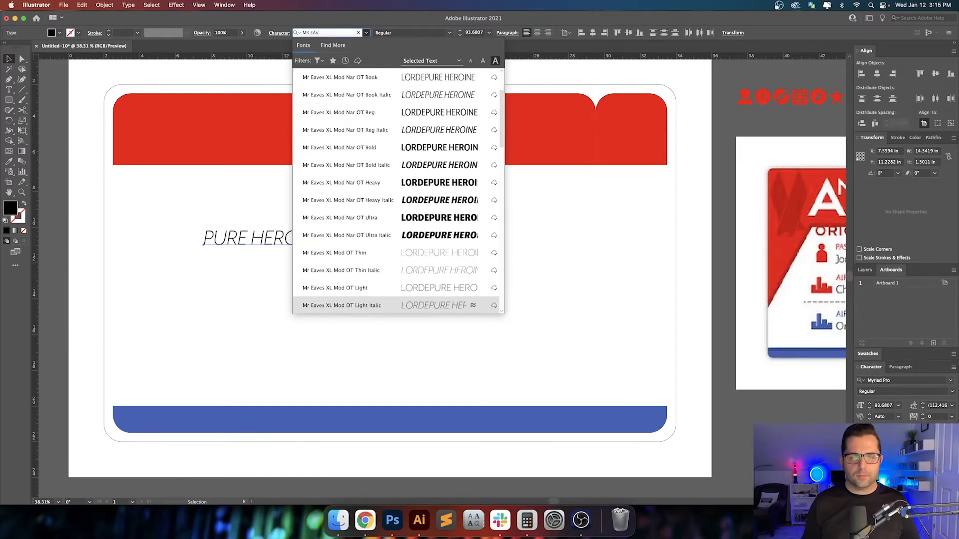
key(Down)
key(Down)
key(Down)
key(Down)
key(Down)
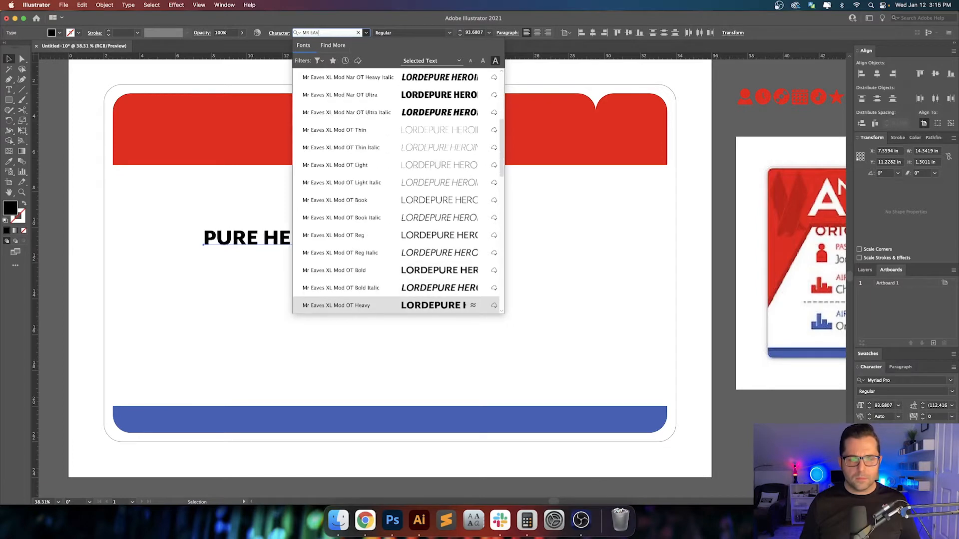
key(Return)
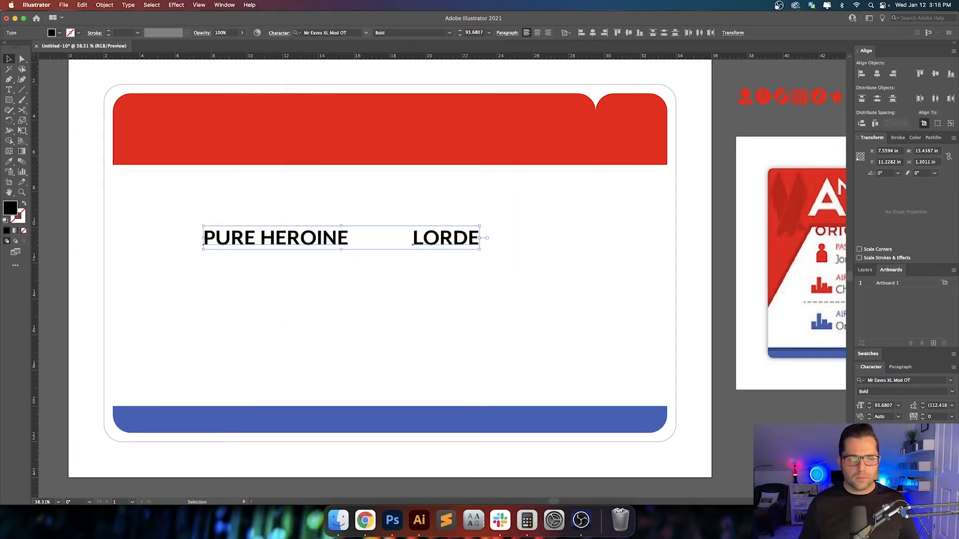
click(428, 303)
scroll(415, 282, left, 1)
scroll(415, 283, up, 1)
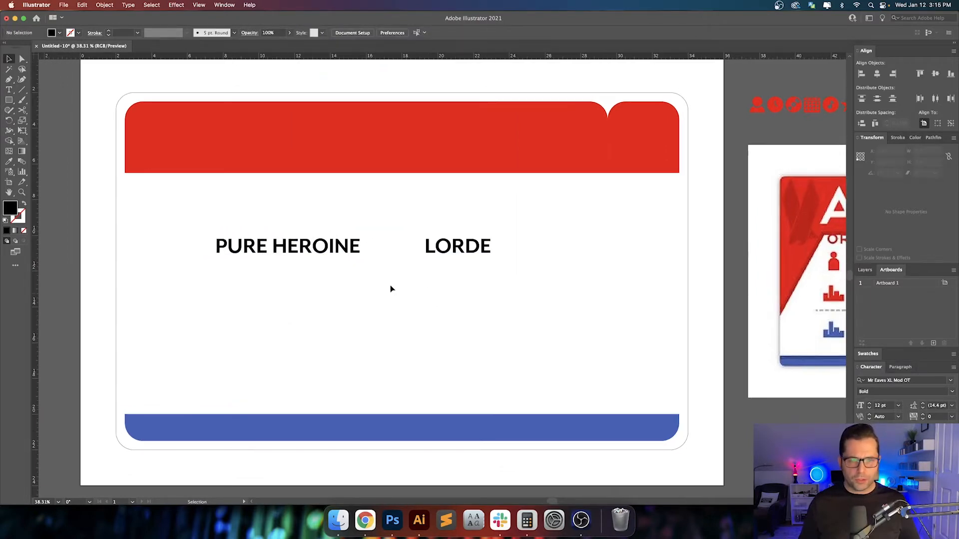
Move the PURE HEROINE text onto the wide red header and colour it white by sampling the ticket's body
click(318, 255)
drag(326, 245, 285, 136)
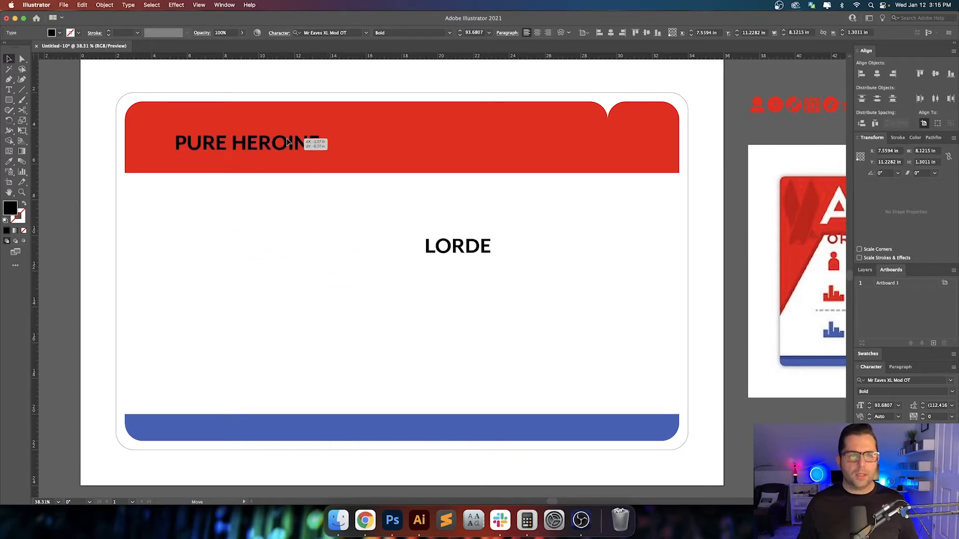
key(i)
click(314, 207)
key(v)
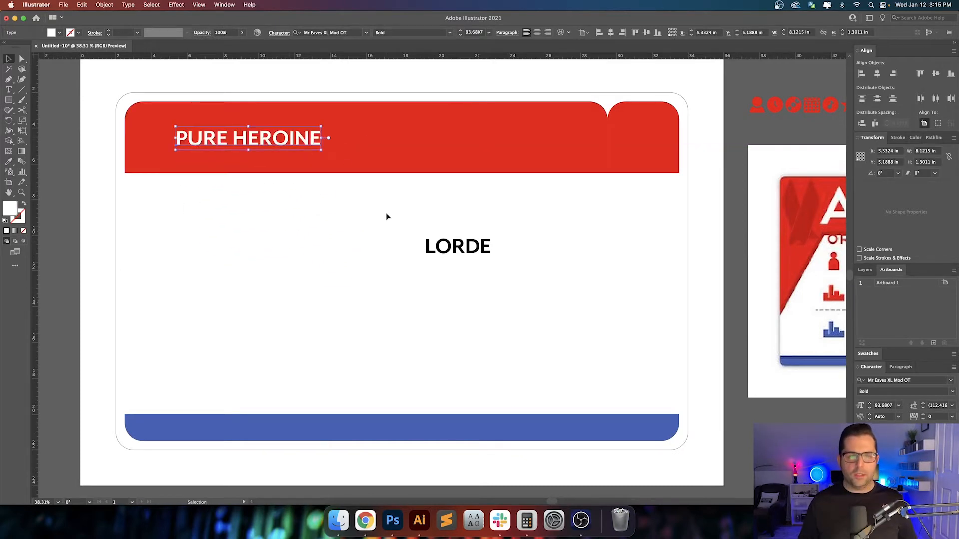
click(514, 276)
key(super+2)
Move the LORDE text onto the red header, to the right of PURE HEROINE
click(468, 248)
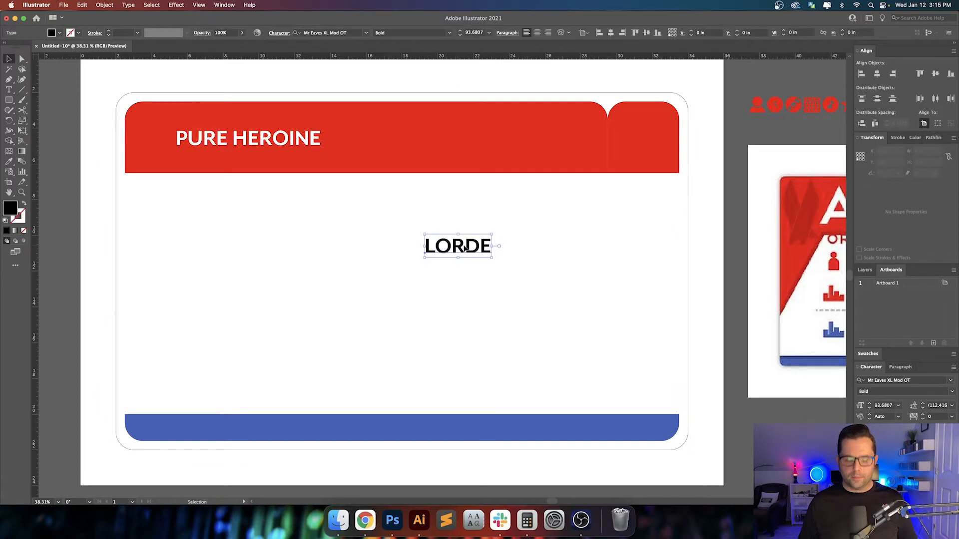
key(i)
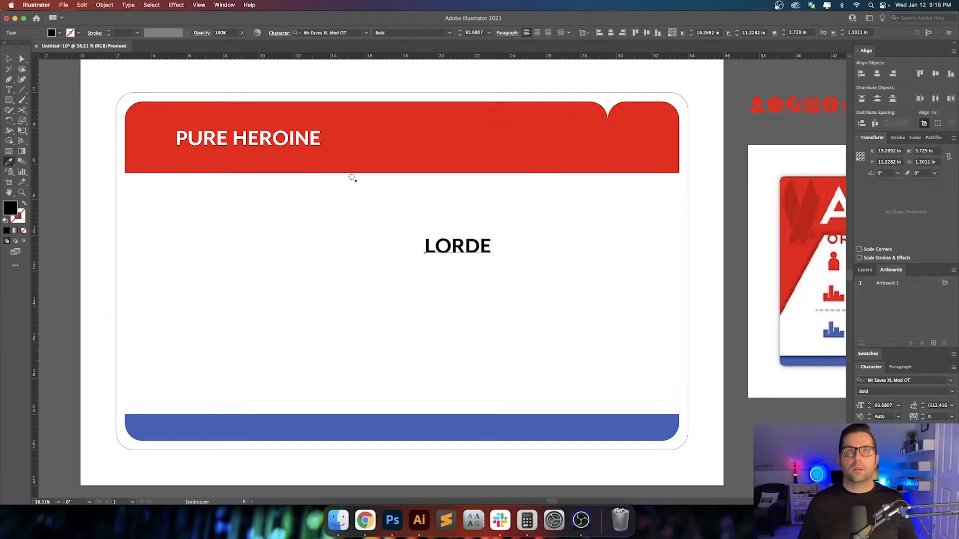
key(v)
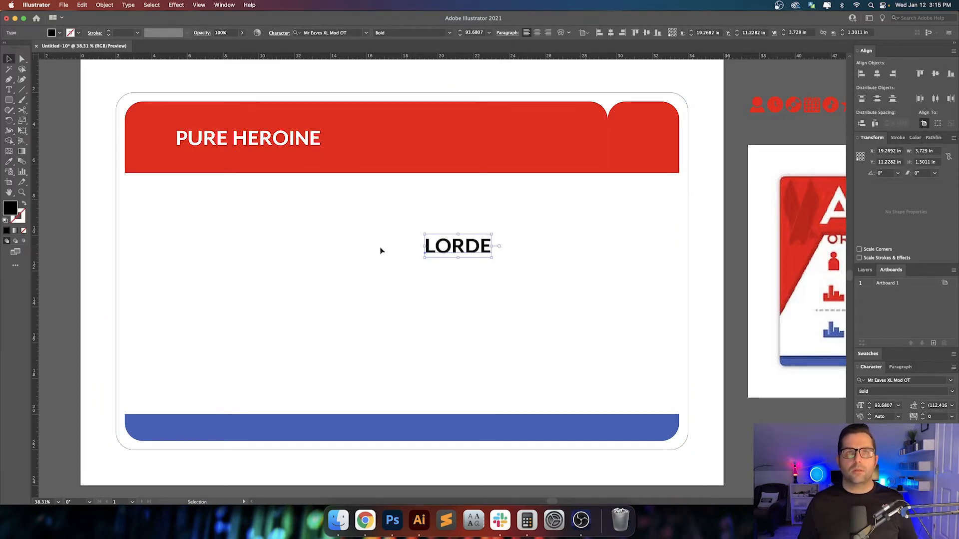
click(381, 248)
drag(470, 252, 441, 146)
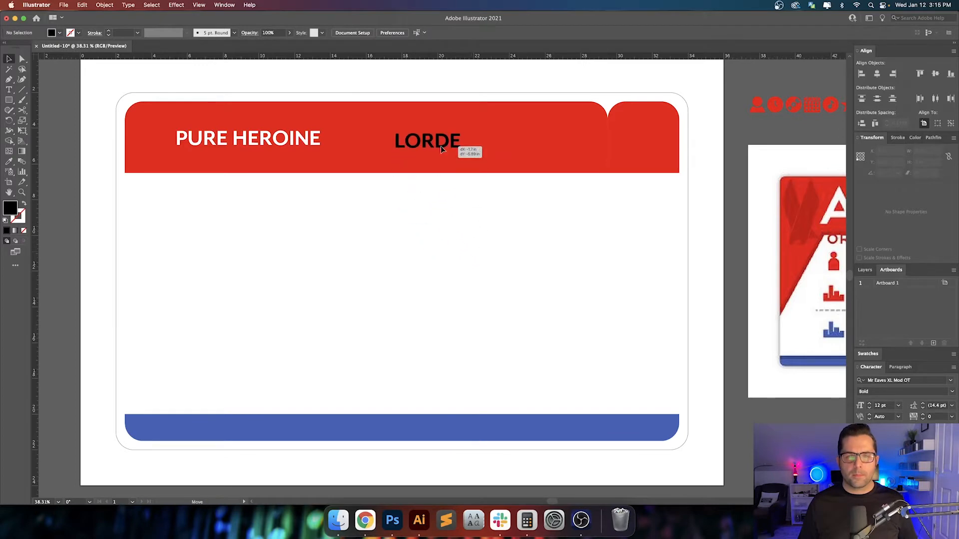
Set the PURE HEROINE text to 120 pt and nudge it slightly left and down within the header
click(242, 139)
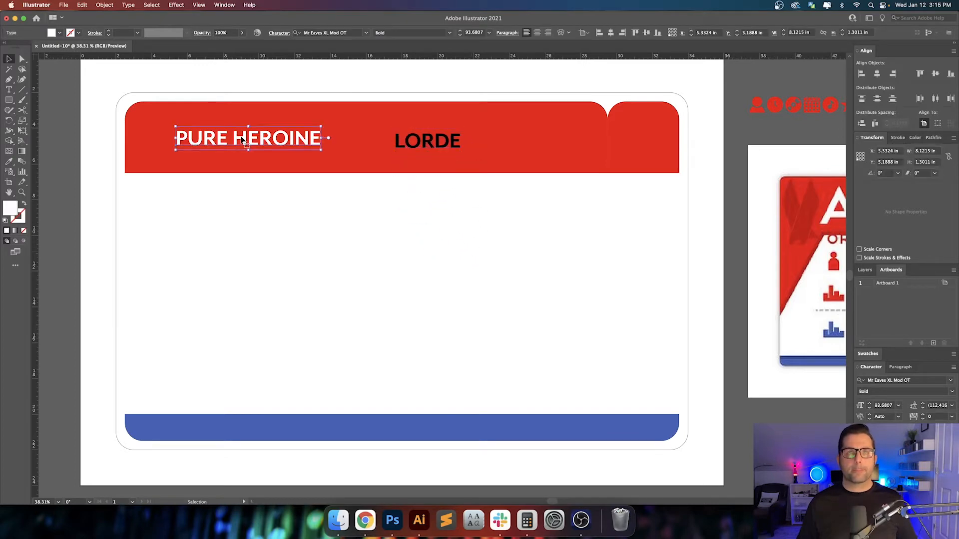
click(478, 32)
key(shift+Up)
key(shift+Up)
key(shift+Up)
key(Return)
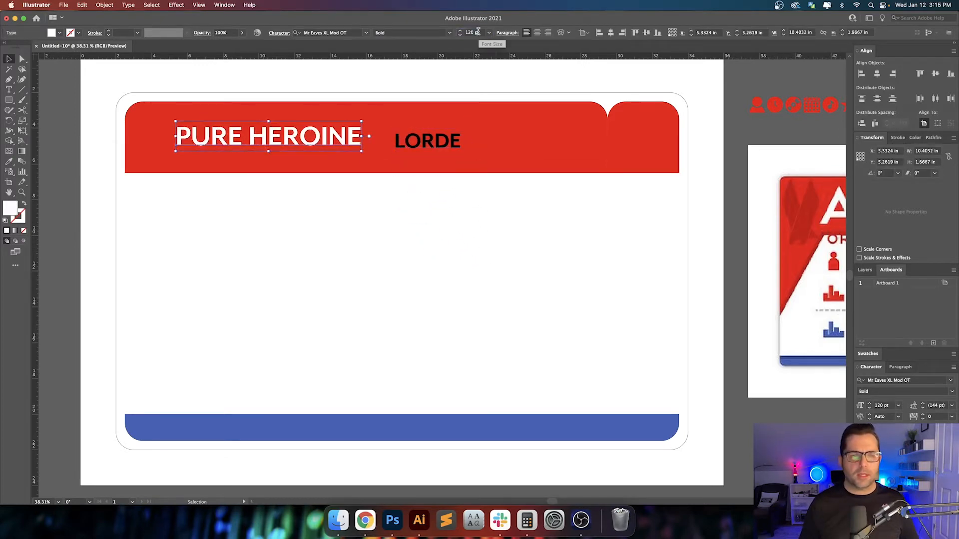
drag(349, 134, 343, 139)
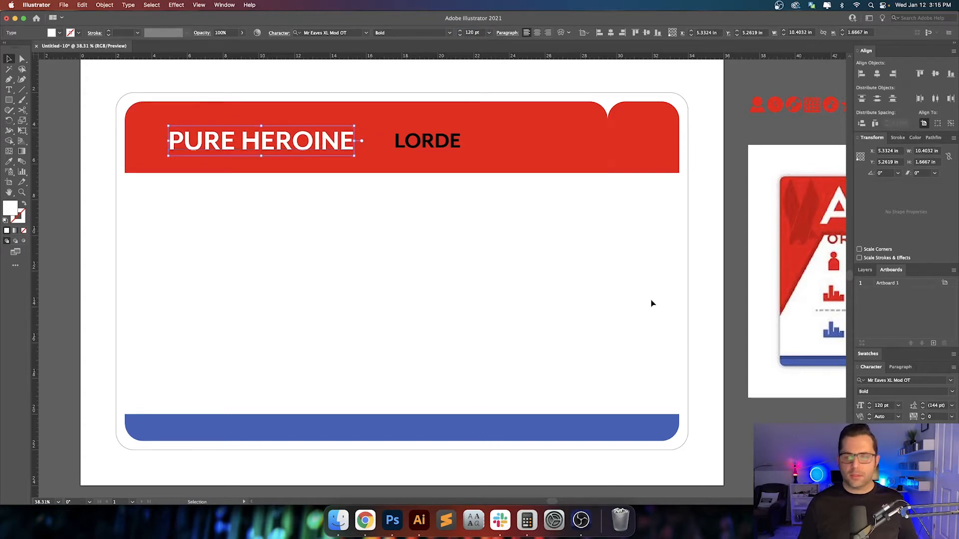
Set the PURE HEROINE text's kerning to Optical
click(898, 416)
click(859, 263)
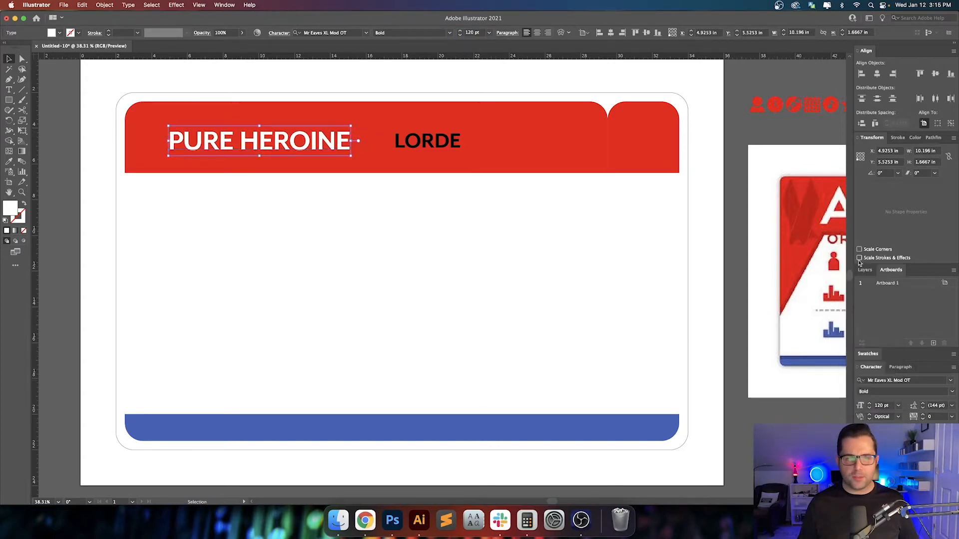
click(385, 265)
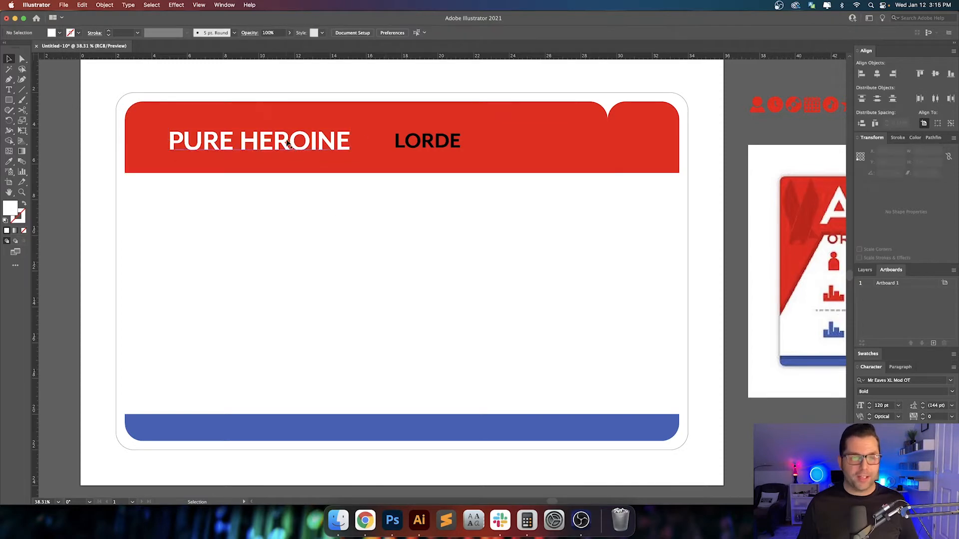
Centre the PURE HEROINE text vertically on the wide red header shape
click(288, 144)
shift+click(313, 121)
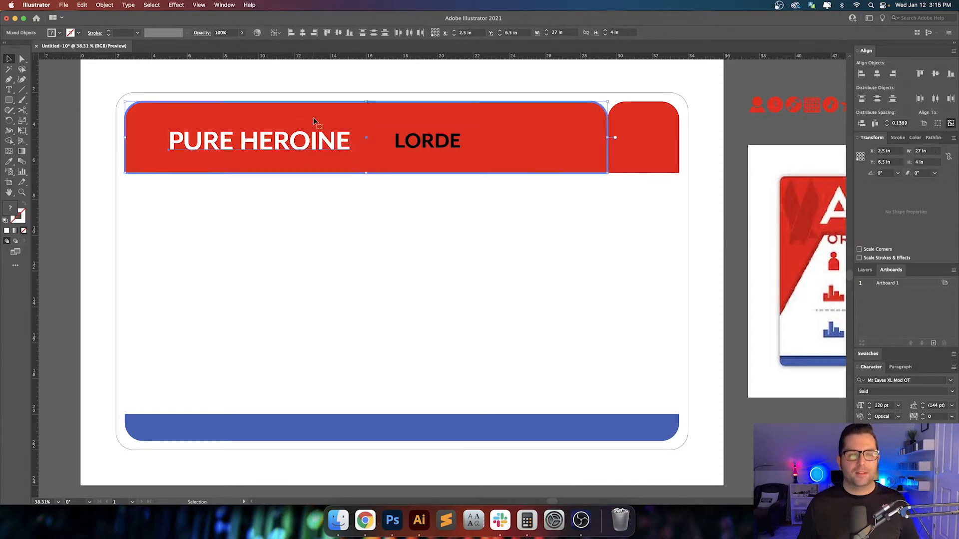
click(338, 33)
click(338, 77)
scroll(337, 77, left, 1)
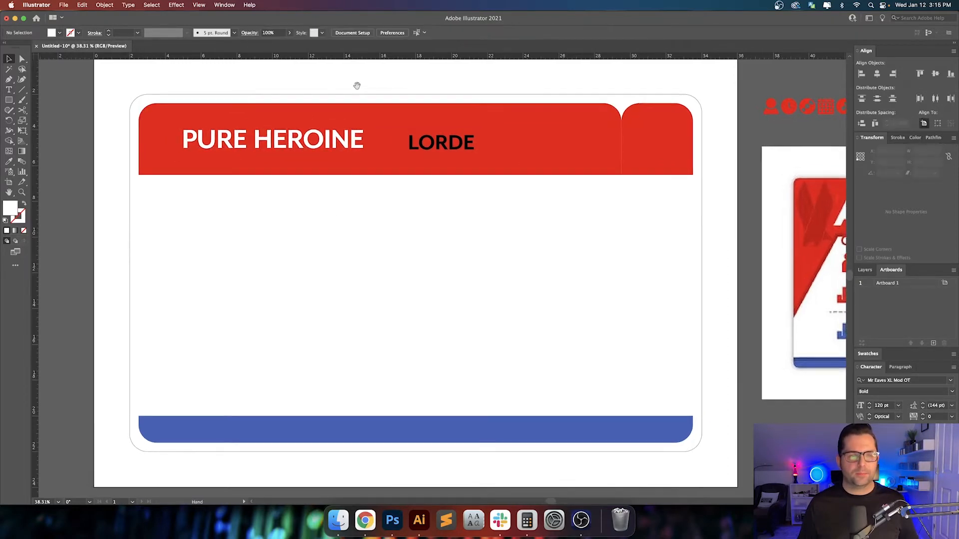
Align the PURE HEROINE text flush with the left edge of the wide red header shape
click(320, 153)
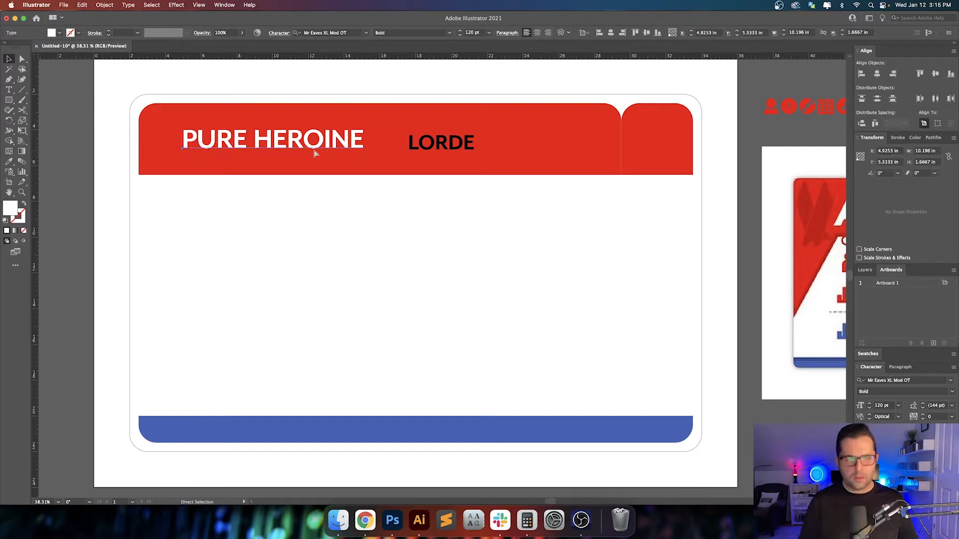
key(super+semicolon)
key(super+semicolon)
drag(316, 153, 269, 152)
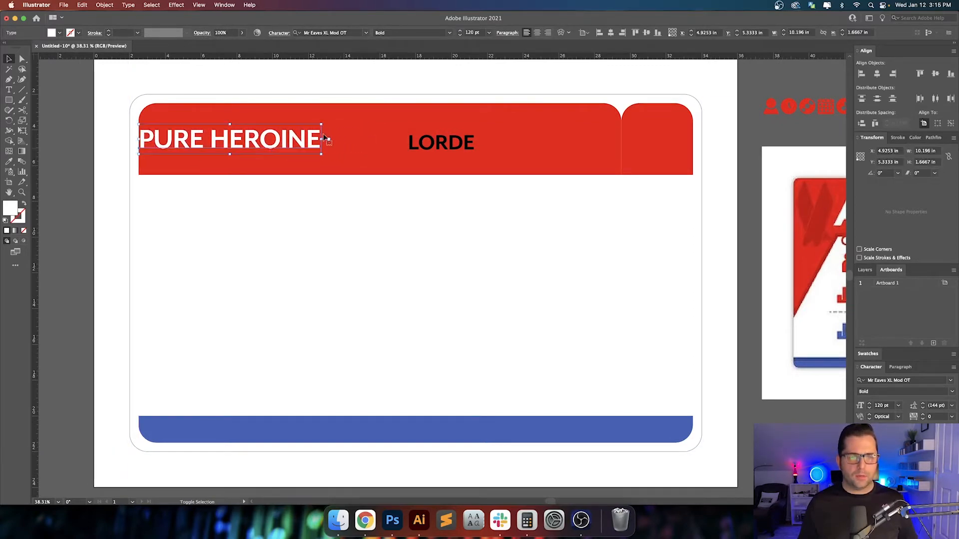
shift+click(349, 138)
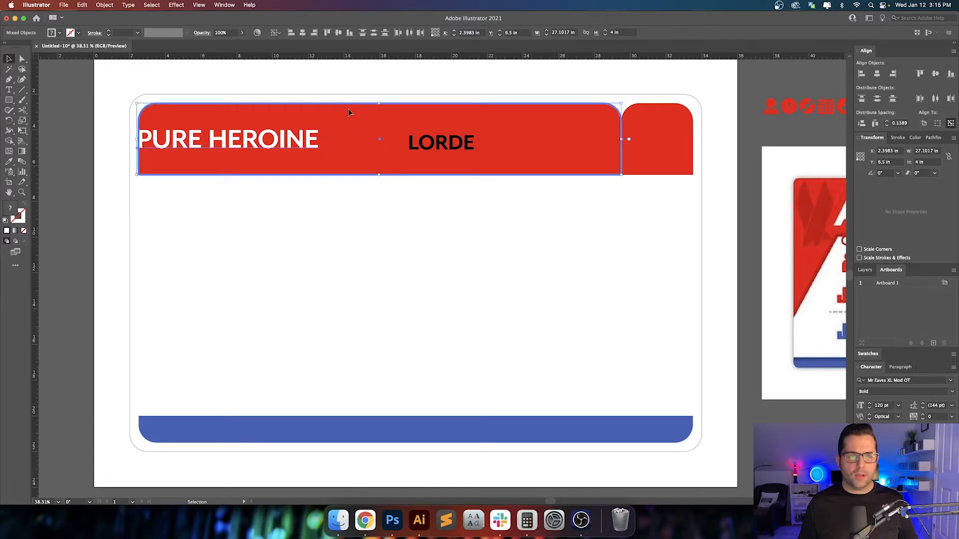
Move the PURE HEROINE text 1.5 in horizontally to the right, inward from the header's left edge
shift+click(368, 137)
key(Return)
text(1)
key(Tab)
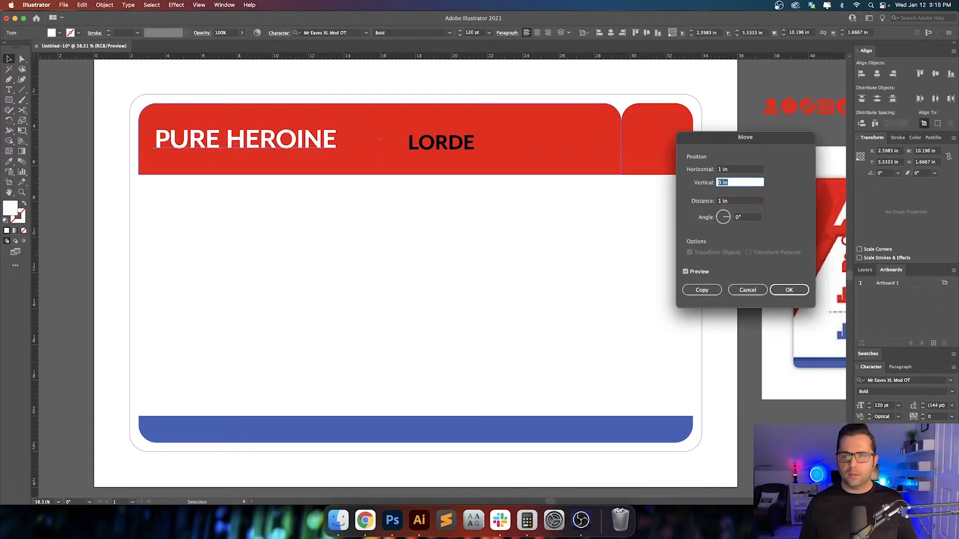
key(shift+Tab)
key(Up)
key(Up)
key(Up)
key(Up)
key(Up)
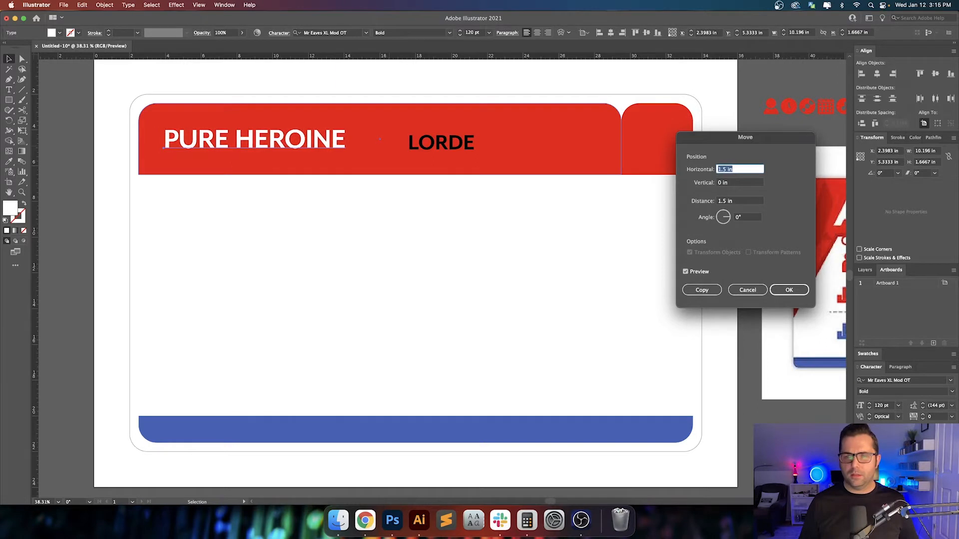
key(Down)
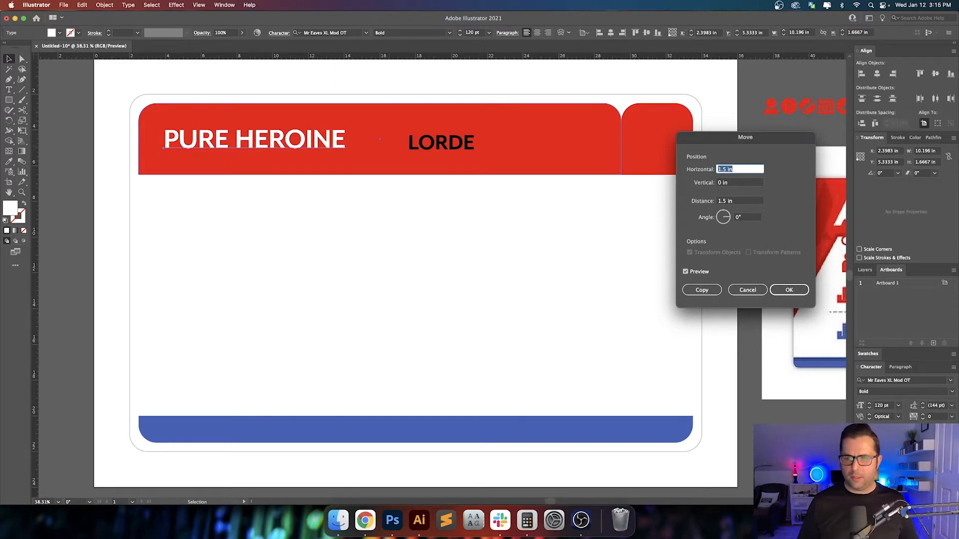
key(Return)
click(377, 210)
scroll(399, 210, right, 3)
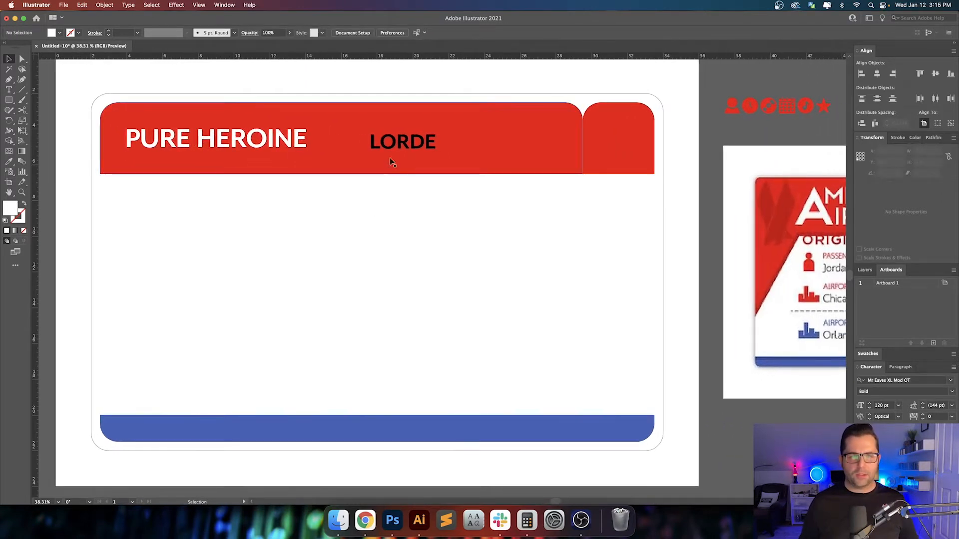
Colour the LORDE text white by sampling the PURE HEROINE text with the Eyedropper
click(392, 145)
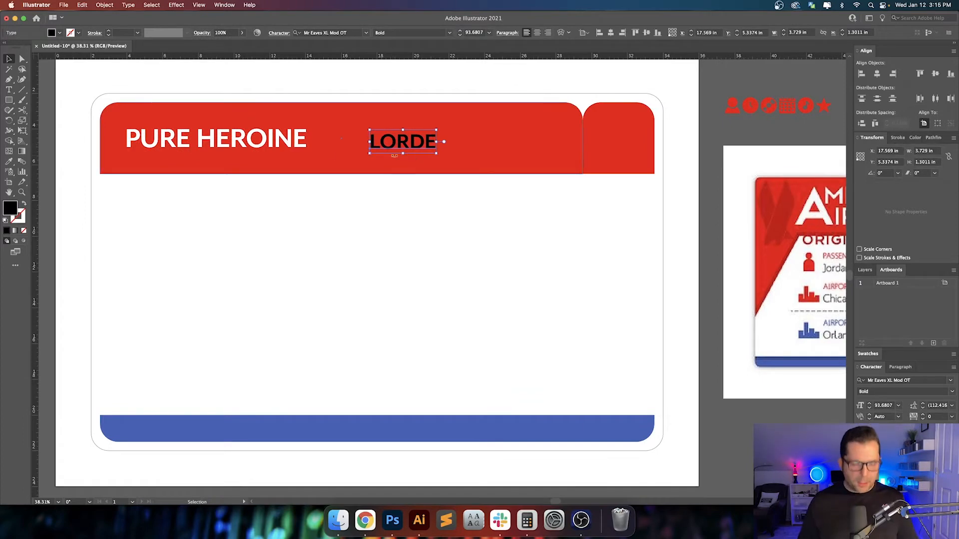
key(i)
click(215, 146)
key(v)
key(super+shift+a)
click(387, 144)
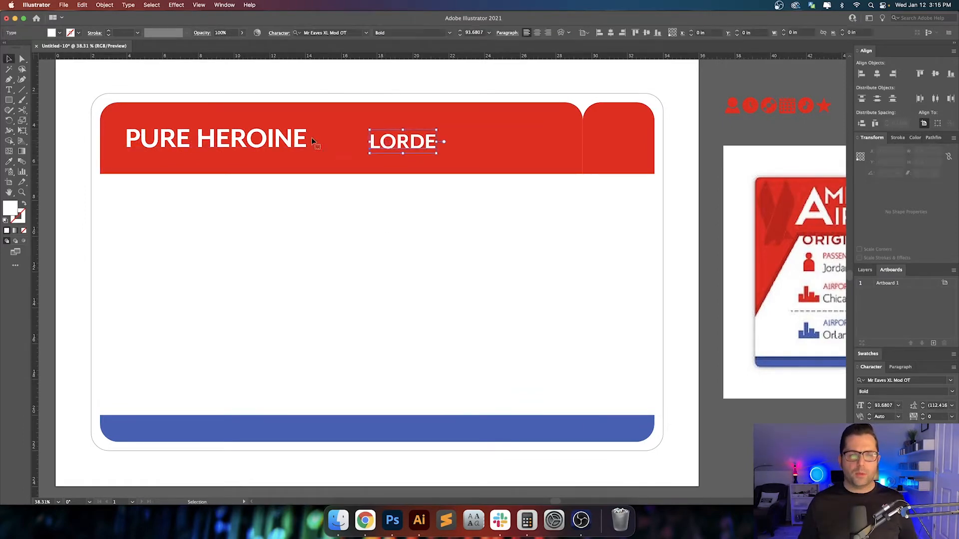
Set the LORDE text's size to 60 pt
click(306, 139)
click(405, 142)
click(475, 33)
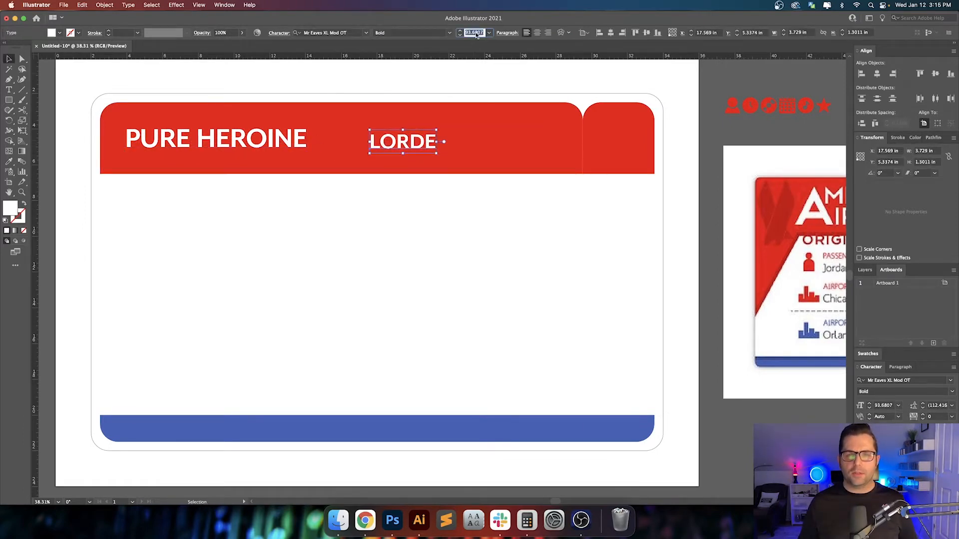
text(90)
key(Return)
text(60)
key(Return)
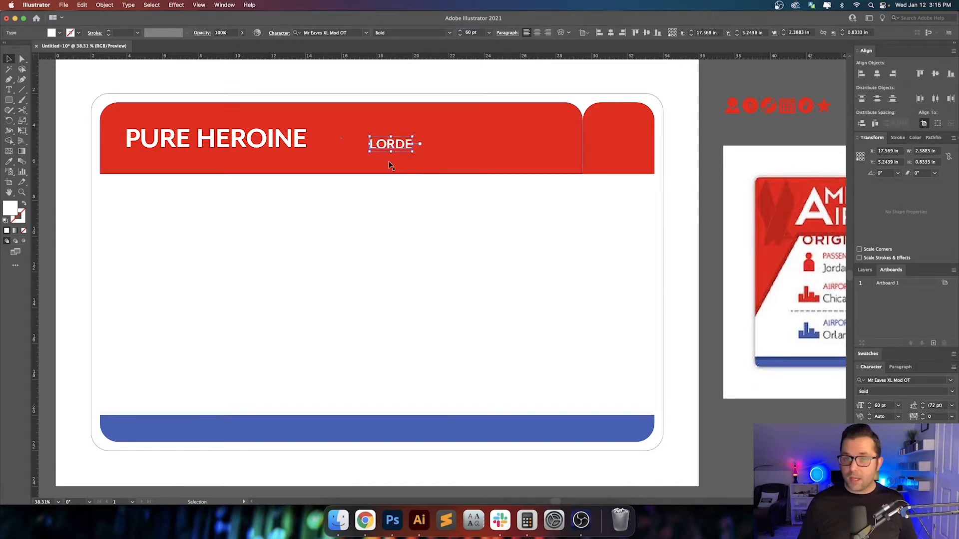
Move the LORDE text beneath PURE HEROINE, lining up their left edges with its baseline on the header's lower edge
drag(396, 146, 157, 173)
click(186, 214)
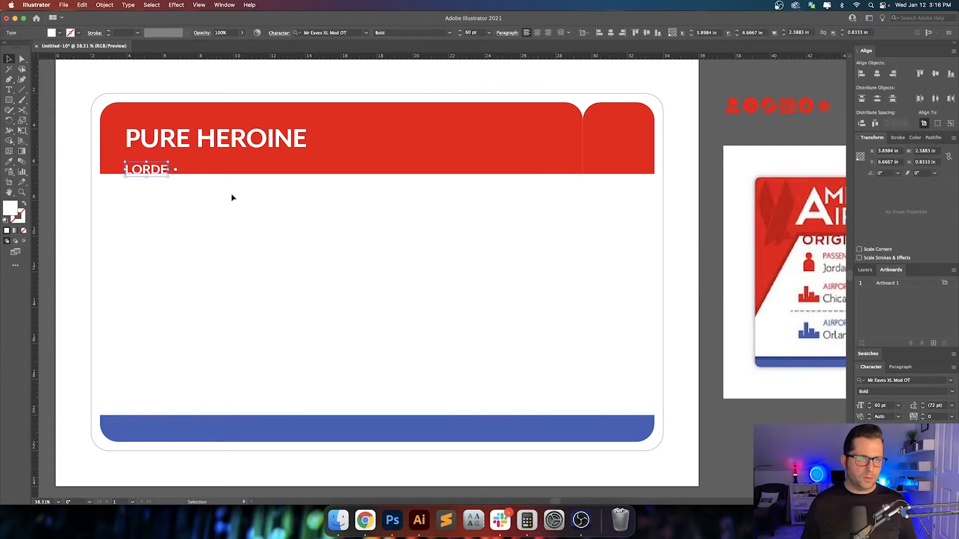
click(232, 194)
Nudge the LORDE text very slightly left to refine its placement beneath PURE HEROINE
drag(304, 203, 304, 226)
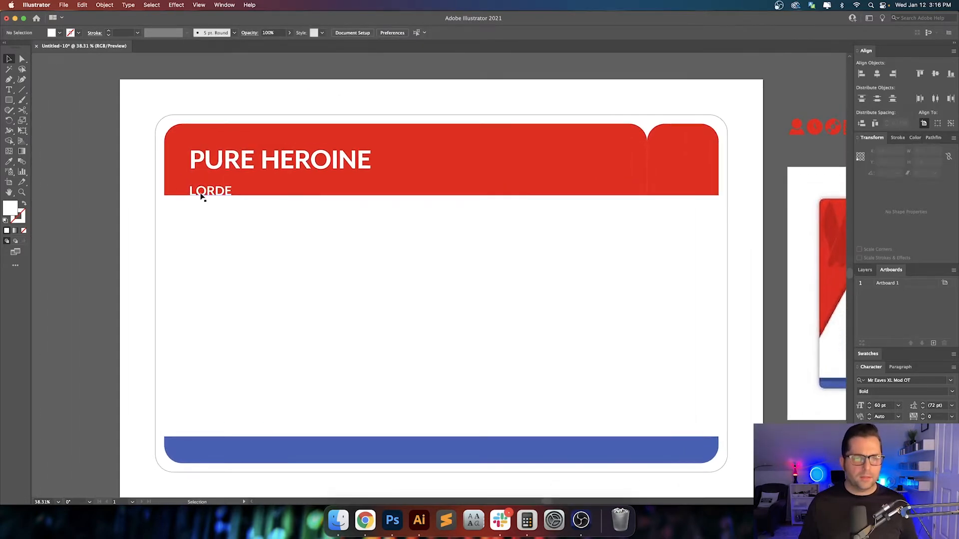
scroll(200, 194, up, 8)
drag(201, 195, 274, 205)
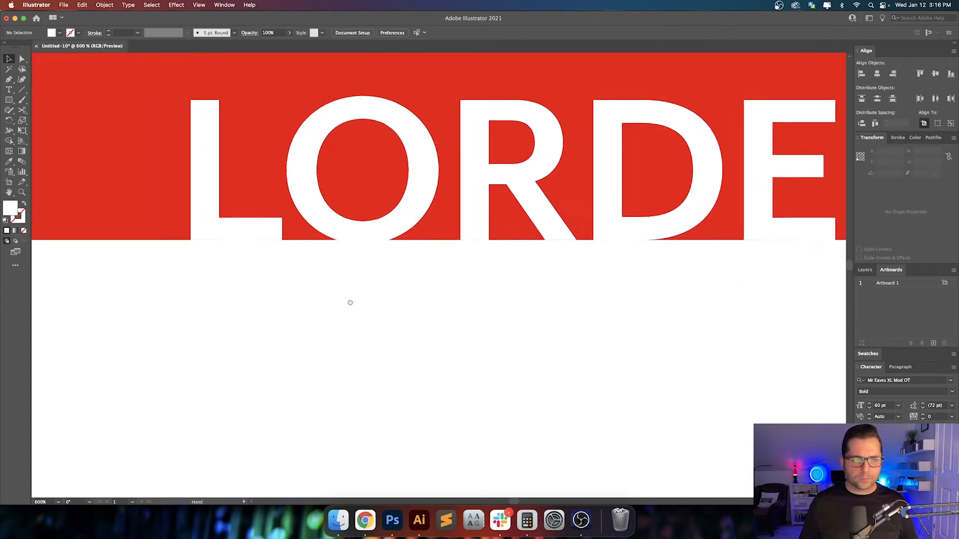
scroll(228, 236, up, 6)
mouse_move(243, 248)
mouse_down()
mouse_move(248, 202)
mouse_move(248, 247)
mouse_up()
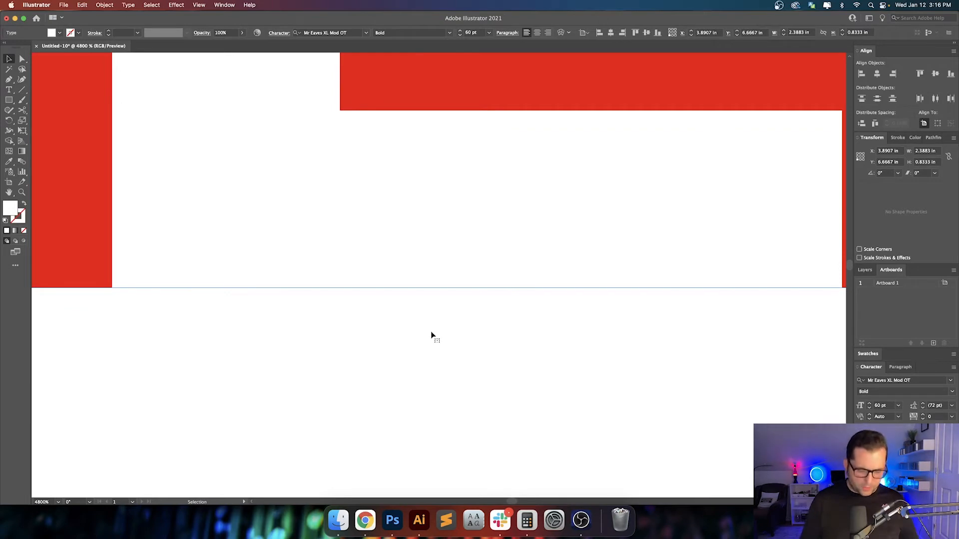
key(super+0)
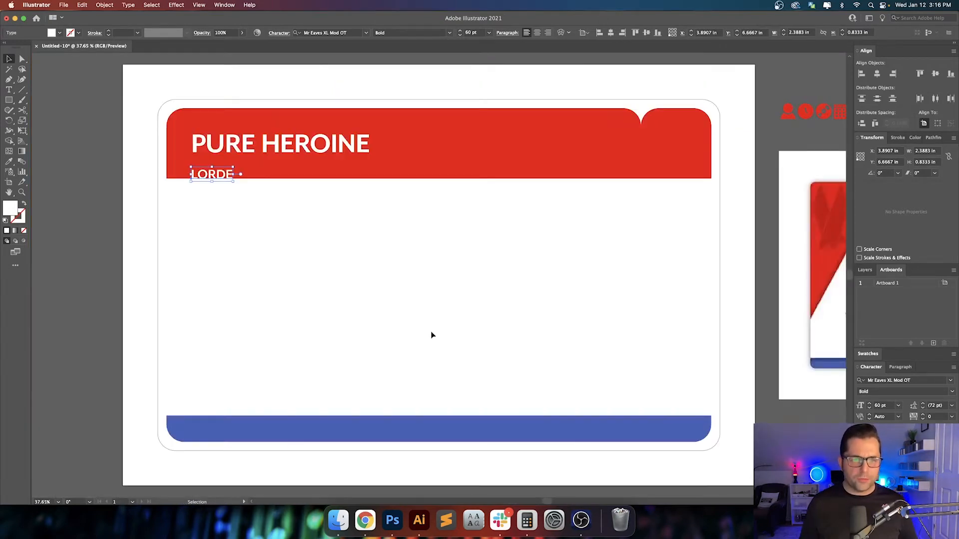
click(432, 333)
drag(425, 238, 423, 243)
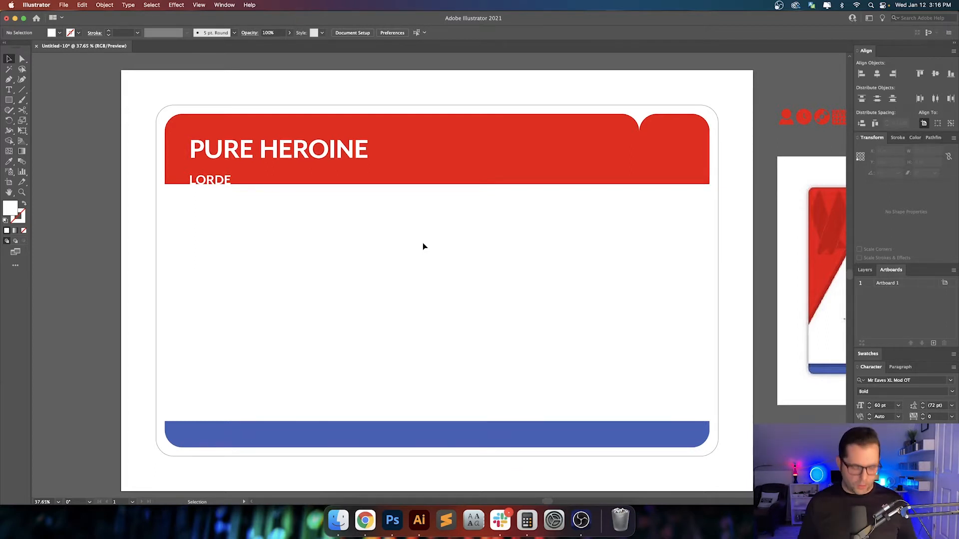
Duplicate the PURE HEROINE text horizontally to the right within the wide red header
drag(423, 246, 390, 245)
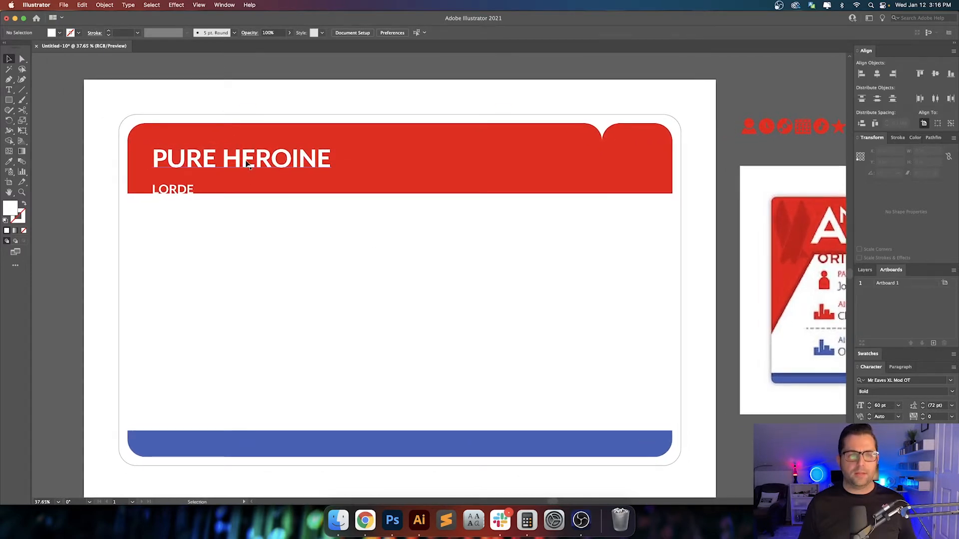
alt+drag(248, 167, 475, 166)
drag(492, 290, 390, 290)
key(t)
triple_click(384, 156)
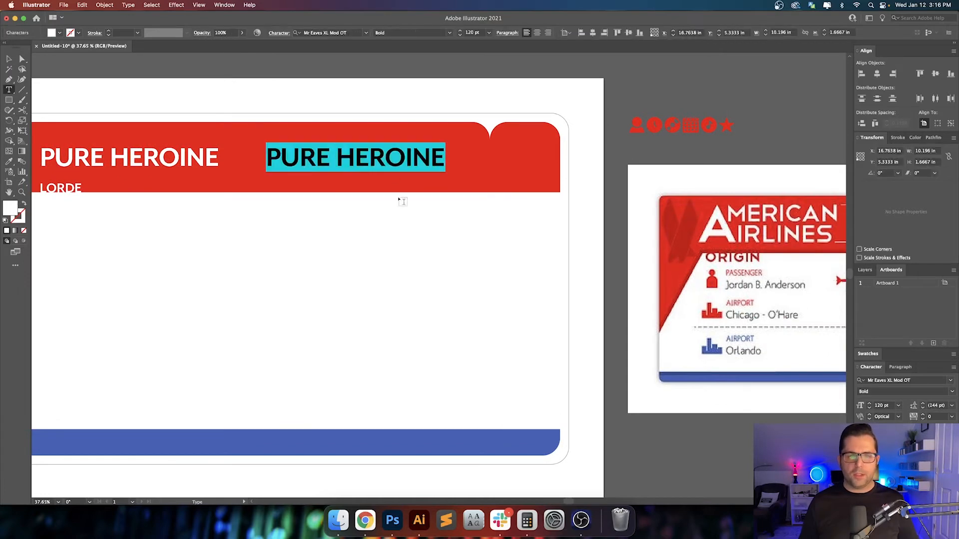
key(Escape)
click(457, 241)
drag(500, 251, 417, 250)
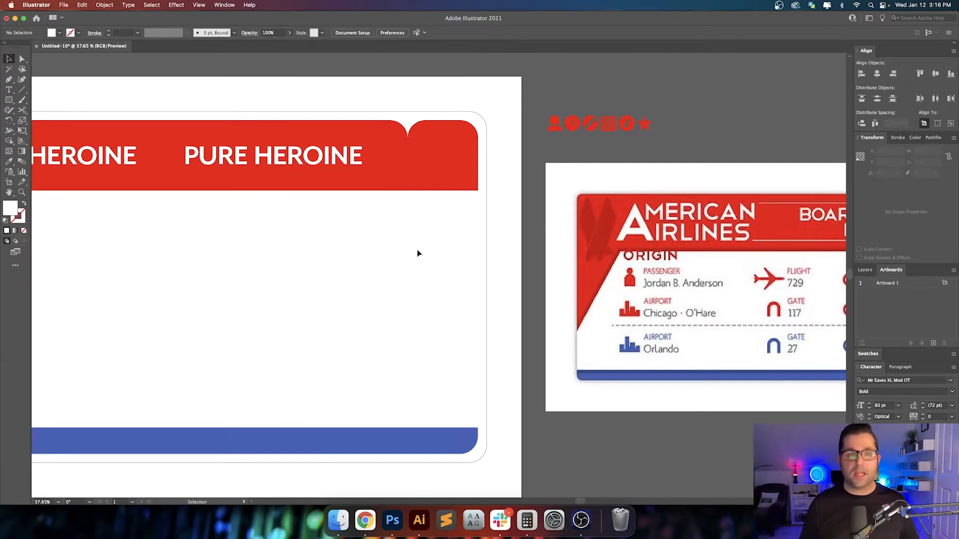
drag(410, 242, 483, 240)
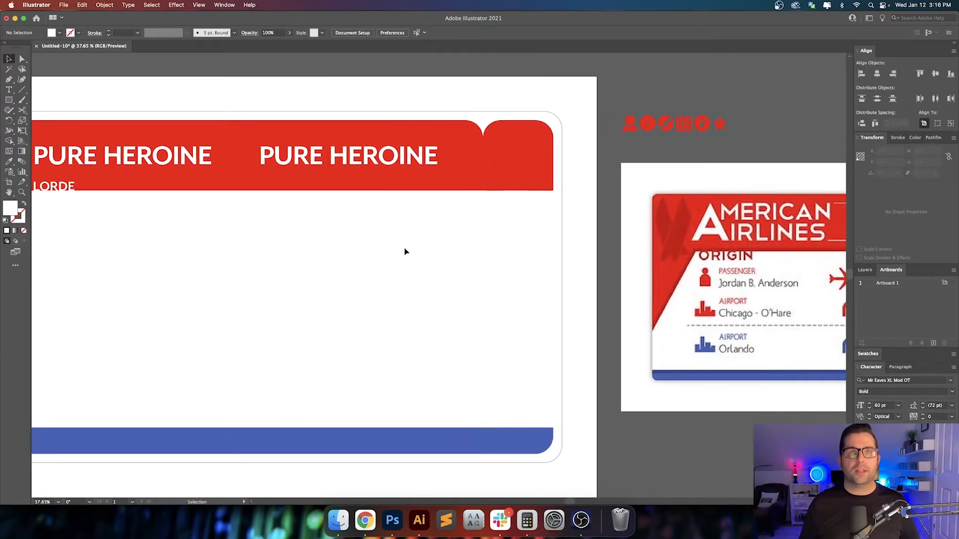
drag(403, 258, 451, 266)
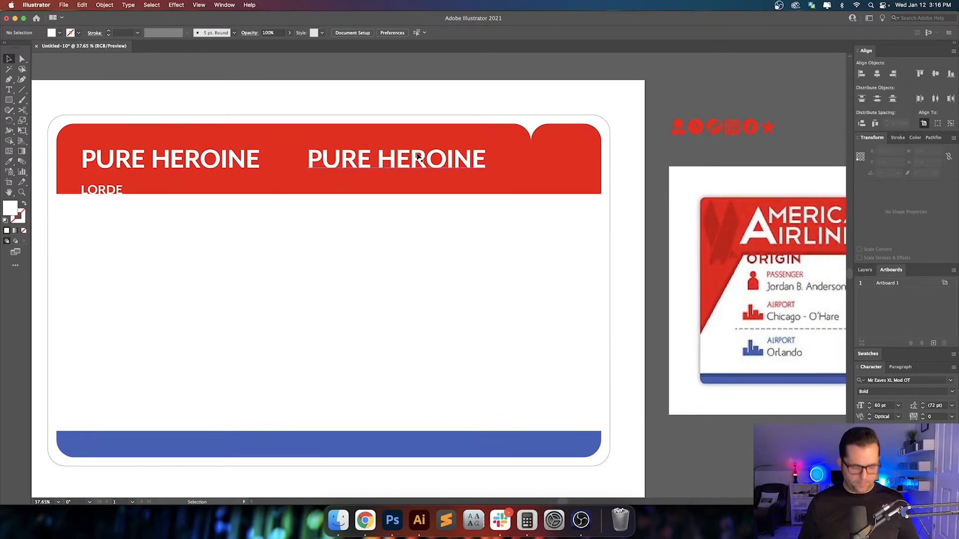
Replace the wording of the duplicated PURE HEROINE text with ‘13
key(t)
triple_click(417, 158)
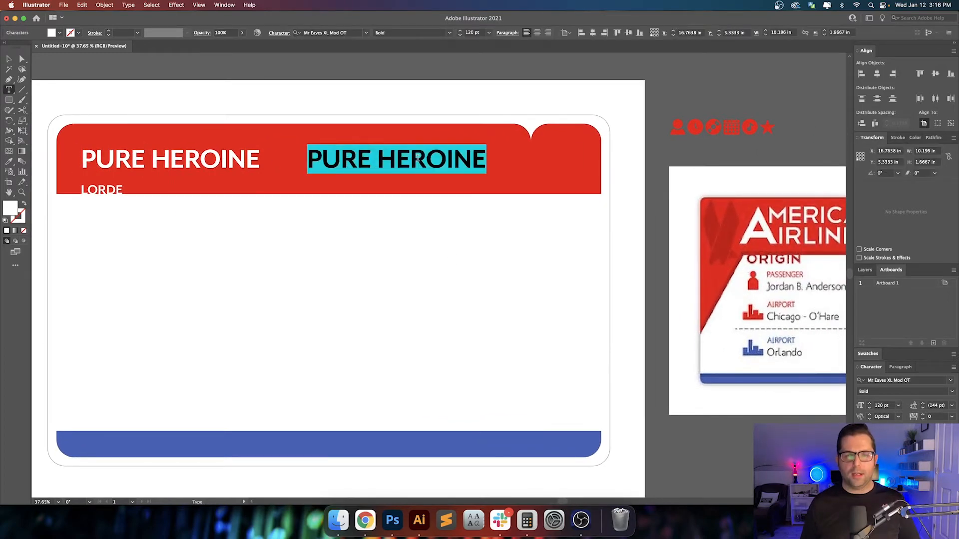
text('13)
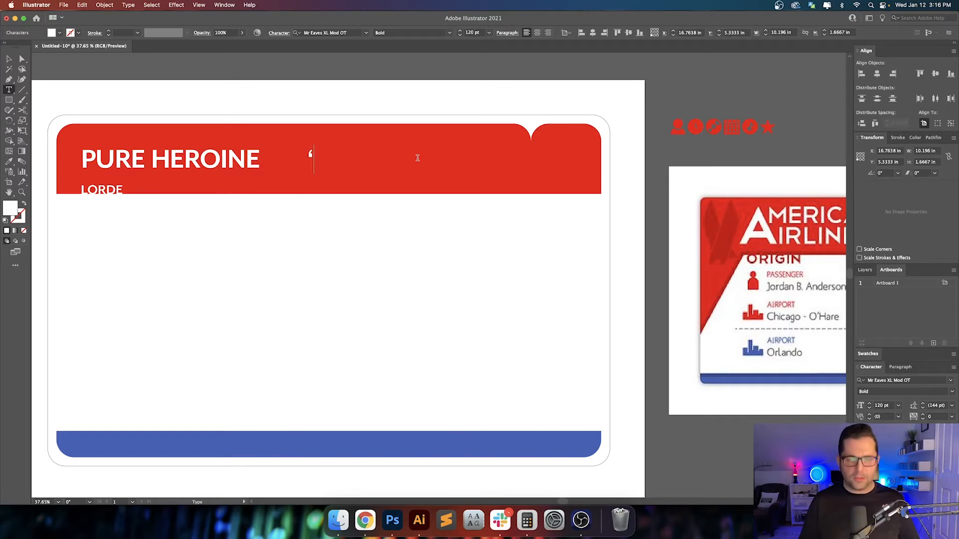
key(Escape)
click(405, 261)
Move the ‘13 text onto the small red header tab and centre it horizontally on that shape
click(328, 159)
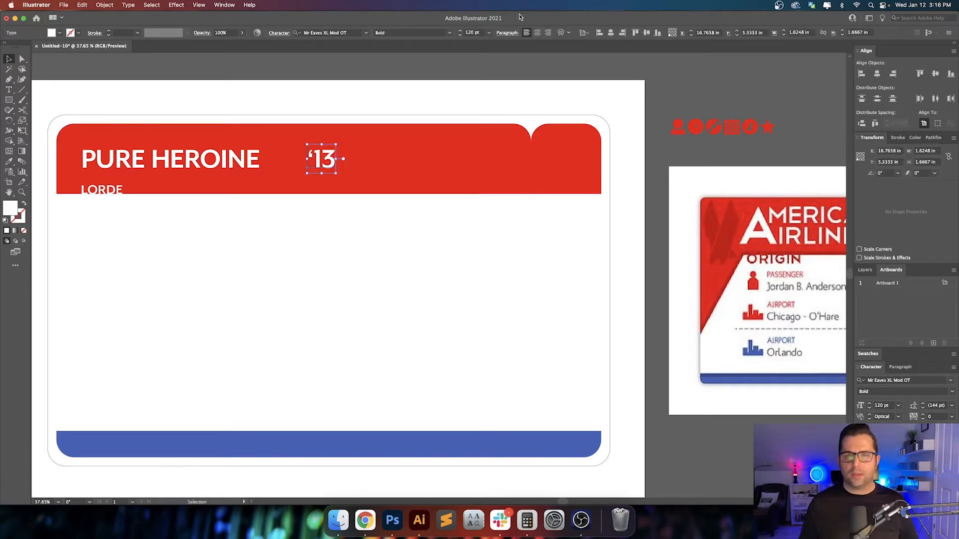
drag(334, 147, 568, 144)
shift+click(576, 141)
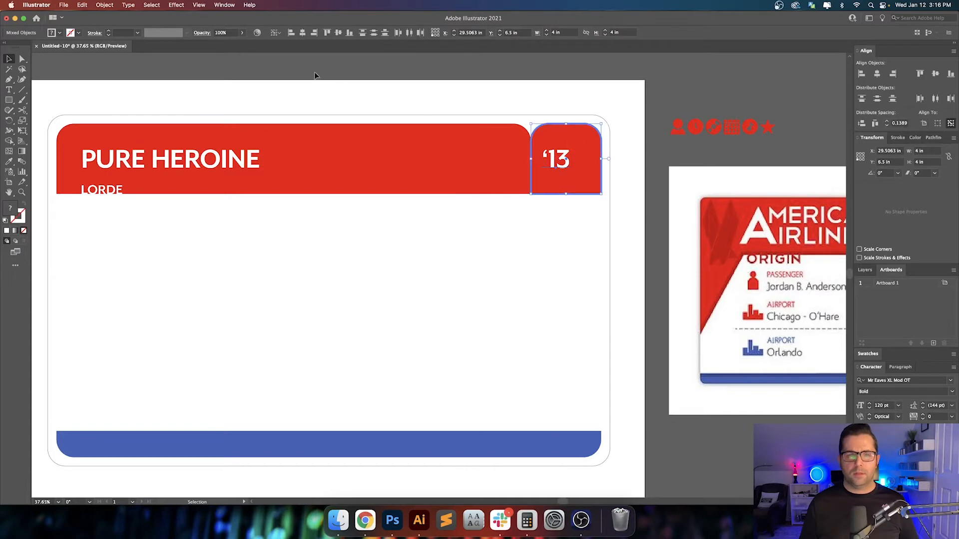
click(302, 35)
click(347, 80)
drag(347, 80, 585, 105)
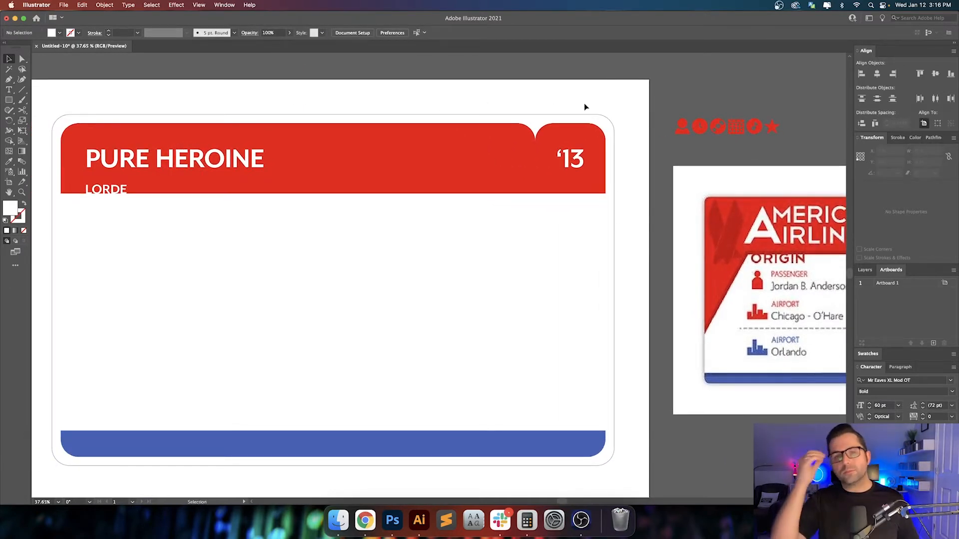
scroll(586, 102, right, 2)
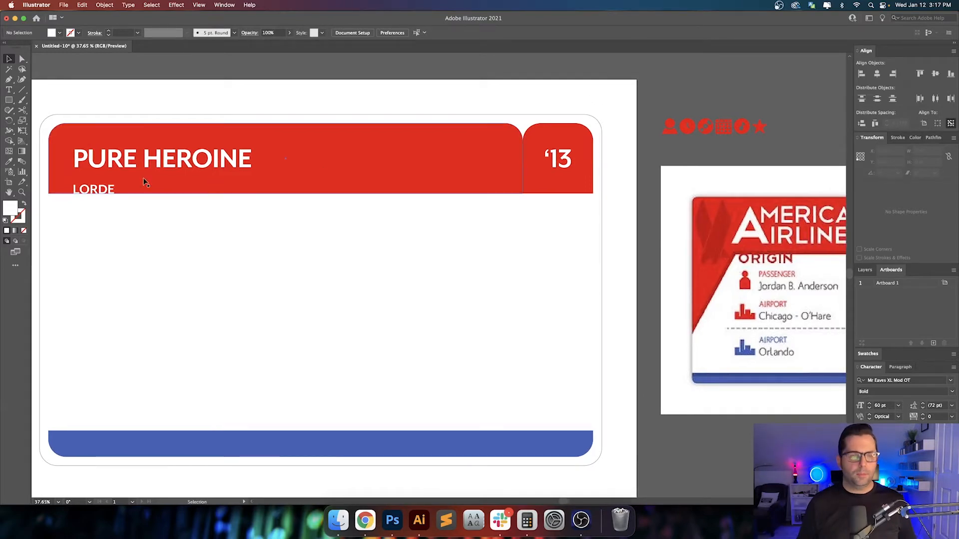
Duplicate the LORDE text into the open area of the wide header and change the copy to BOARDING PASS
drag(118, 187, 363, 164)
scroll(244, 265, right, 10)
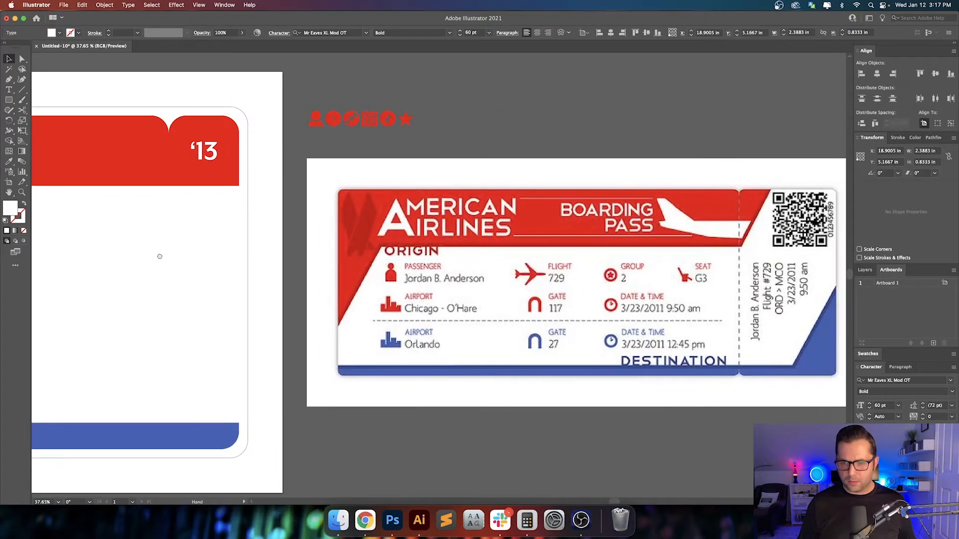
scroll(240, 283, left, 10)
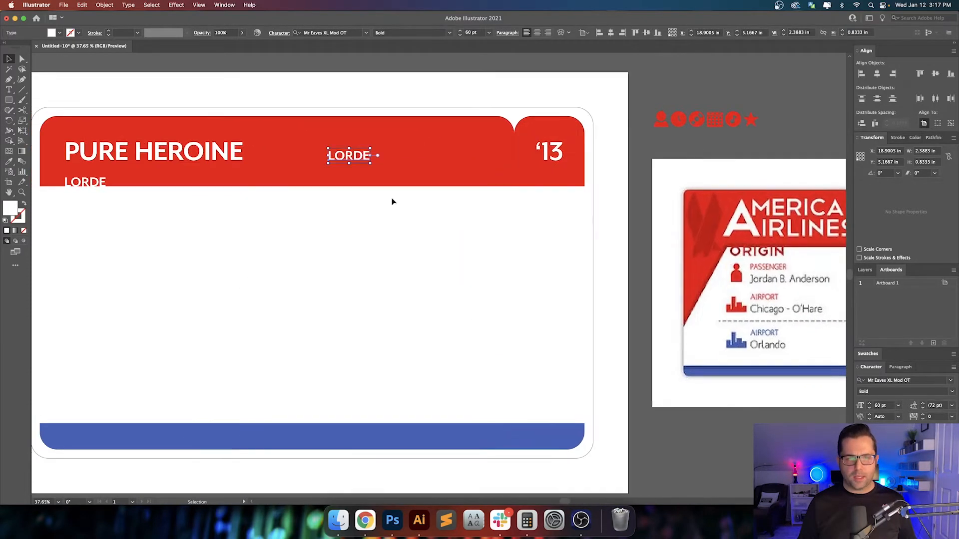
key(t)
double_click(360, 156)
text(BOARDING PASS)
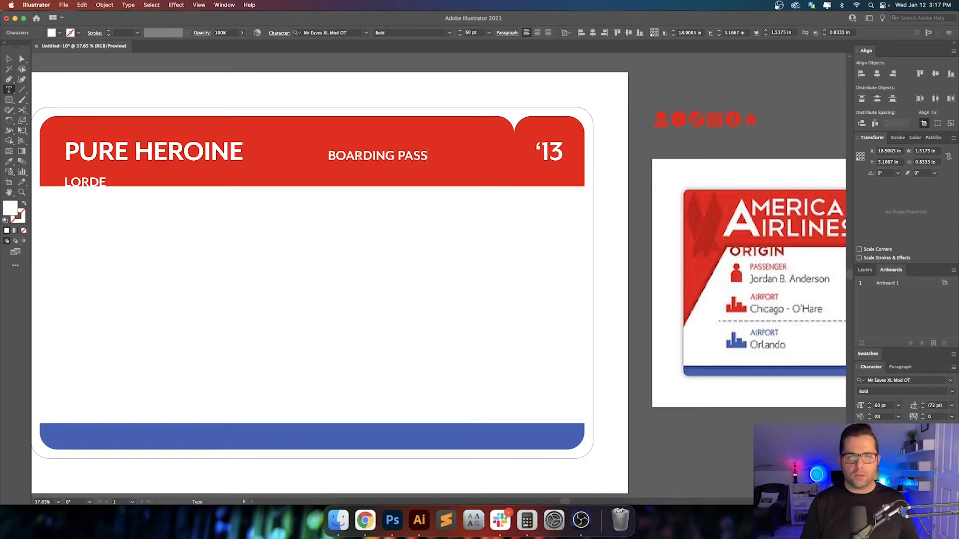
key(Escape)
drag(444, 235, 484, 242)
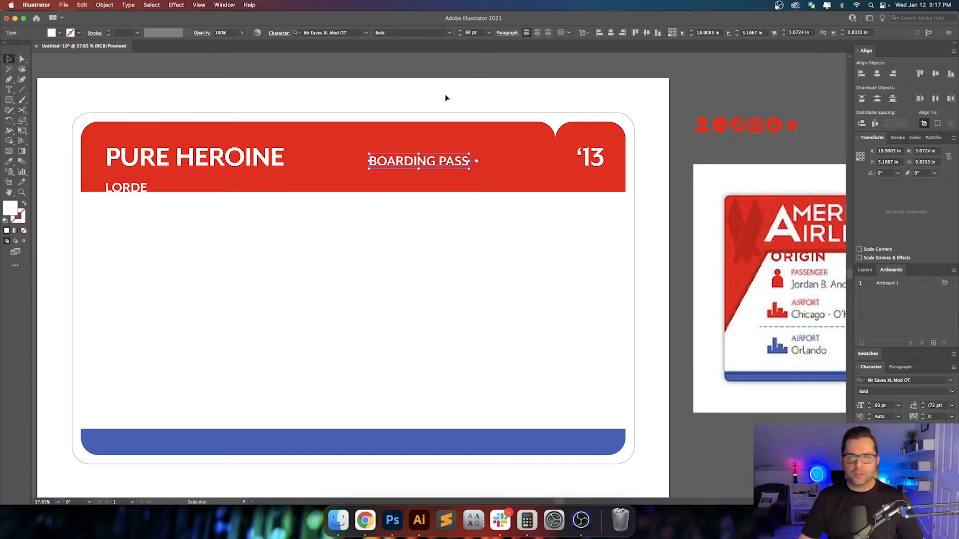
Set the BOARDING PASS text's font style to Bold Italic
click(449, 33)
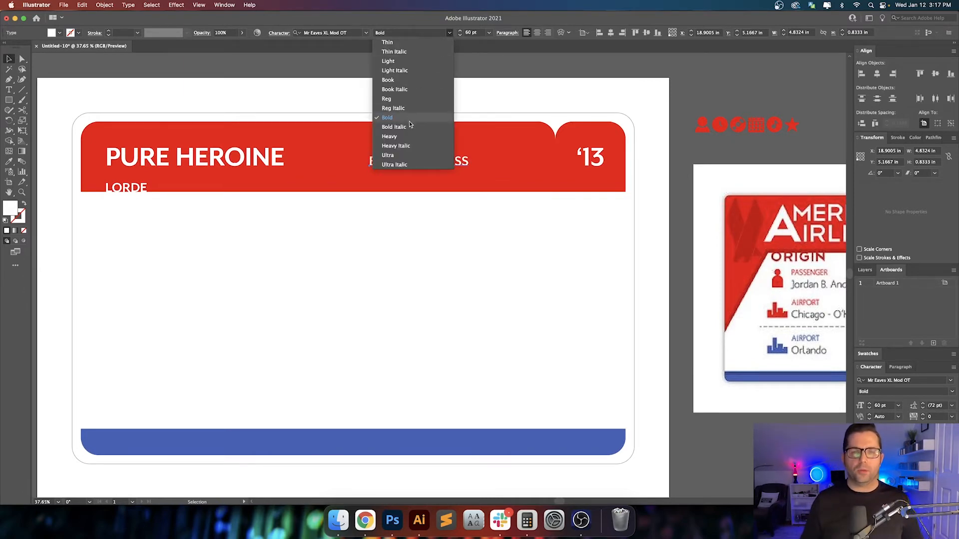
click(394, 127)
click(499, 238)
drag(499, 238, 548, 248)
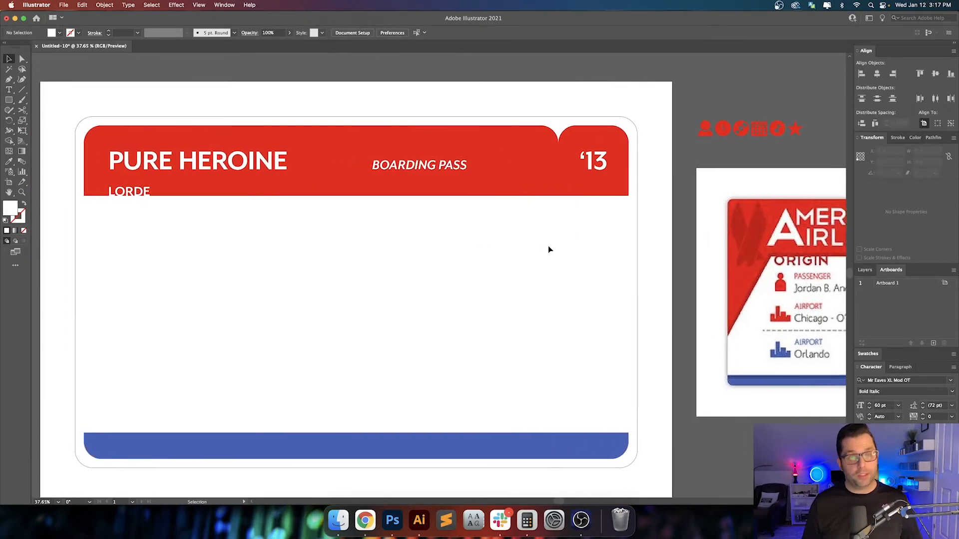
Set the BOARDING PASS text's kerning to Optical
click(435, 168)
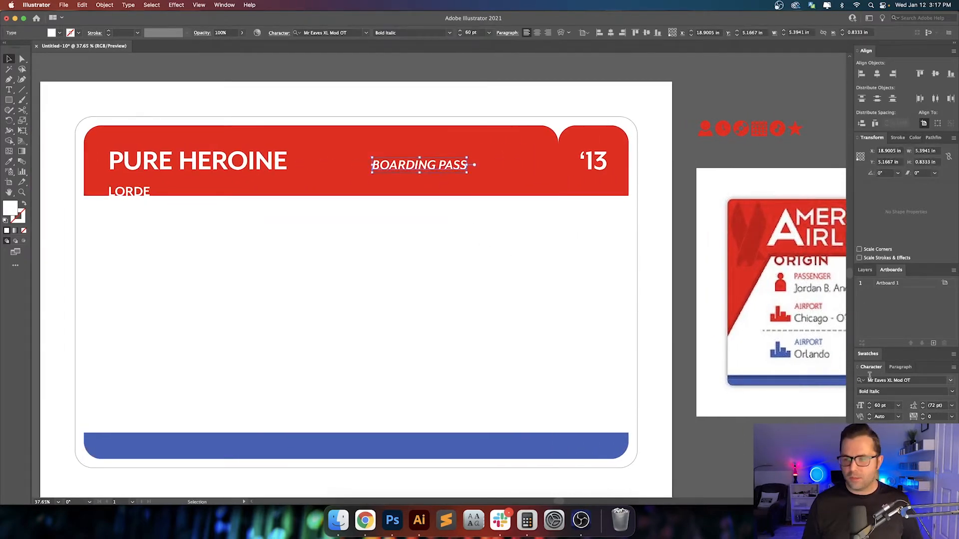
click(899, 417)
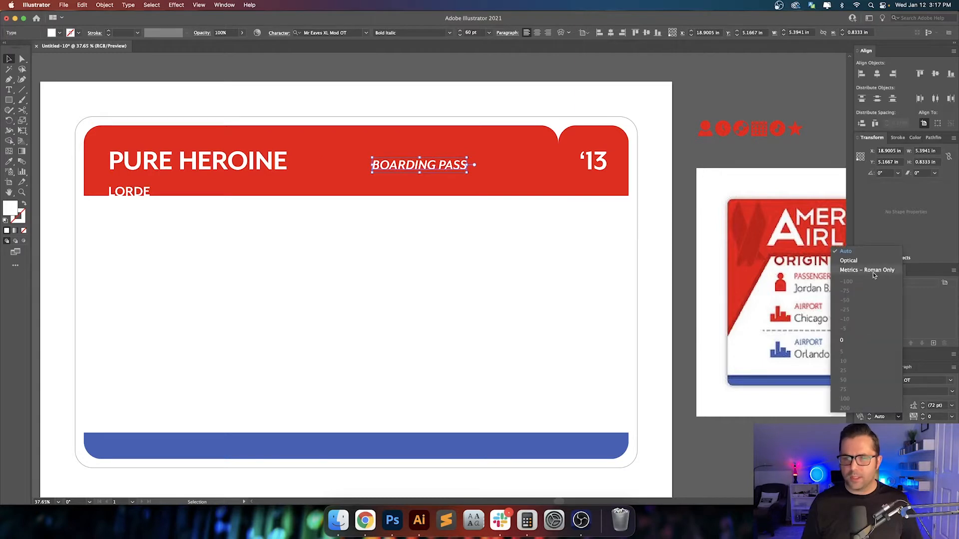
click(862, 262)
click(519, 242)
Draw a straight horizontal line with a white 1 pt stroke and no fill, about 5.35 in long, just beneath the BOARDING PASS text
drag(570, 251, 224, 250)
drag(630, 232, 549, 233)
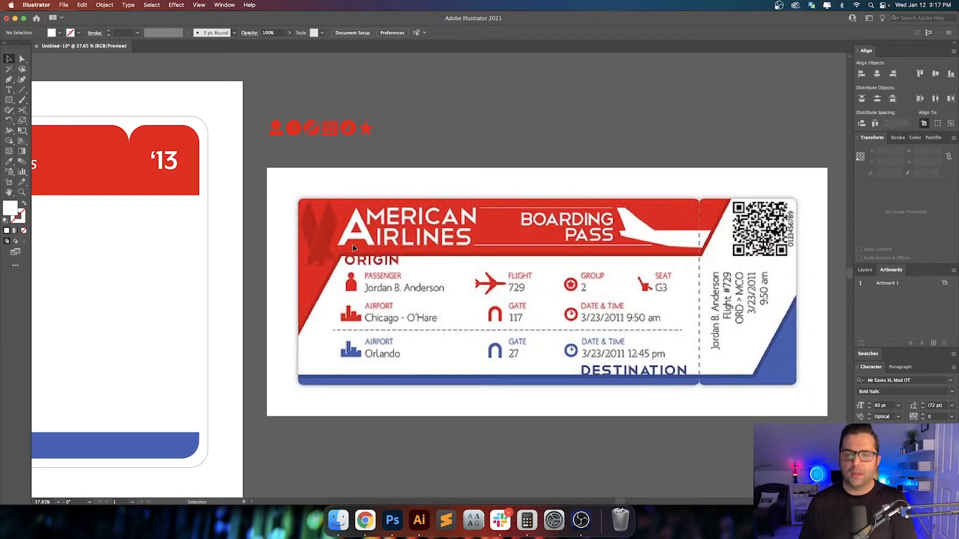
scroll(353, 248, left, 5)
drag(186, 242, 444, 245)
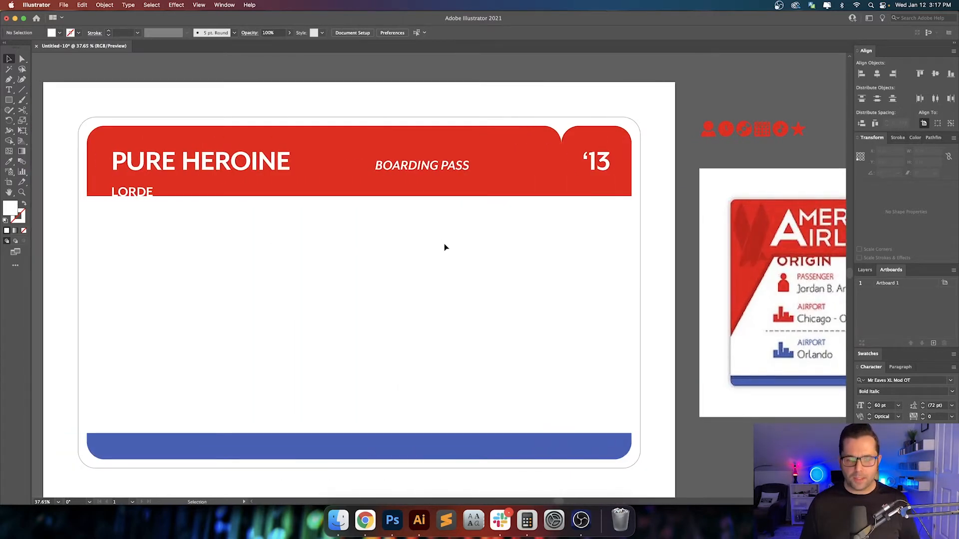
key(shift+x)
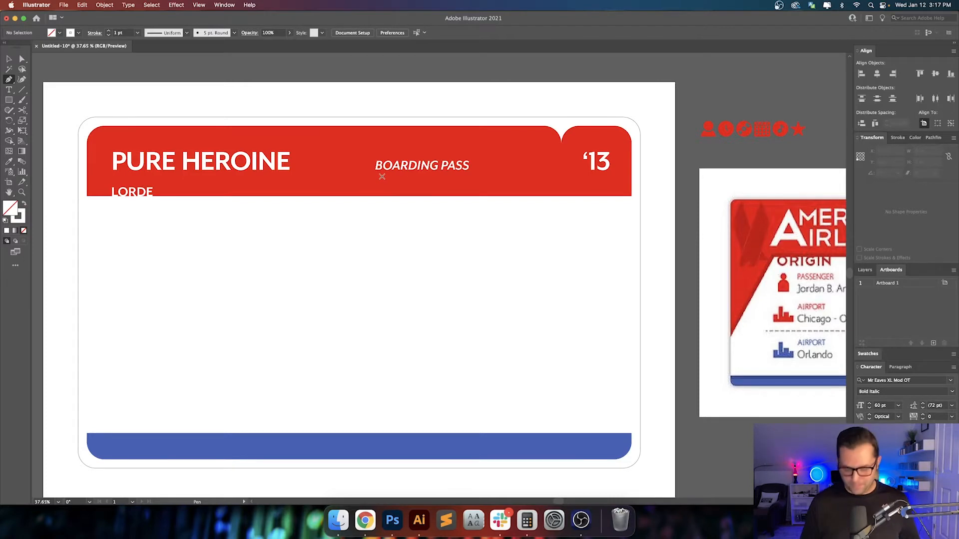
key(super+equal)
key(super+equal)
scroll(495, 197, up, 3)
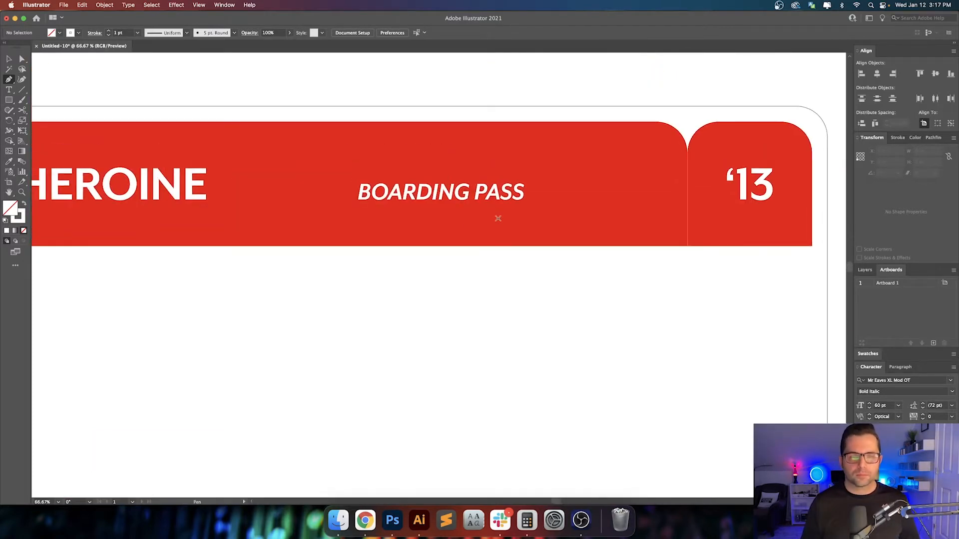
click(358, 209)
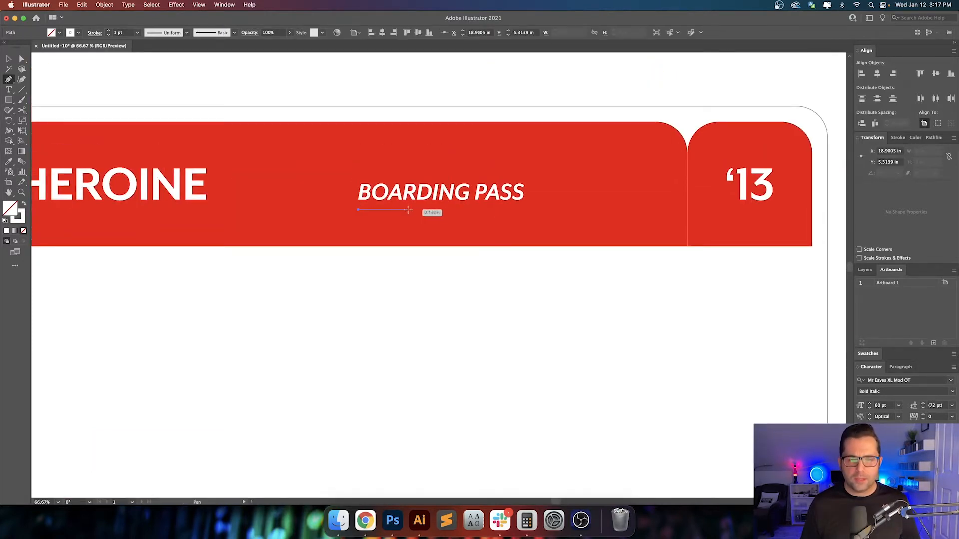
shift+click(524, 208)
key(v)
Set the underline's width to the BOARDING PASS text's width of 5.3602 in plus 1 in
click(518, 194)
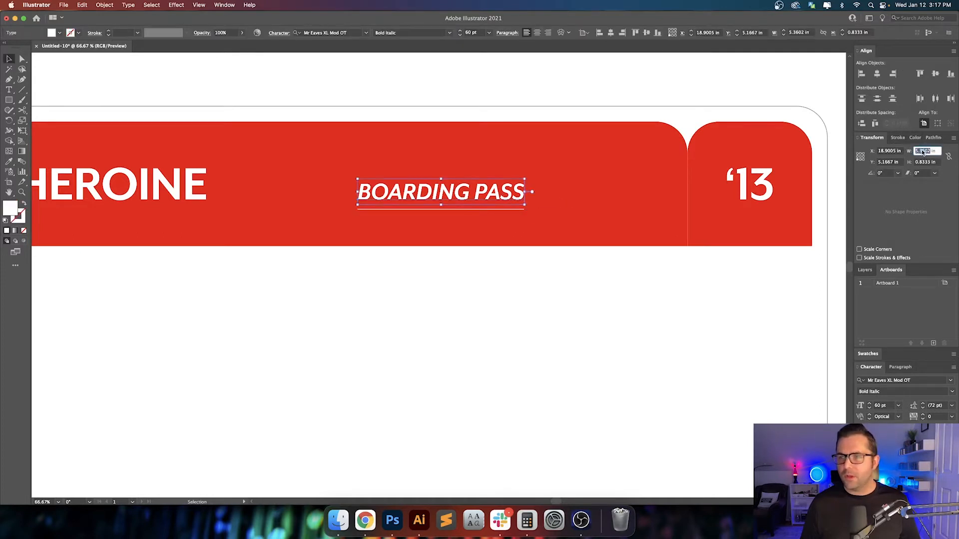
click(486, 209)
click(937, 152)
key(super+a)
text(5.3602 in)
key(Return)
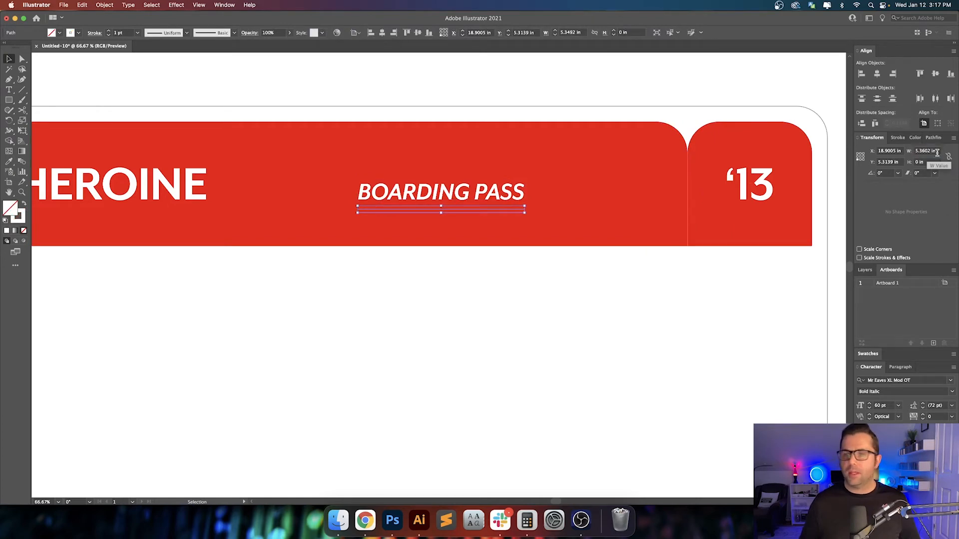
click(939, 153)
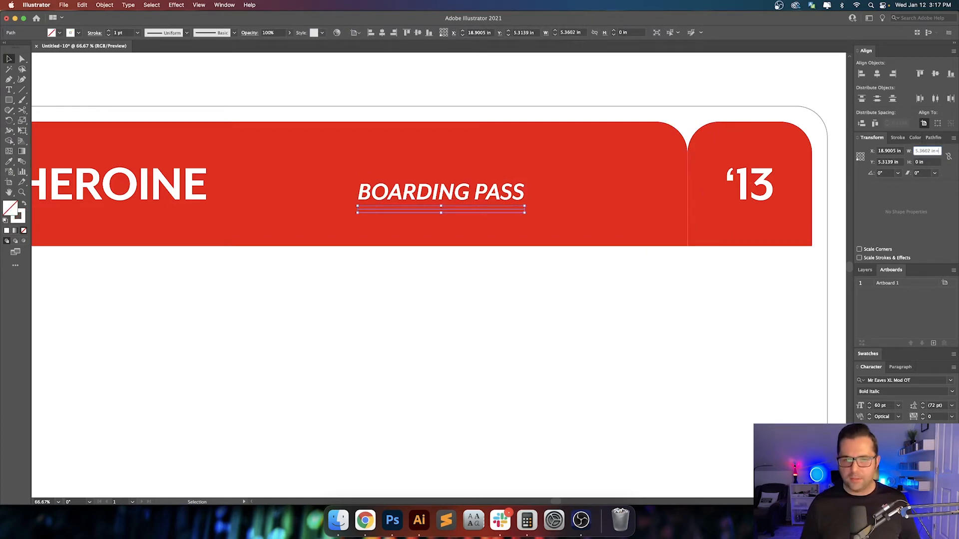
text(+1)
key(Return)
click(603, 334)
Duplicate the underline straight upward to the upper part of the BOARDING PASS text
scroll(574, 310, up, 3)
scroll(574, 310, right, 3)
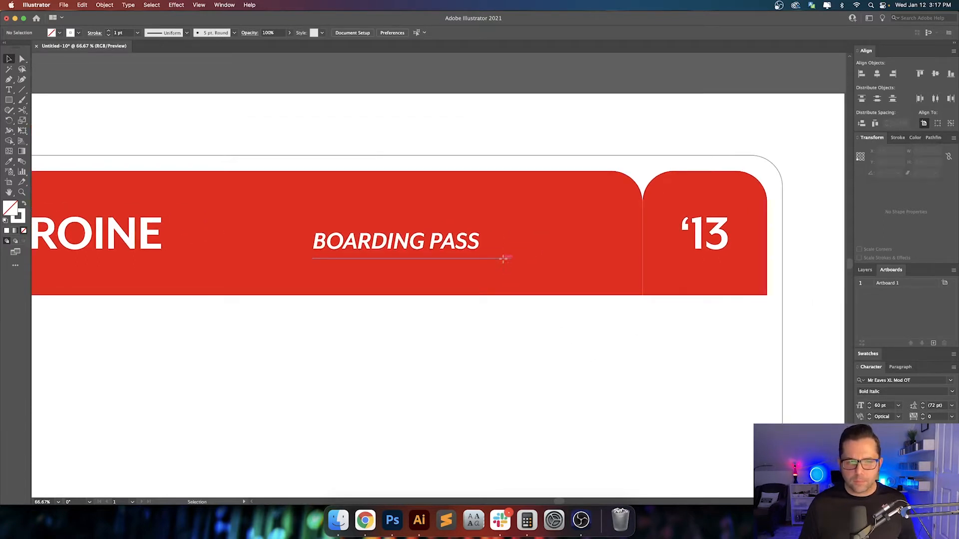
drag(503, 259, 502, 236)
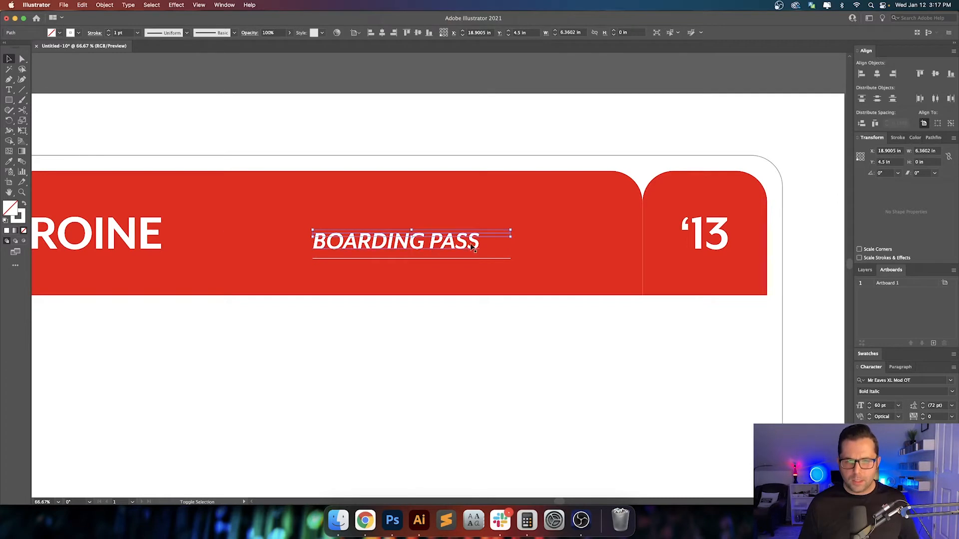
Distribute both lines vertically at 0.25 in spacing, using the BOARDING PASS text as the key object
shift+click(481, 258)
click(472, 243)
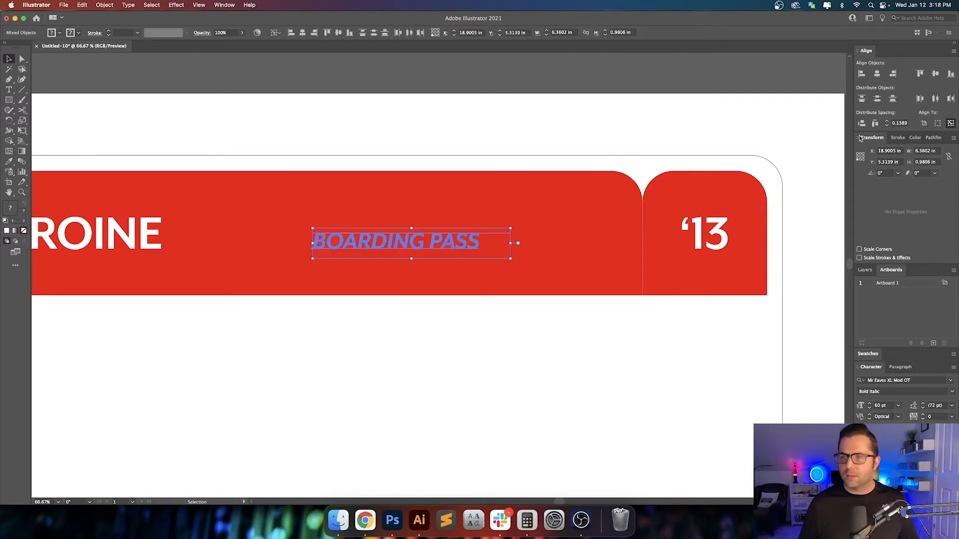
key(Up)
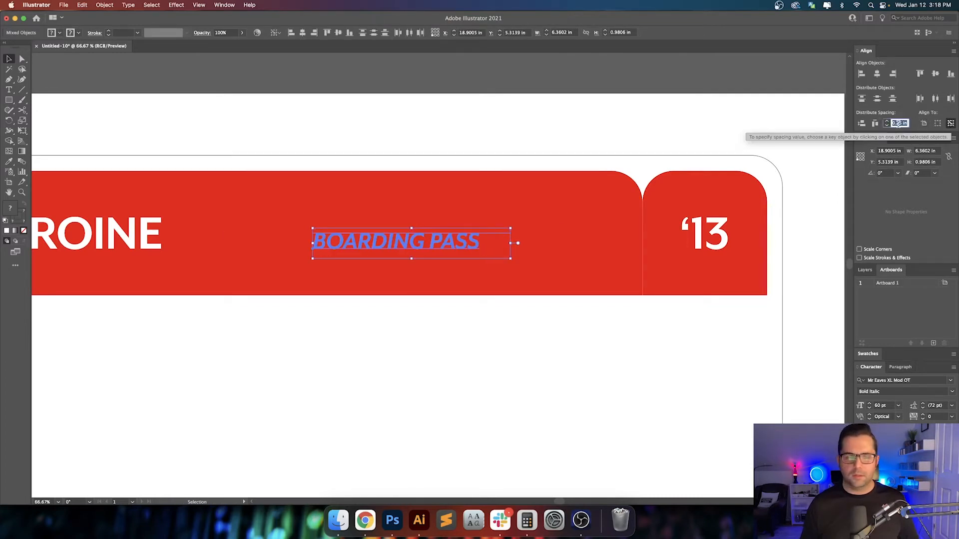
click(861, 124)
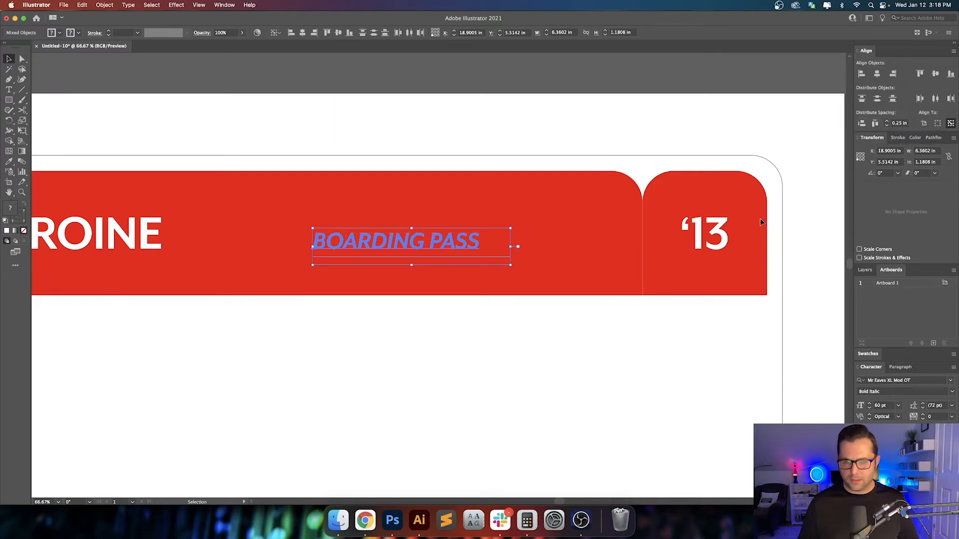
click(523, 325)
Move the upper line above the BOARDING PASS text and distribute it vertically at 0.25 in spacing, with the text as key object
drag(500, 256, 500, 239)
shift+click(467, 242)
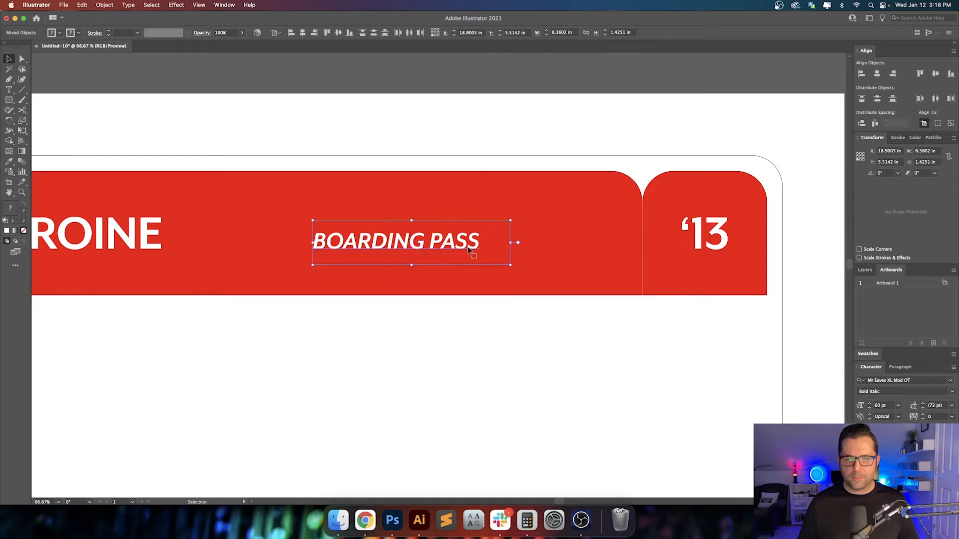
click(468, 249)
click(862, 124)
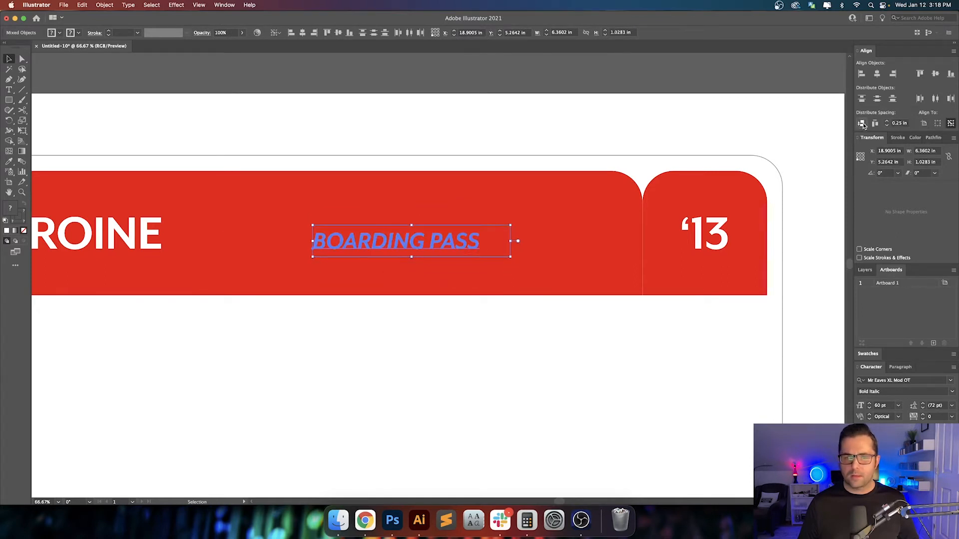
click(546, 338)
Duplicate the lower line to the end of BOARDING PASS at mid-height and distribute it horizontally 0.25 in from the text
drag(533, 341, 493, 339)
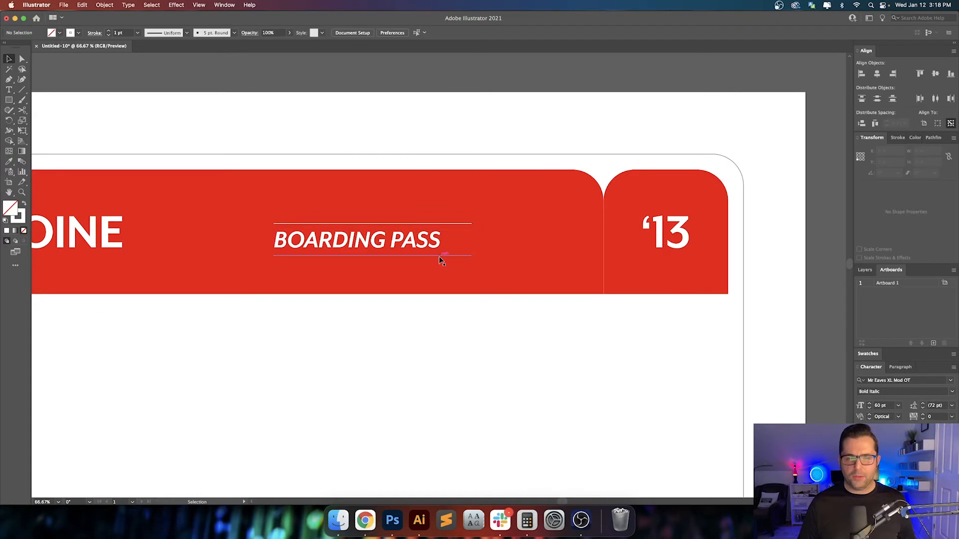
drag(439, 257, 622, 241)
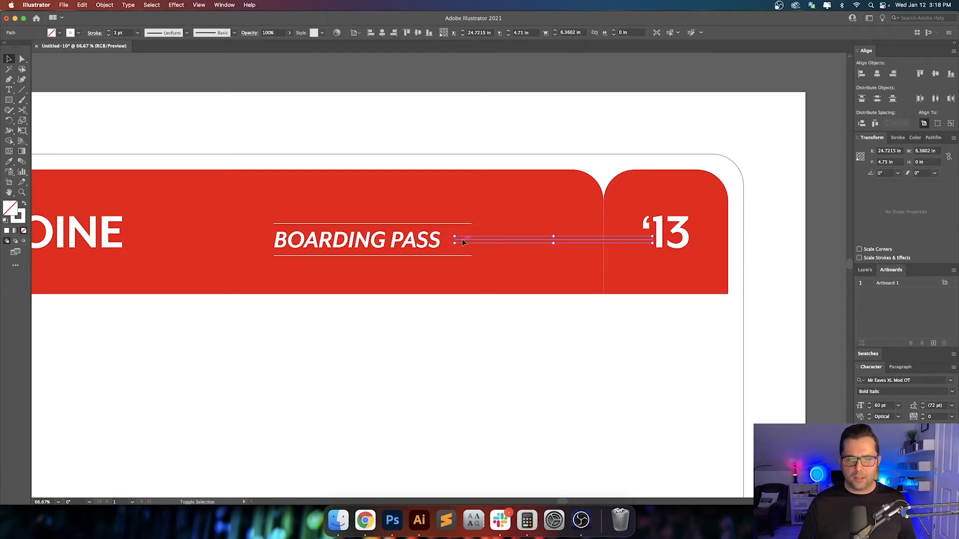
shift+click(436, 239)
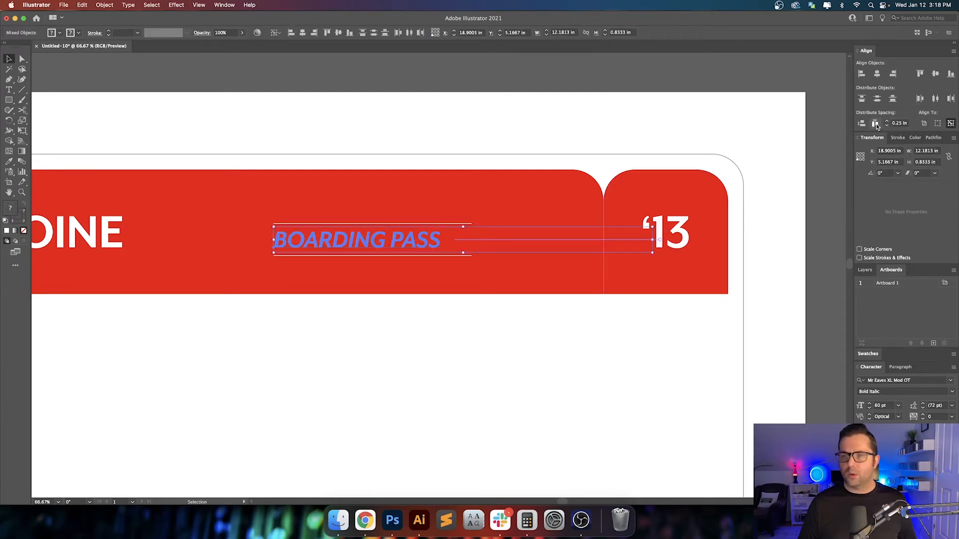
click(545, 133)
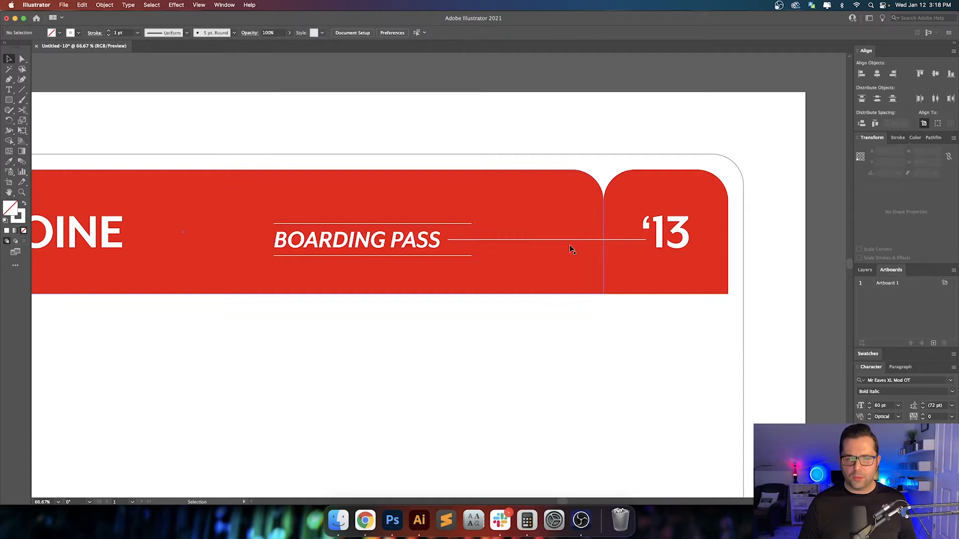
Shorten the middle line to about 1.54 in by moving its outer end point toward the BOARDING PASS text
key(a)
click(647, 240)
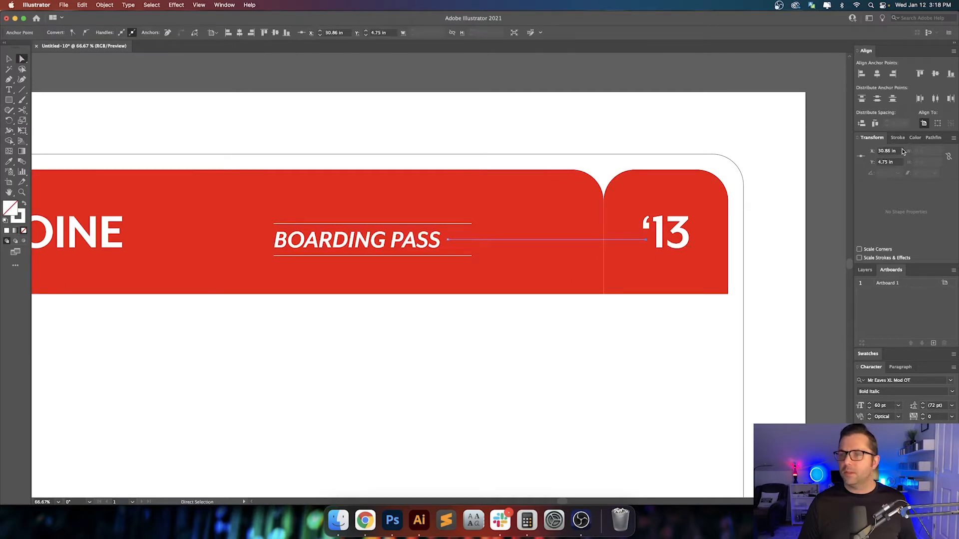
drag(647, 240, 495, 240)
click(543, 340)
key(v)
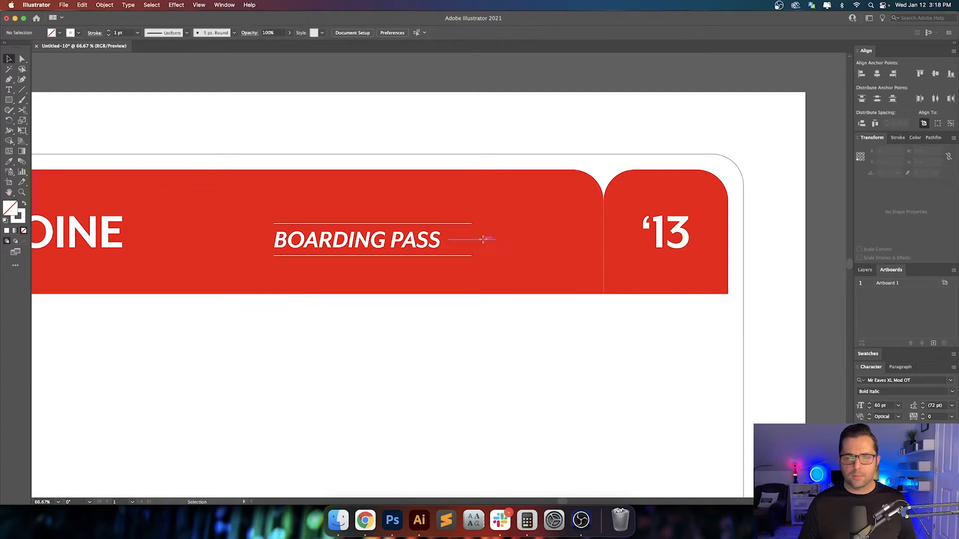
Try sizing the short middle line's width as the long line's 6.3602 in divided by 2, and as a division by 3
click(454, 223)
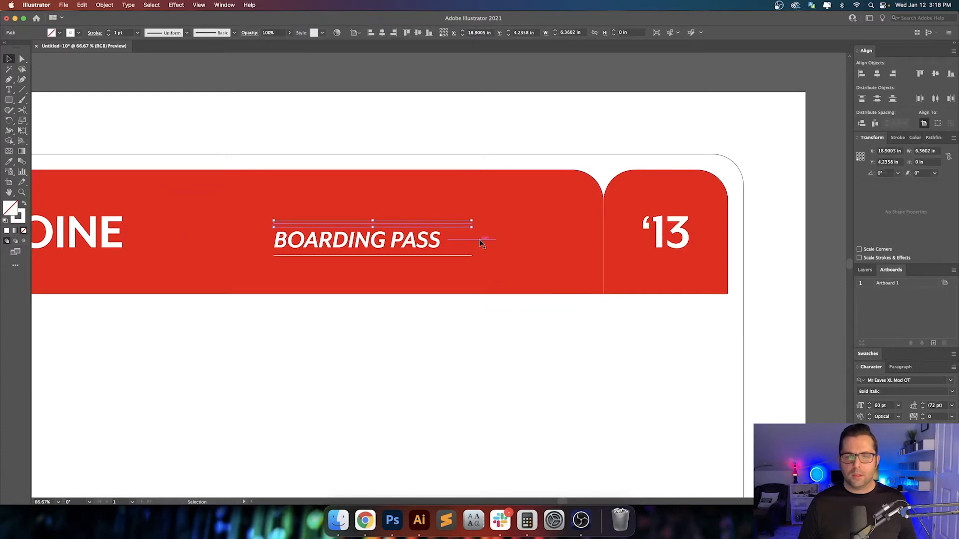
click(449, 256)
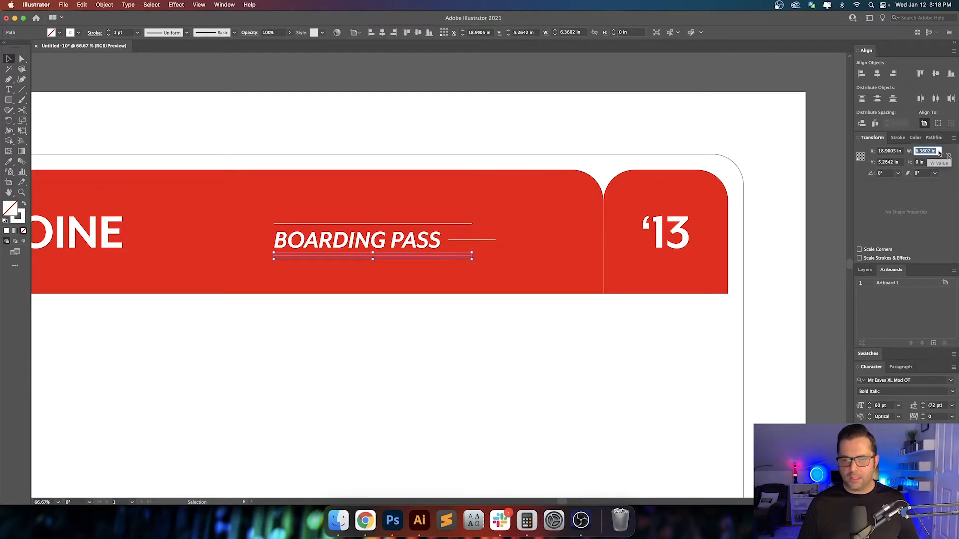
click(477, 240)
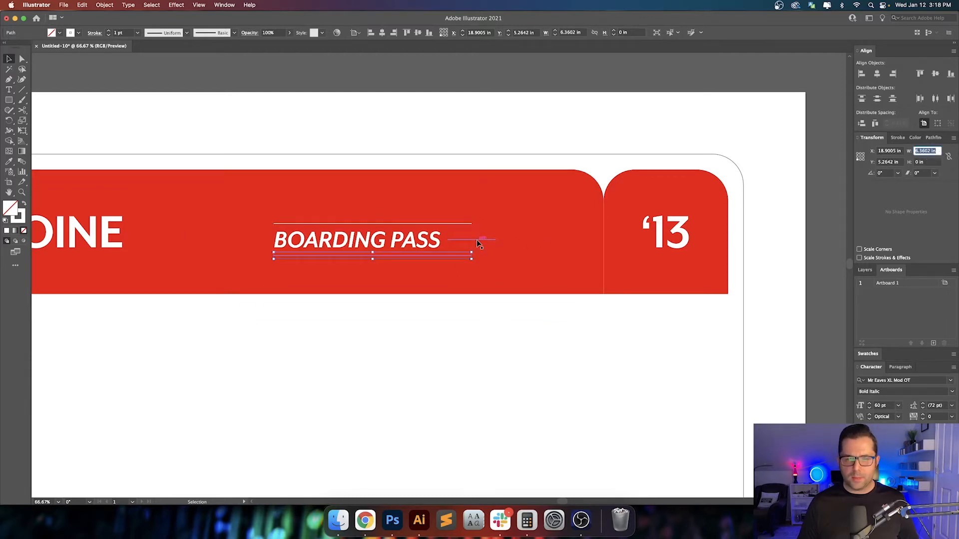
click(939, 150)
text(6.3602 in)
text(/)
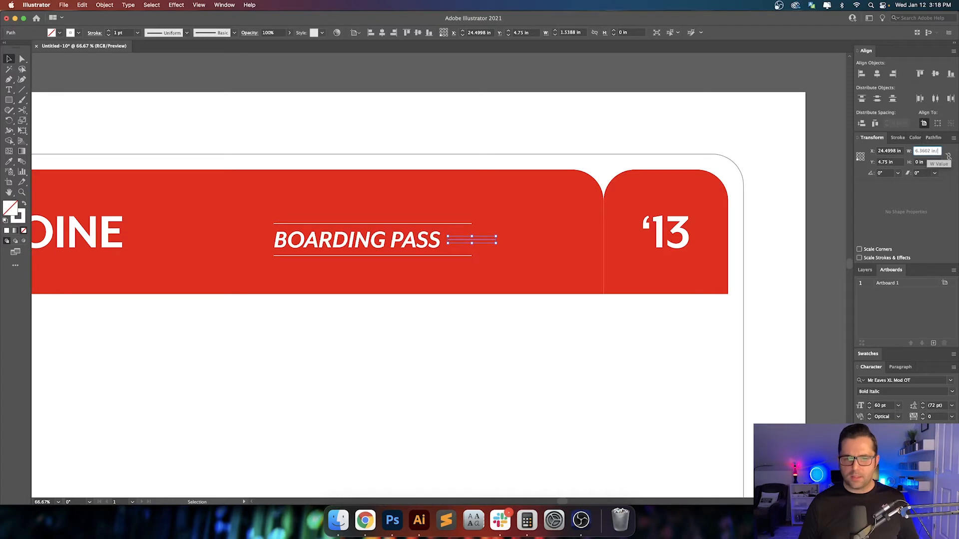
text(2)
key(Return)
key(super+z)
click(938, 151)
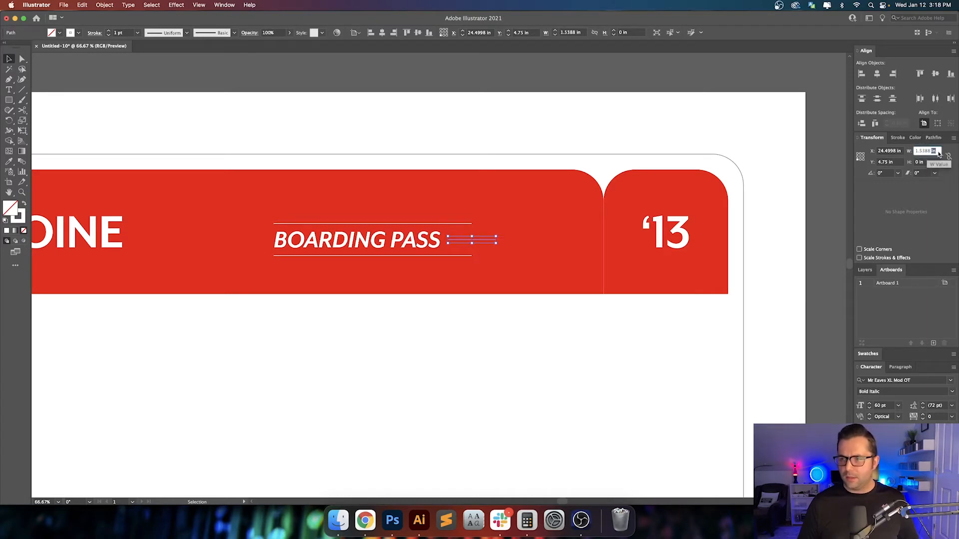
text(/3)
key(Return)
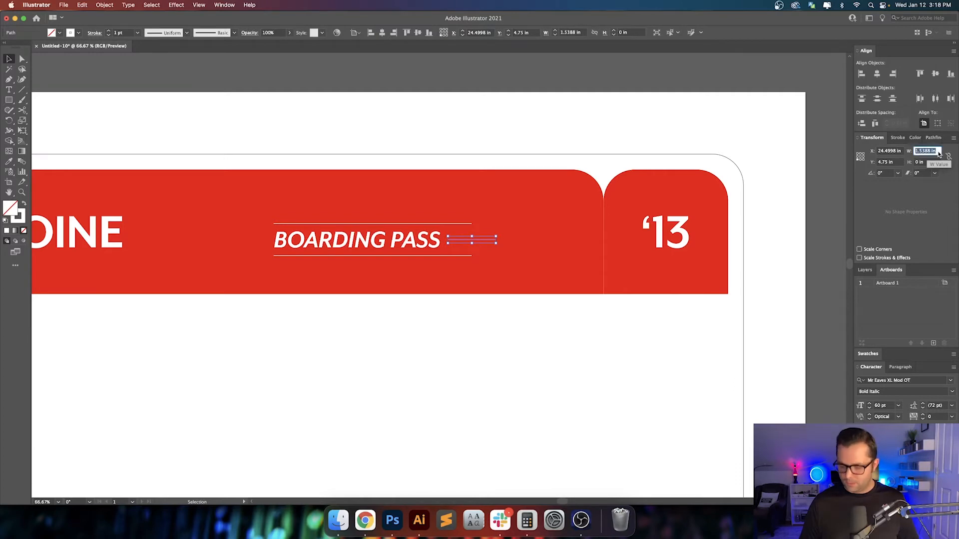
Set the short middle line's width to one quarter of 6.3602 in, giving 1.59 in
text(4)
key(Return)
click(522, 352)
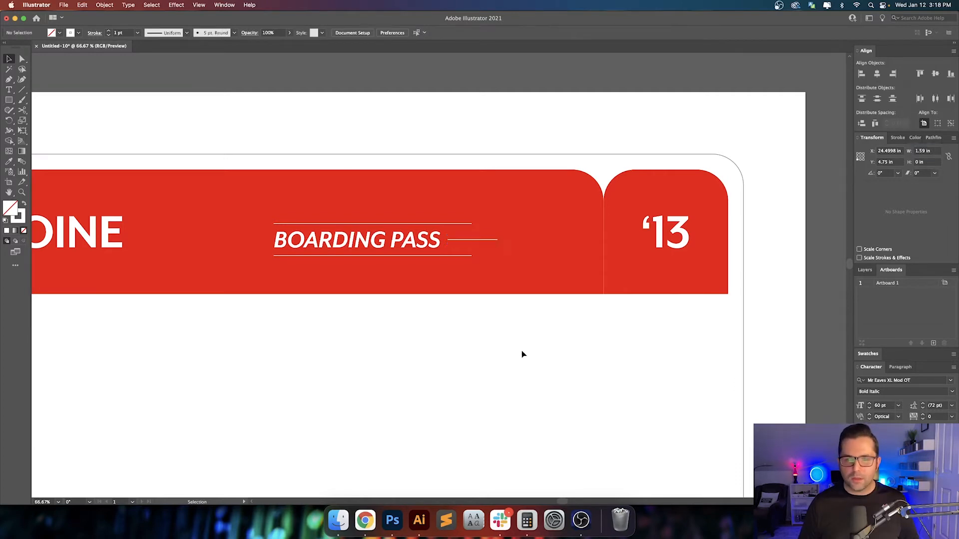
Set the stroke weight of the three accent lines around the BOARDING PASS text to 2 pt
drag(511, 331, 555, 352)
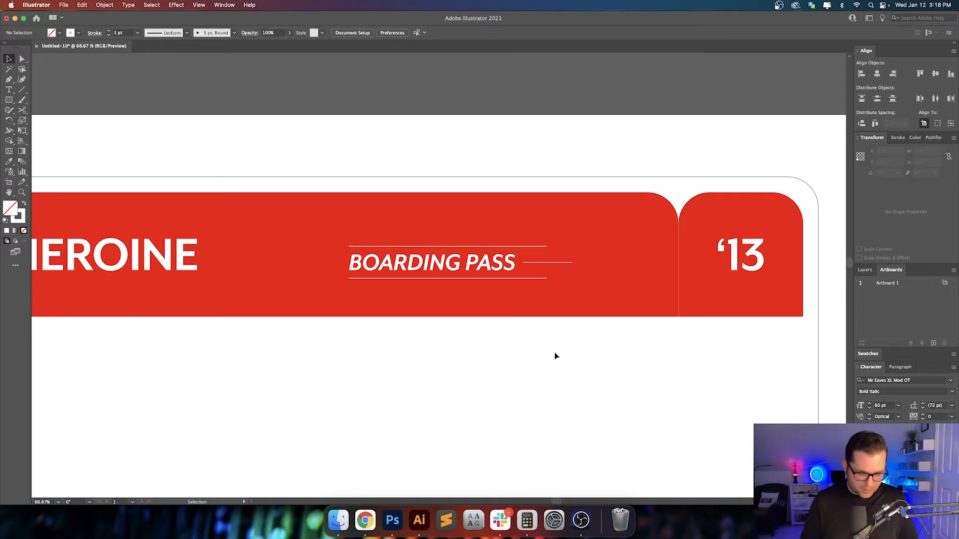
key(super+0)
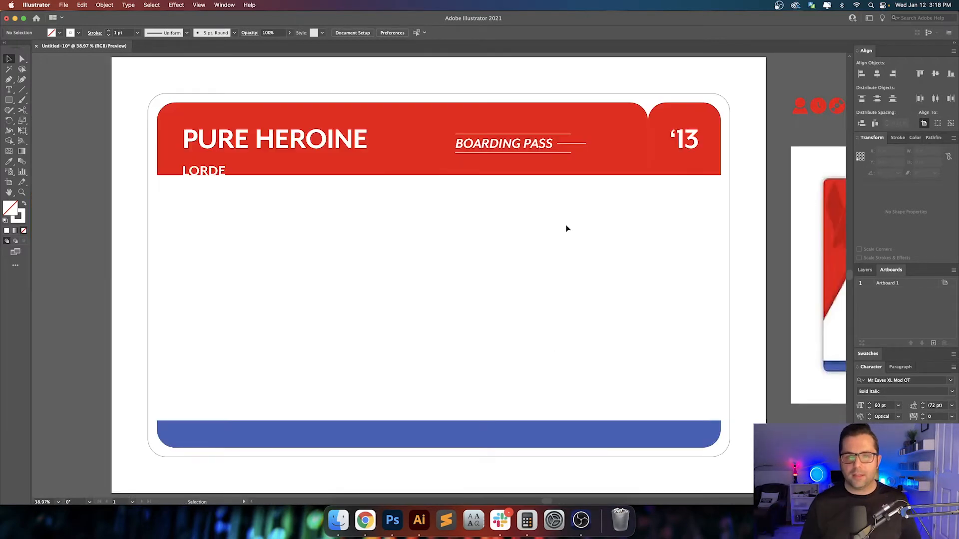
drag(570, 188, 520, 209)
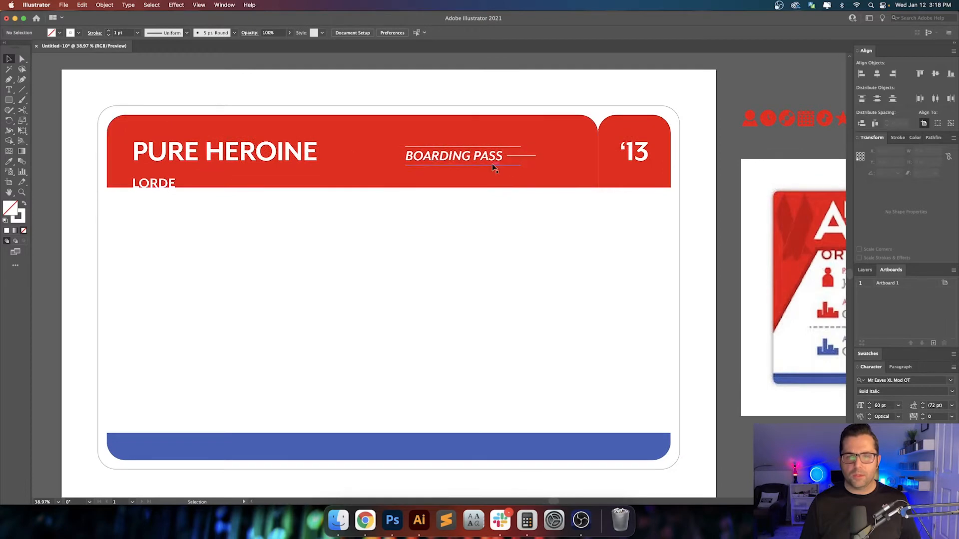
drag(557, 247, 328, 242)
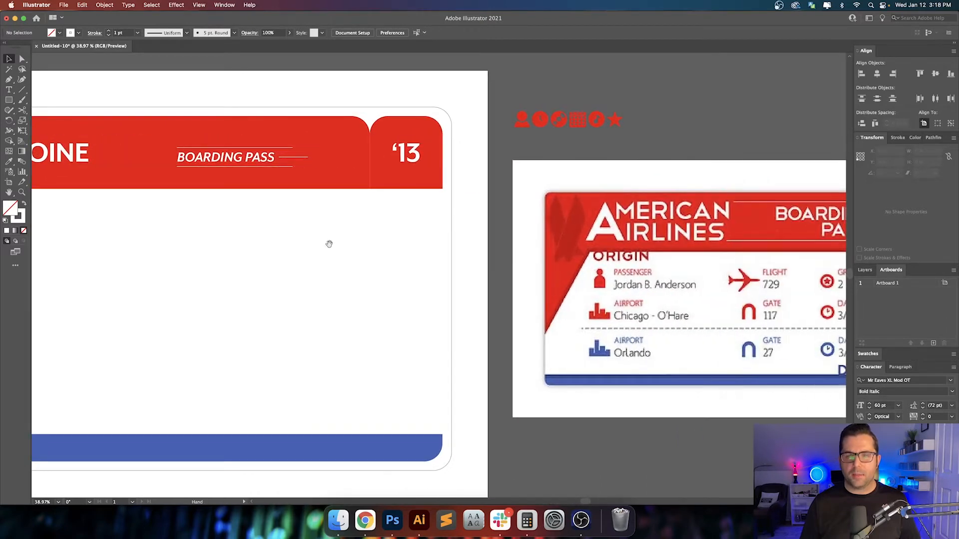
click(254, 147)
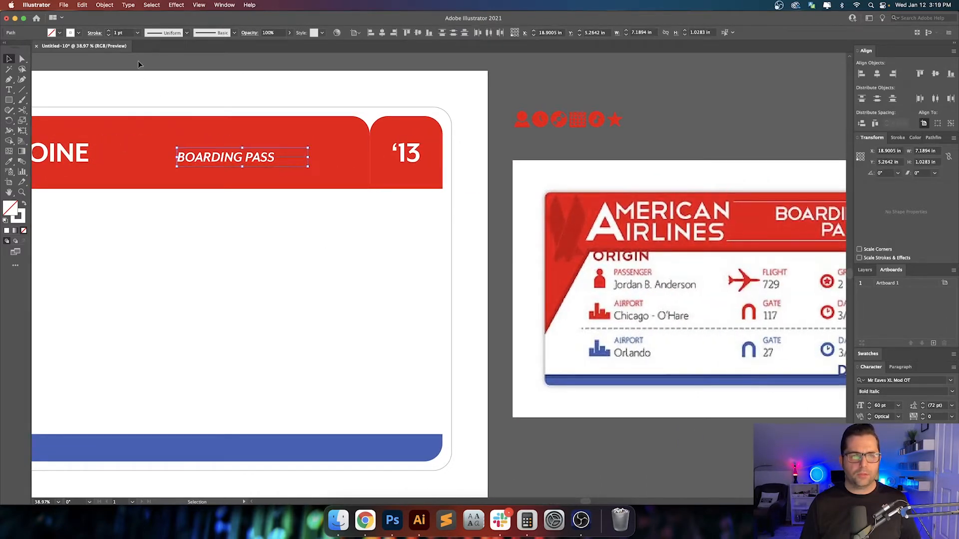
click(246, 85)
scroll(316, 117, left, 5)
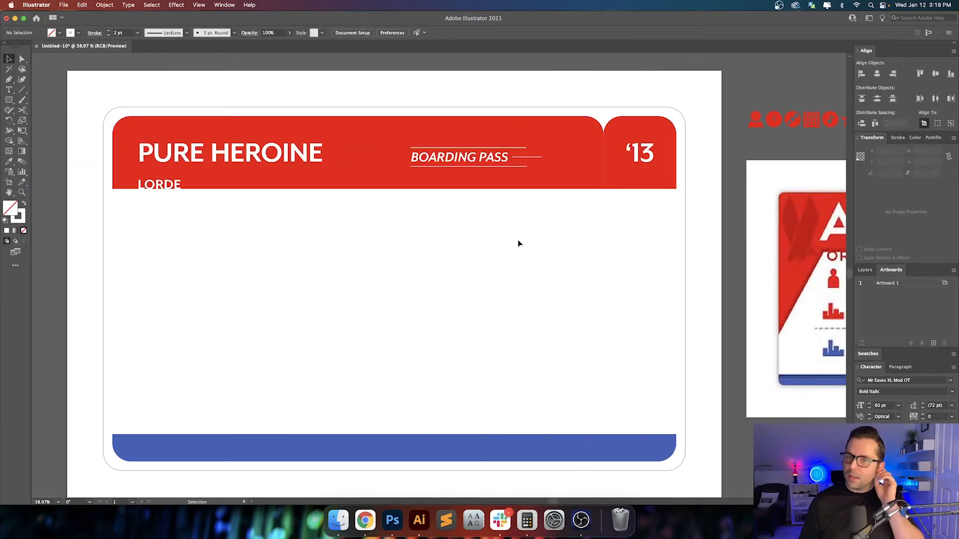
Draw a vertical line 13.5 in tall from the bottom of the split between the red header parts to the blue footer's top edge
drag(539, 251, 186, 265)
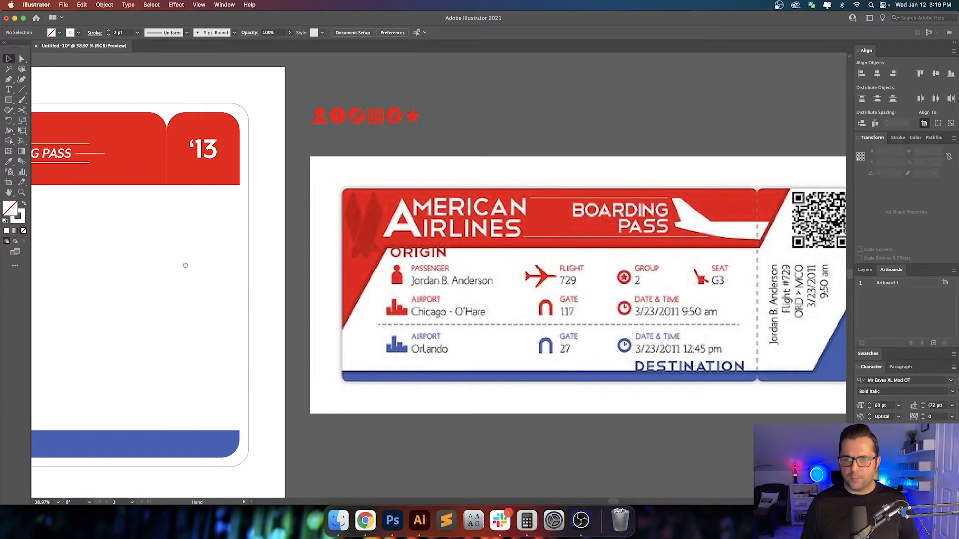
drag(406, 283, 678, 282)
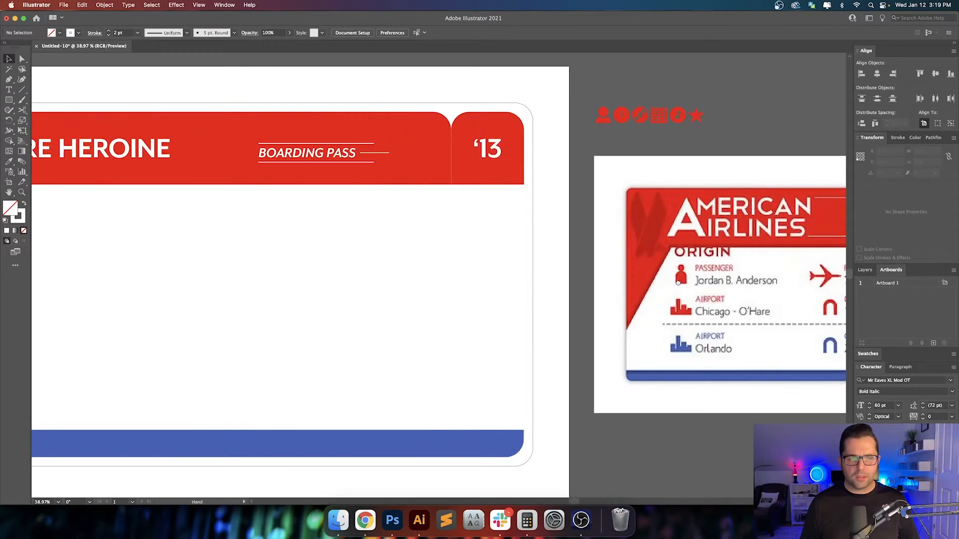
key(p)
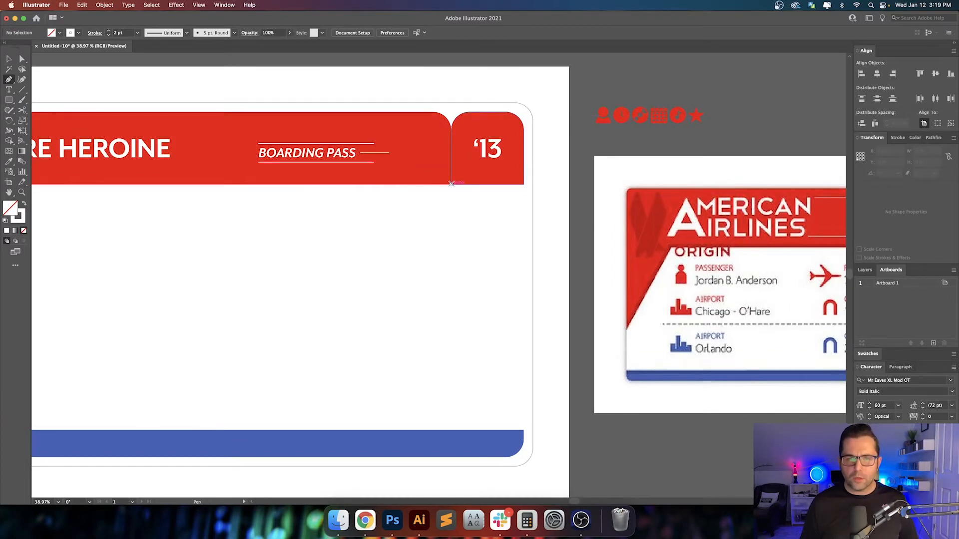
click(451, 183)
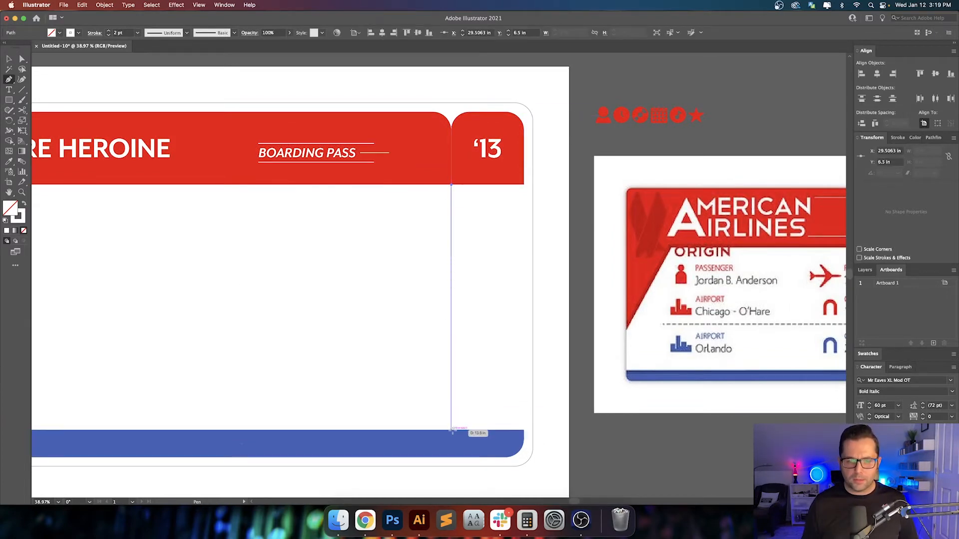
click(451, 431)
key(v)
click(493, 312)
Copy the thin gray 1 pt stroke of the ticket's outer rounded outline onto the vertical divider line
click(451, 302)
scroll(464, 300, left, 3)
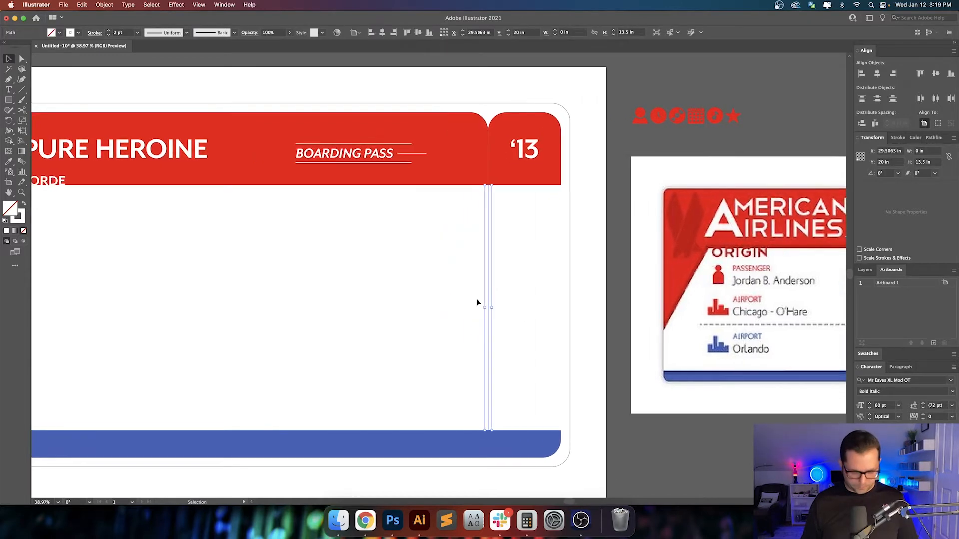
key(i)
click(569, 261)
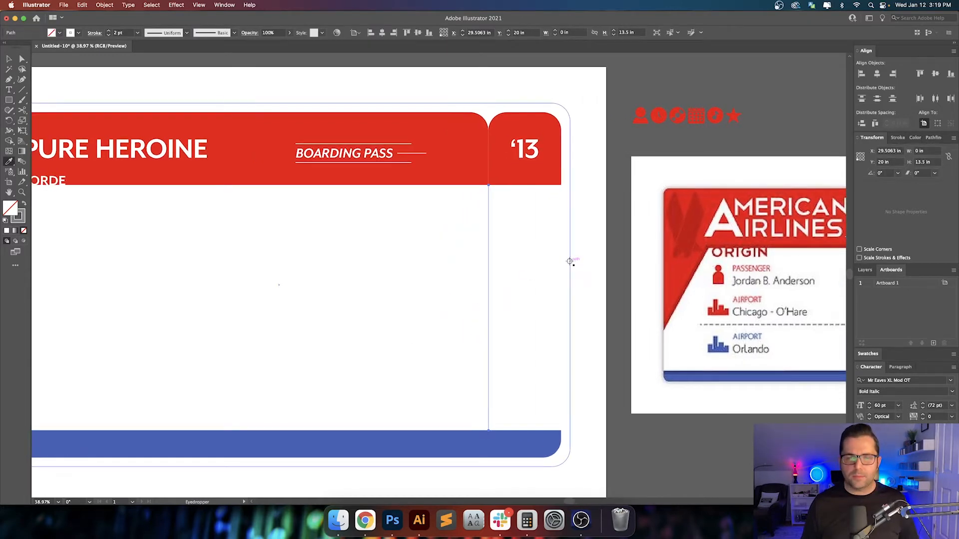
key(v)
click(525, 270)
click(489, 288)
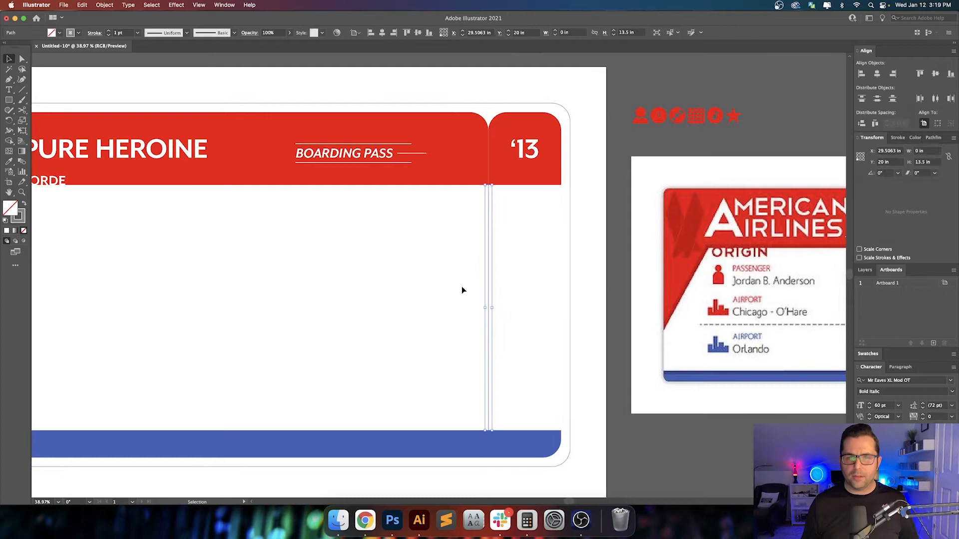
Extend the divider's upper end to the point where the two header parts' rounded corners meet, making it 16.5 in tall
click(558, 272)
drag(558, 272, 437, 276)
click(396, 250)
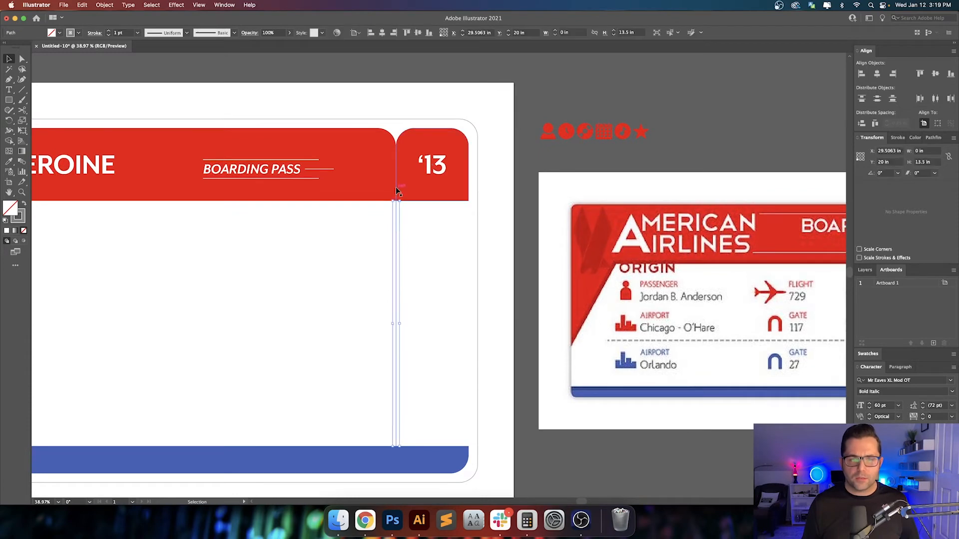
drag(395, 201, 396, 147)
key(super+shift+a)
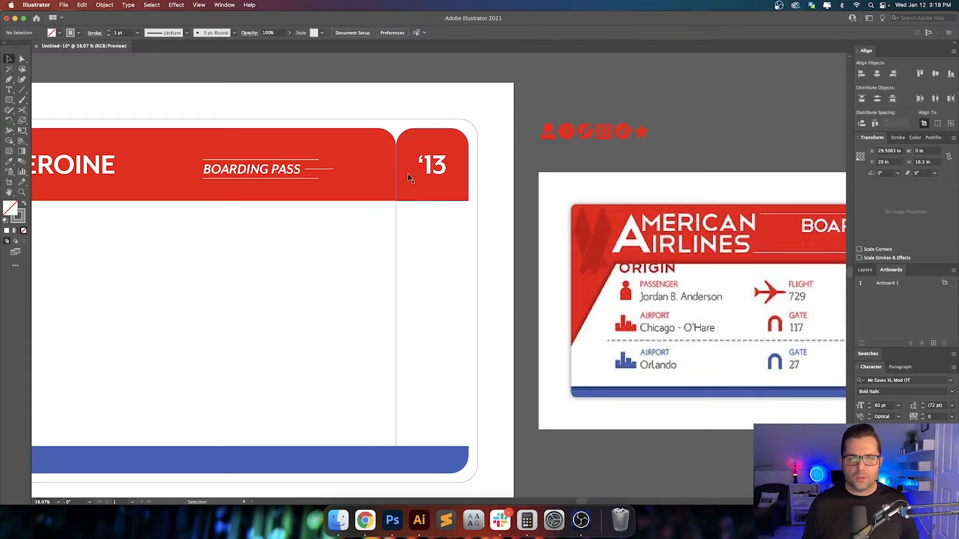
scroll(402, 200, up, 2)
scroll(399, 194, up, 10)
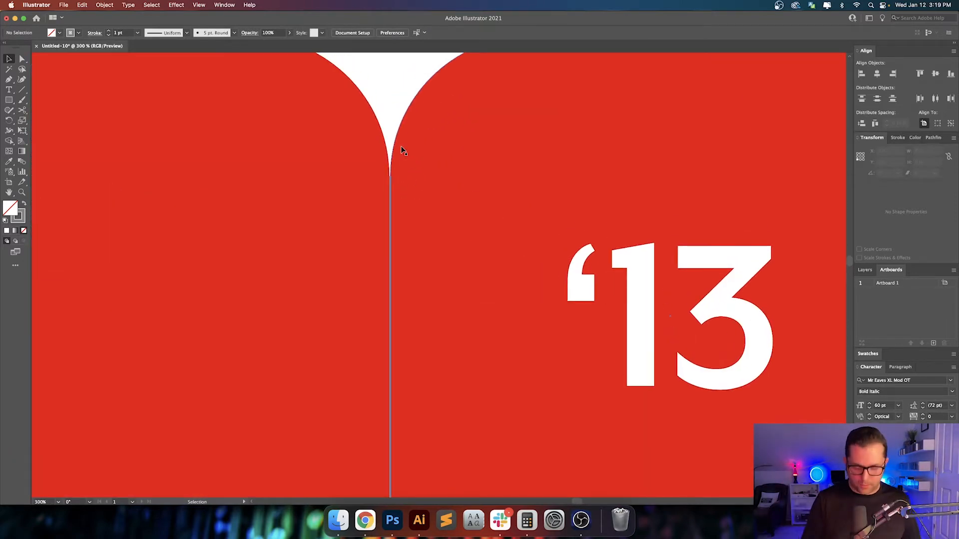
key(super+0)
Give the vertical divider line a dashed stroke
scroll(681, 285, right, 5)
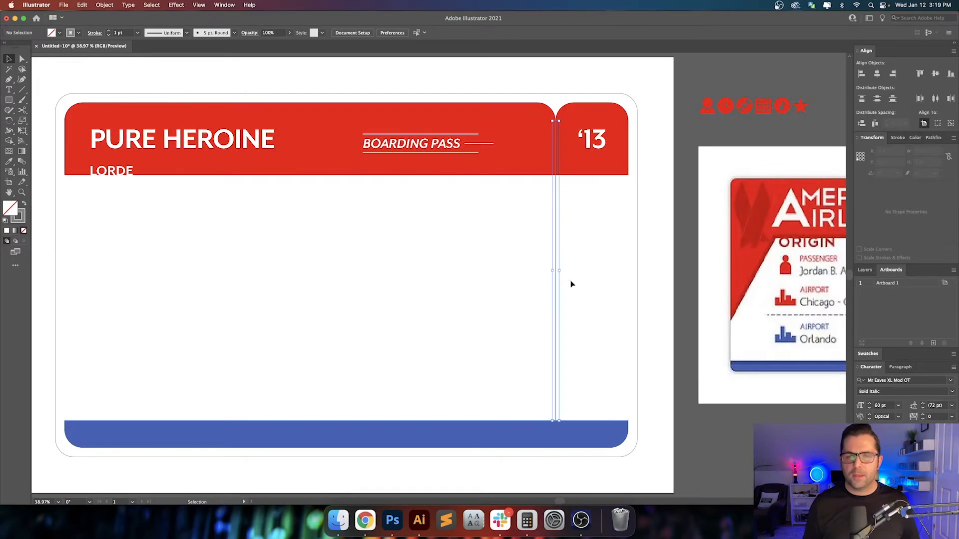
drag(605, 312, 576, 312)
click(894, 138)
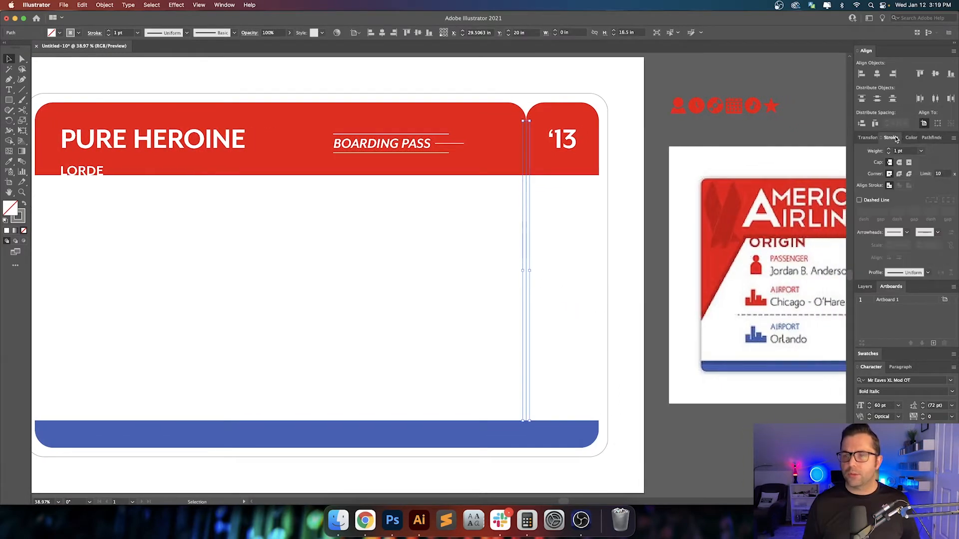
click(859, 200)
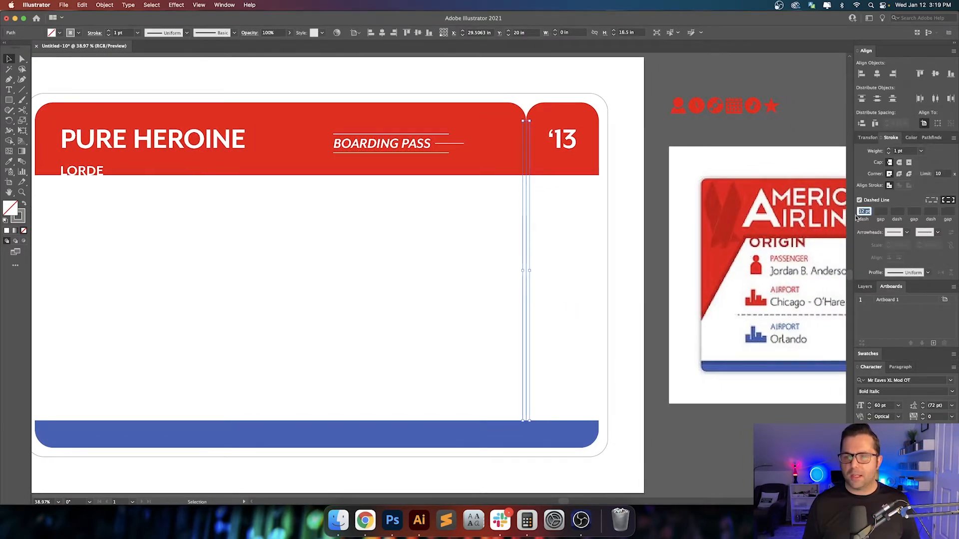
click(564, 229)
scroll(557, 235, right, 2)
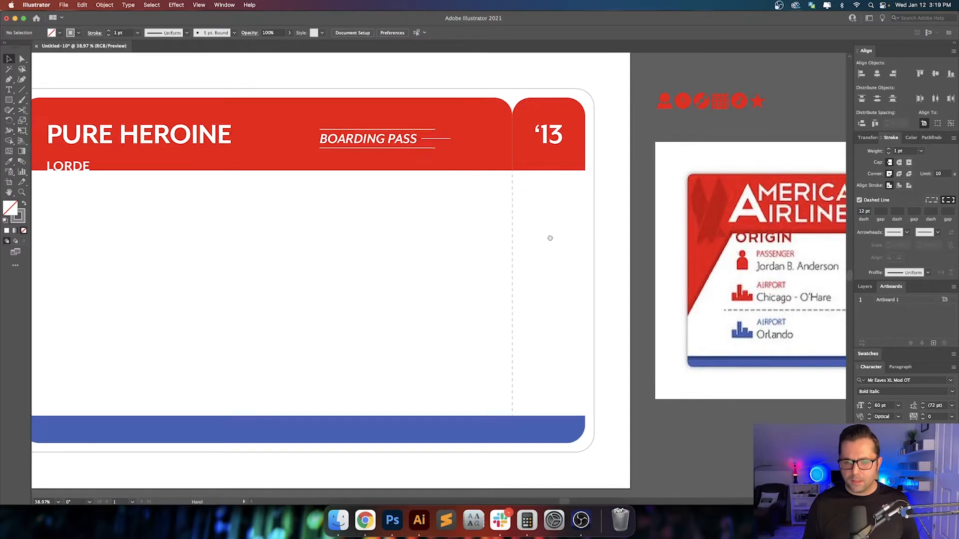
Set the divider line's dash length to 10 pt
click(507, 247)
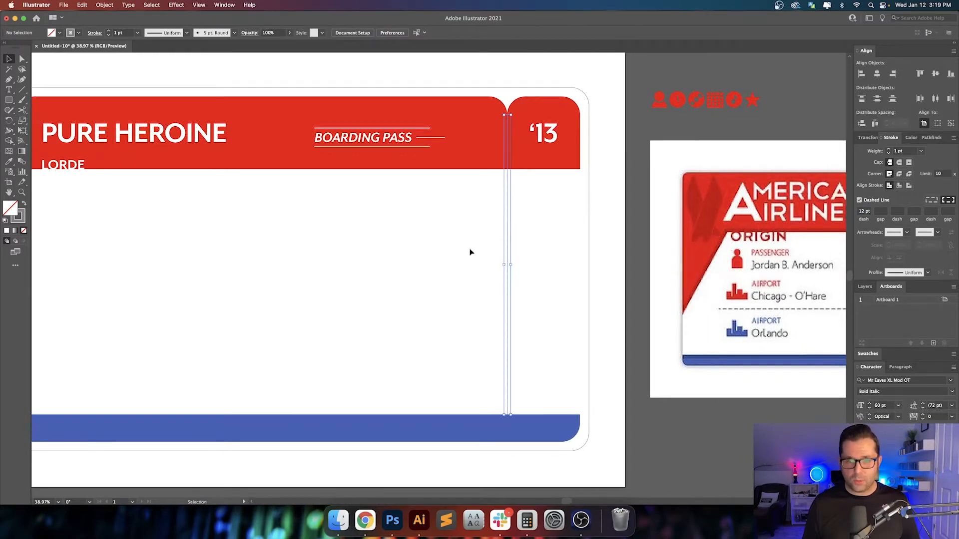
scroll(513, 202, up, 5)
drag(549, 192, 422, 230)
click(864, 213)
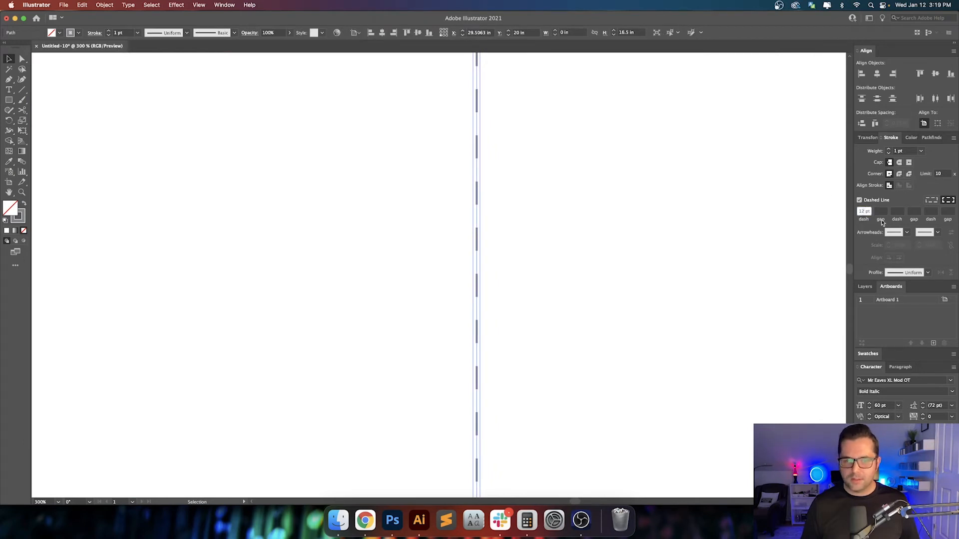
key(Down)
key(Return)
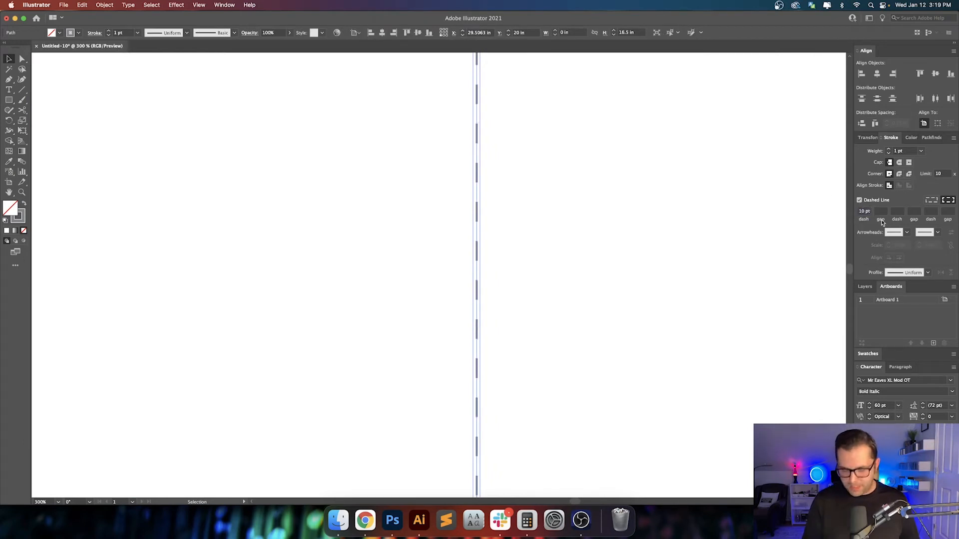
key(super+0)
click(477, 224)
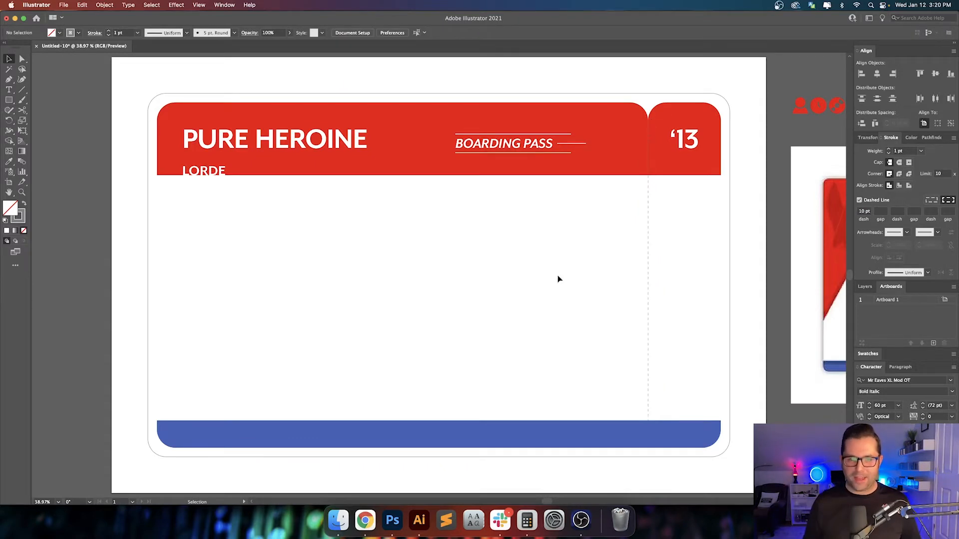
Extend the dashed divider's lower end across the blue footer to the bottom edge of the ticket's outer outline
drag(560, 299, 365, 267)
drag(354, 313, 431, 333)
drag(436, 376, 430, 425)
key(super+1)
click(466, 455)
scroll(478, 424, down, 10)
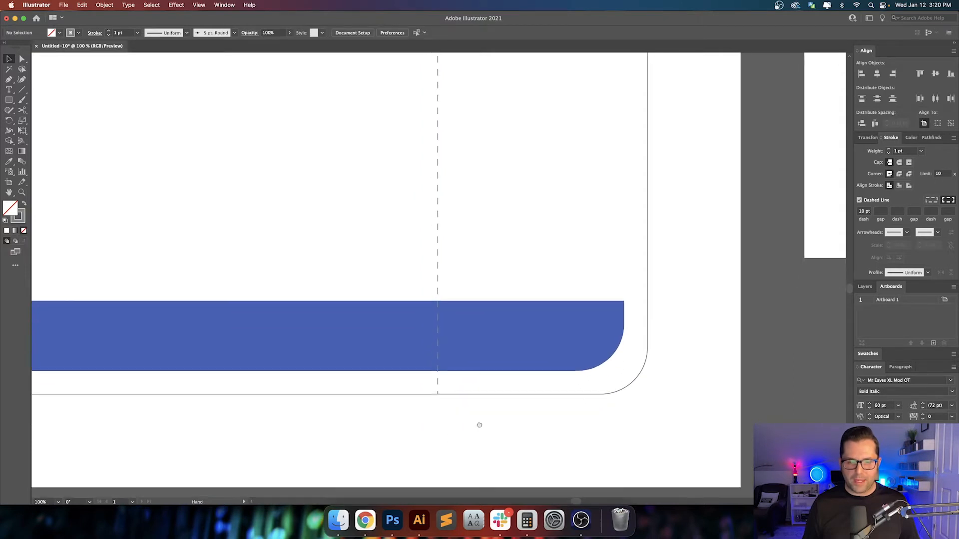
scroll(479, 355, up, 10)
scroll(479, 355, down, 4)
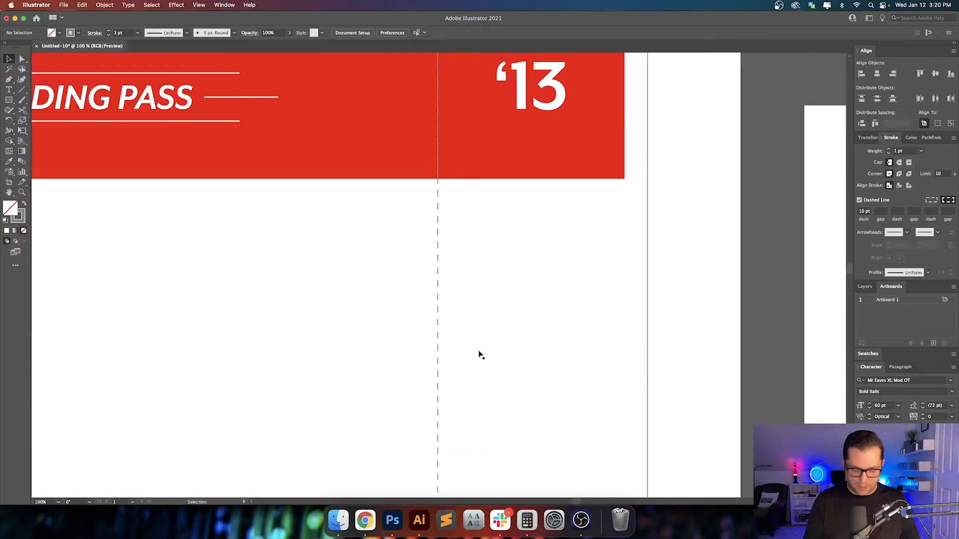
key(super+0)
drag(484, 352, 421, 302)
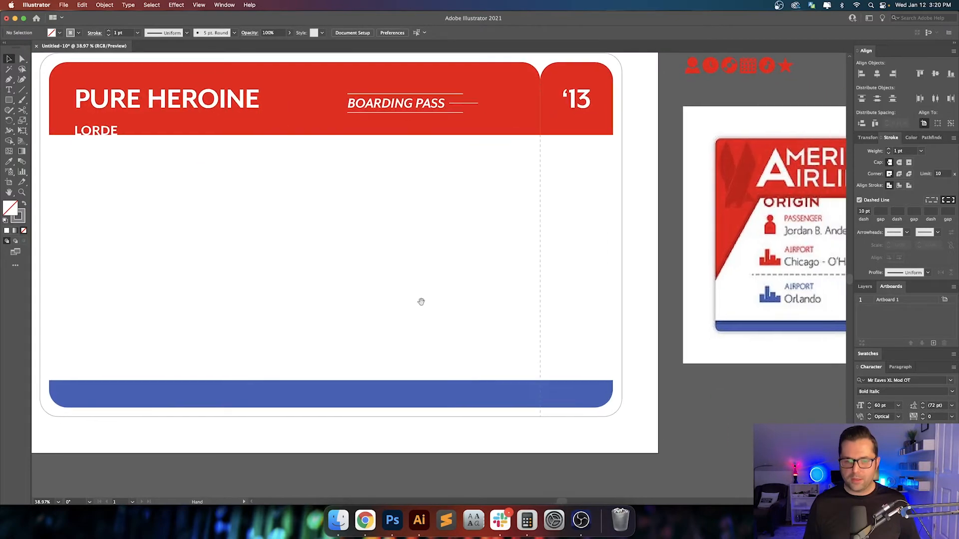
scroll(445, 300, left, 4)
scroll(445, 299, up, 2)
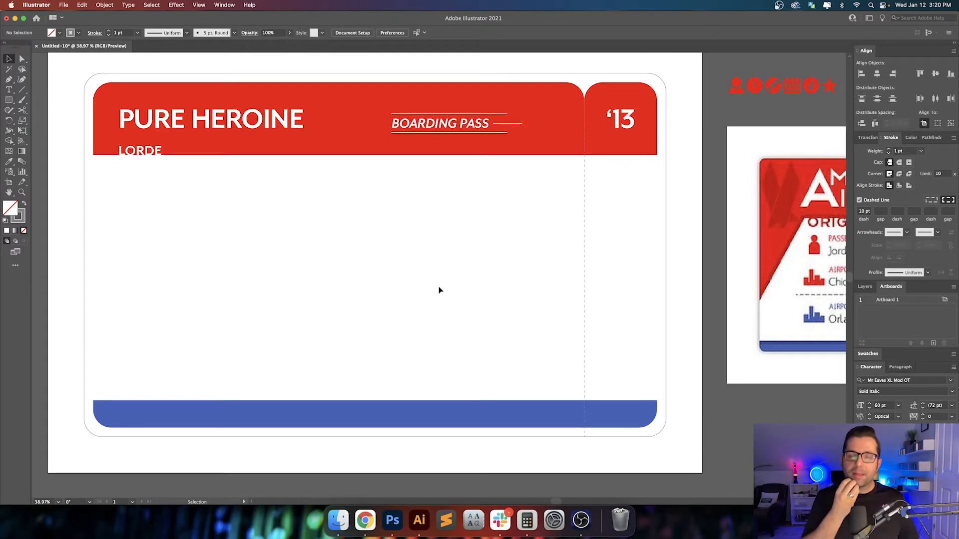
drag(455, 275, 439, 289)
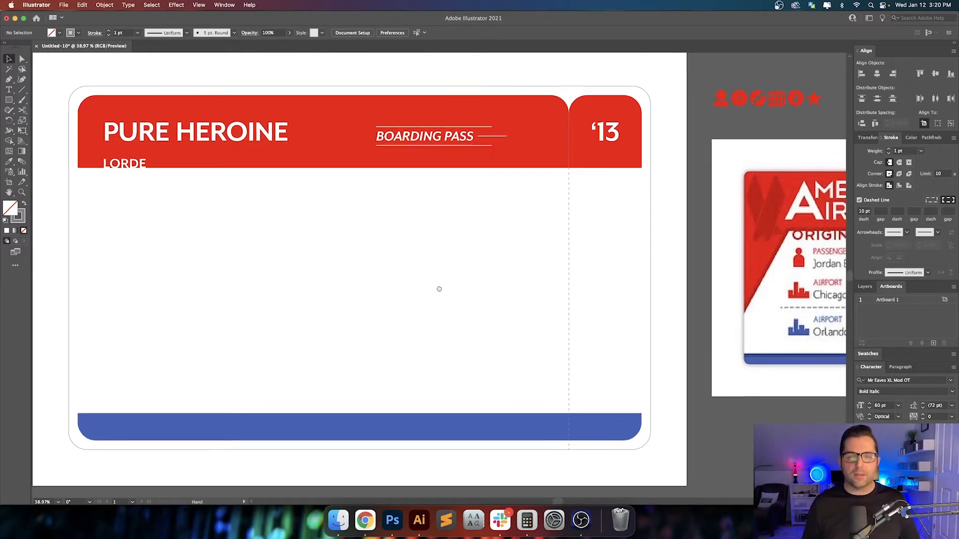
drag(492, 261, 486, 291)
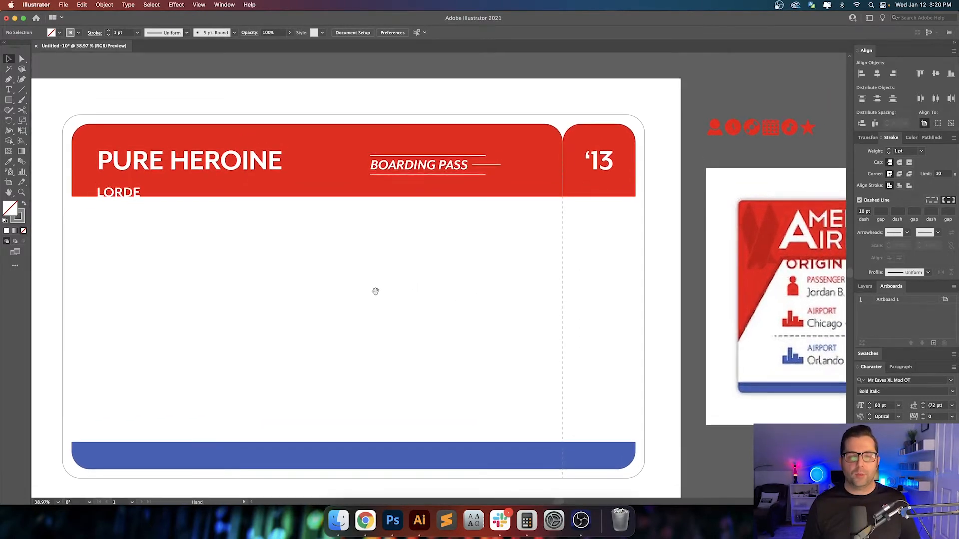
drag(375, 292, 422, 283)
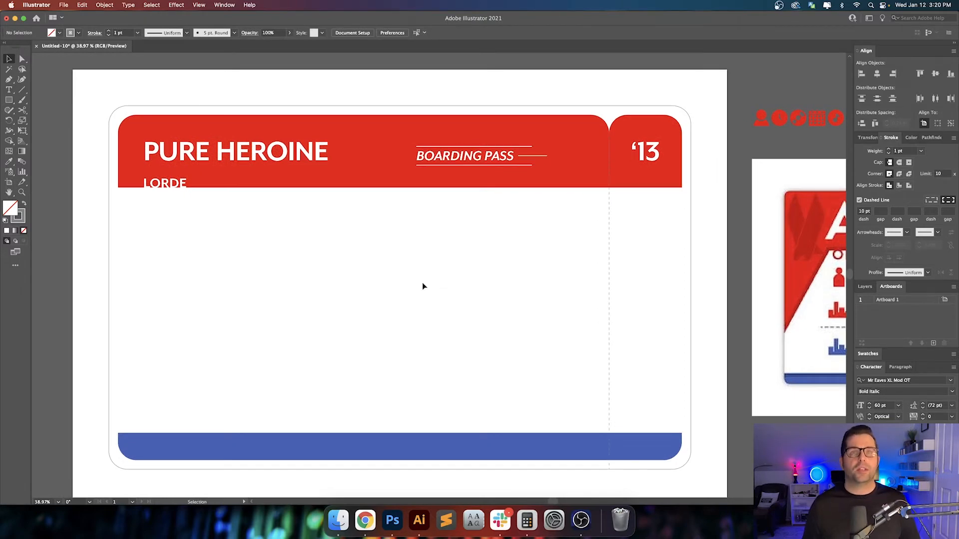
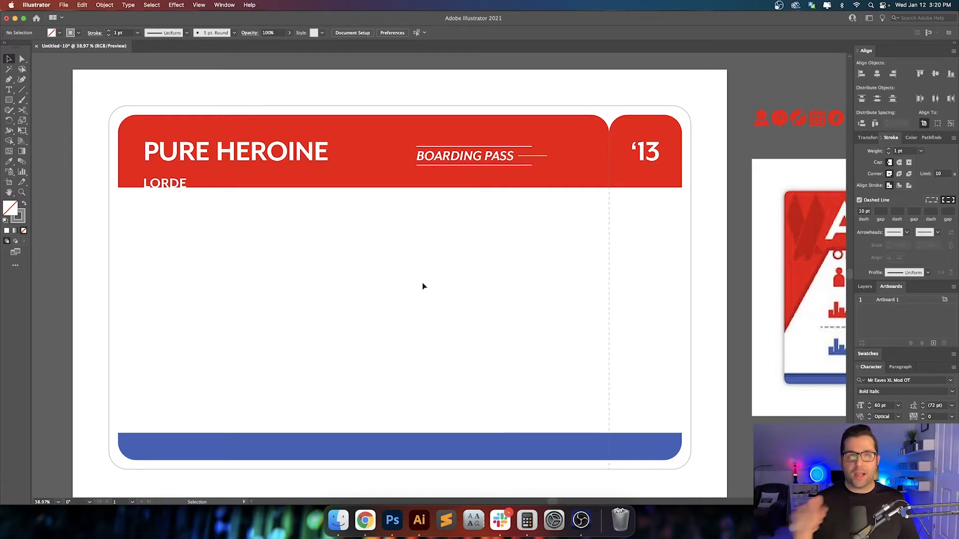
Add the text TRACKS in the blank area below the red header
scroll(385, 268, left, 2)
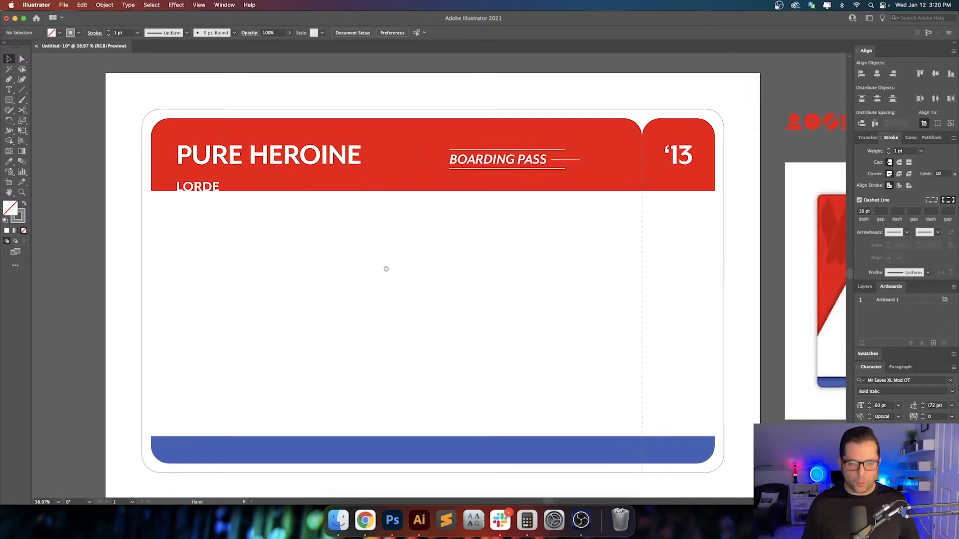
scroll(386, 271, down, 2)
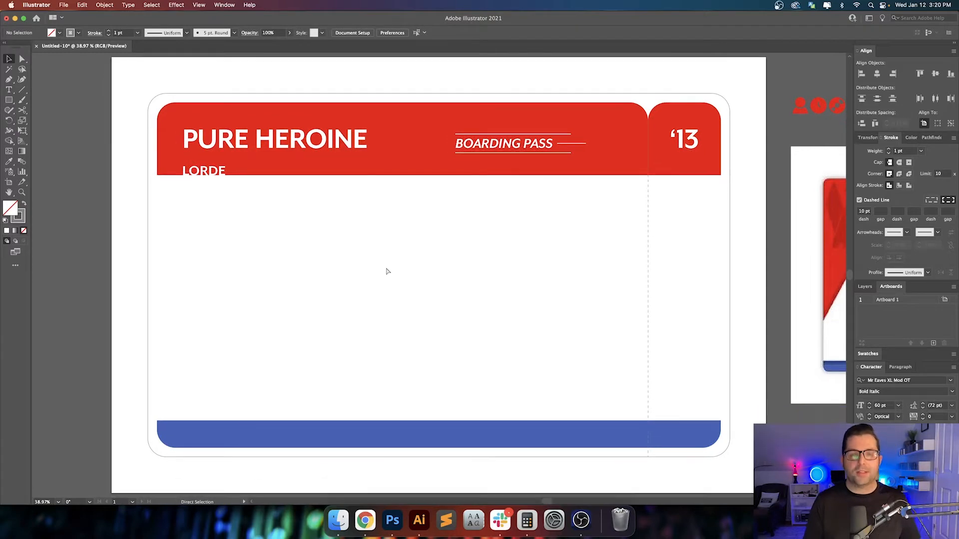
key(t)
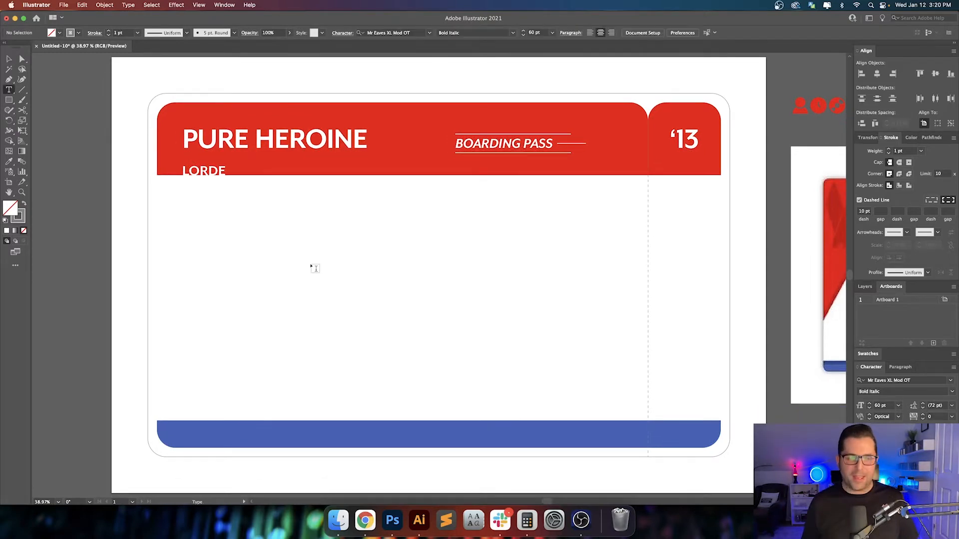
click(310, 265)
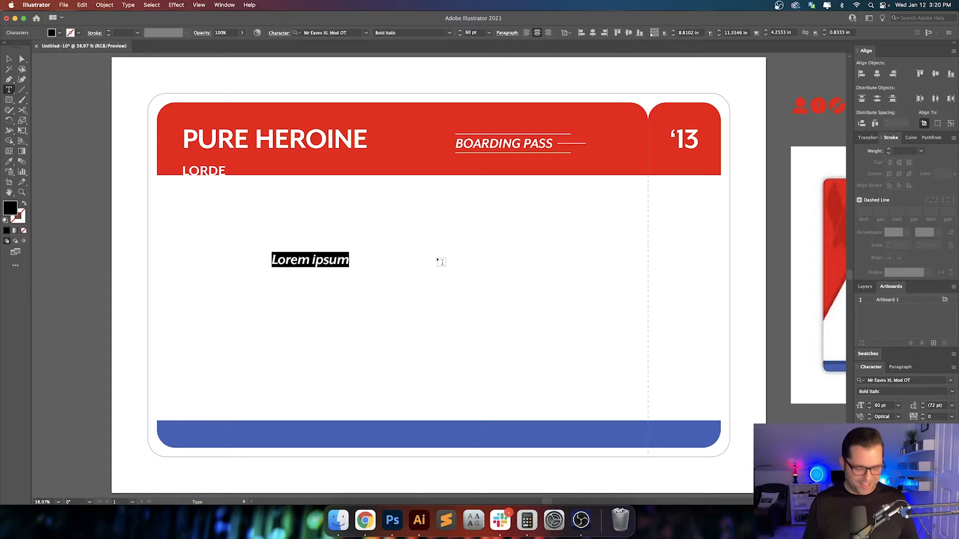
text(TRACKS)
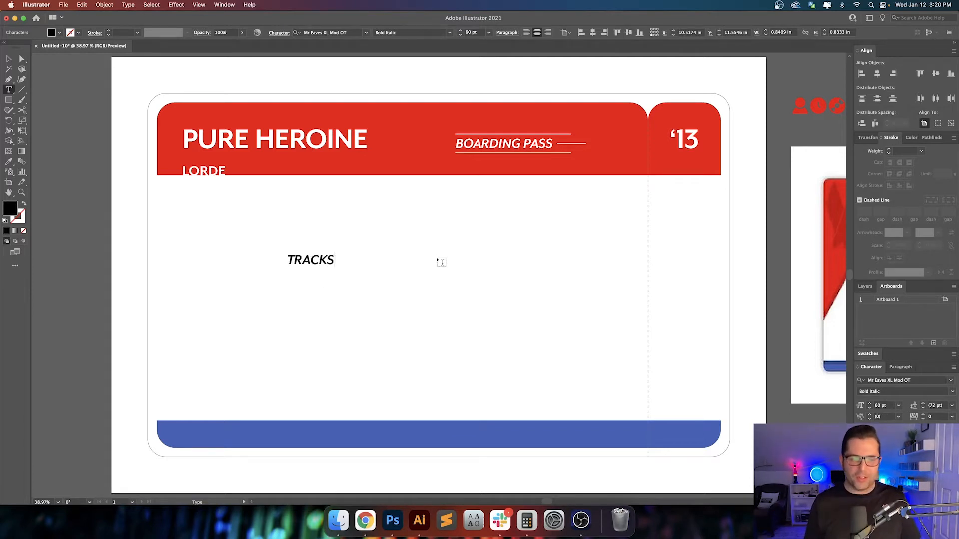
key(Escape)
Set the TRACKS text to the Bold style at 40 pt
click(450, 34)
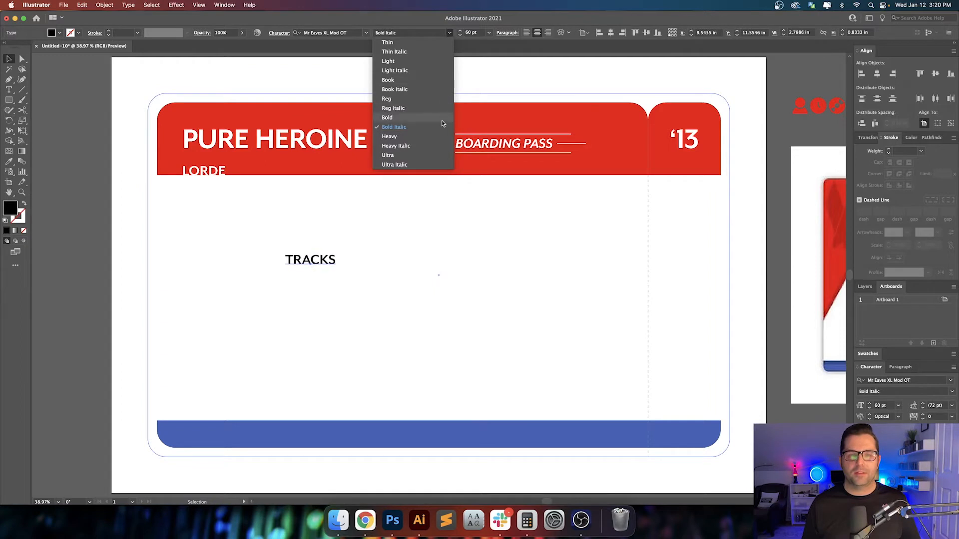
click(420, 119)
click(476, 32)
text(50)
key(Return)
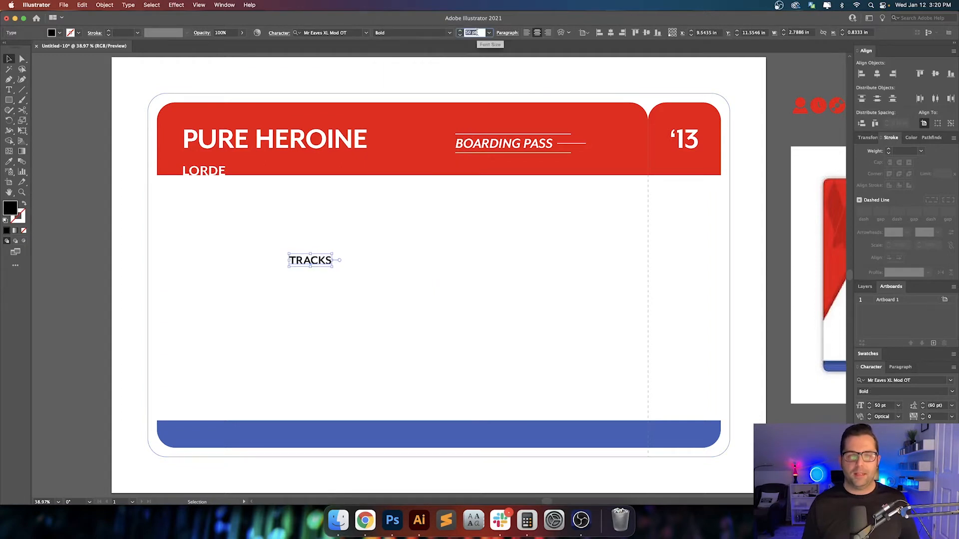
key(shift+Down)
key(shift+Down)
key(shift+Up)
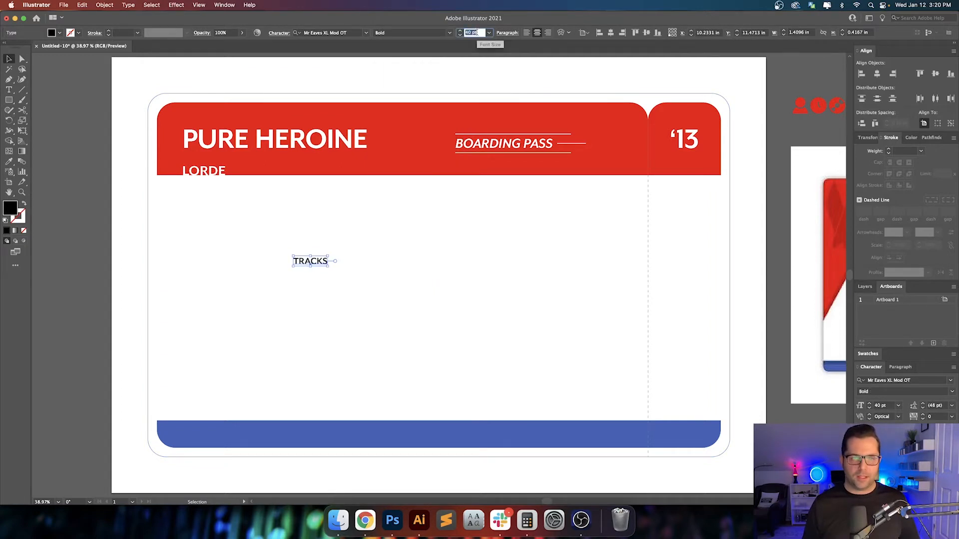
key(Return)
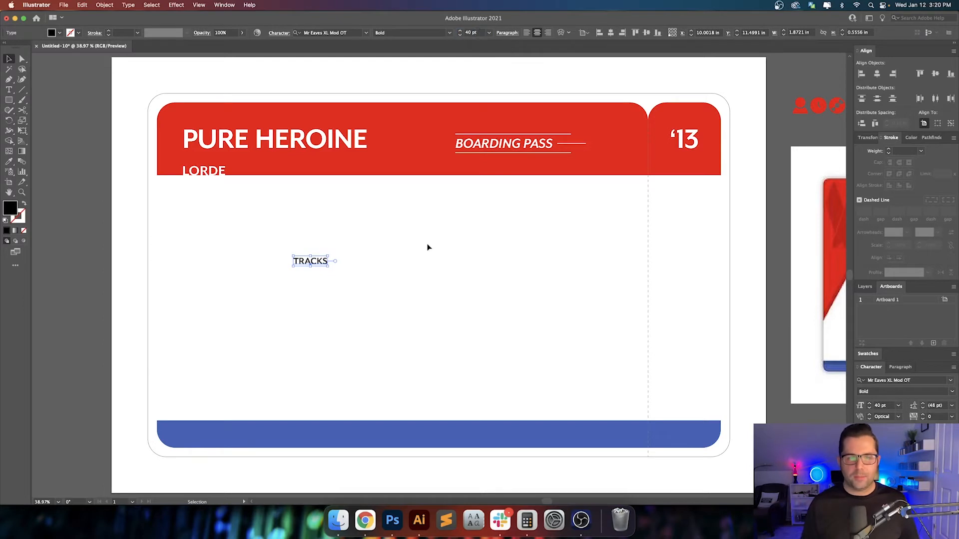
click(428, 246)
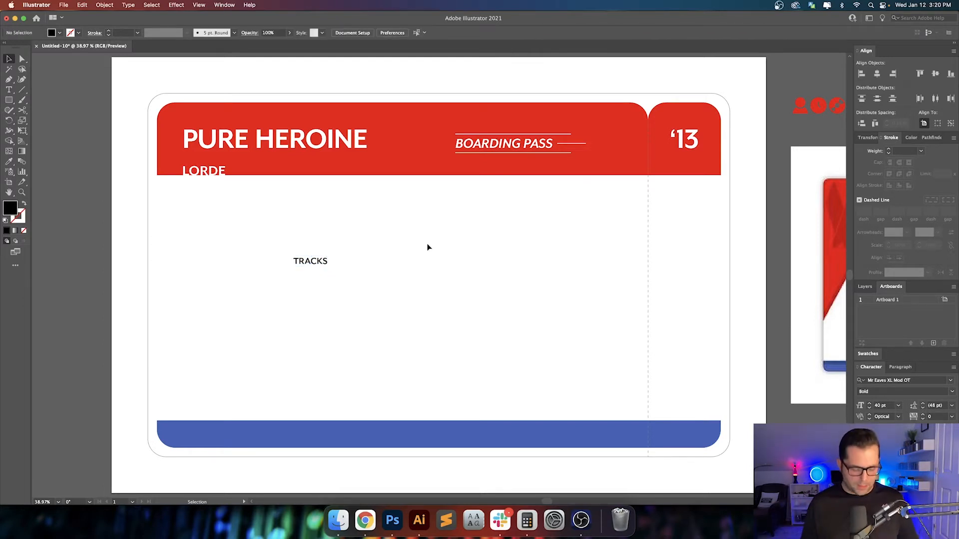
Reduce the TRACKS text to 30 pt and move it closer to the ticket's left edge
drag(324, 265, 285, 265)
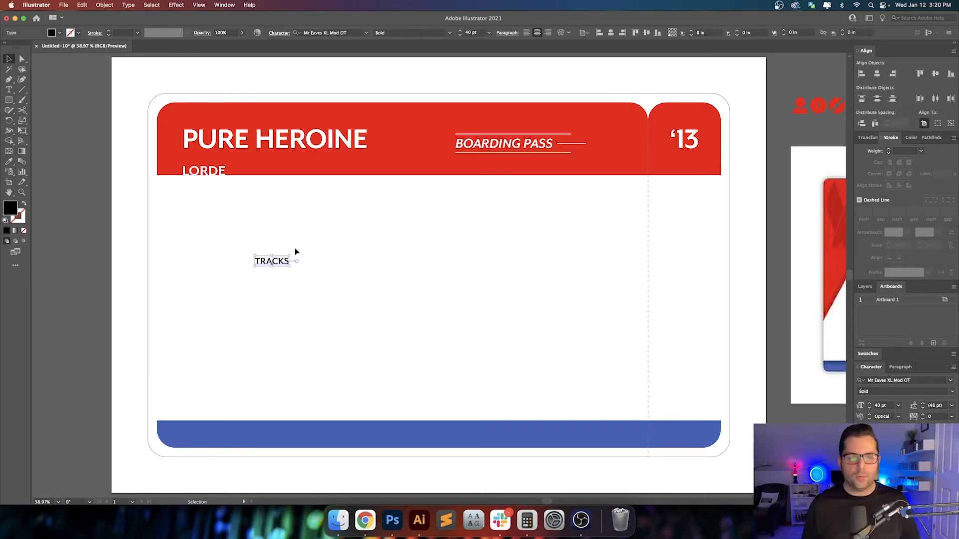
click(476, 33)
key(shift+Down)
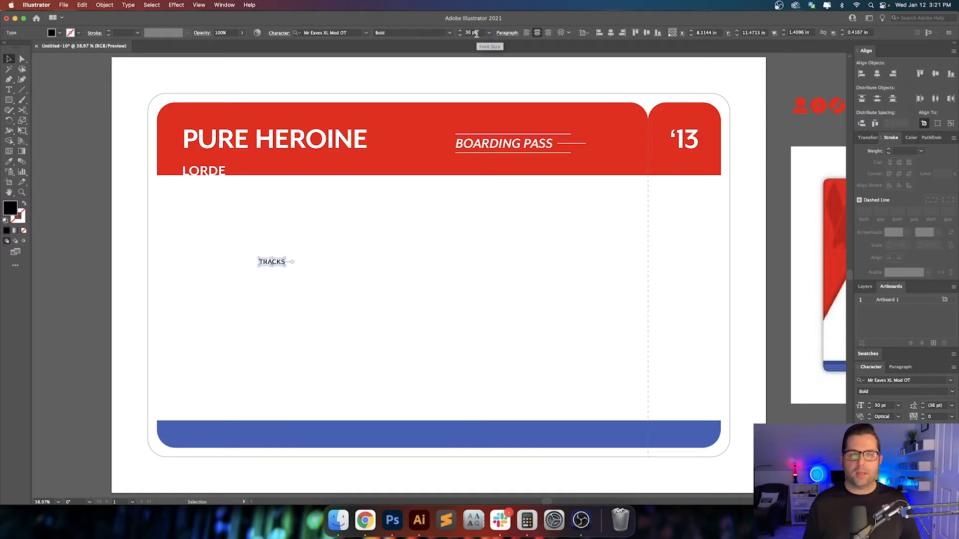
click(360, 321)
scroll(364, 334, up, 1)
mouse_move(284, 270)
mouse_down()
mouse_move(249, 273)
mouse_move(297, 274)
mouse_up()
click(302, 273)
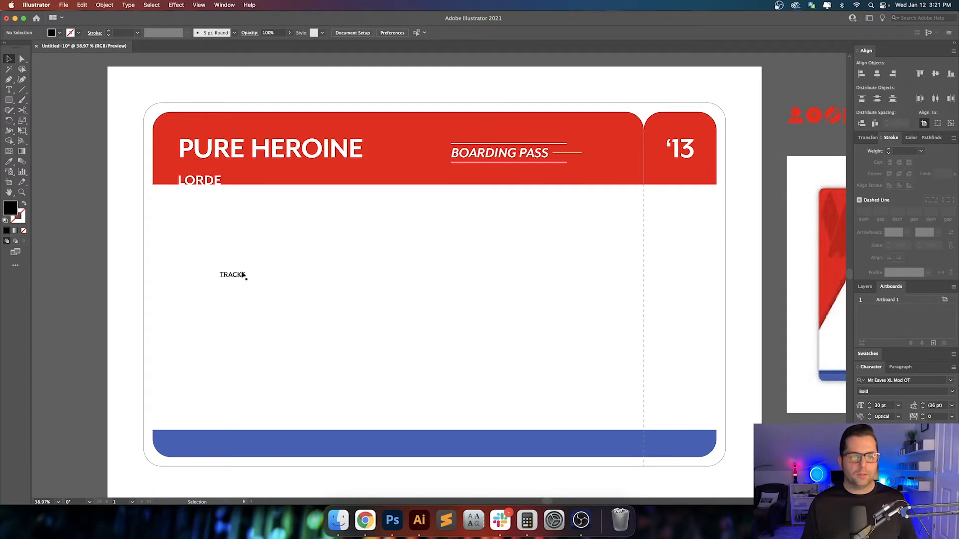
mouse_move(238, 277)
mouse_down()
mouse_move(431, 279)
mouse_move(239, 277)
mouse_up()
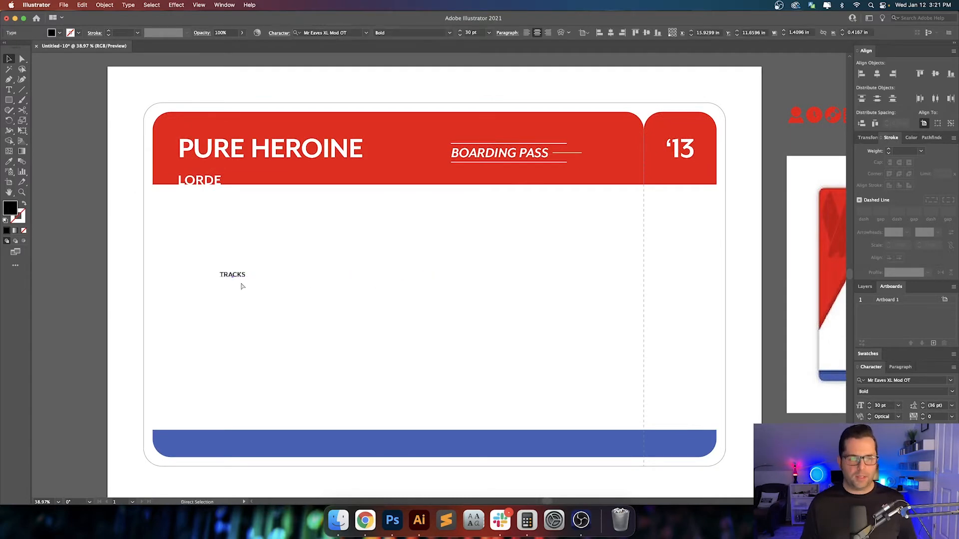
Replace the TRACKS text with ARTIST and left-align its paragraph
double_click(234, 275)
key(BackSpace)
text(ARTI)
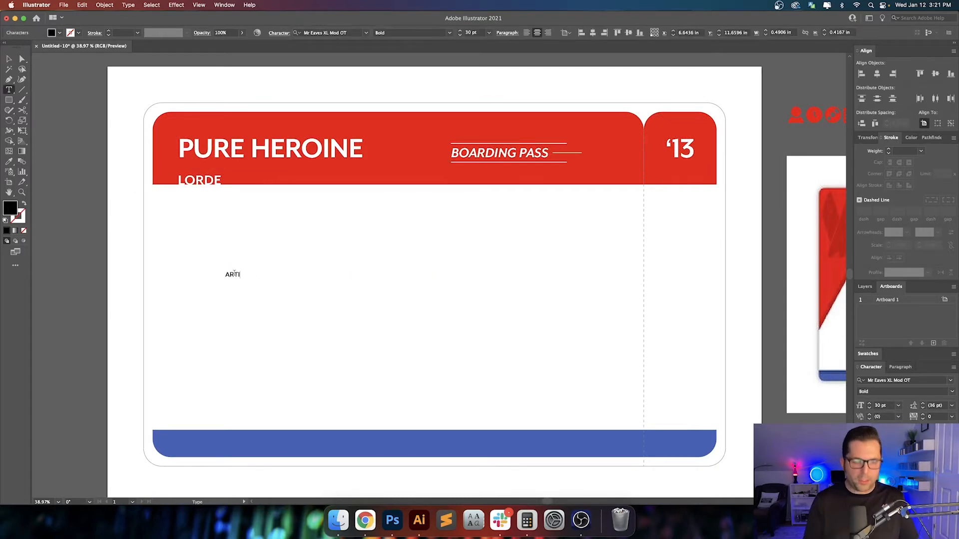
text(ST)
key(Escape)
click(526, 33)
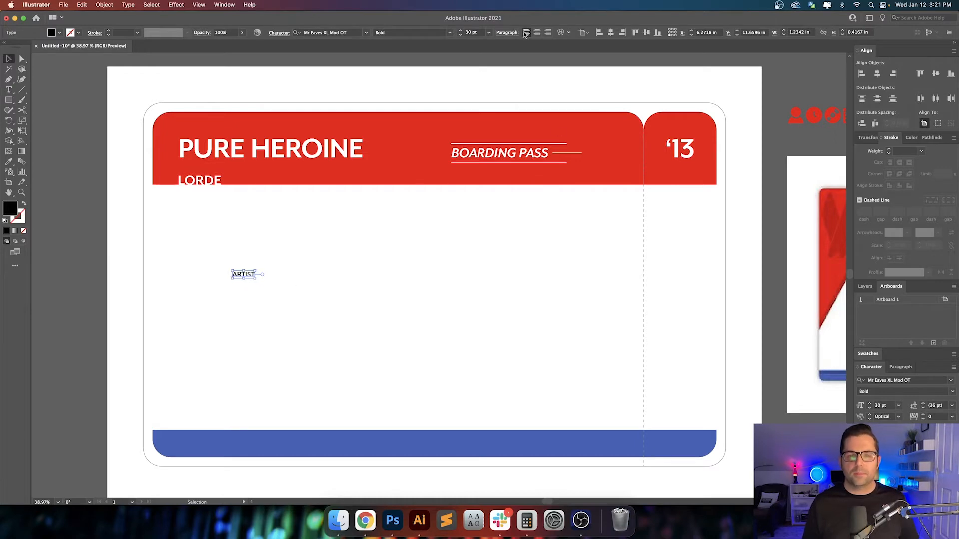
Duplicate the ARTIST label straight to the right, to the middle of the body, and change the copy to ALBUM
click(254, 277)
drag(242, 280, 393, 276)
key(t)
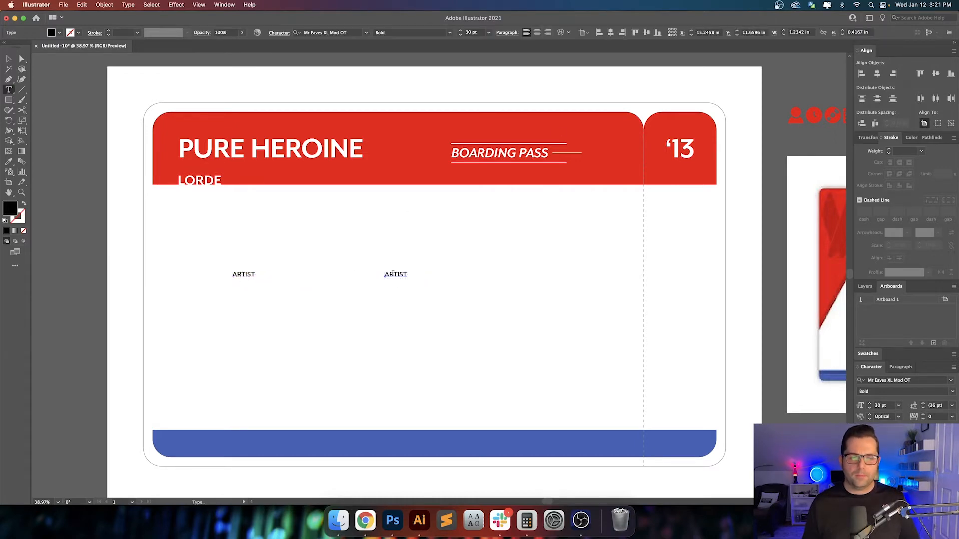
double_click(393, 275)
text(ALBUM)
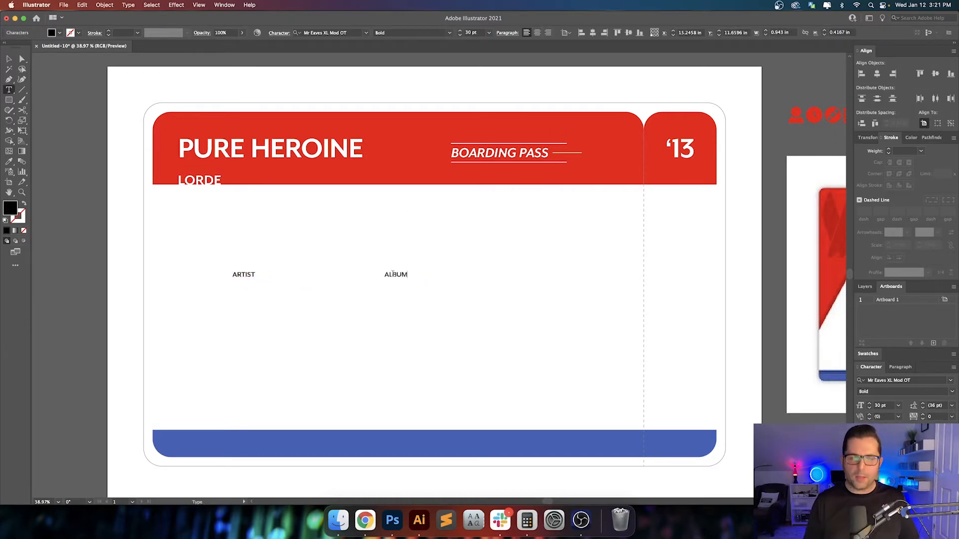
key(Escape)
Duplicate the ALBUM label toward the dashed divider on the same row and change the copy to TRACKS
click(484, 280)
drag(405, 281, 554, 281)
key(t)
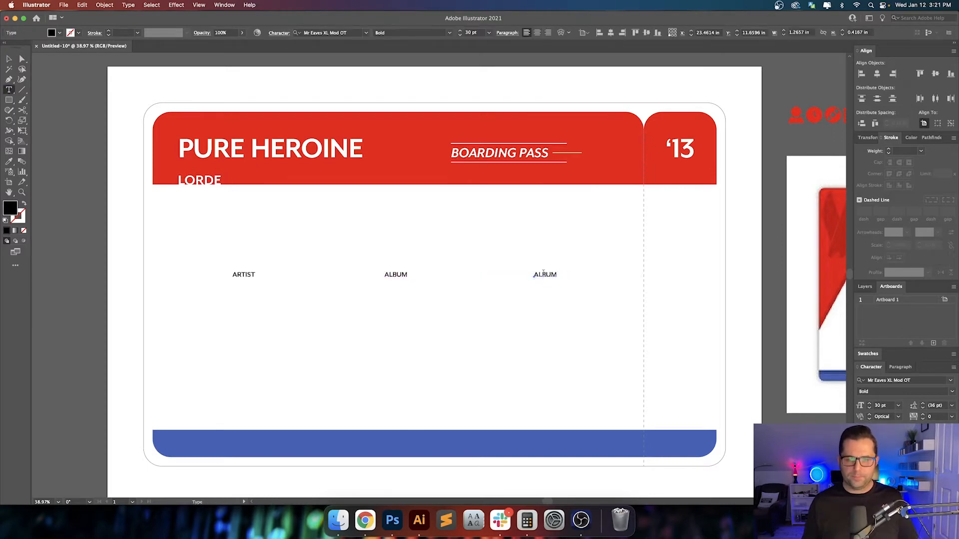
double_click(544, 274)
text(TRACK)
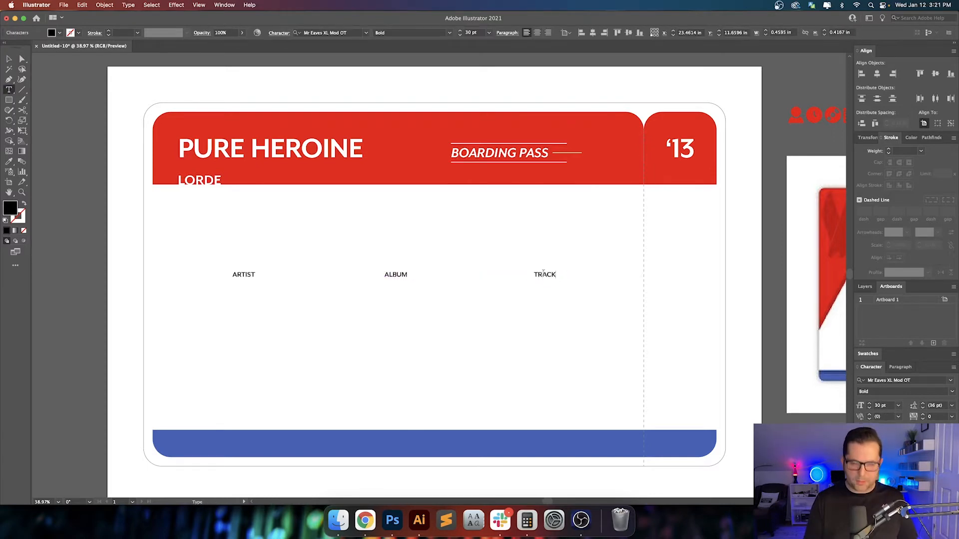
text(S)
key(Escape)
Duplicate the ARTIST, ALBUM and TRACKS labels straight down as a second row above the blue footer
drag(208, 257, 595, 300)
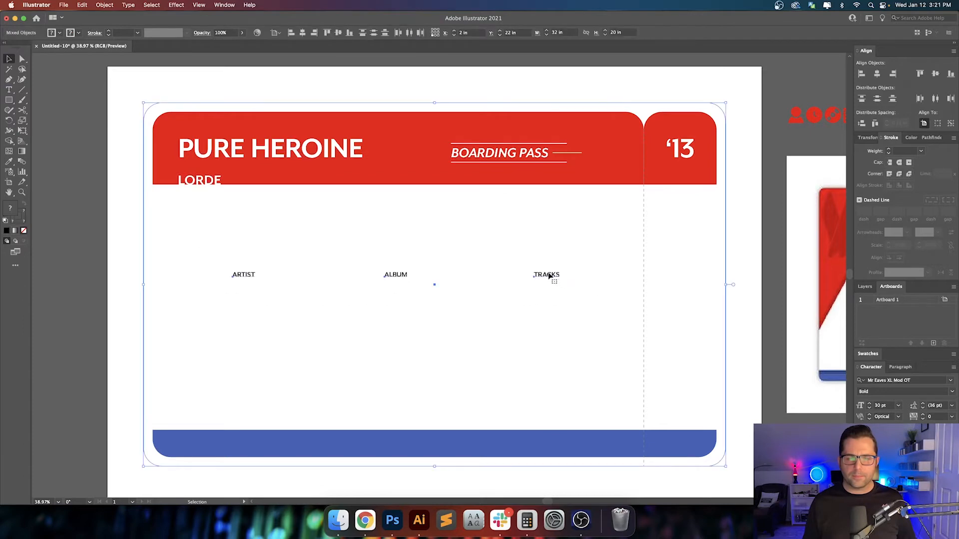
shift+click(603, 278)
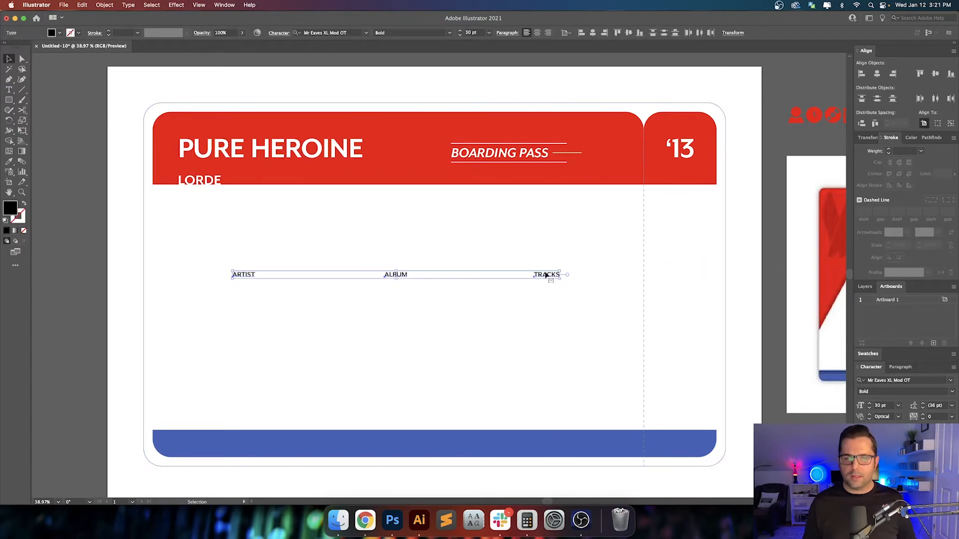
drag(548, 275, 547, 335)
click(436, 350)
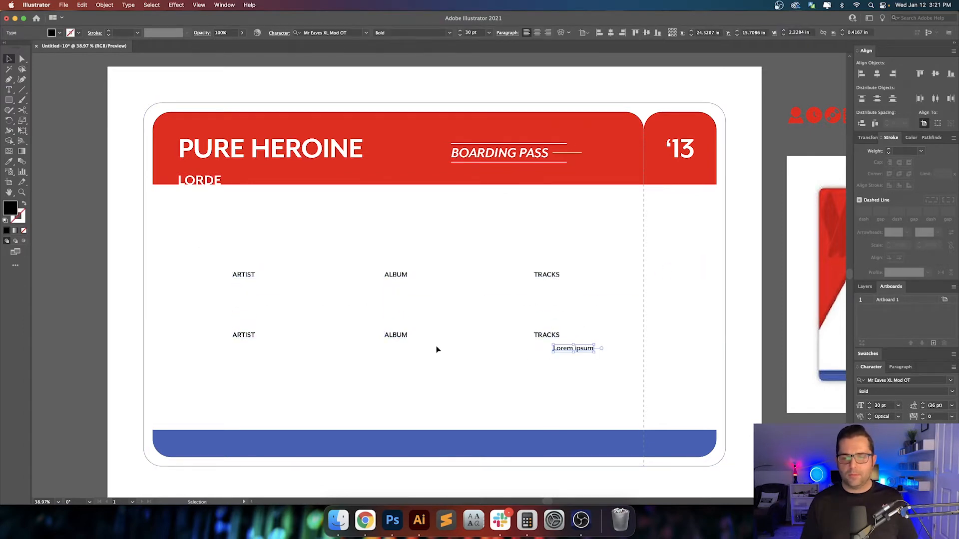
Change the lower row's labels from left to right to DURATION, DATE and SINGLES
double_click(239, 333)
double_click(239, 333)
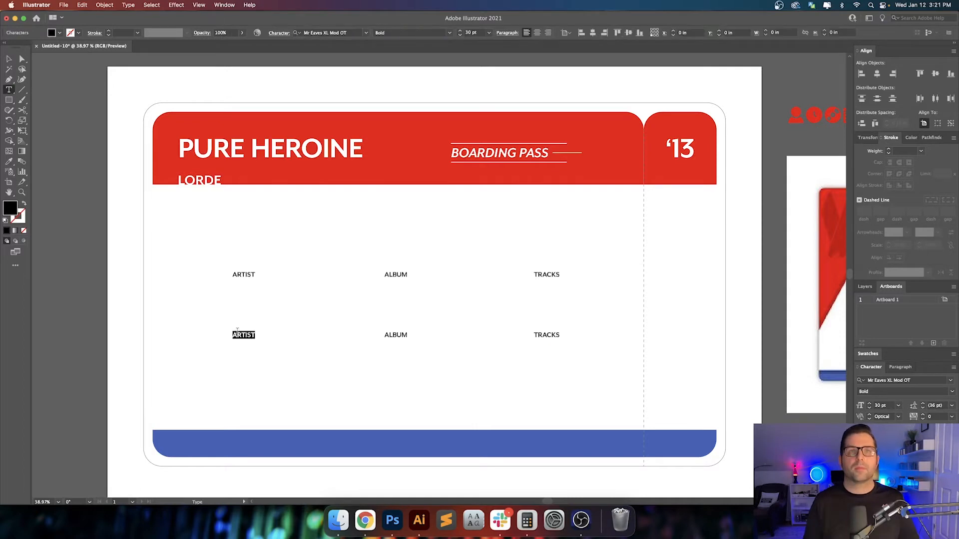
text(DURA)
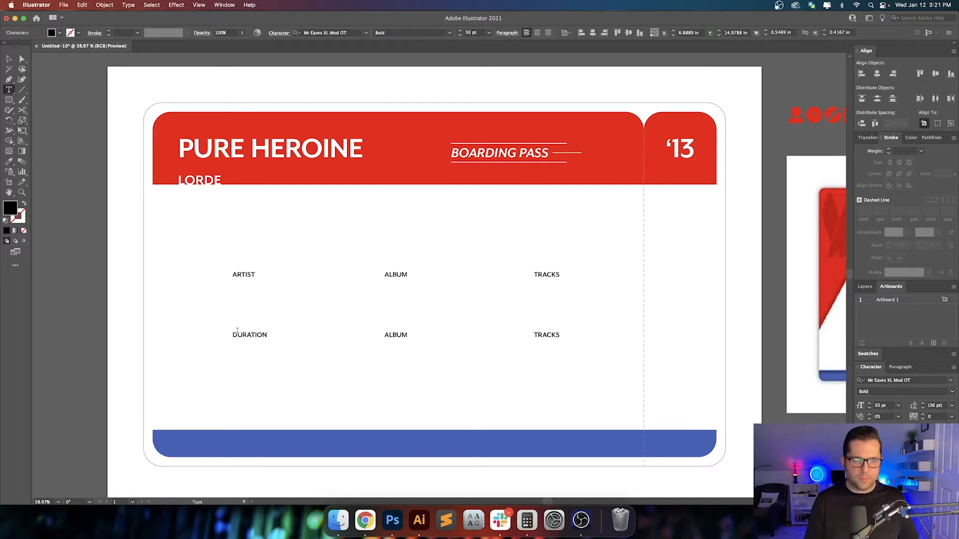
key(Escape)
double_click(396, 335)
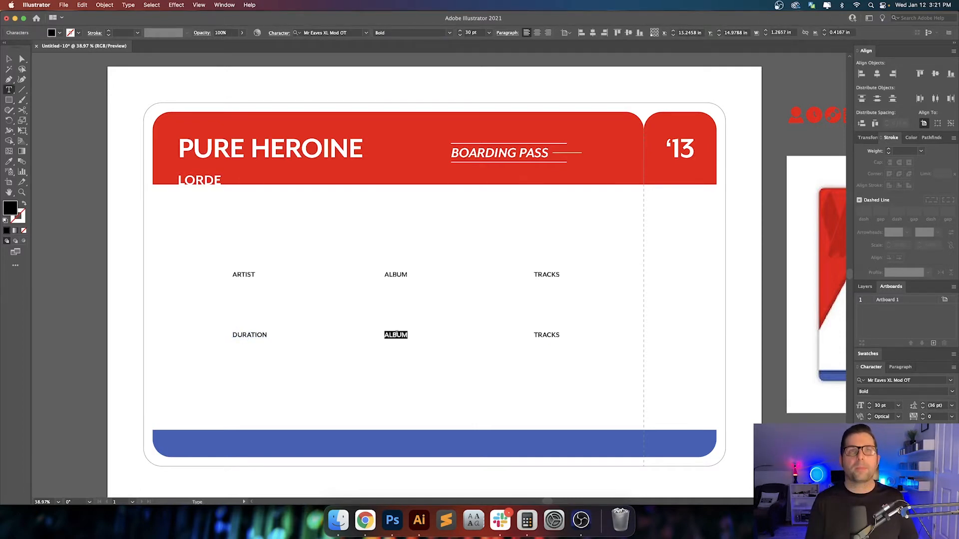
text(DATE)
key(Escape)
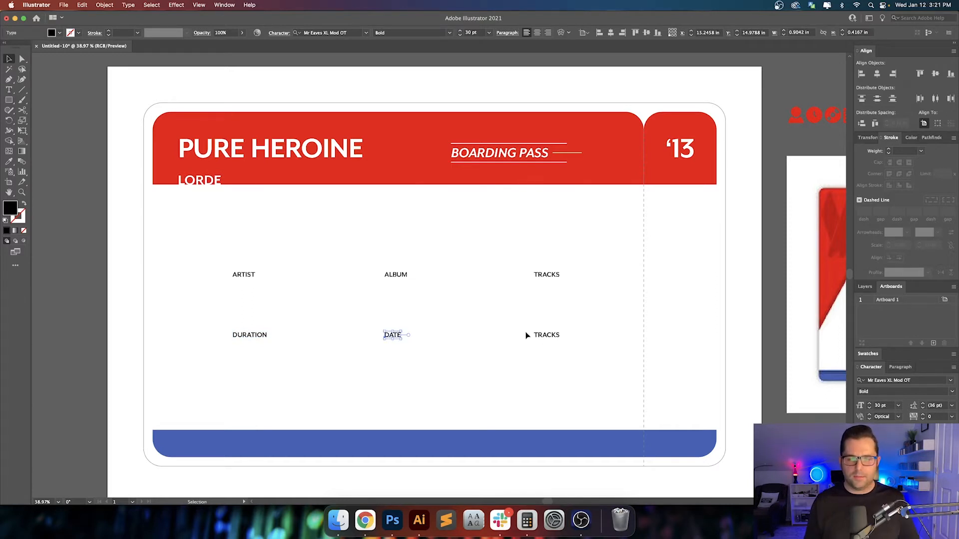
double_click(544, 336)
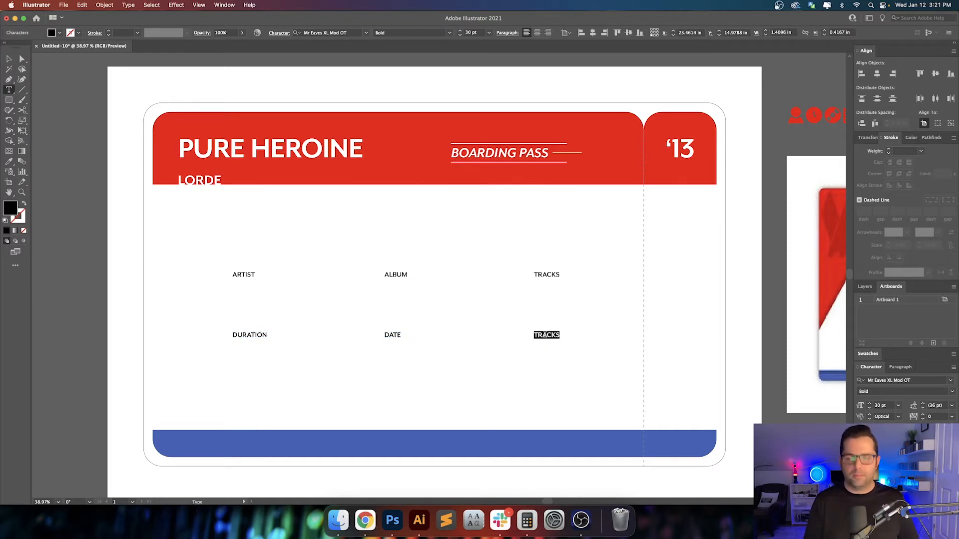
text(SINGLES)
key(Escape)
click(591, 327)
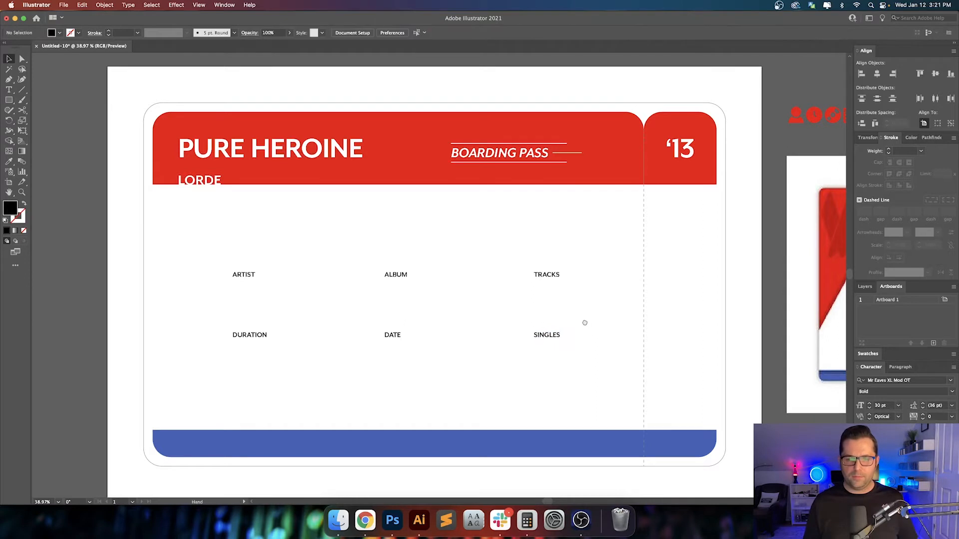
Select all six labels in both rows of the ticket body, leaving the outer outline unselected
scroll(574, 322, right, 1)
drag(563, 325, 544, 334)
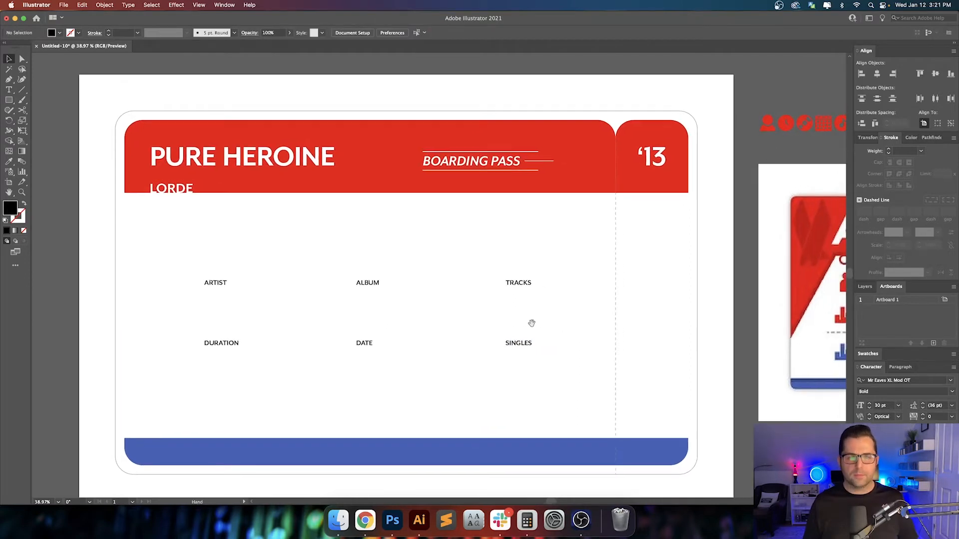
scroll(500, 300, left, 1)
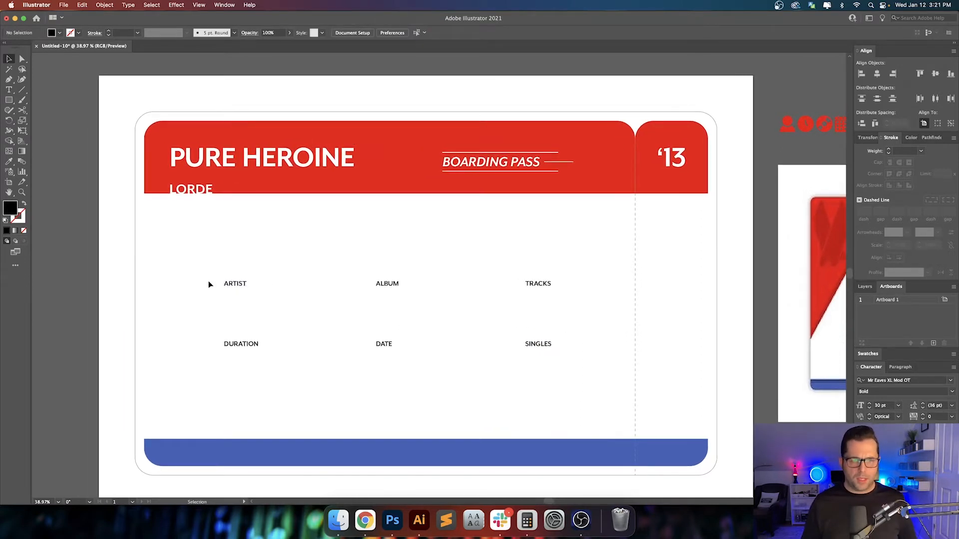
drag(253, 353, 253, 353)
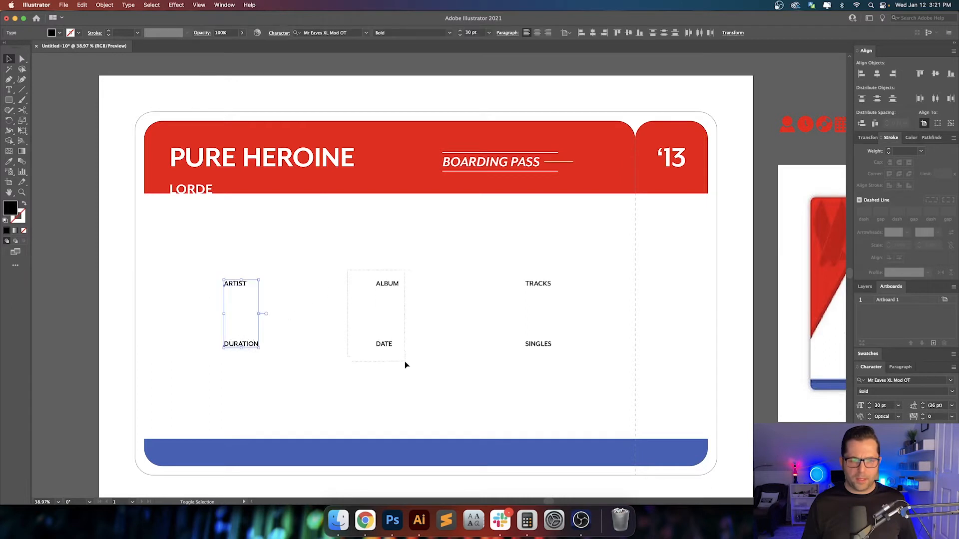
drag(405, 363, 405, 363)
drag(560, 336, 578, 365)
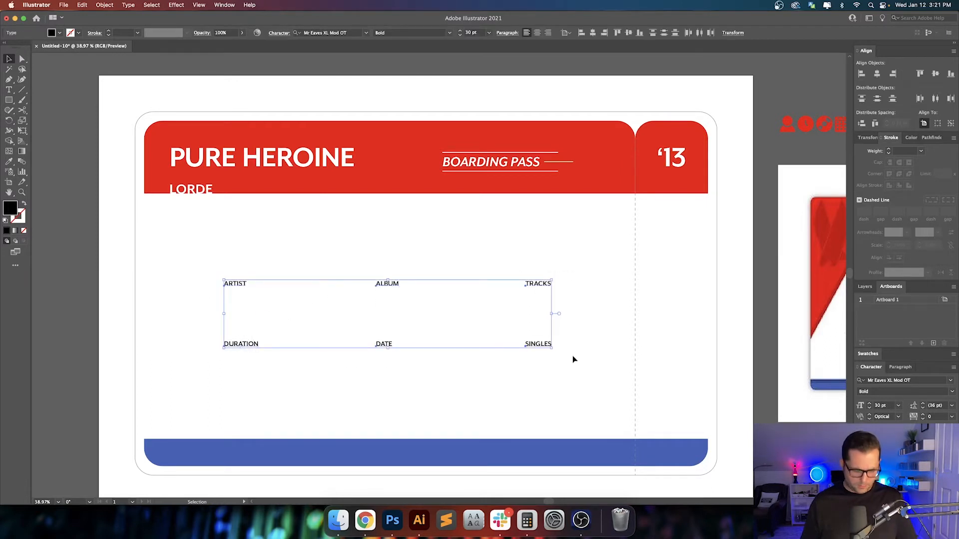
Recolour the six selected spec labels by sampling the red of the header band with the Eyedropper
key(i)
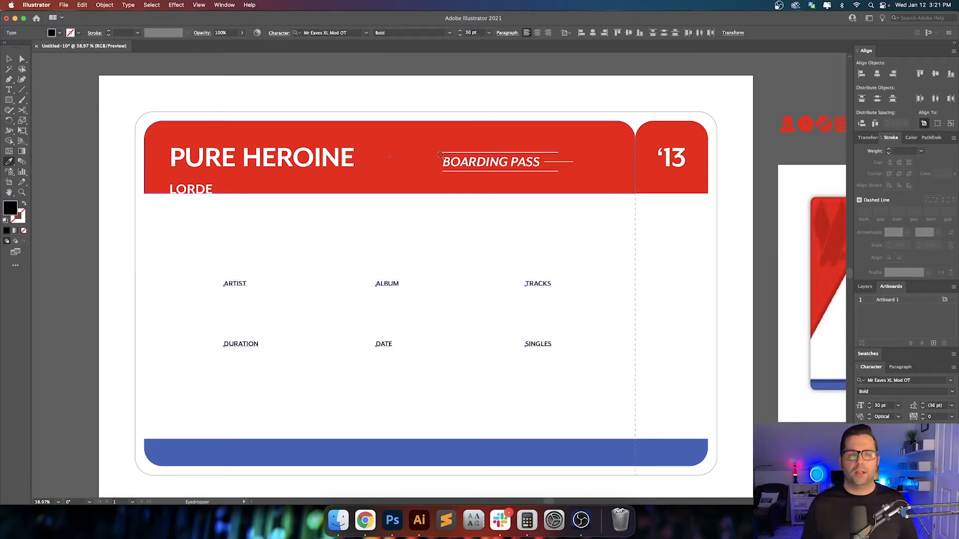
click(418, 150)
key(v)
click(435, 249)
drag(428, 250, 469, 262)
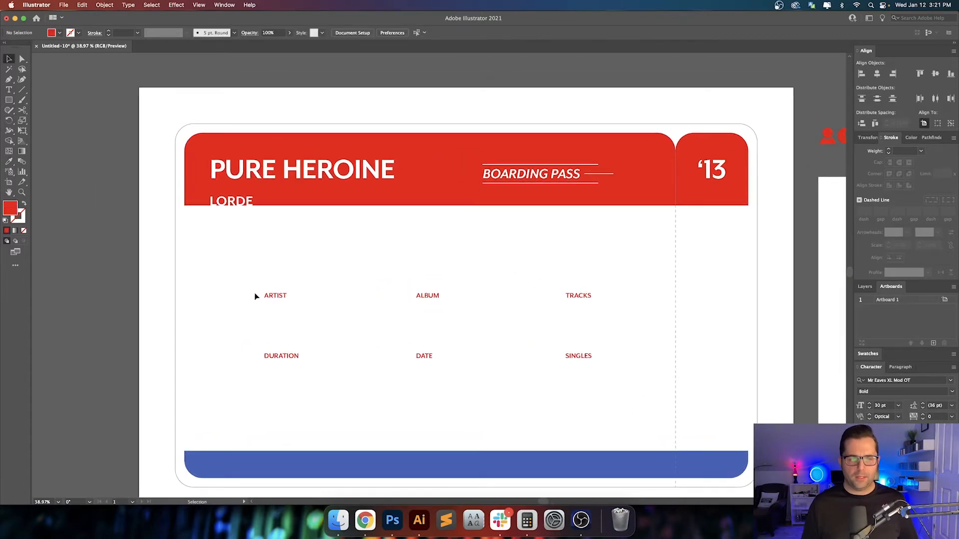
Duplicate the ARTIST label to just below the header, under the album title, and change the copy's text to SPECS
drag(284, 301, 224, 252)
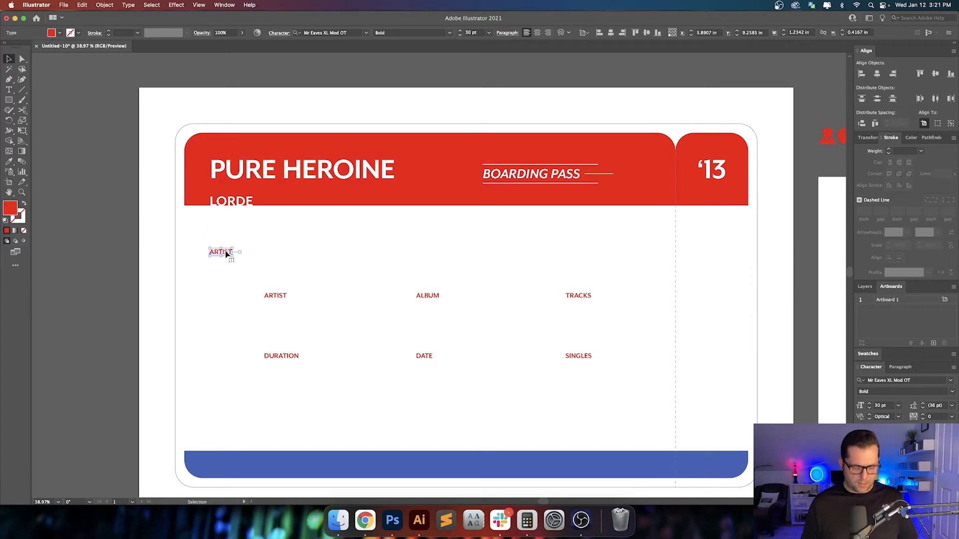
double_click(224, 253)
text(SPECS)
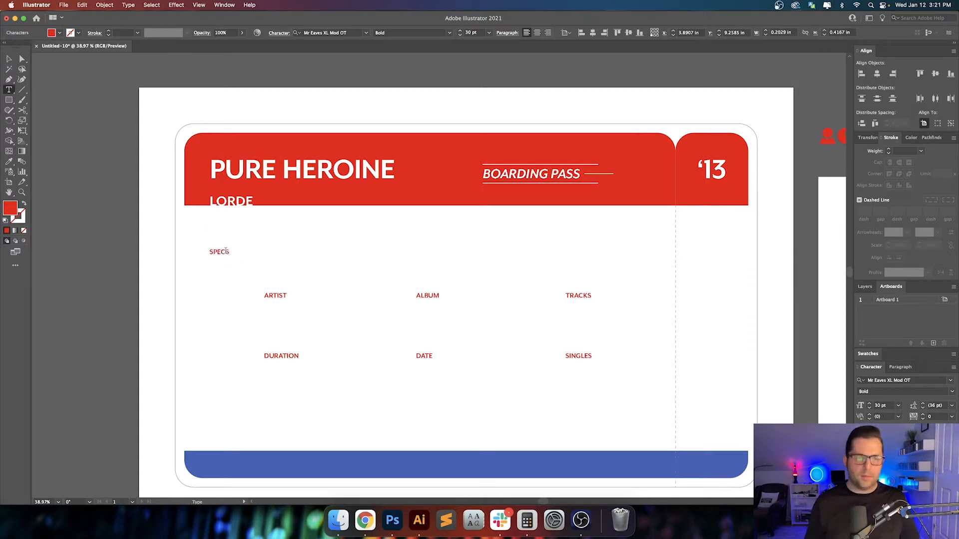
key(Escape)
Increase the SPECS heading's font size to 60 pt
click(477, 34)
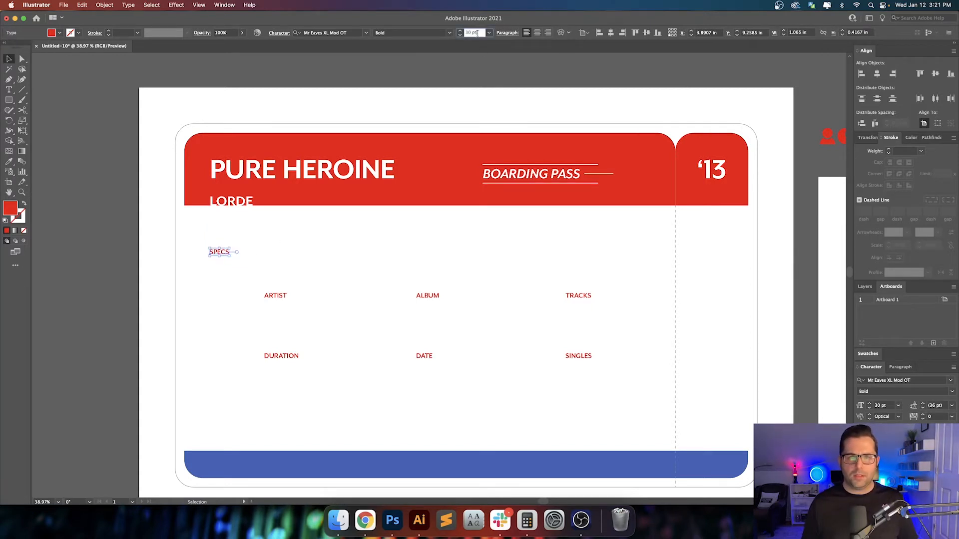
key(shift+Up)
key(shift+Up)
key(shift+Up)
key(Return)
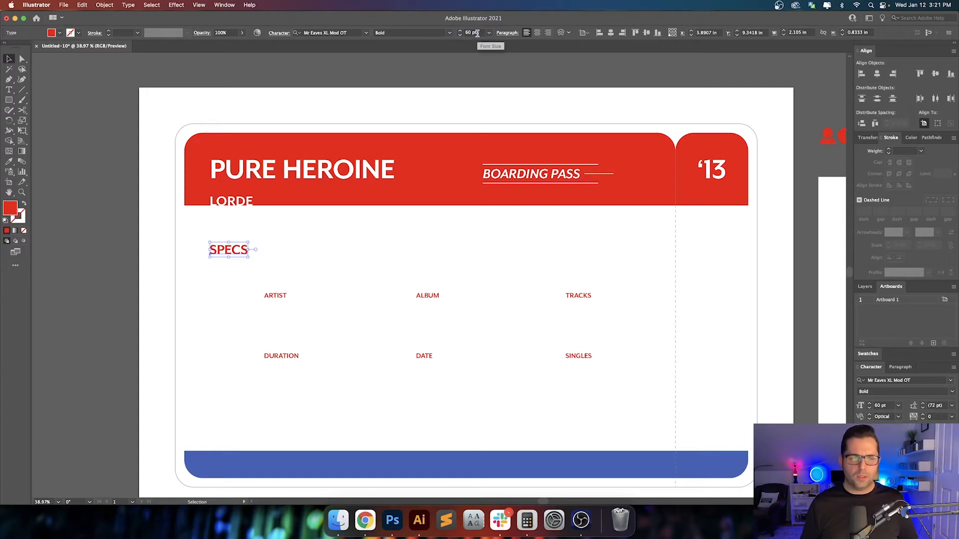
Compare the SPECS heading with the LORDE subtitle and set the heading's font size to 40 pt
click(228, 201)
click(237, 254)
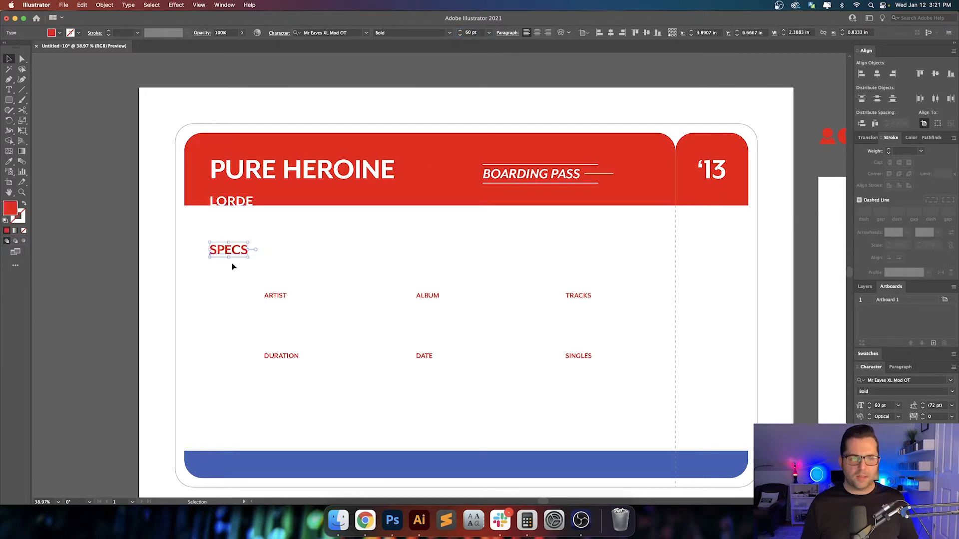
click(479, 33)
key(shift+Down)
key(shift+Down)
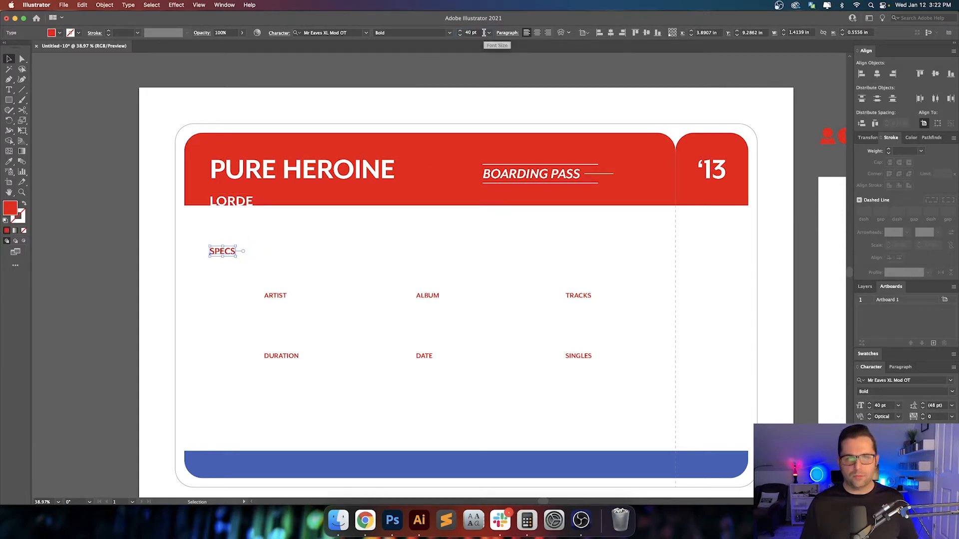
click(430, 232)
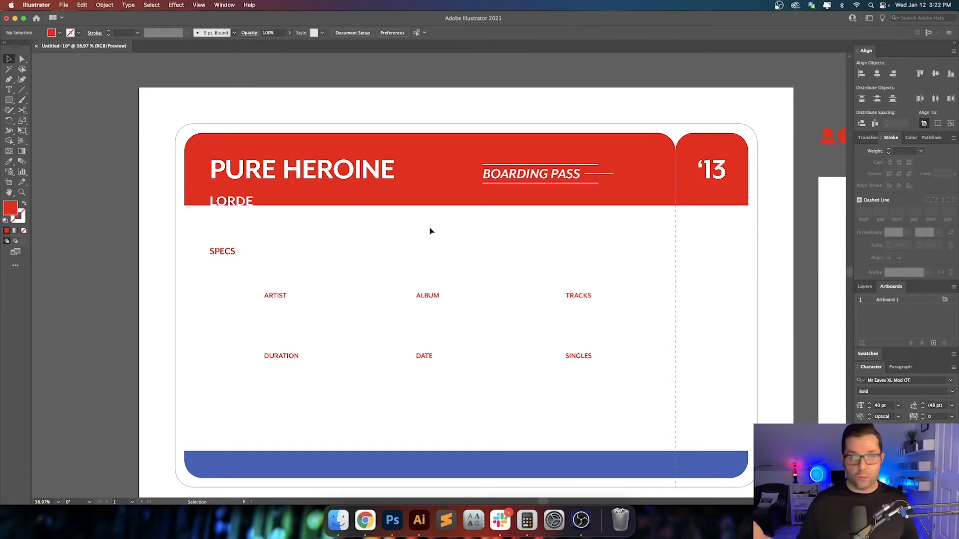
scroll(398, 251, right, 2)
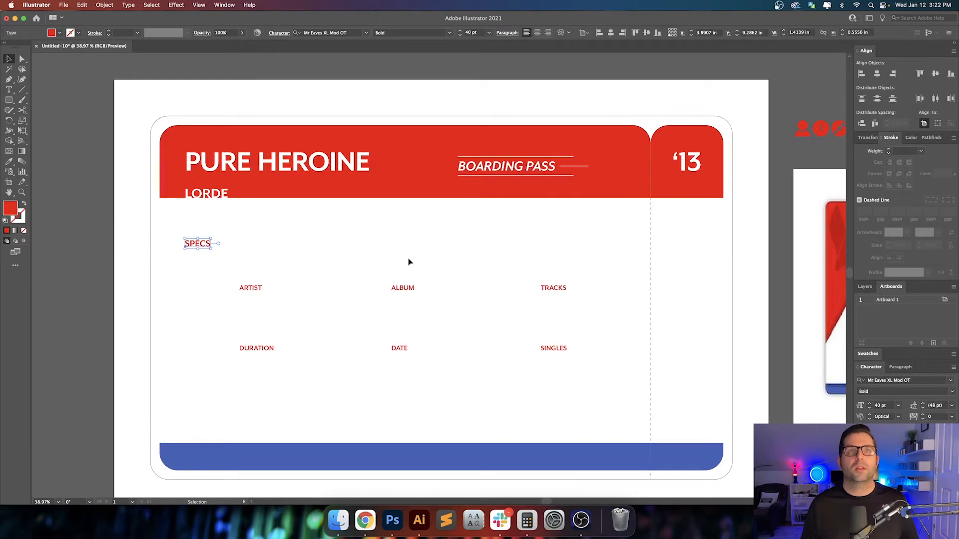
Set the font style of the ARTIST, ALBUM, TRACKS, DURATION, DATE and SINGLES labels to Reg Italic
click(345, 278)
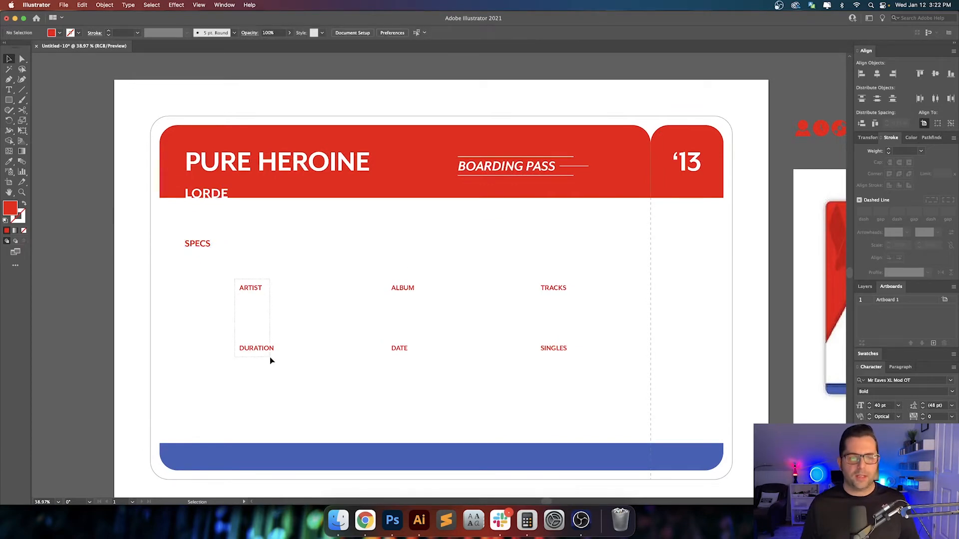
drag(270, 358, 271, 358)
shift+click(398, 289)
shift+click(399, 348)
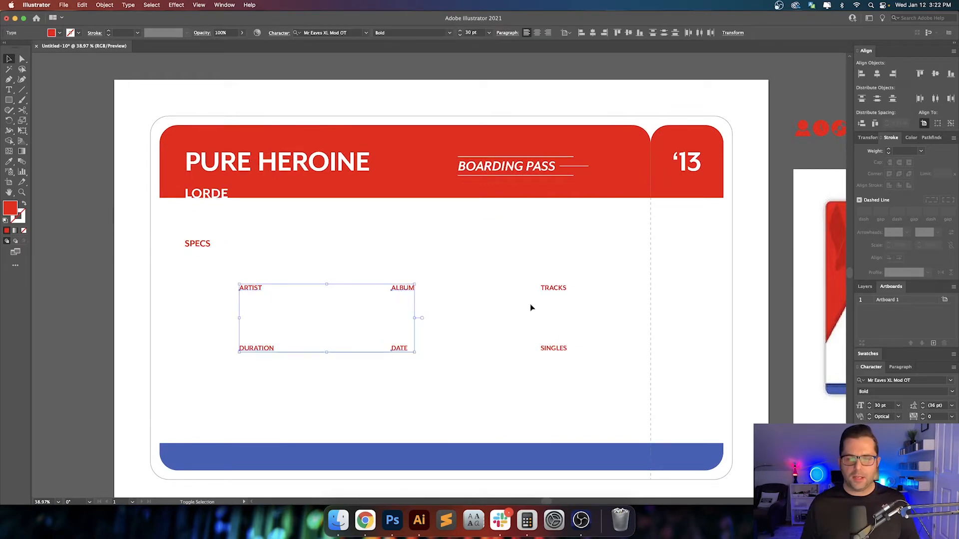
shift+click(550, 289)
shift+click(552, 348)
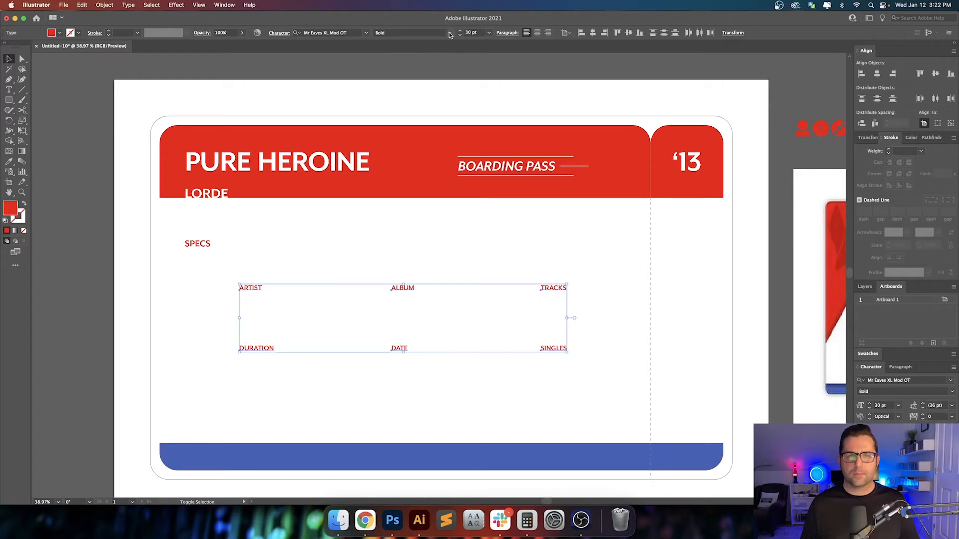
click(450, 33)
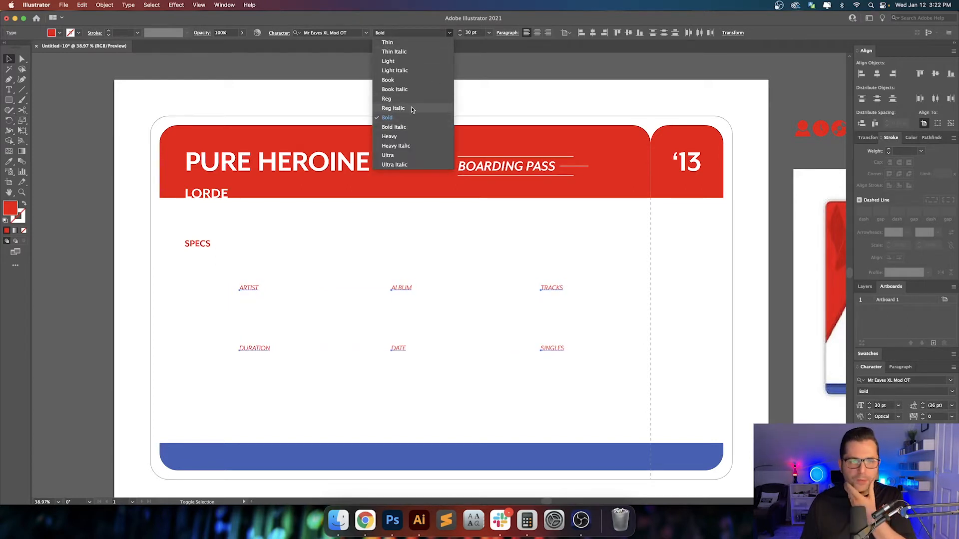
click(394, 108)
click(470, 231)
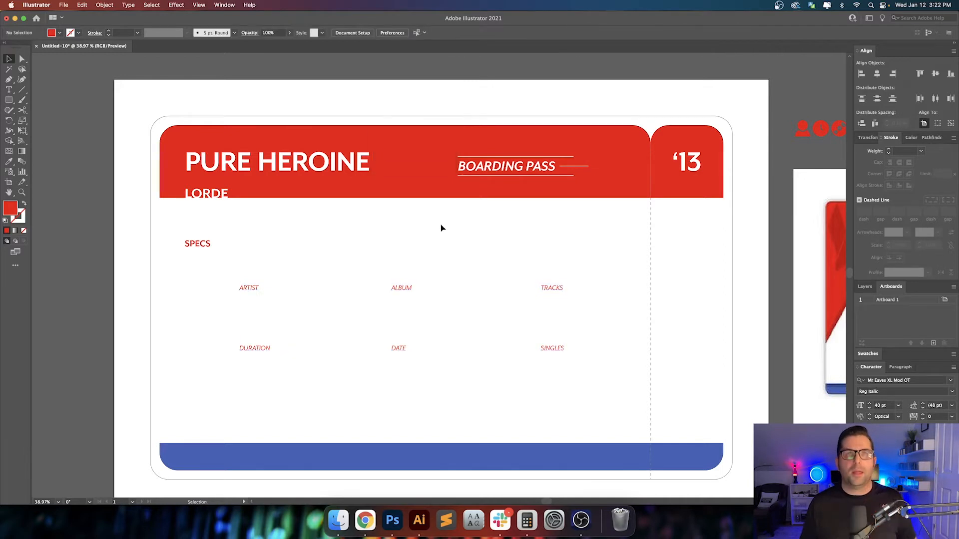
Shift the ARTIST label horizontally towards the ALBUM label, keeping it on the same row
key(space)
drag(461, 273, 443, 274)
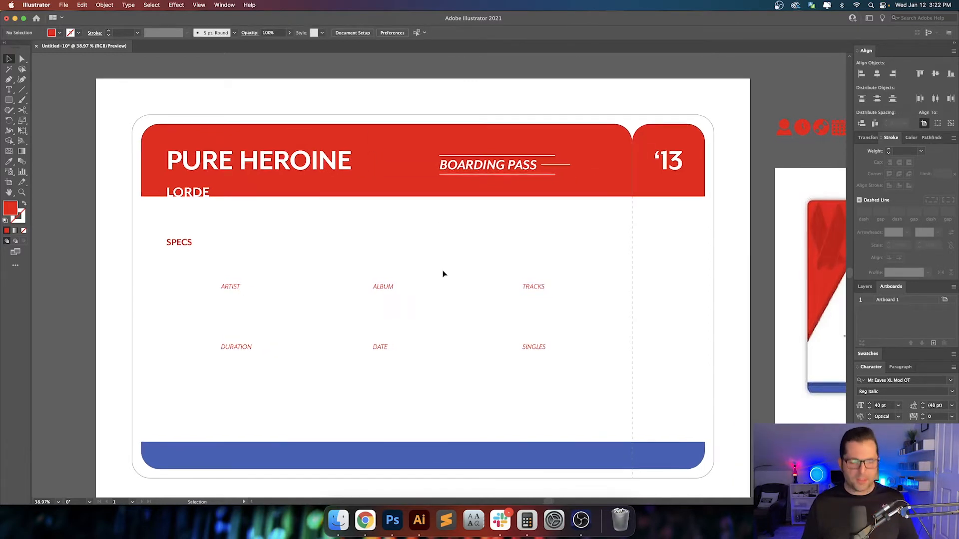
drag(230, 288, 273, 289)
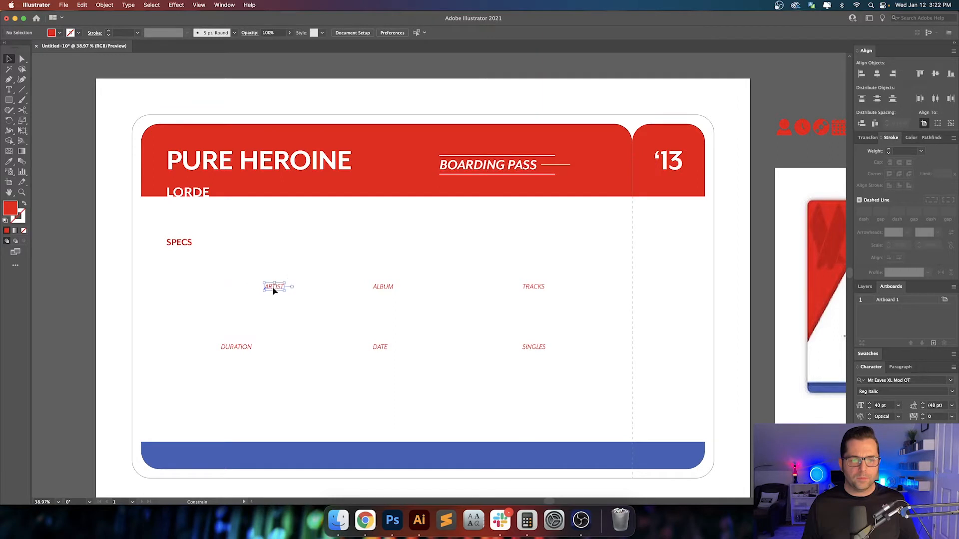
click(358, 273)
Move the red person icon from the icon row beside the artboard to the left of the ARTIST label
key(space)
drag(360, 274, 302, 285)
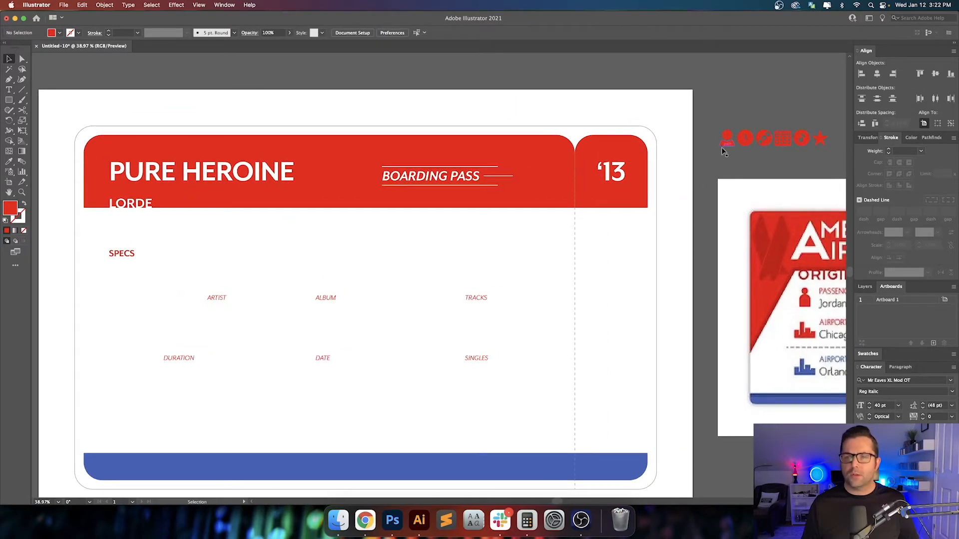
drag(725, 144, 209, 311)
key(space)
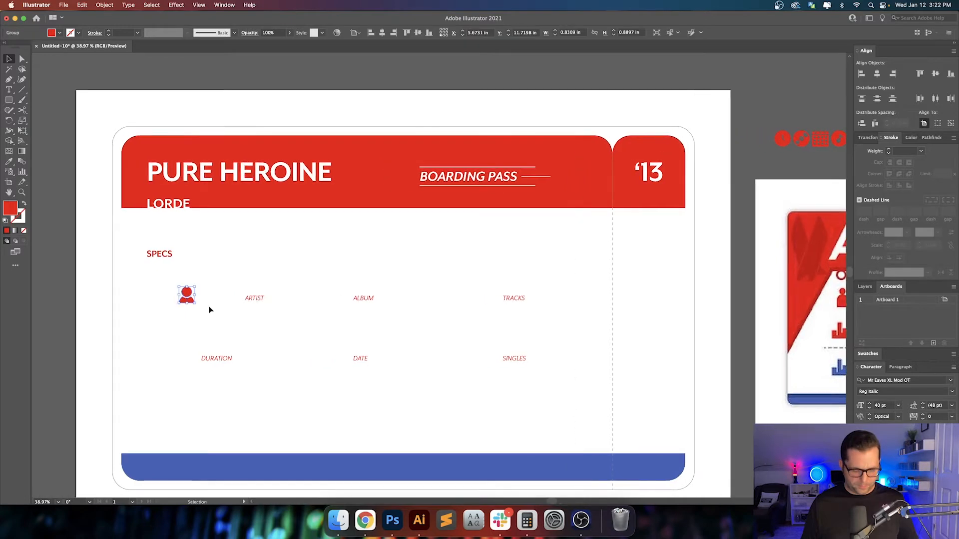
click(224, 279)
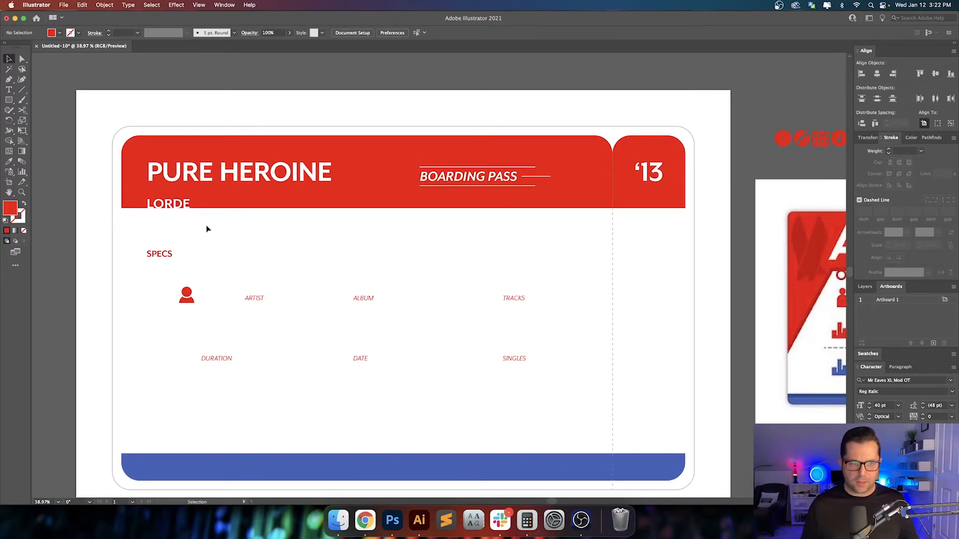
Delete the LORDE subtitle at the lower edge of the red header band
click(184, 200)
key(Delete)
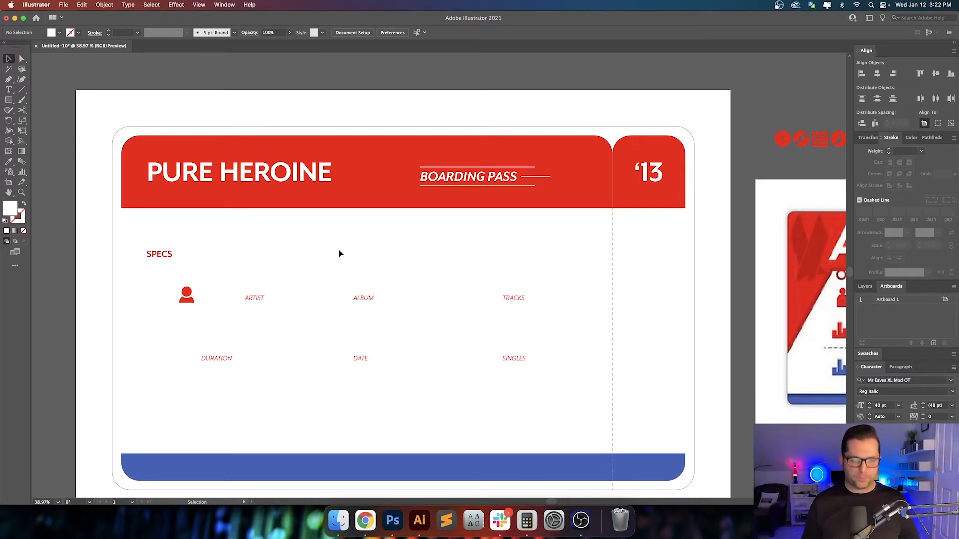
scroll(340, 252, left, 5)
scroll(267, 292, up, 2)
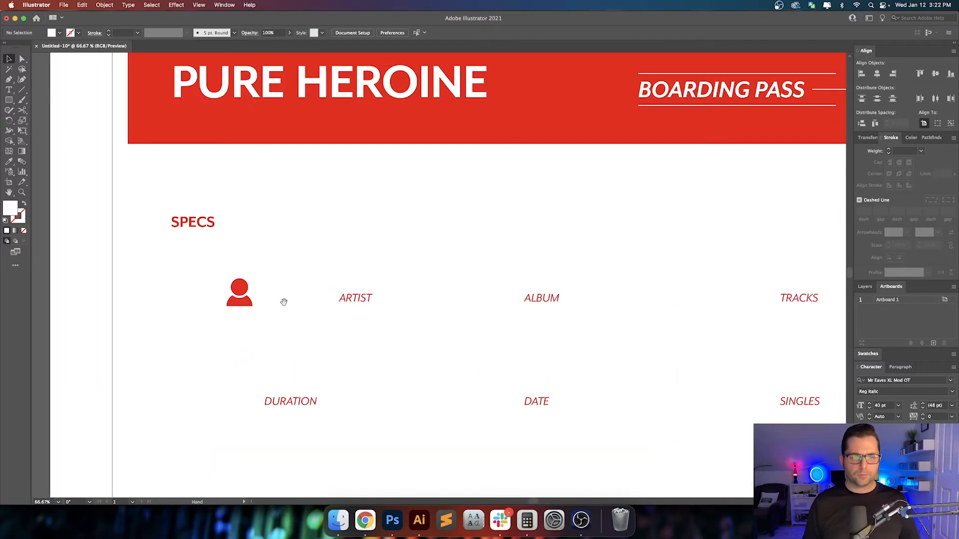
drag(283, 300, 325, 283)
click(280, 279)
scroll(310, 280, right, 4)
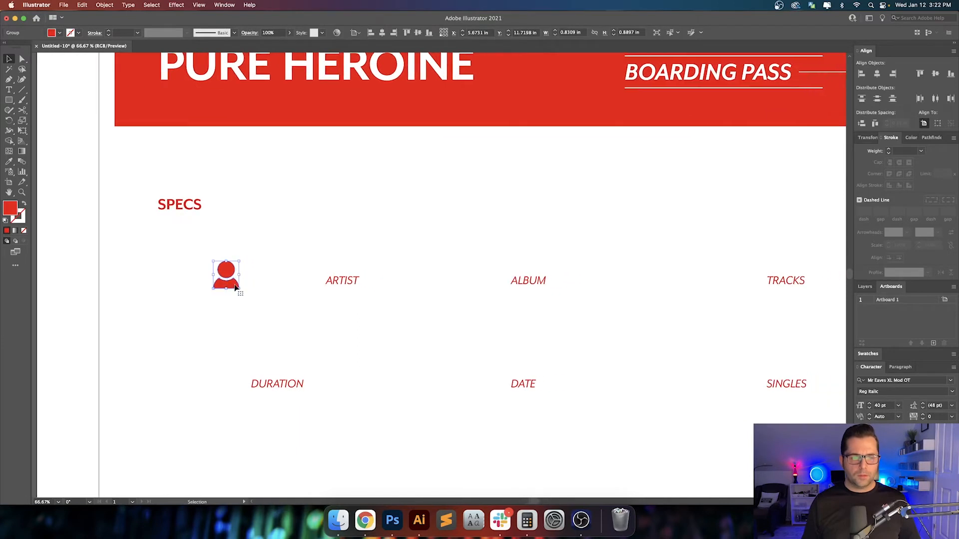
Set the SPECS heading's X position to 4 in, measured from its top-left reference point
click(183, 206)
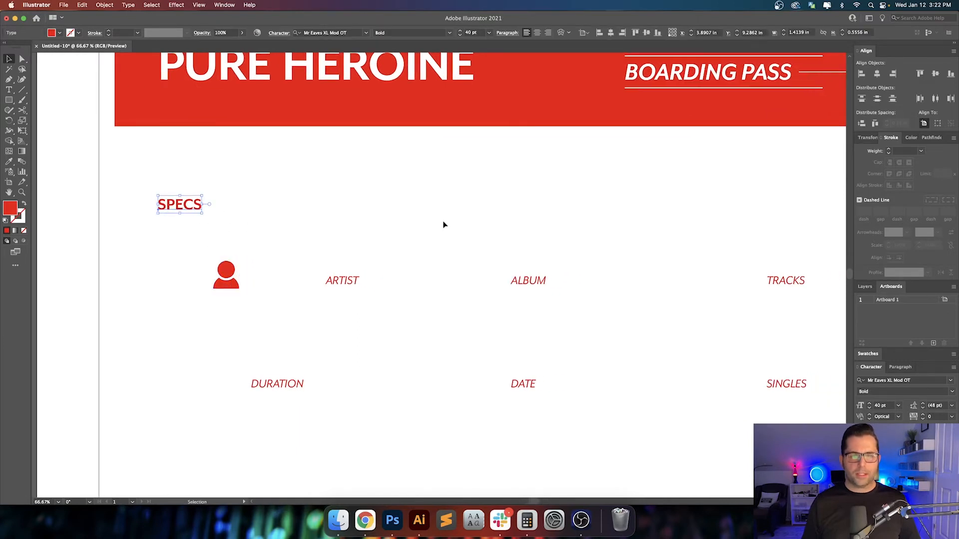
click(872, 138)
click(857, 154)
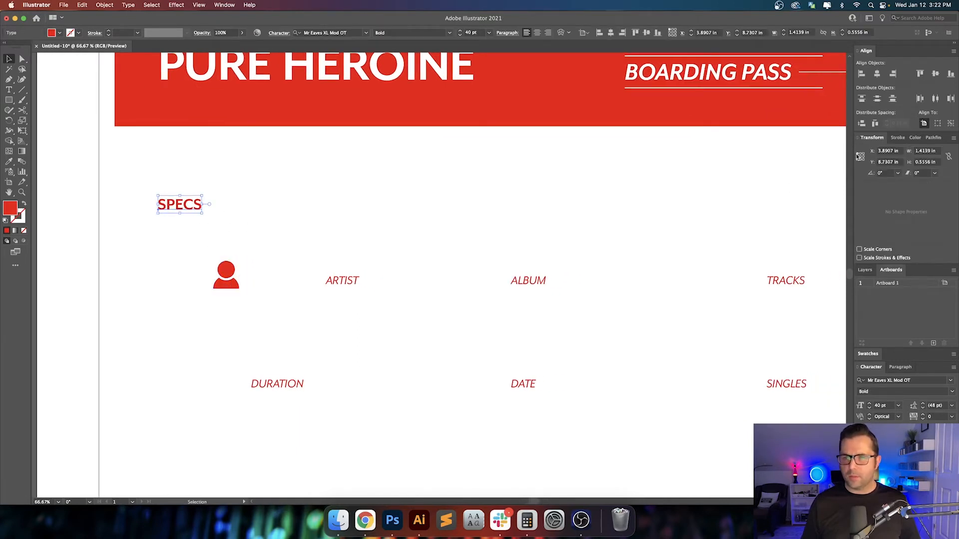
click(885, 152)
text(4)
key(Return)
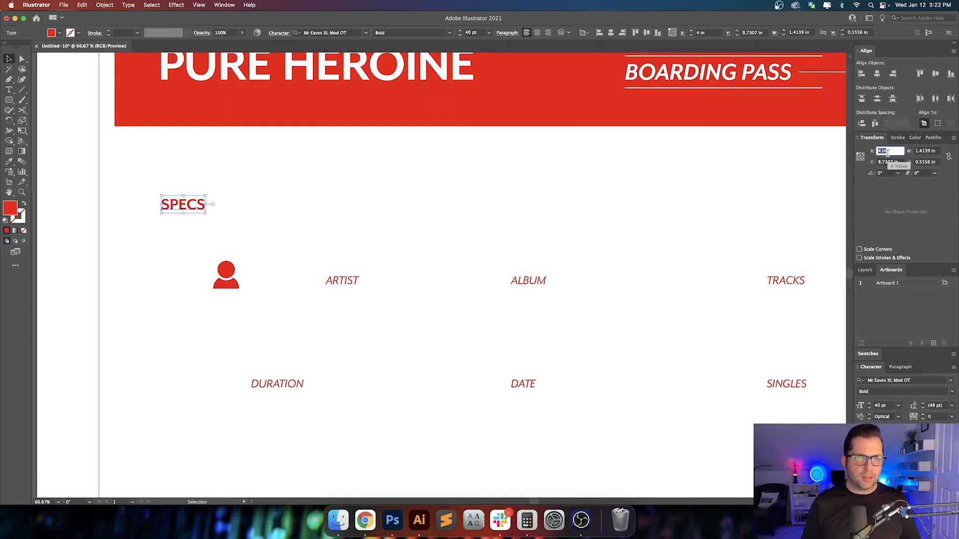
Nudge the SPECS heading's X position to 3.9861 in and check its left edge against the PURE HEROINE title
key(Down)
key(Down)
key(Down)
key(Up)
key(Up)
key(Up)
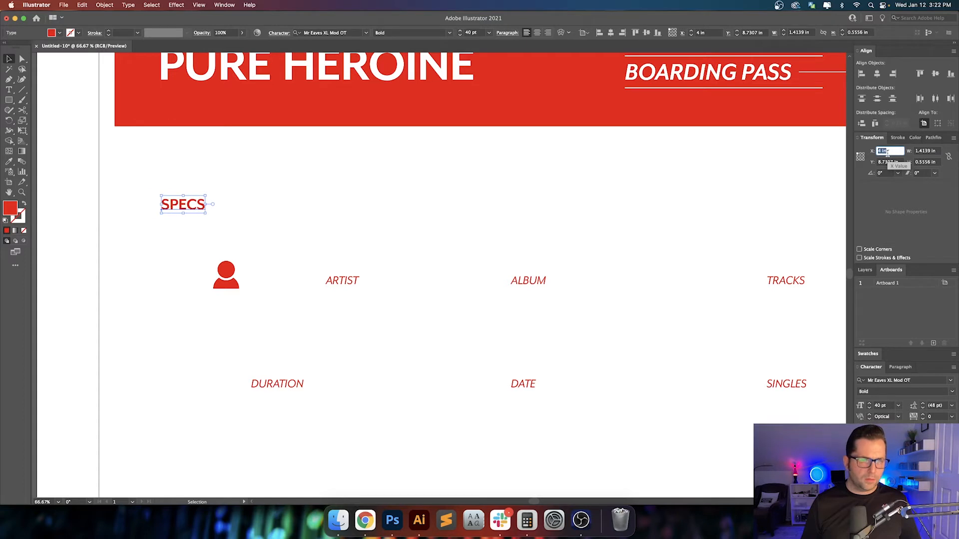
key(Return)
shift+click(365, 83)
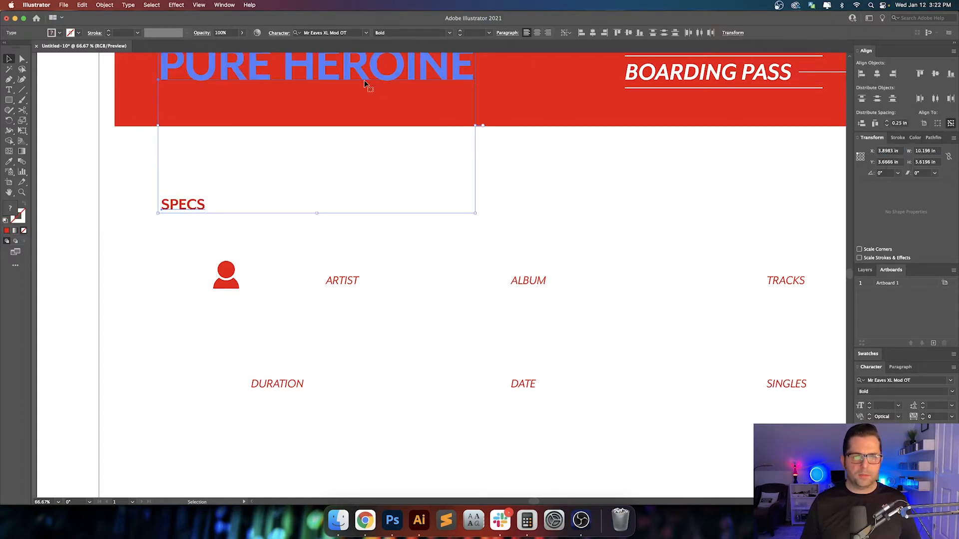
scroll(418, 165, down, 2)
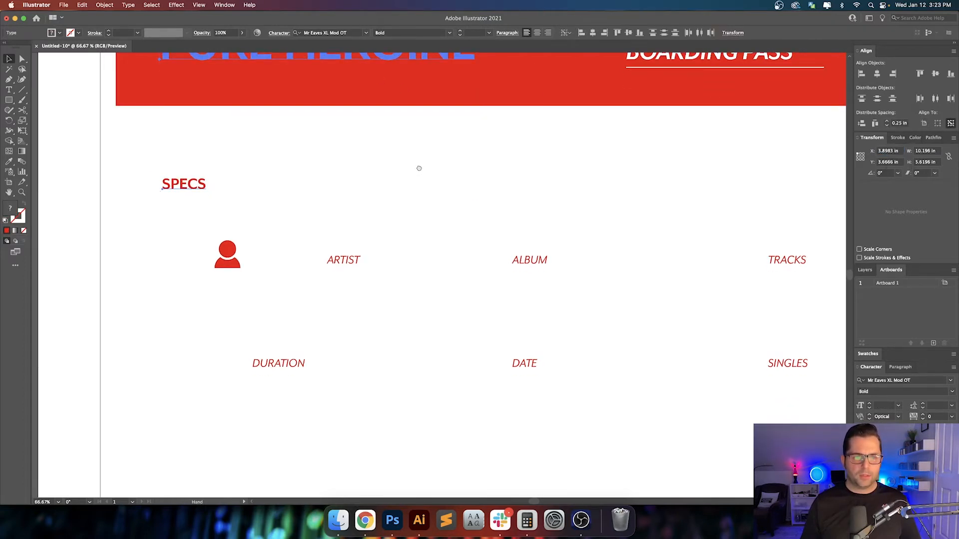
Set the SPECS heading's Y position to 9 in
click(198, 197)
click(185, 184)
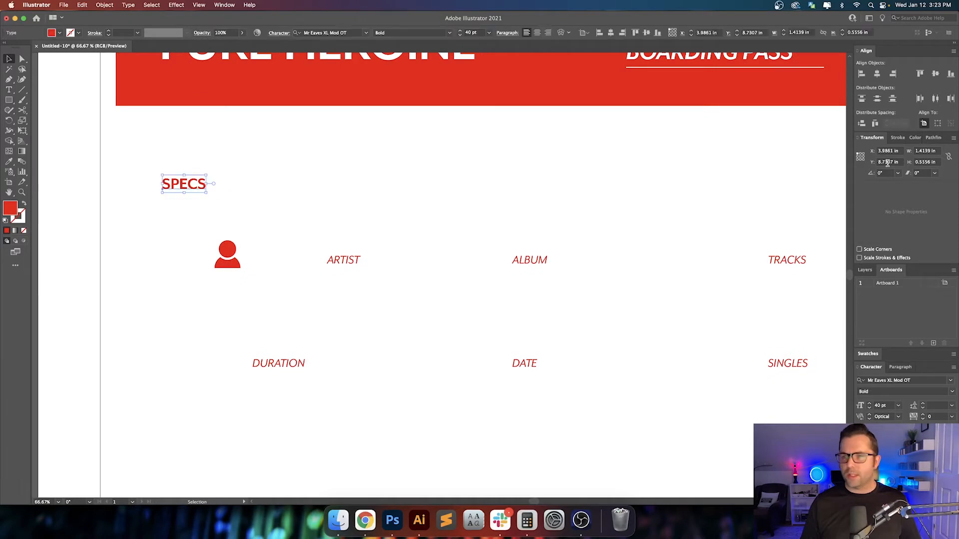
click(887, 163)
text(9)
key(Return)
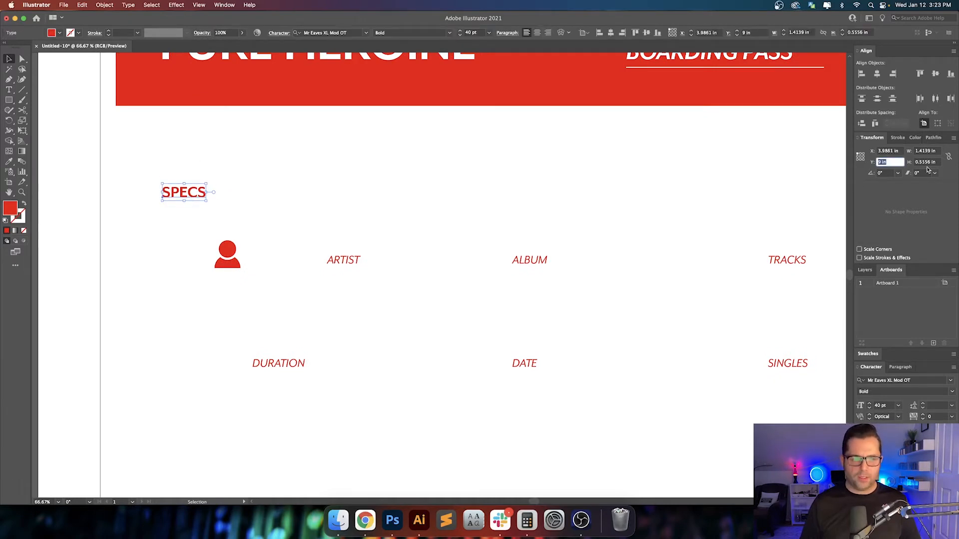
click(499, 224)
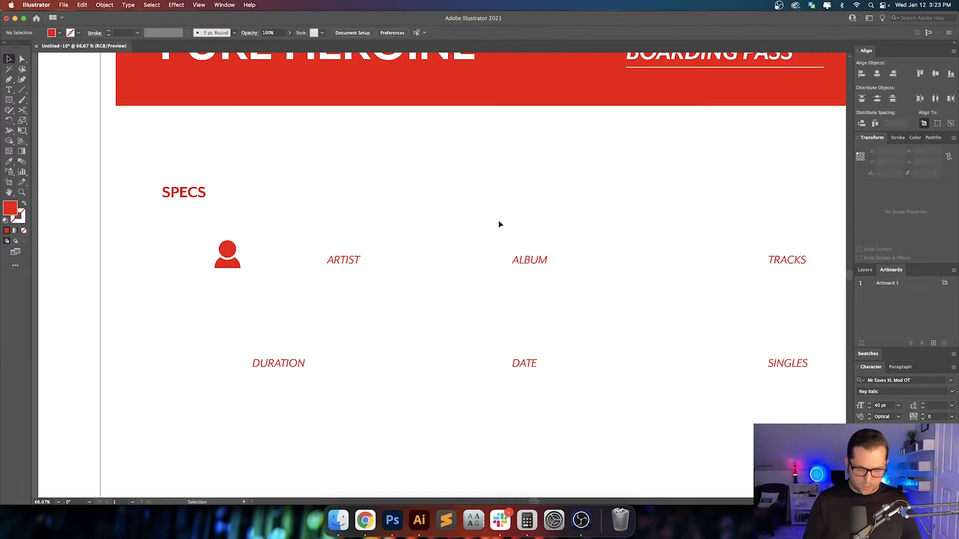
key(super+0)
drag(370, 249, 360, 235)
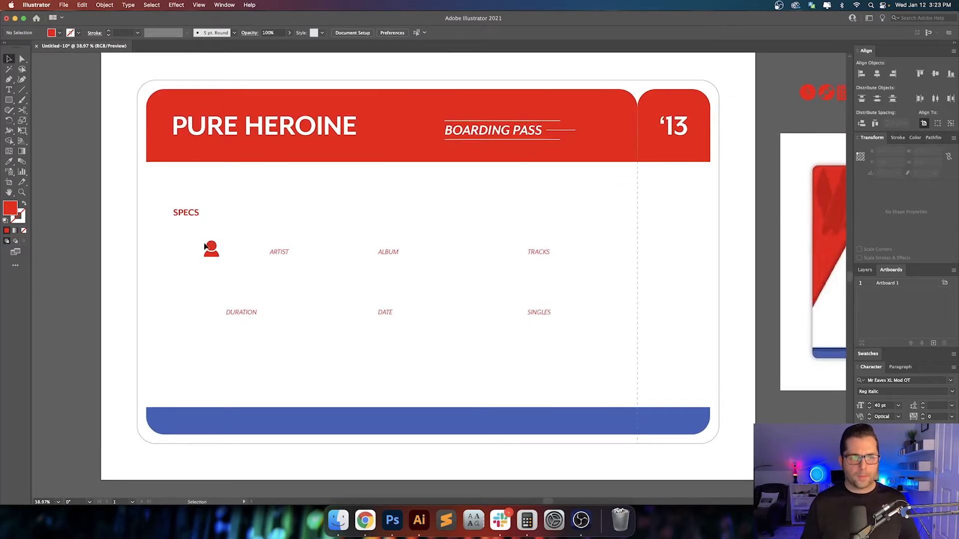
click(208, 251)
click(574, 342)
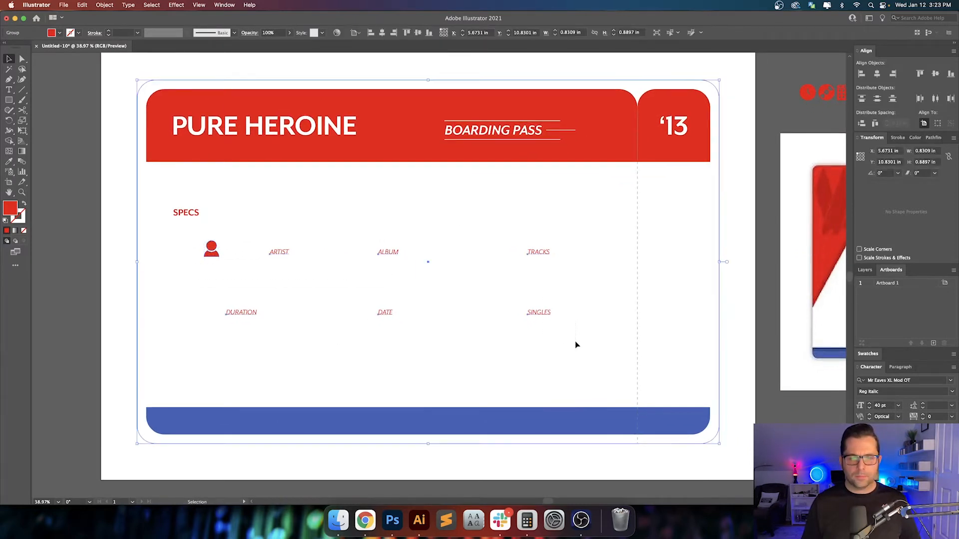
key(shift+x)
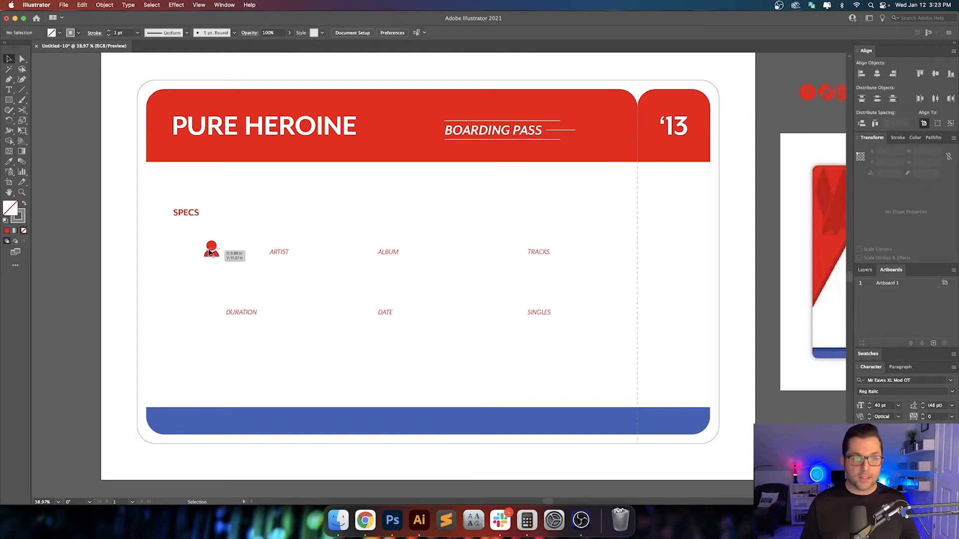
Move the ARTIST label directly beside the red person icon in the SPECS section
key(shift+x)
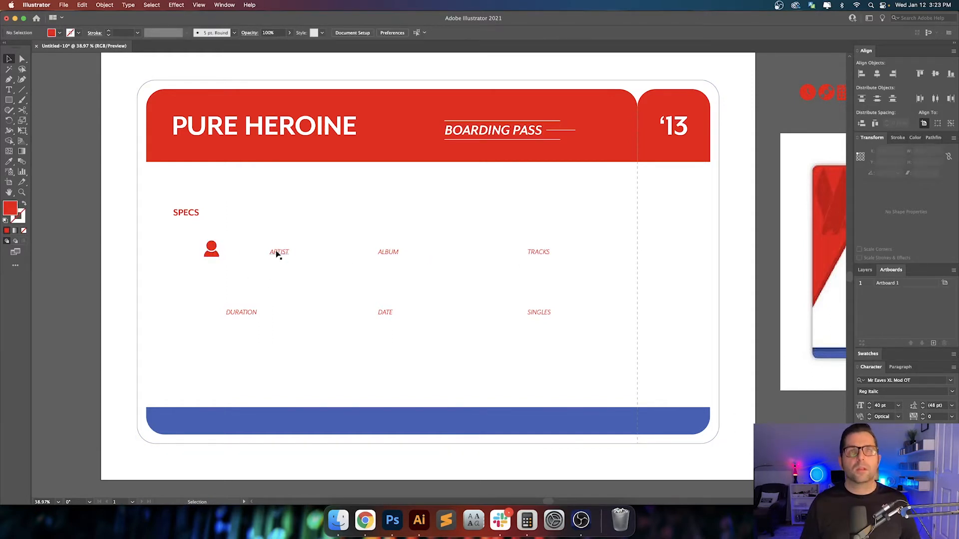
drag(277, 254, 232, 244)
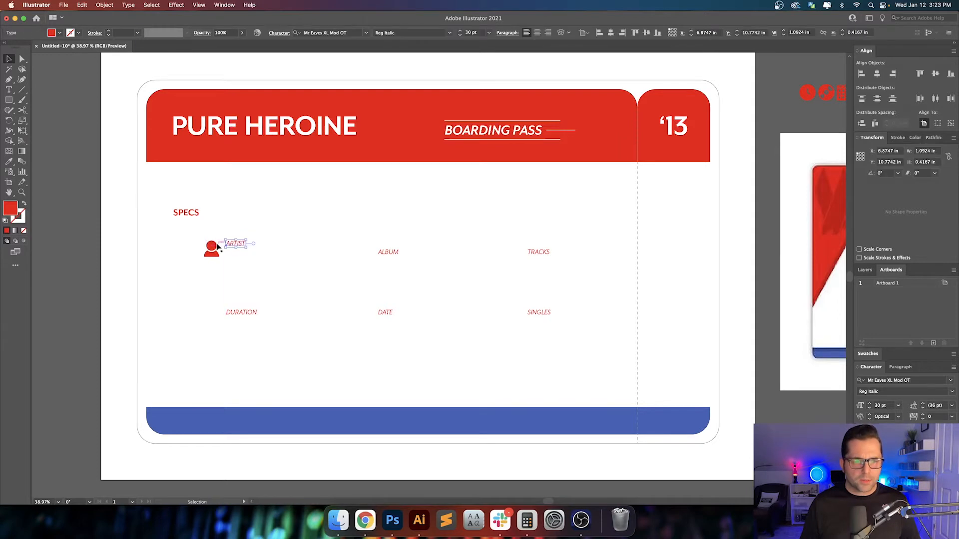
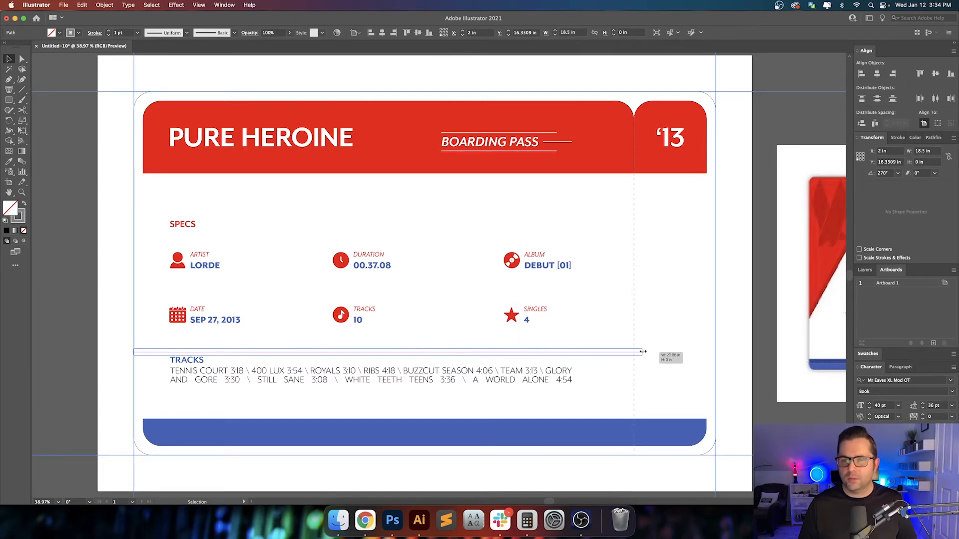
Stretch the horizontal dashed line above TRACKS to the vertical perforation line, making it about 27.5 in wide
scroll(655, 353, right, 10)
scroll(580, 355, left, 7)
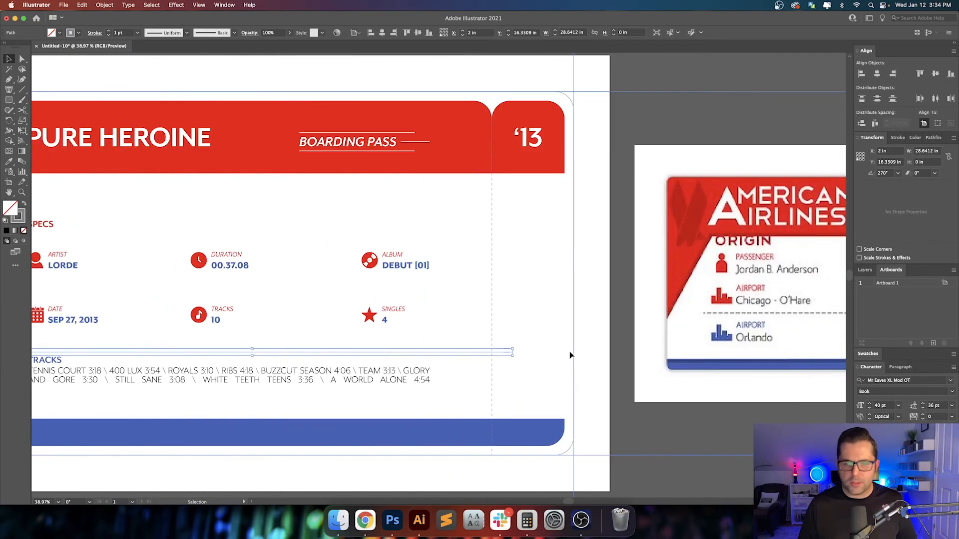
drag(514, 351, 492, 352)
Subtract 1 in from the horizontal dashed line's width so it stops short of the vertical perforation
click(932, 151)
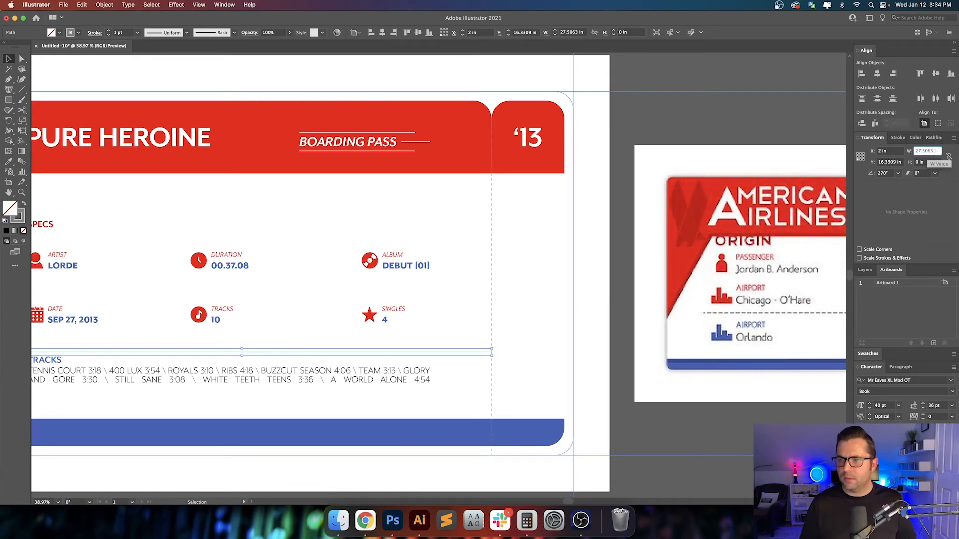
text(IN-1)
key(Return)
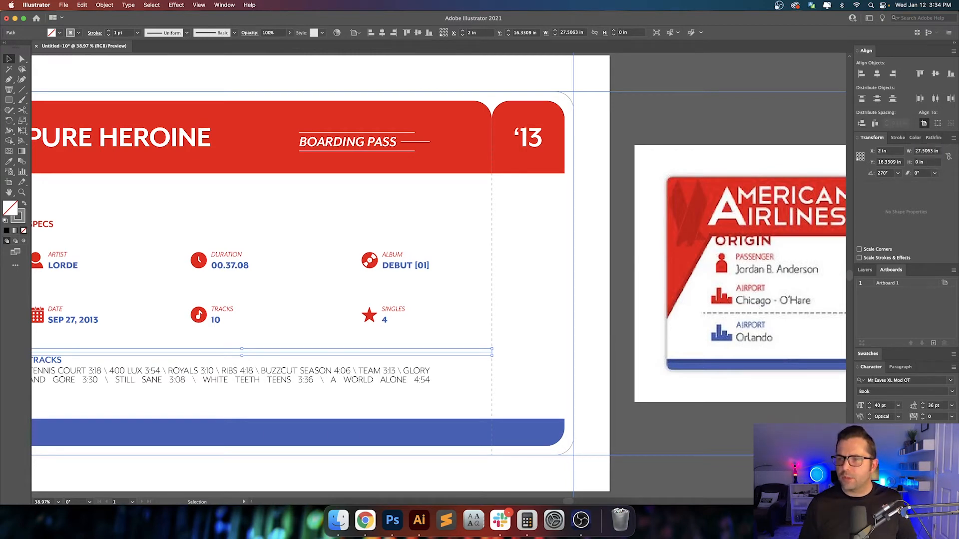
click(938, 152)
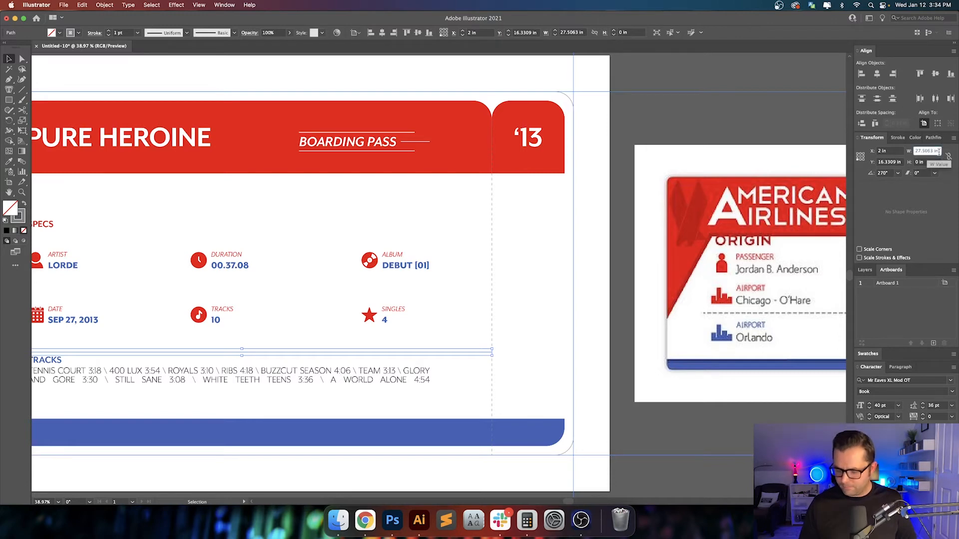
key(Down)
click(519, 363)
Adjust the track list's tracking to 54 to even out the word gaps in its two justified lines
drag(525, 364, 597, 344)
drag(398, 363, 434, 364)
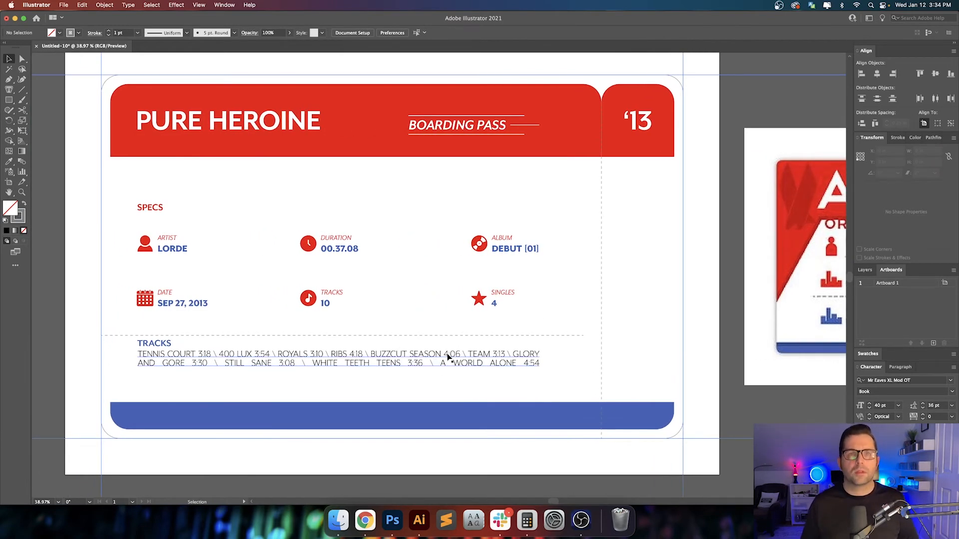
click(395, 363)
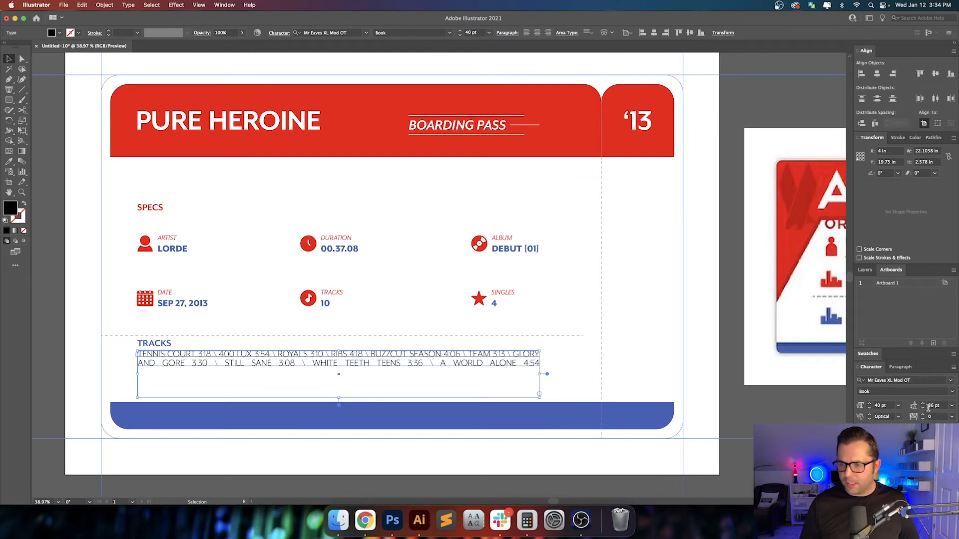
click(936, 416)
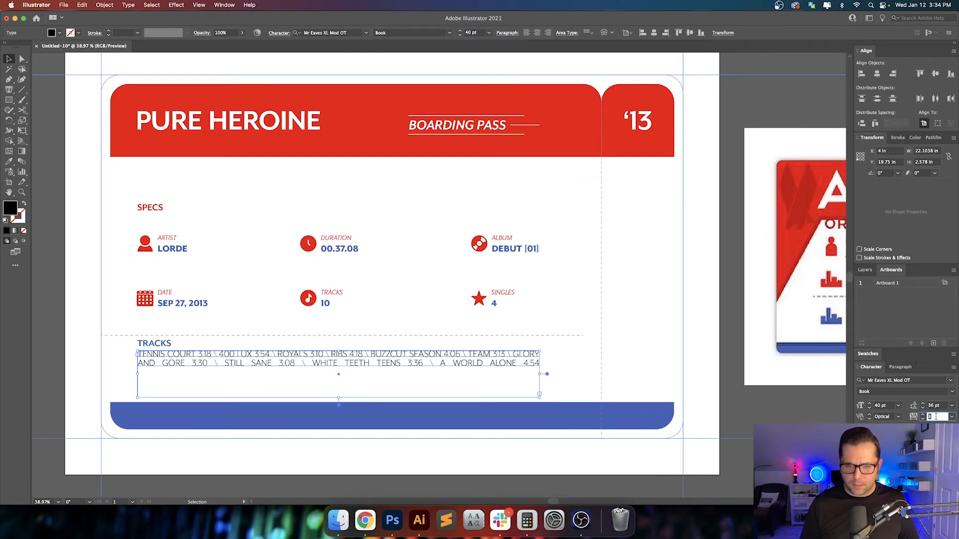
key(Up)
key(Up)
key(Up)
key(Up)
key(Down)
key(Down)
key(Down)
key(Down)
key(Down)
key(Down)
key(shift+Down)
key(shift+Down)
key(shift+Down)
key(shift+Down)
key(shift+Up)
key(shift+Up)
key(shift+Up)
key(Up)
key(Up)
key(Up)
key(Up)
key(Up)
key(Up)
key(Down)
key(Down)
key(Up)
key(Down)
key(Return)
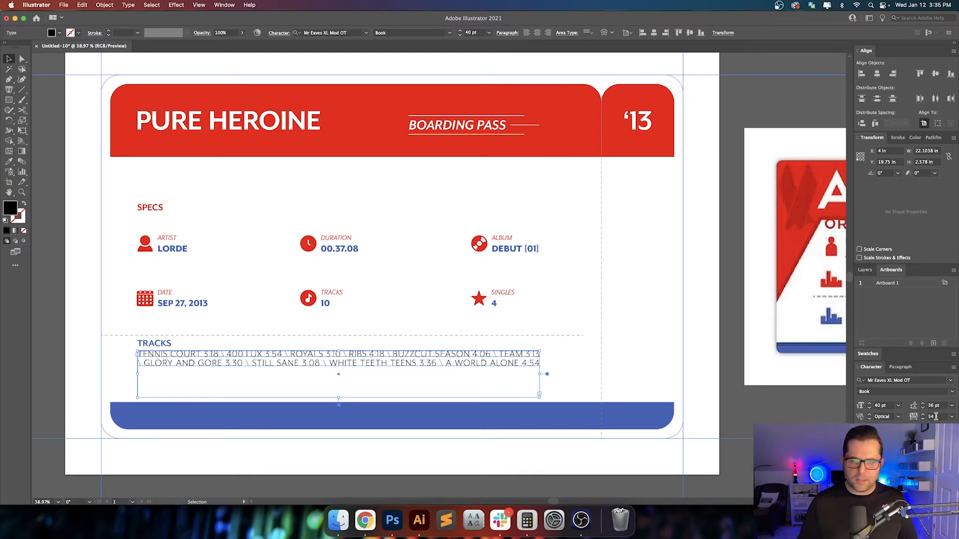
Set the track list's leading to 40 pt
click(934, 406)
text(40)
key(Return)
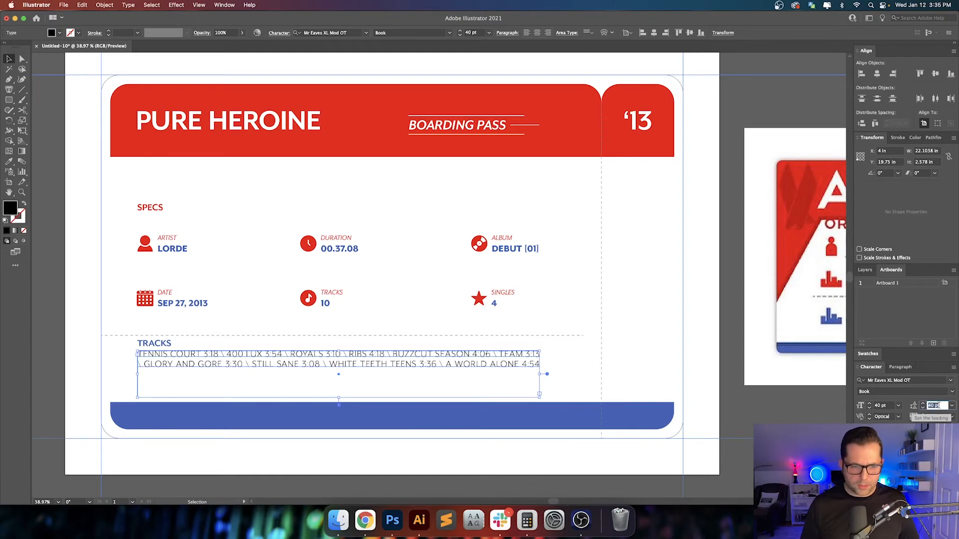
click(629, 385)
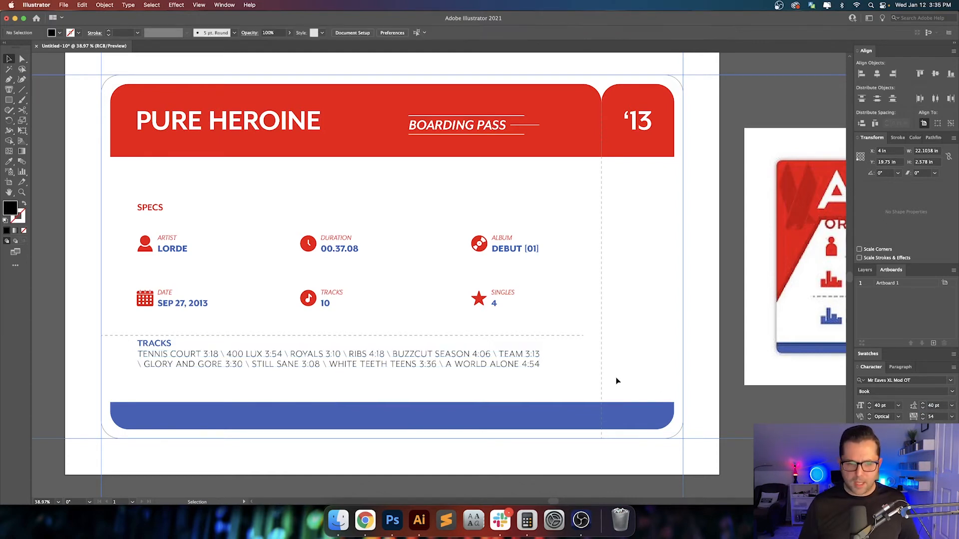
drag(620, 375, 643, 372)
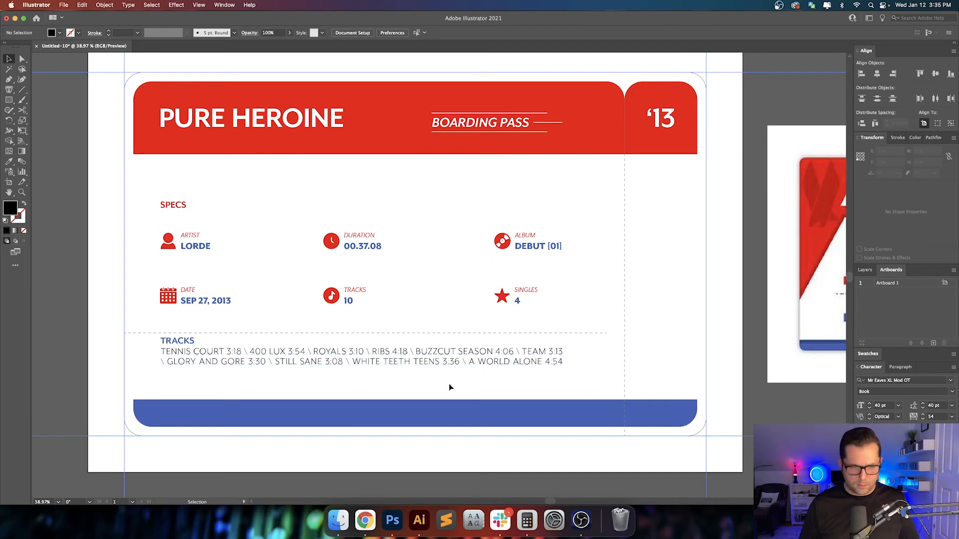
Reduce the track list's tracking to 42 so the second line starts with GLORY AND GORE
key(t)
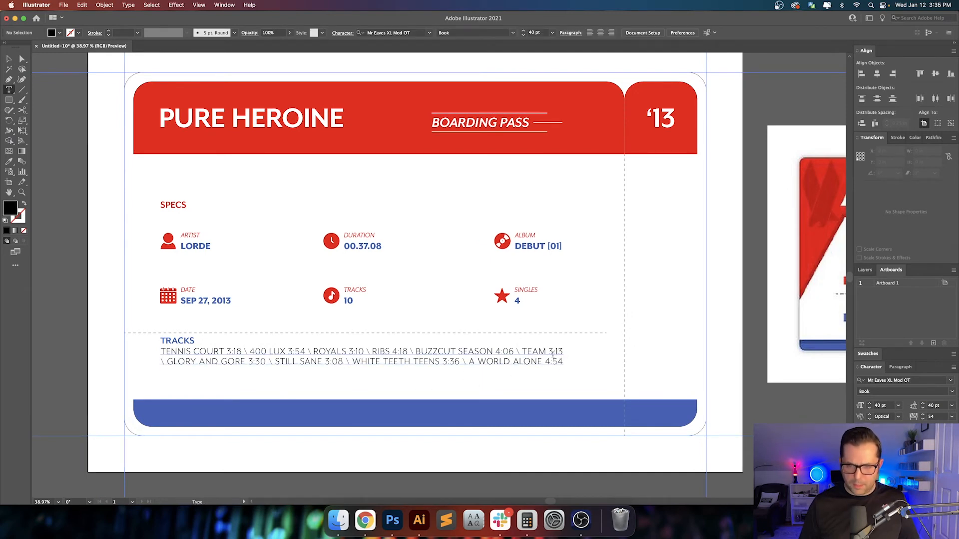
click(553, 353)
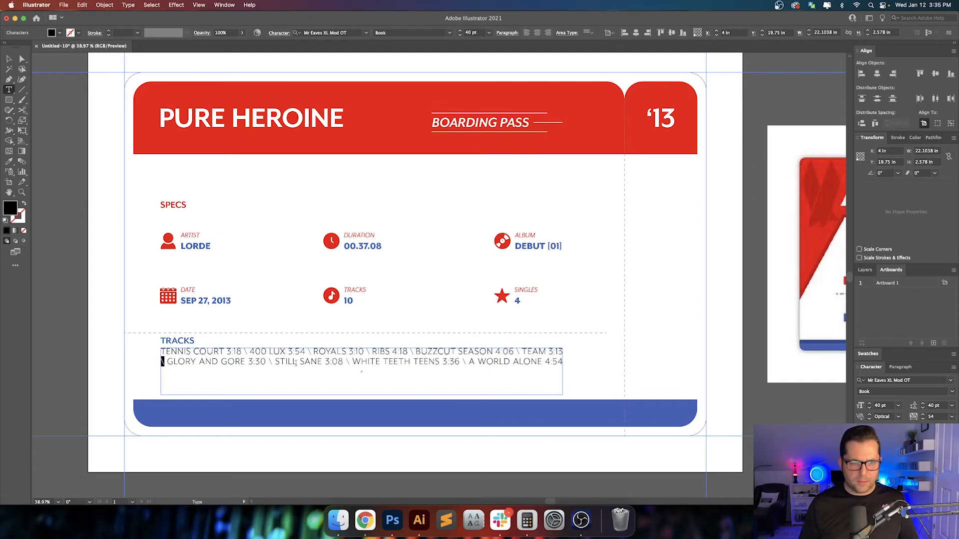
triple_click(446, 352)
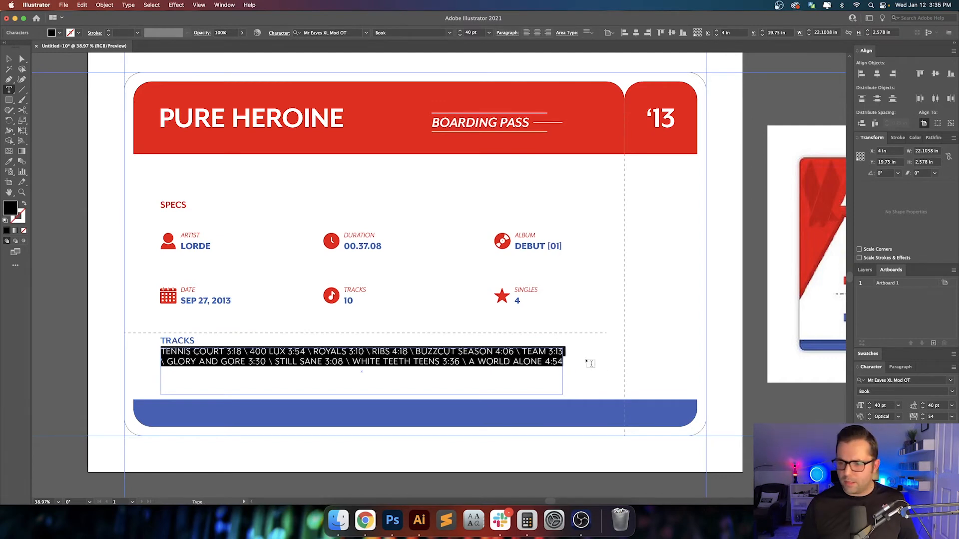
key(Escape)
click(932, 417)
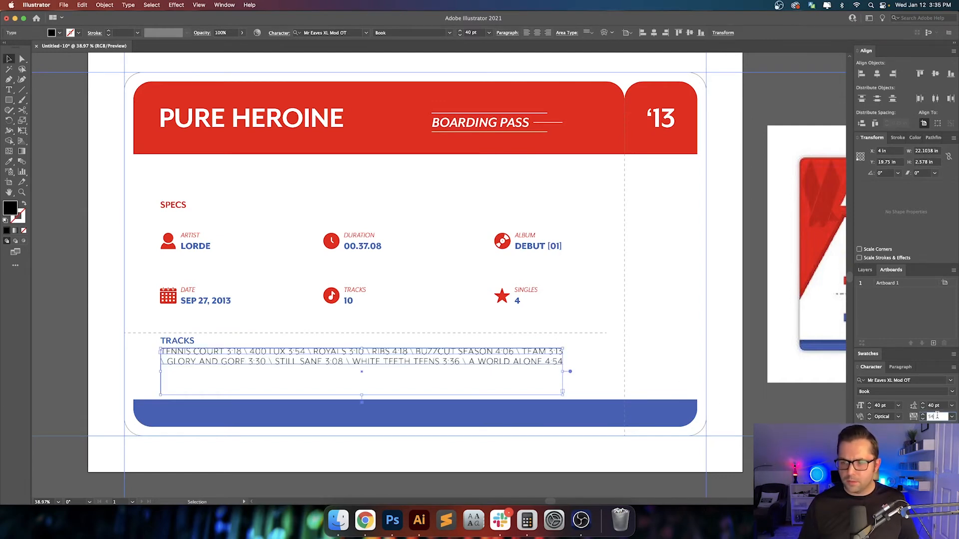
key(shift+Down)
key(shift+Down)
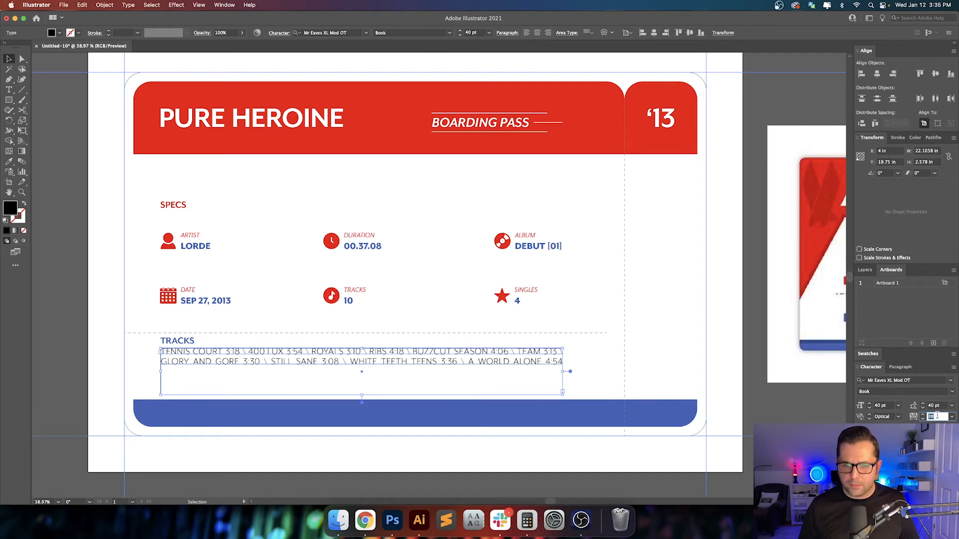
key(shift+Up)
key(Down)
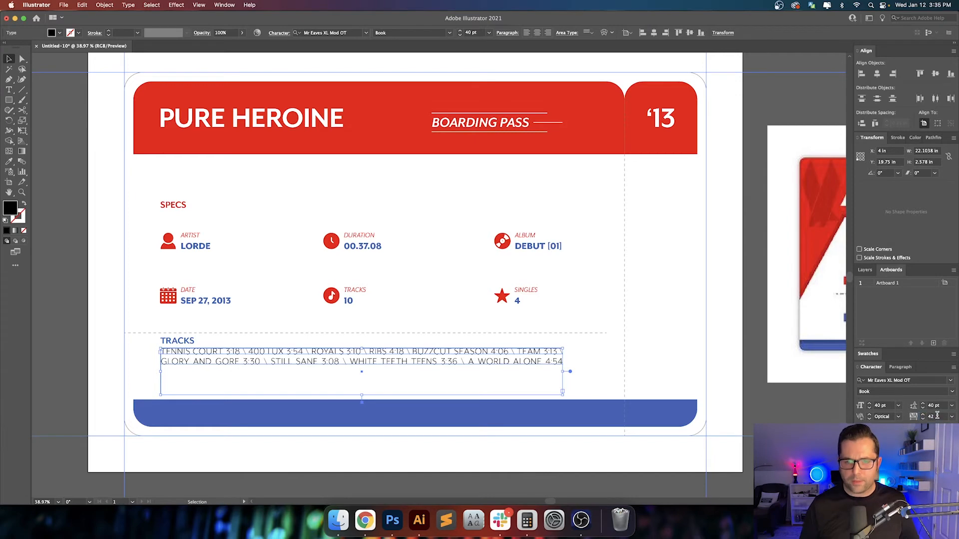
click(671, 376)
scroll(669, 377, left, 2)
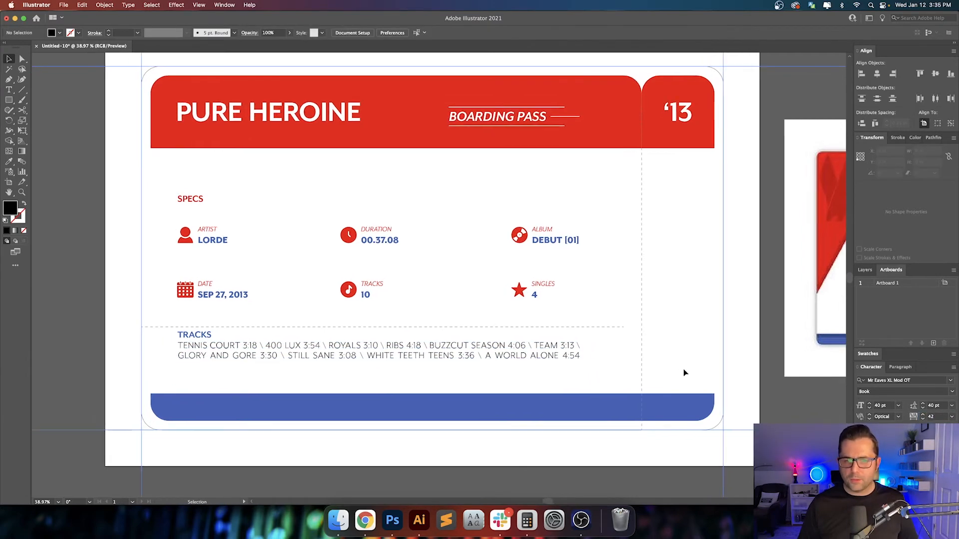
scroll(514, 383, up, 1)
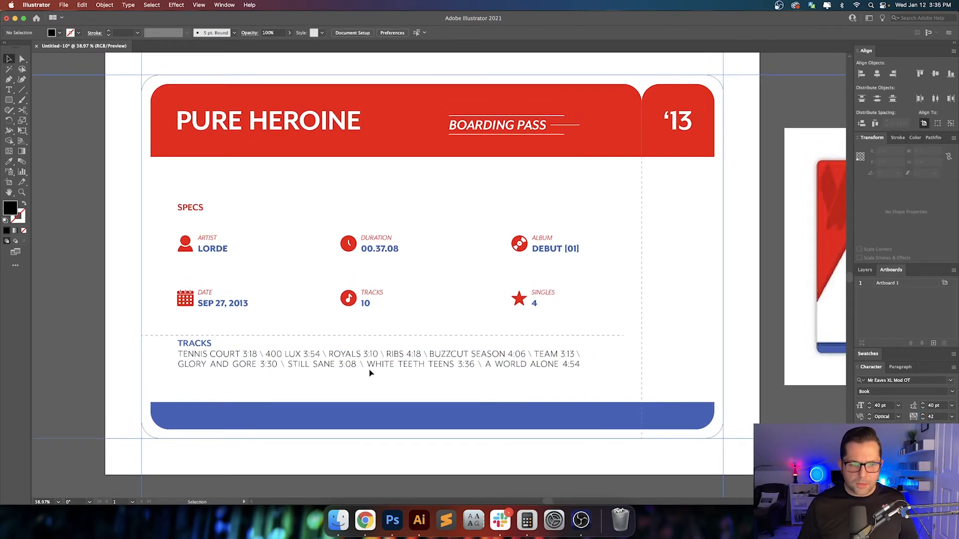
Recolor the track list text with the blue sampled from the TRACKS heading
click(225, 352)
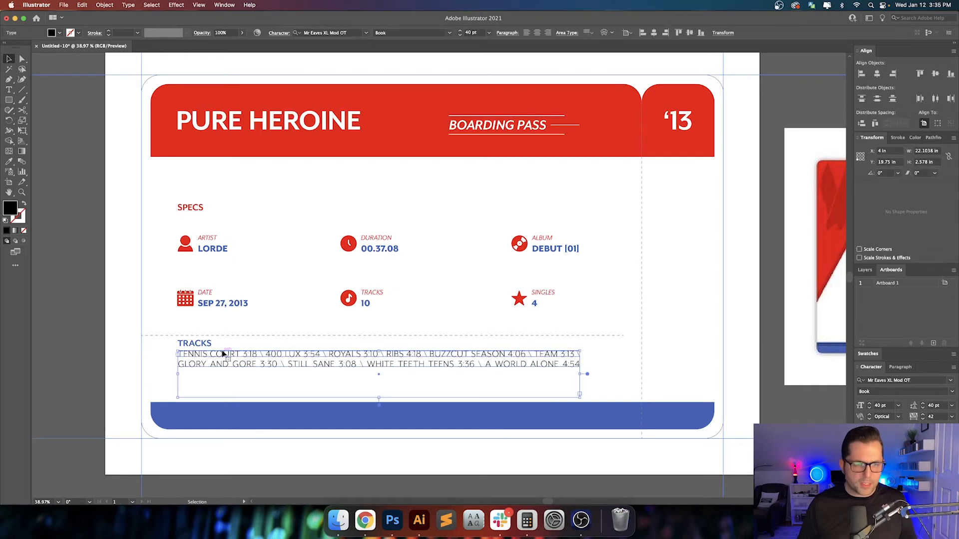
scroll(187, 352, up, 4)
drag(222, 359, 250, 278)
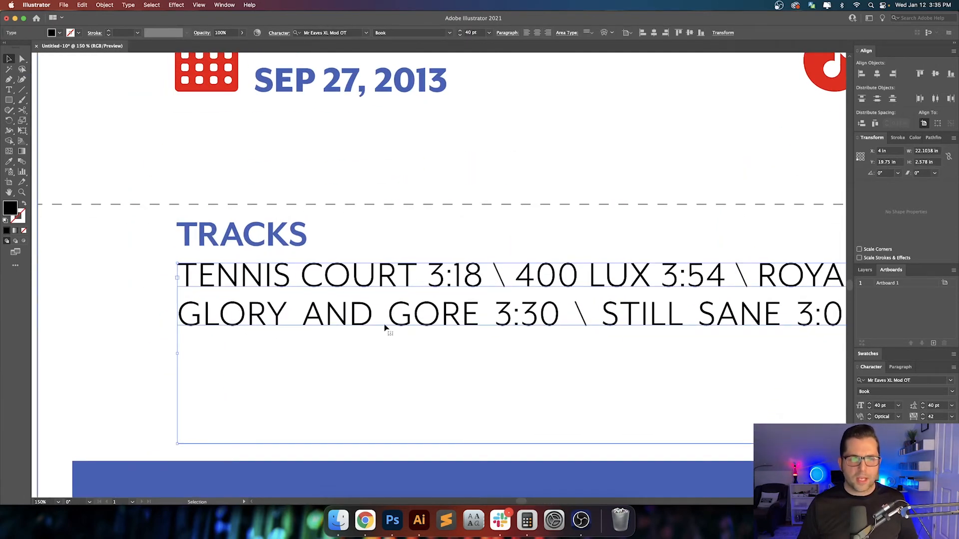
key(i)
click(259, 238)
key(v)
click(380, 242)
click(358, 273)
Set the titles TENNIS COURT and 400 LUX in the track list to Book Italic, leaving out their durations
key(t)
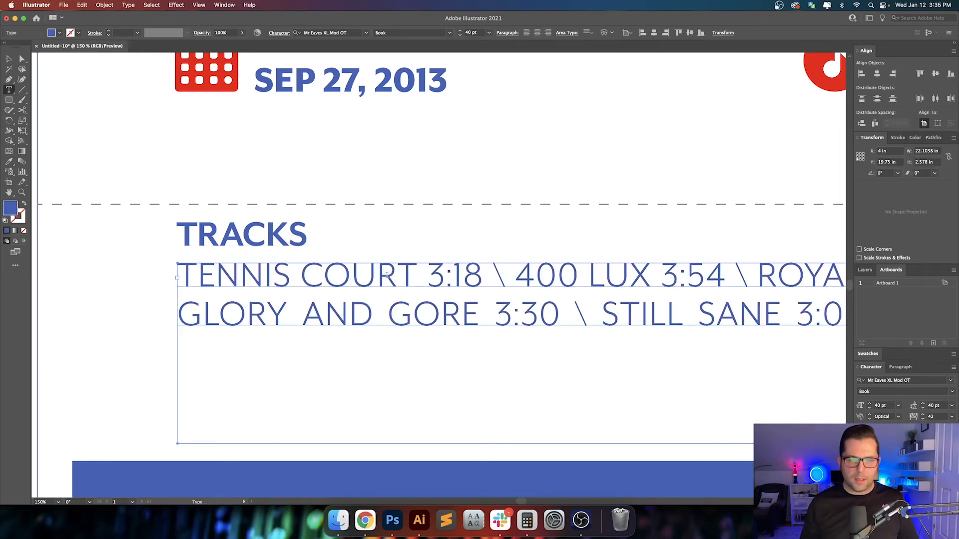
drag(418, 274, 177, 274)
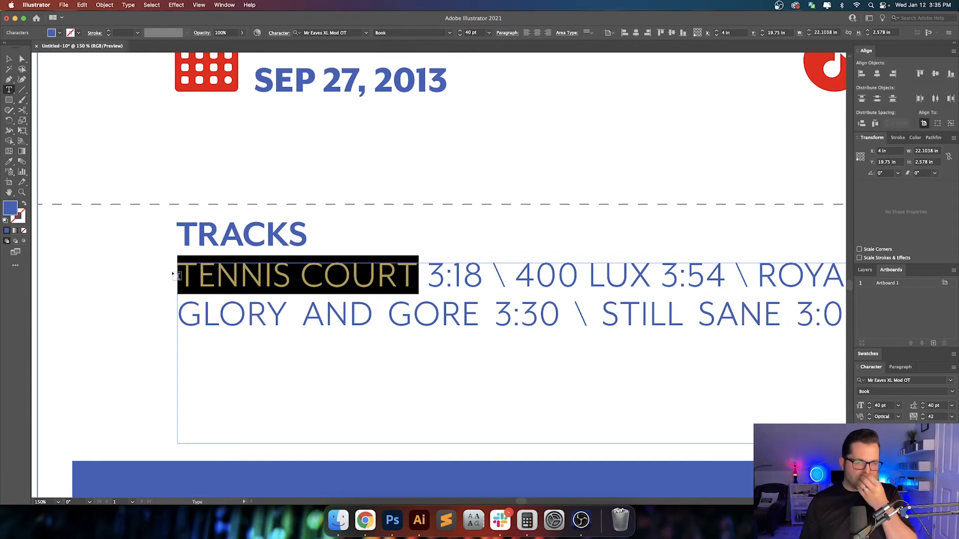
click(449, 32)
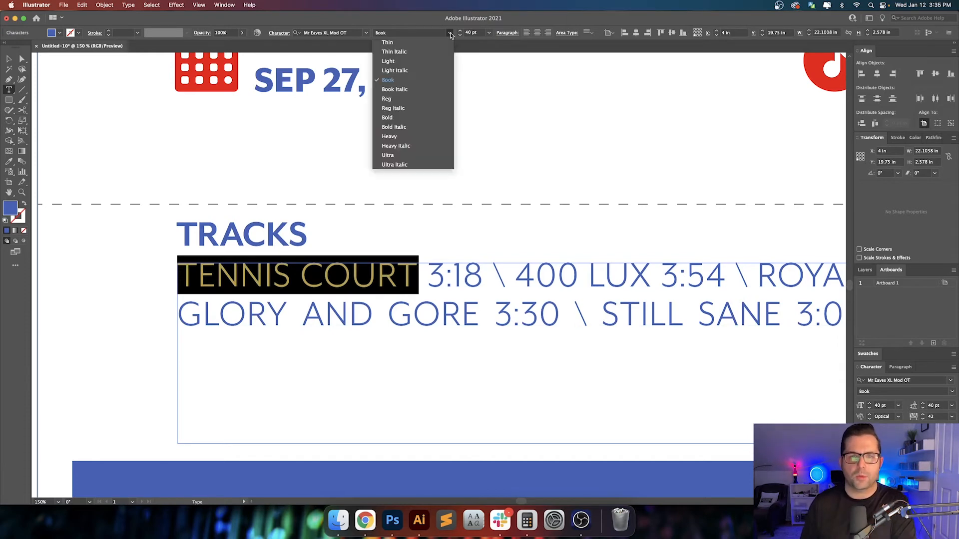
click(420, 89)
scroll(424, 247, right, 5)
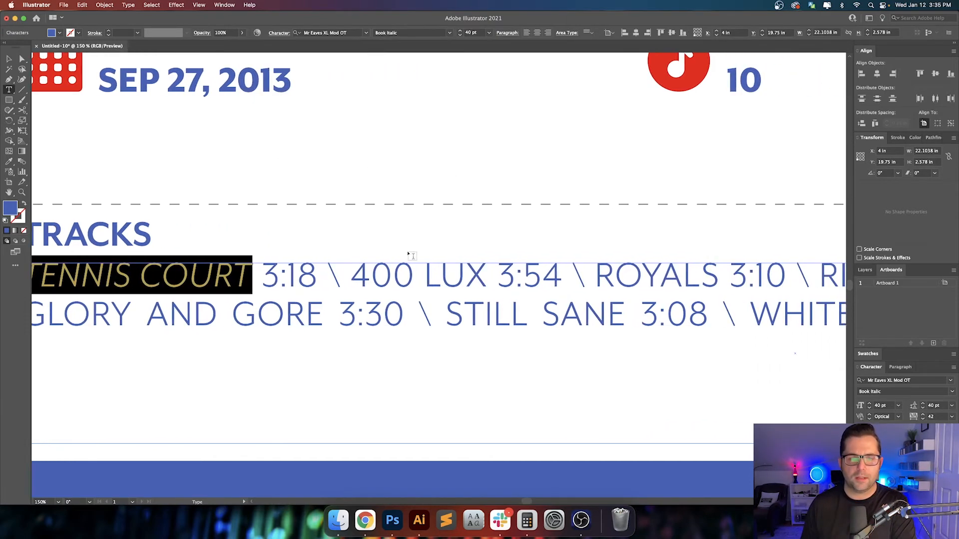
drag(352, 275, 484, 274)
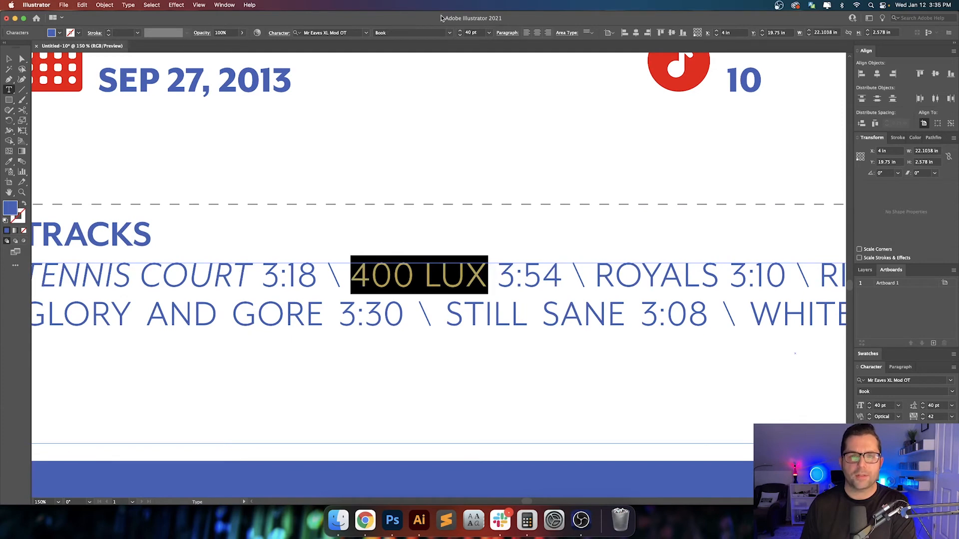
click(449, 33)
click(419, 89)
Set the titles ROYALS and RIBS in the track list to Book Italic, leaving out their durations
scroll(554, 349, right, 2)
scroll(555, 349, right, 2)
drag(448, 274, 573, 275)
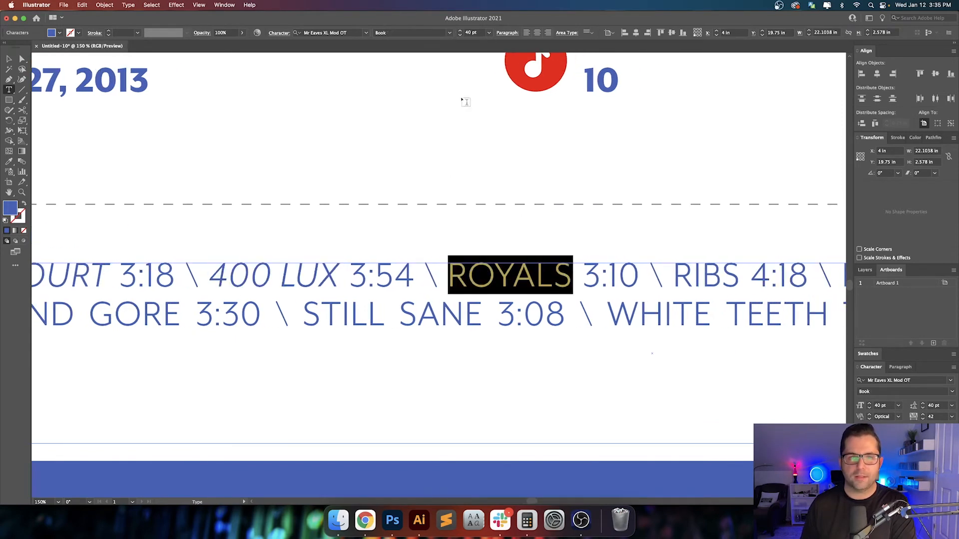
click(449, 32)
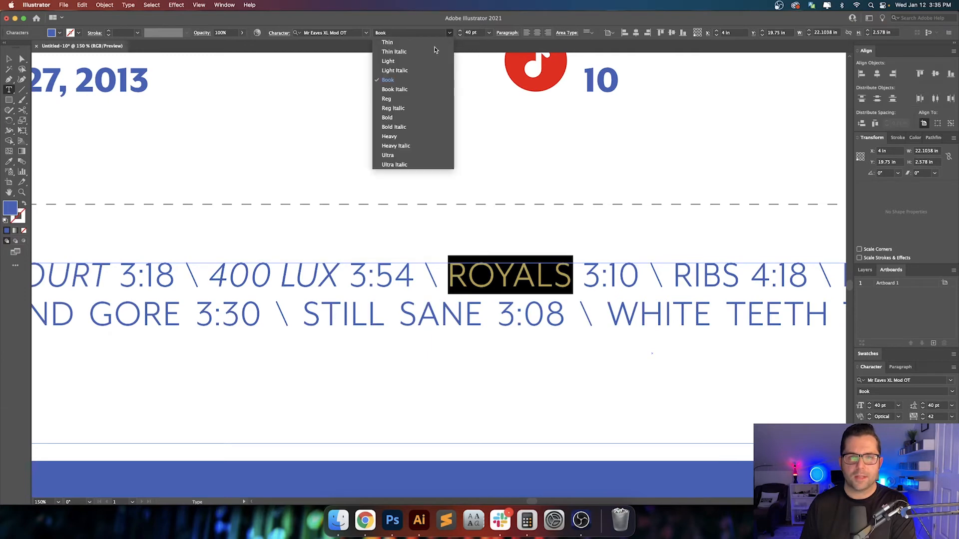
click(418, 91)
scroll(526, 203, right, 2)
double_click(421, 271)
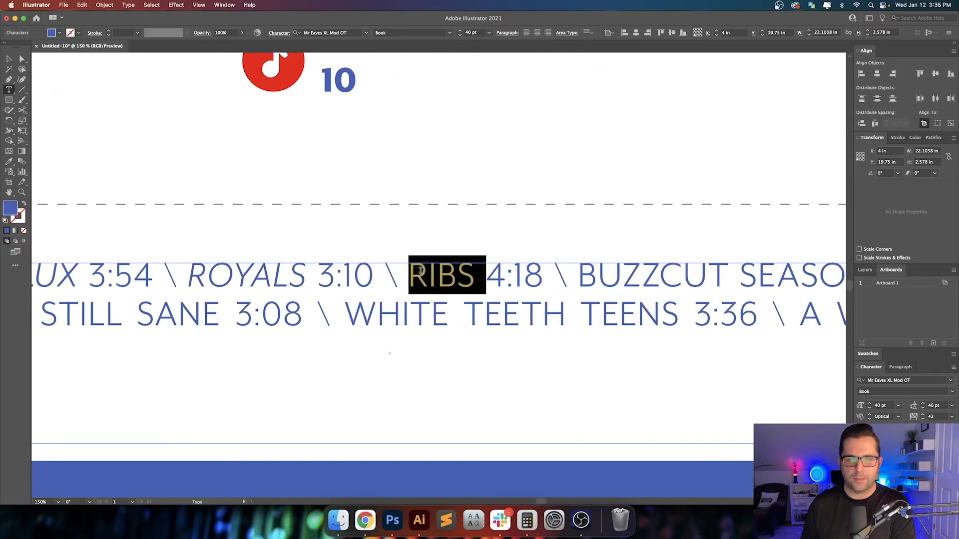
drag(410, 274, 471, 273)
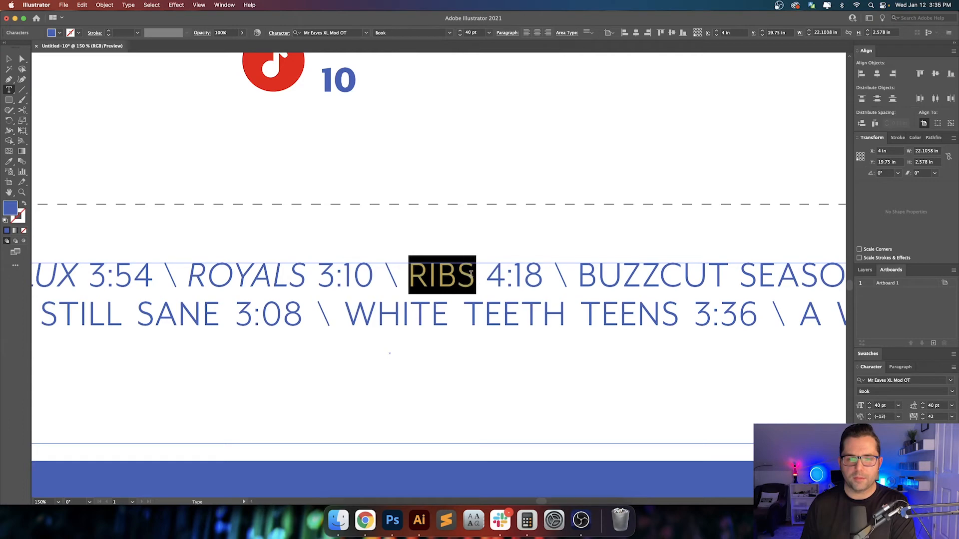
click(449, 33)
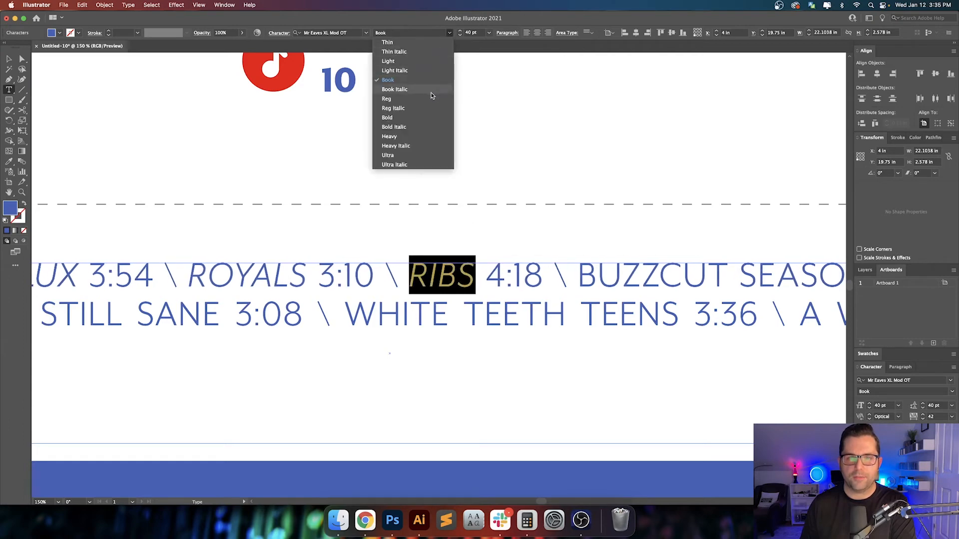
click(433, 96)
Set the titles BUZZCUT SEASON and TEAM in the track list to Book Italic, leaving out their durations
scroll(541, 283, right, 1)
drag(530, 277, 822, 277)
click(453, 35)
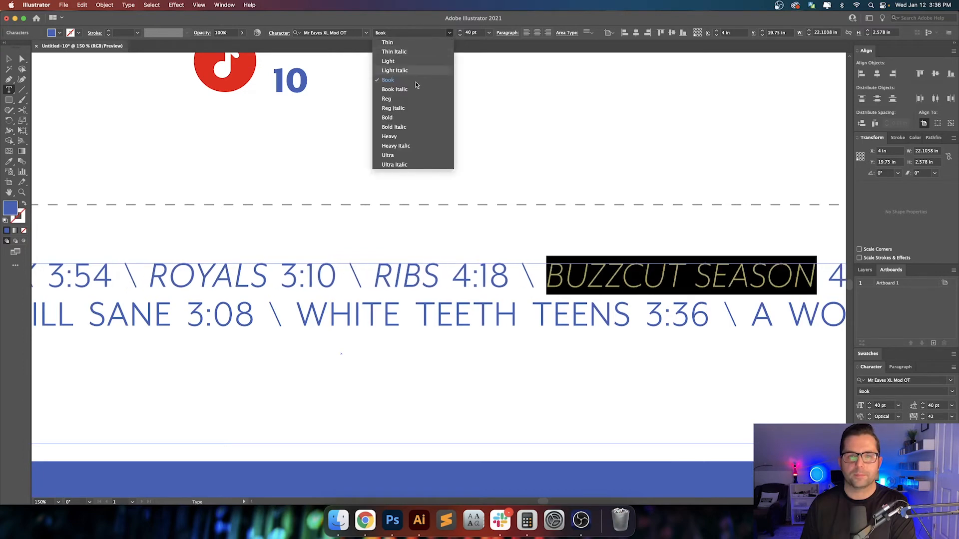
click(412, 91)
scroll(585, 175, right, 10)
scroll(570, 190, right, 1)
drag(391, 275, 483, 276)
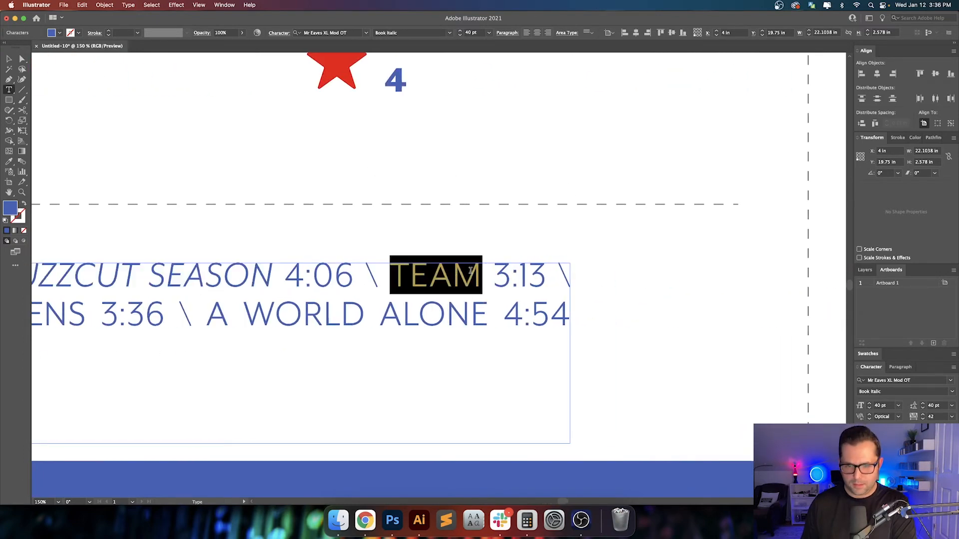
click(451, 33)
click(412, 91)
Set the titles GLORY AND GORE and STILL SANE in the track list to Book Italic, leaving out their durations
key(super+minus)
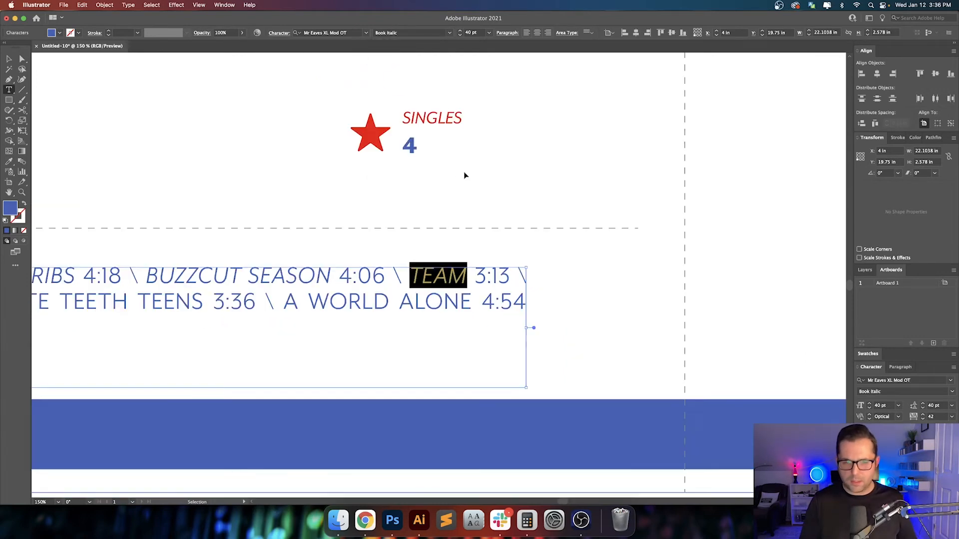
key(super+minus)
key(super+minus)
scroll(474, 188, left, 1)
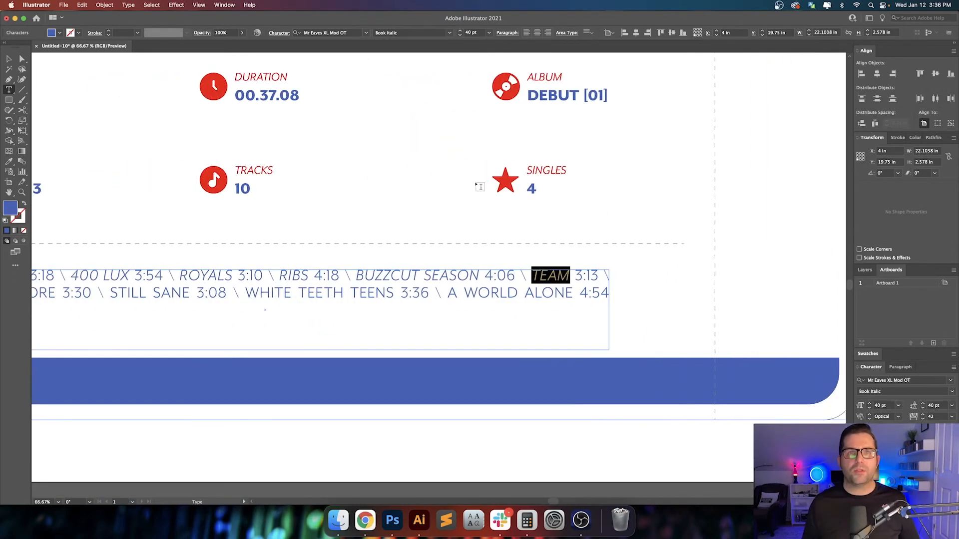
scroll(479, 187, left, 10)
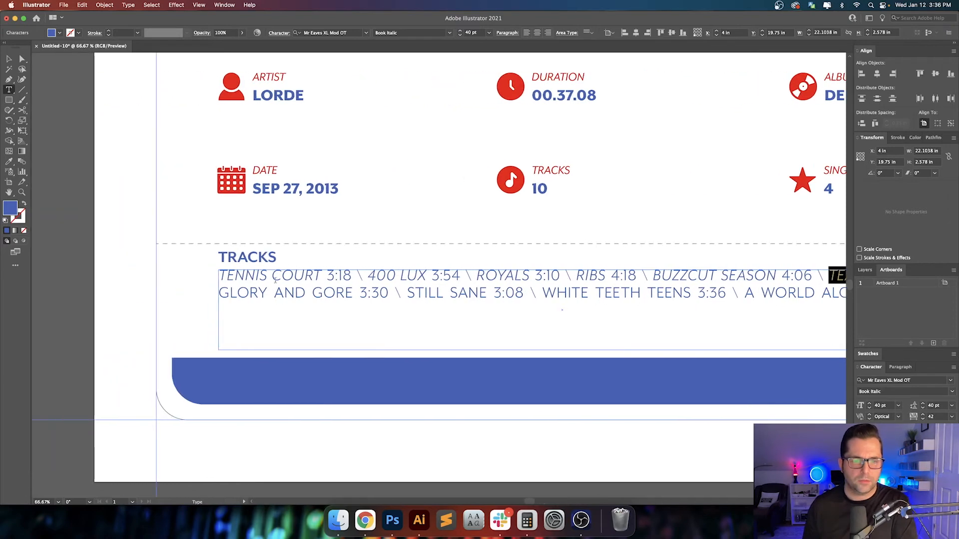
drag(354, 294, 221, 293)
click(449, 34)
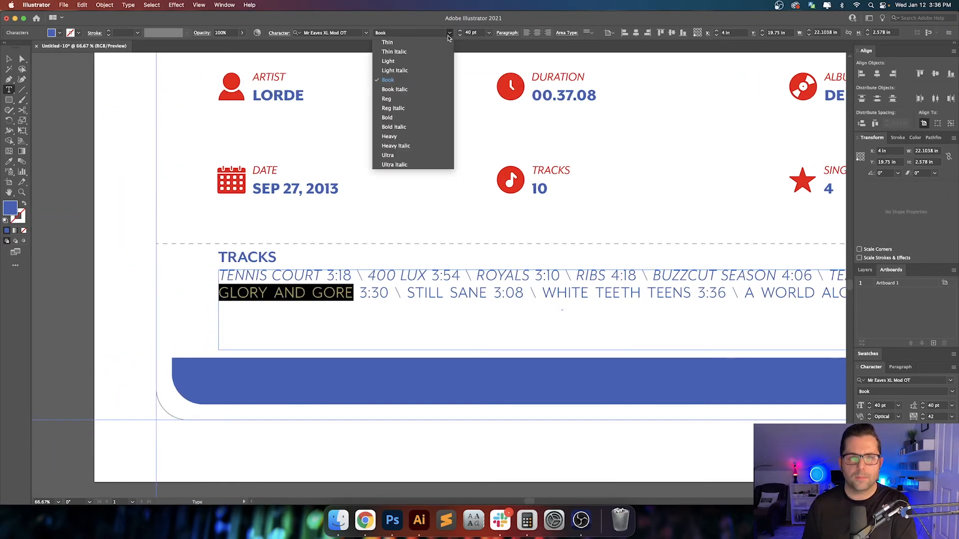
click(422, 80)
drag(403, 293, 481, 294)
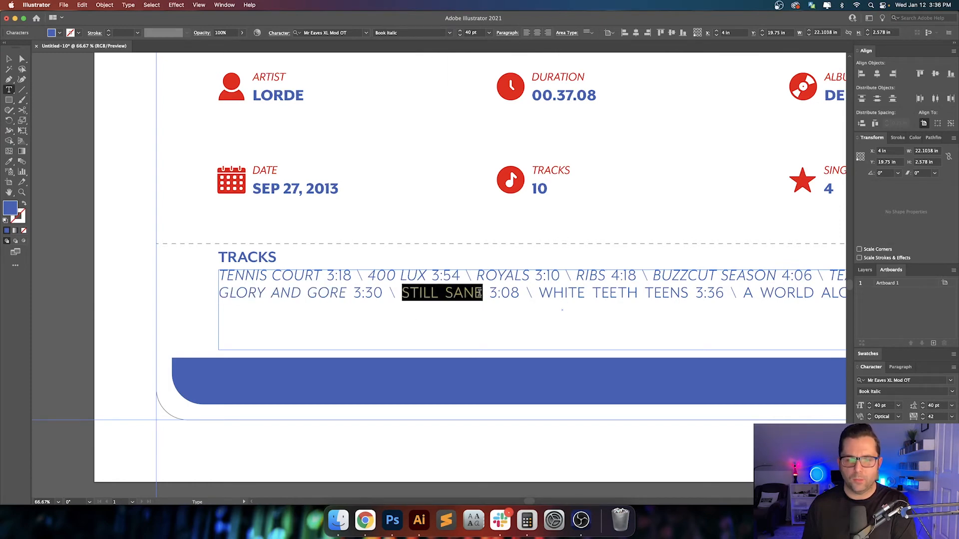
click(451, 33)
click(427, 91)
Set the whole title WHITE TEETH TEENS in the track list to Book Italic, leaving out its duration
click(540, 291)
drag(541, 293, 635, 293)
click(449, 32)
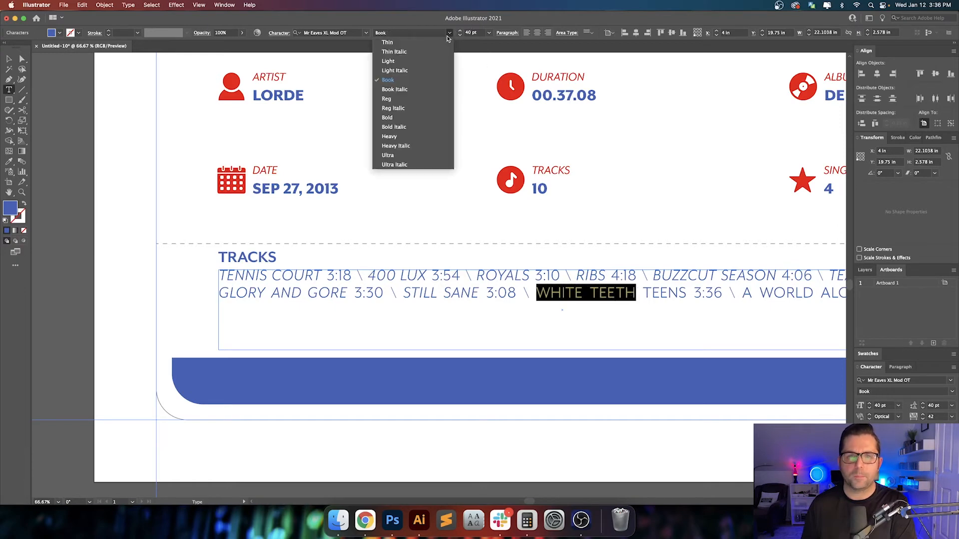
click(427, 91)
scroll(650, 225, right, 5)
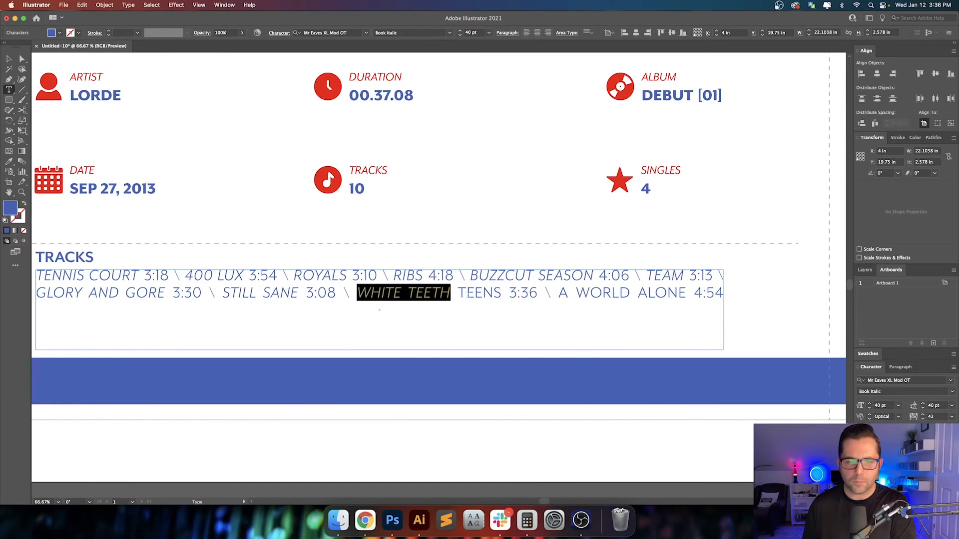
click(487, 293)
drag(494, 292, 359, 293)
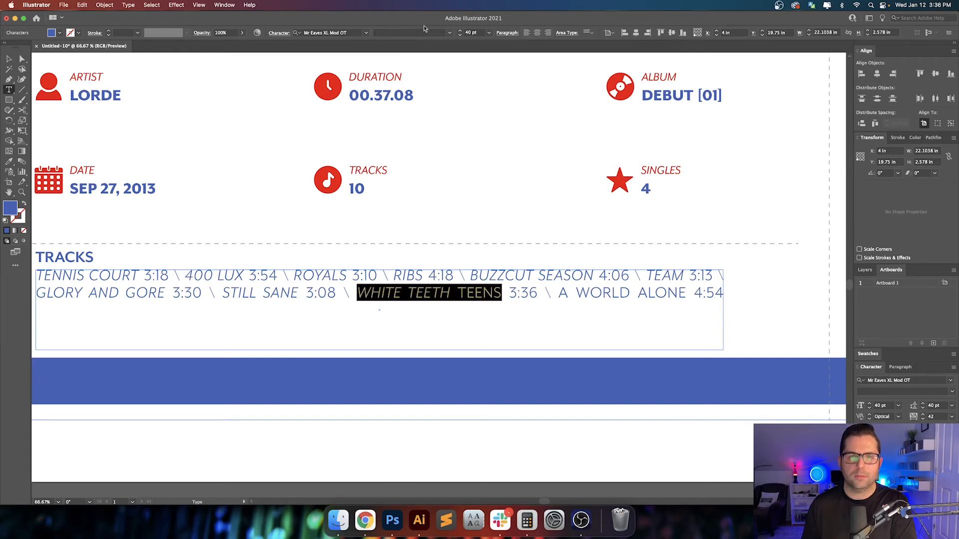
click(450, 33)
click(424, 90)
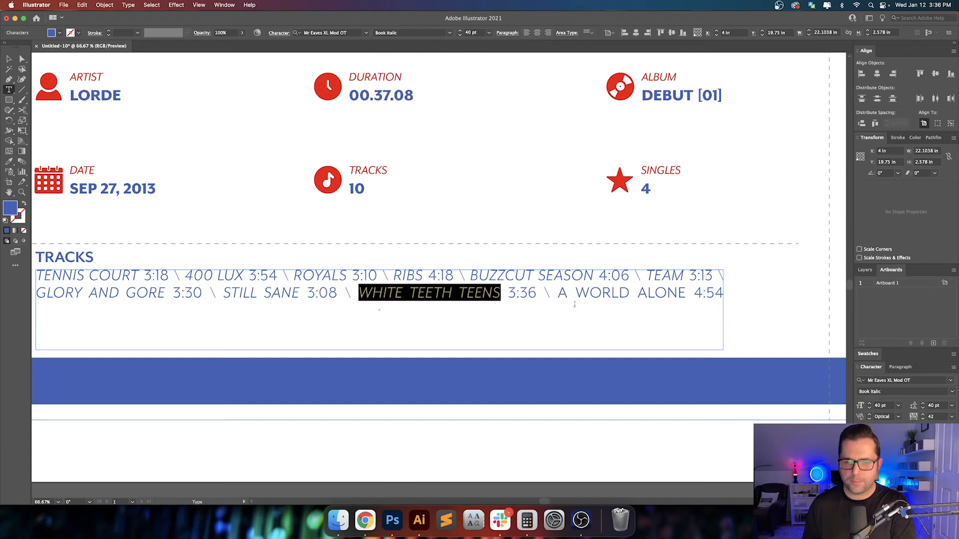
Set the title A WORLD ALONE in the track list to Book Italic, leaving out its duration
double_click(563, 293)
drag(563, 294, 686, 295)
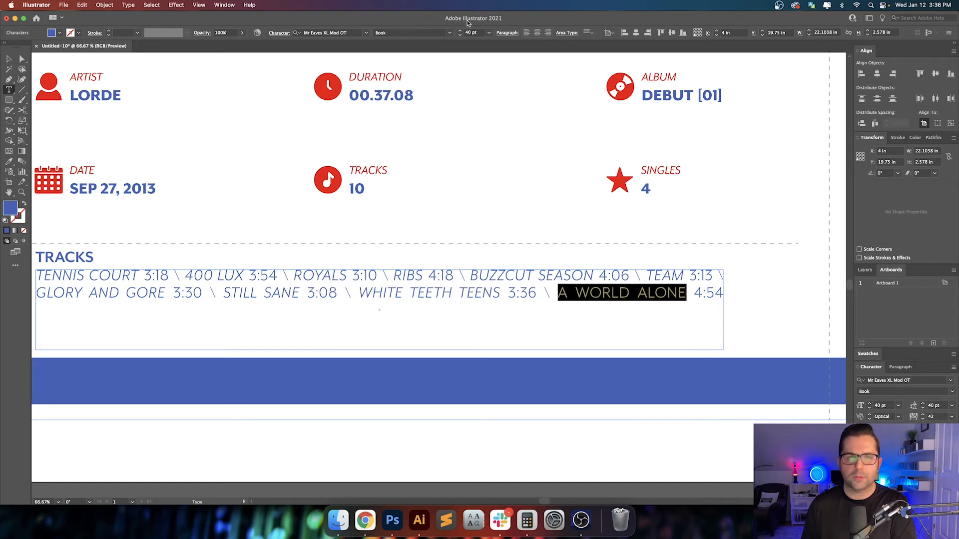
click(448, 33)
click(432, 90)
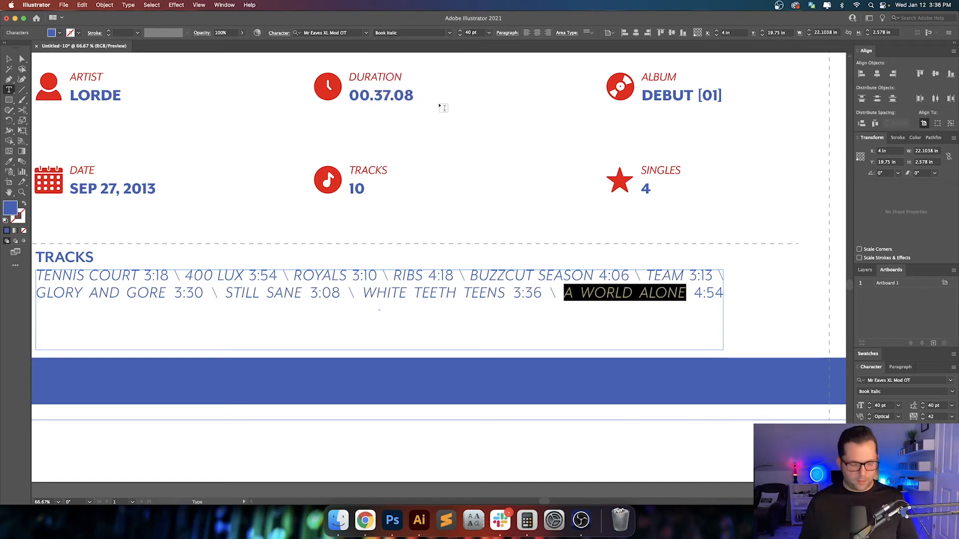
Recolor the entire track list text with the grey sampled from the dashed line above the TRACKS heading
key(Escape)
key(i)
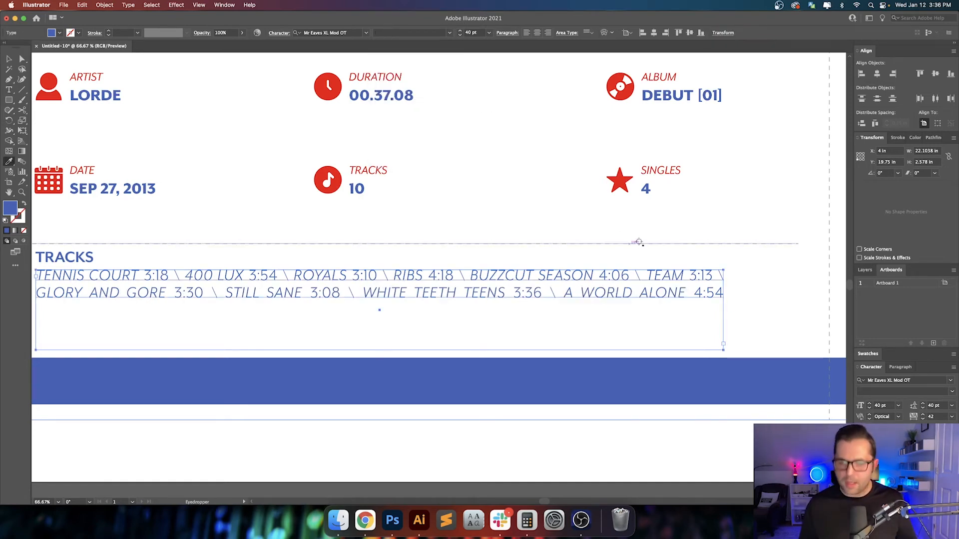
click(793, 245)
key(v)
click(769, 294)
Recolor TENNIS COURT's duration, 3:18, with the blue sampled from the text SEP 27, 2013
scroll(625, 308, left, 5)
key(t)
drag(255, 276, 174, 275)
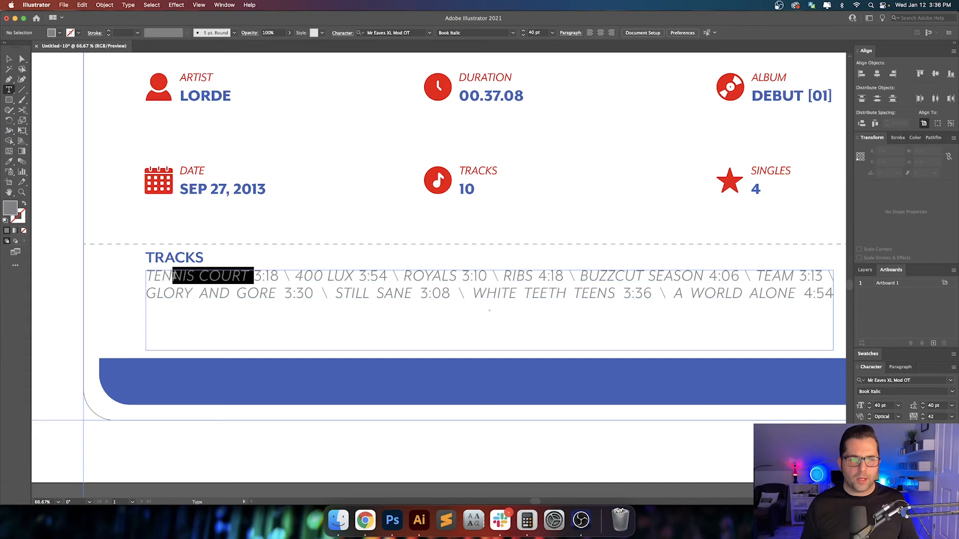
click(183, 276)
drag(253, 275, 278, 275)
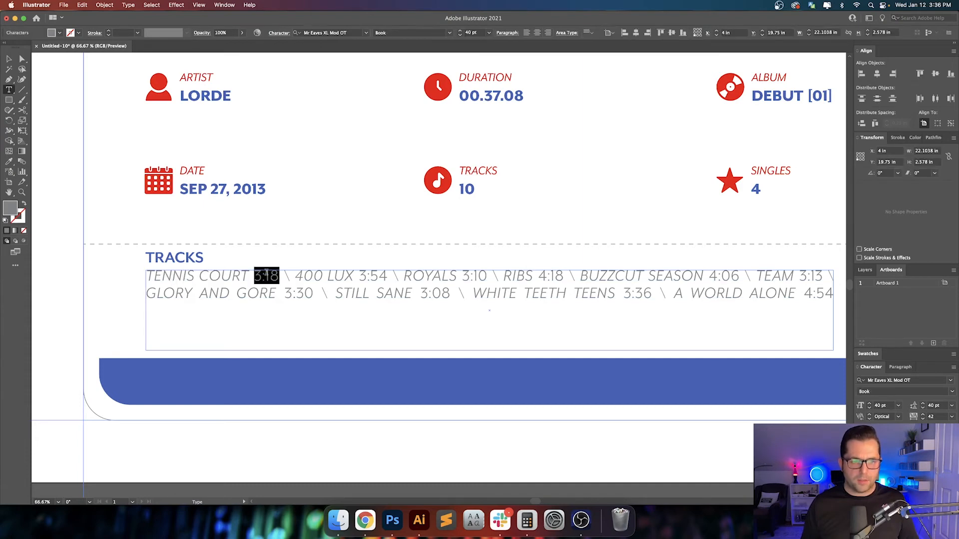
click(11, 162)
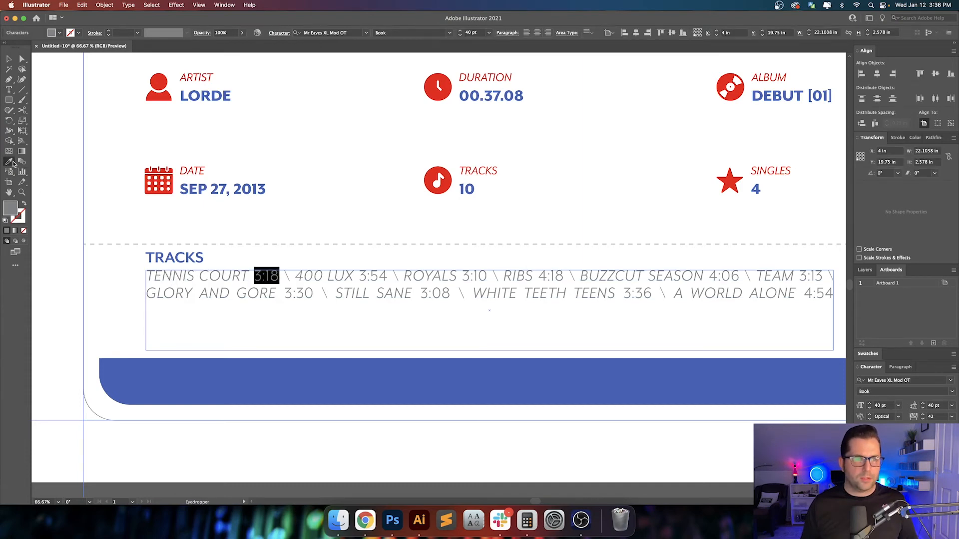
click(263, 187)
key(Escape)
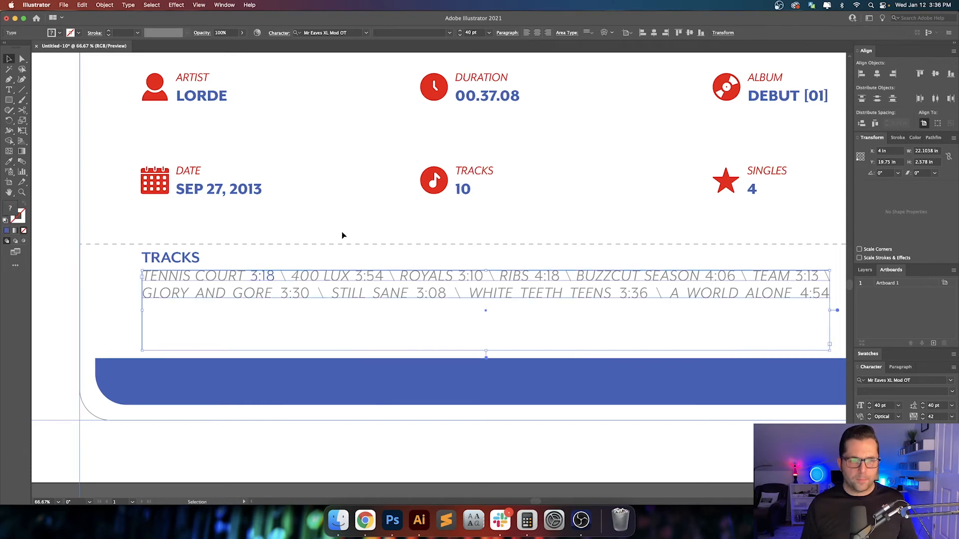
click(342, 227)
Recolor 400 LUX's duration, 3:54, with the blue sampled from the bar below the track list
key(t)
drag(355, 275, 380, 277)
click(10, 162)
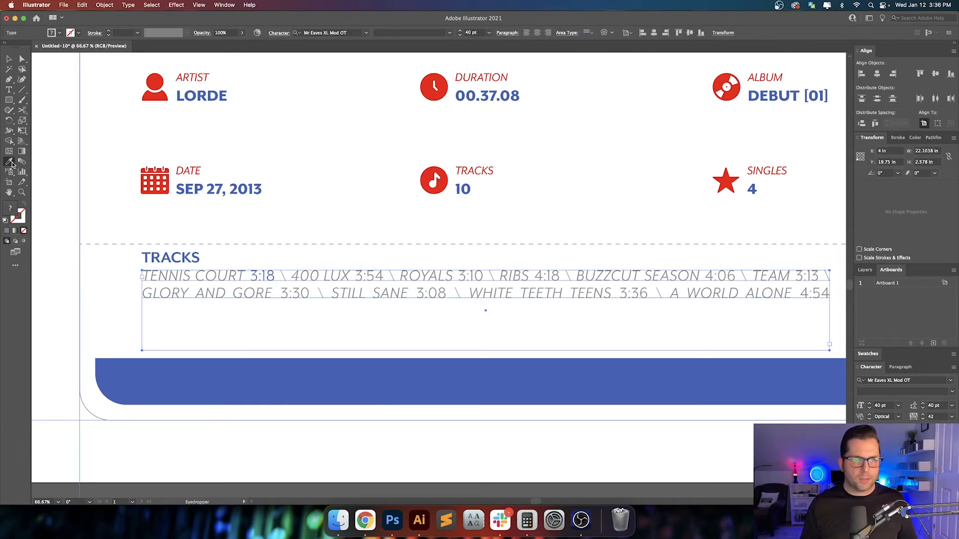
click(324, 363)
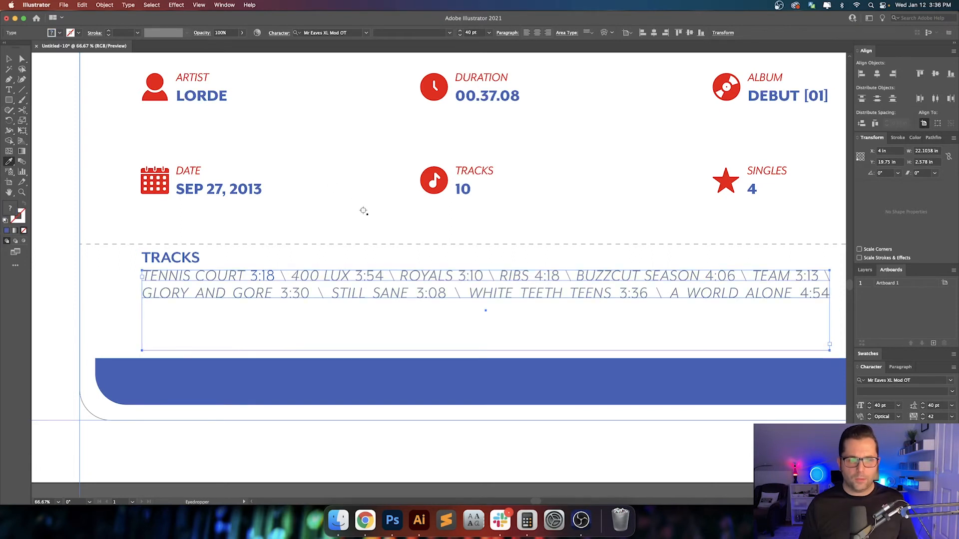
key(t)
drag(356, 276, 384, 276)
click(10, 162)
click(399, 379)
Recolor the durations of ROYALS and RIBS with the blue sampled from the bar below the track list
scroll(399, 328, right, 2)
key(v)
key(t)
drag(398, 276, 423, 276)
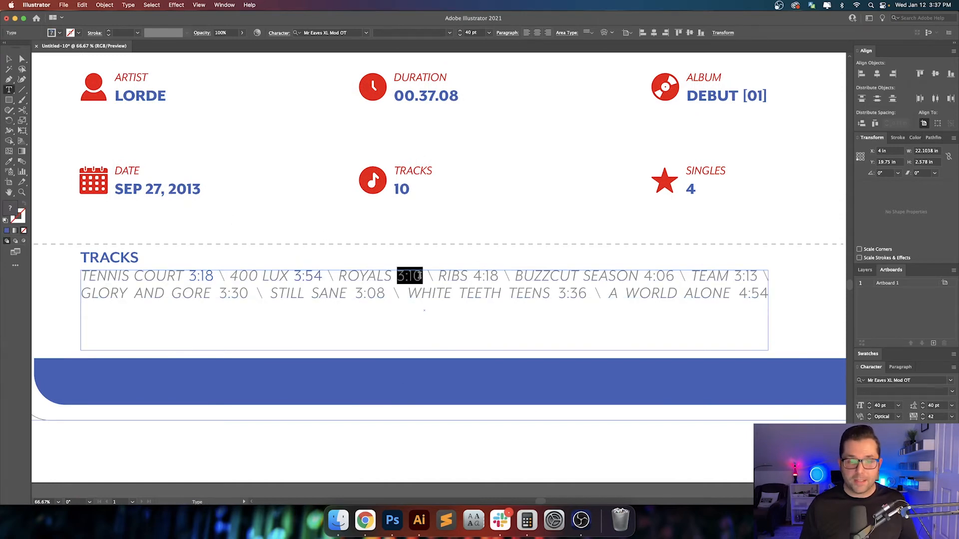
click(9, 162)
click(363, 371)
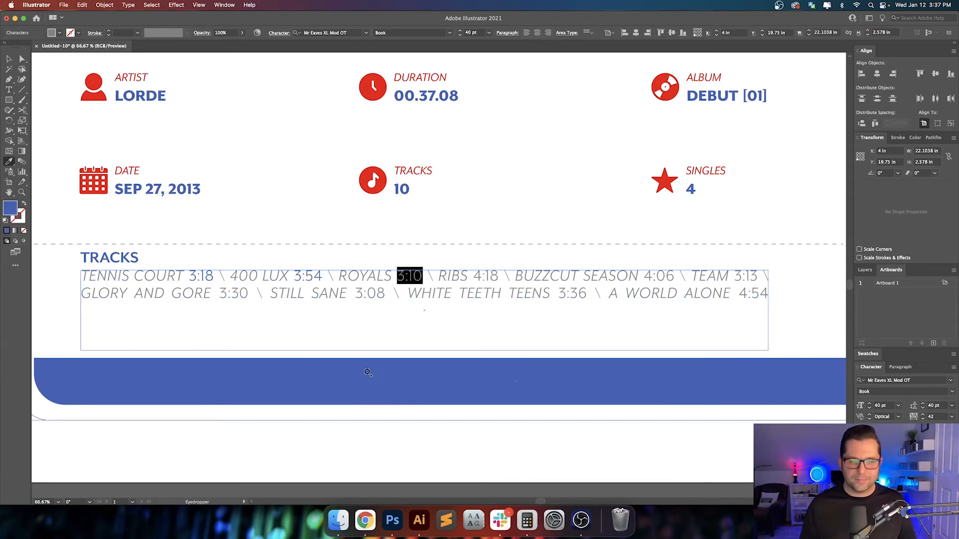
key(t)
drag(473, 276, 499, 276)
click(10, 162)
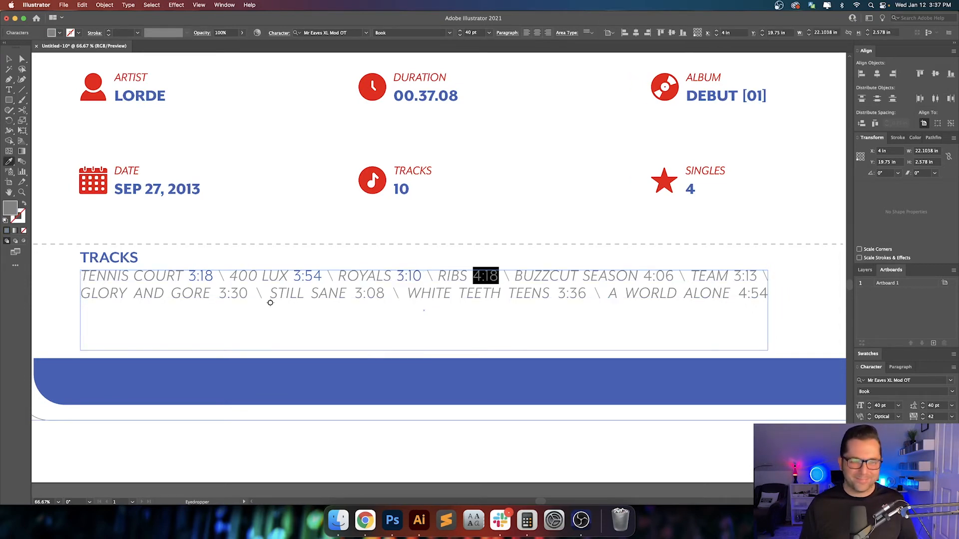
click(431, 370)
Recolor the durations of BUZZCUT SEASON and TEAM with the blue sampled from the bar below the track list
scroll(488, 296, right, 3)
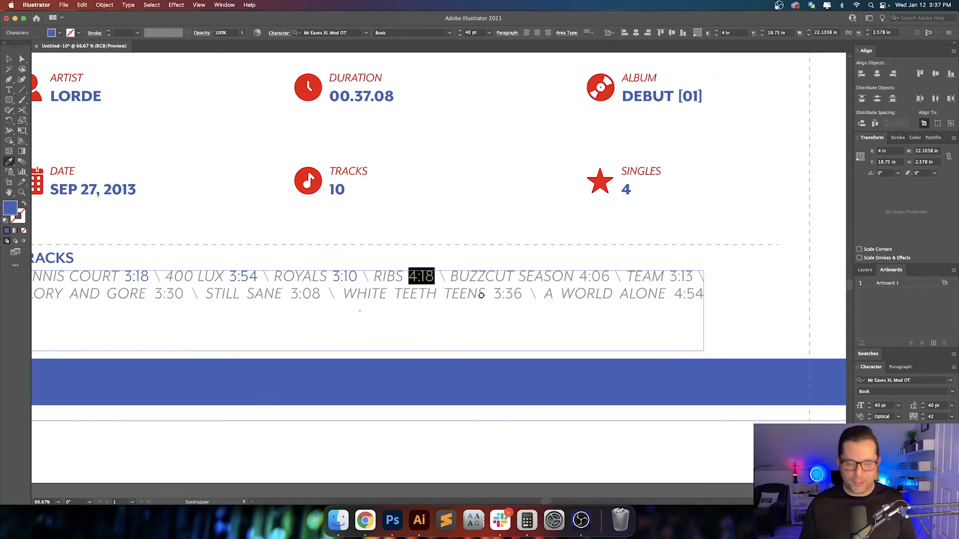
key(t)
drag(579, 276, 610, 276)
click(9, 162)
click(440, 372)
key(t)
drag(668, 277, 693, 276)
click(10, 162)
click(529, 378)
Recolor the durations of GLORY AND GORE and STILL SANE with the blue sampled from the bar below the track list
key(v)
scroll(261, 186, left, 5)
key(t)
drag(352, 293, 383, 294)
click(10, 162)
click(381, 376)
scroll(373, 311, right, 3)
key(t)
drag(432, 293, 463, 294)
click(10, 162)
click(315, 372)
Recolor the durations of WHITE TEETH TEENS and A WORLD ALONE with the bar's blue and deselect the text
key(v)
scroll(392, 322, right, 8)
key(t)
drag(450, 293, 478, 294)
click(8, 161)
click(343, 364)
key(t)
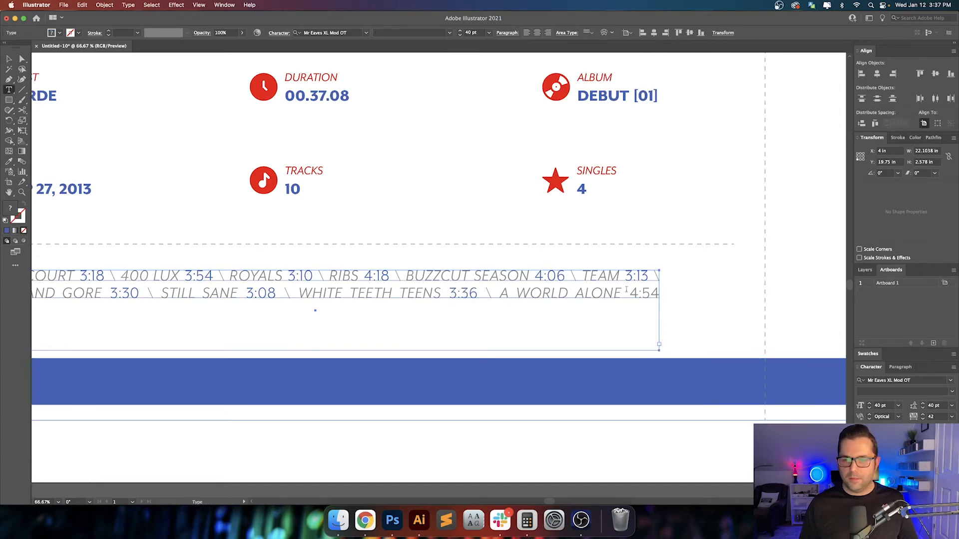
drag(630, 293, 659, 295)
click(9, 162)
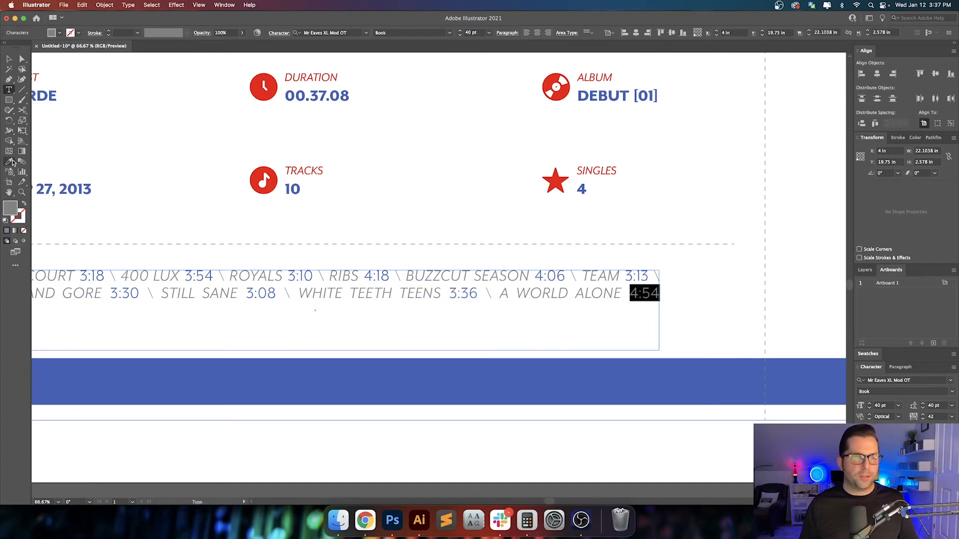
click(352, 376)
key(a)
click(558, 230)
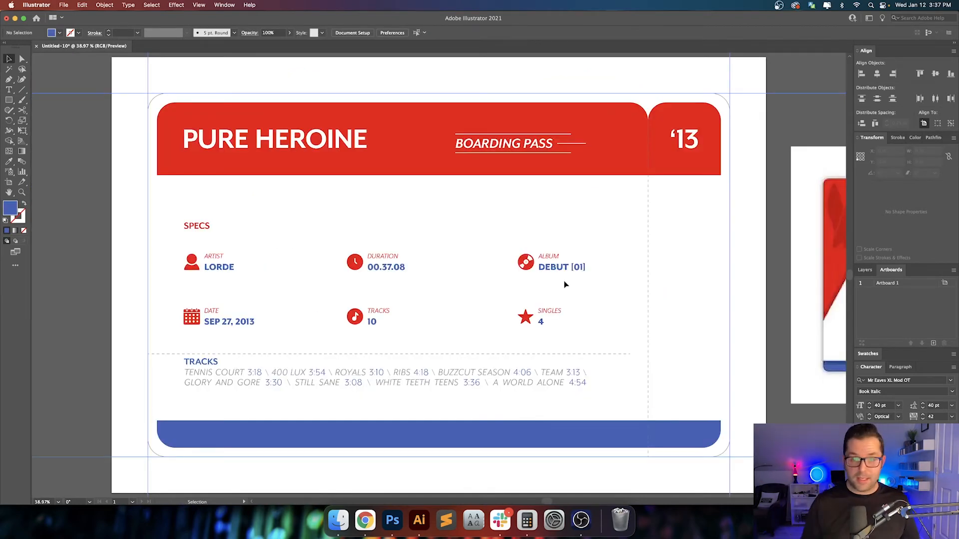
Examine the track list's colors, spacing and alignment with the TRACKS heading, both up close and within the whole poster
click(221, 383)
scroll(192, 373, up, 7)
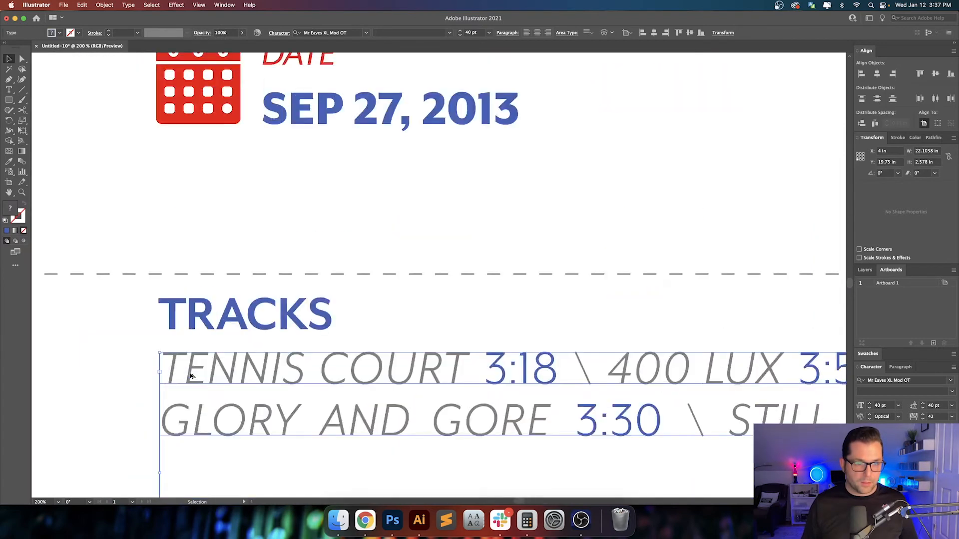
drag(187, 376, 225, 323)
scroll(263, 243, down, 7)
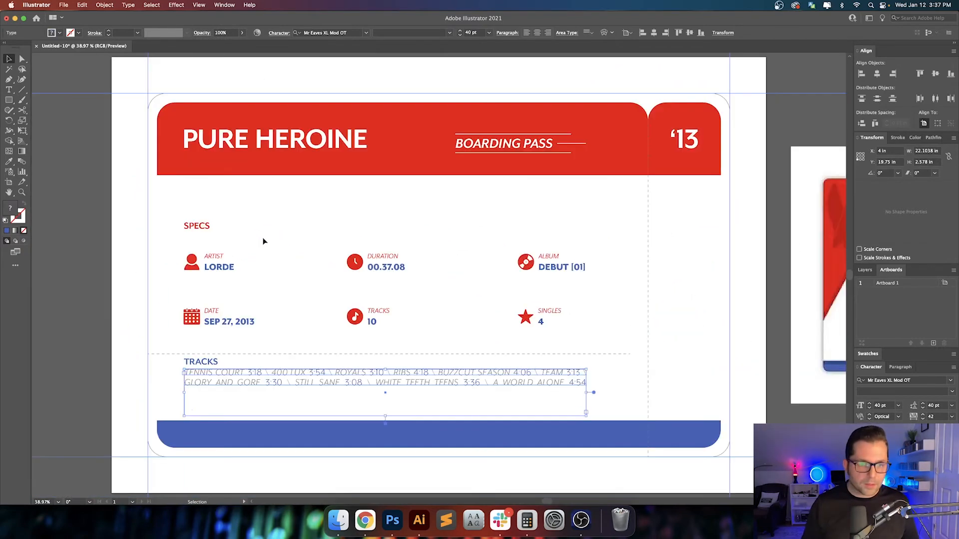
scroll(262, 398, up, 4)
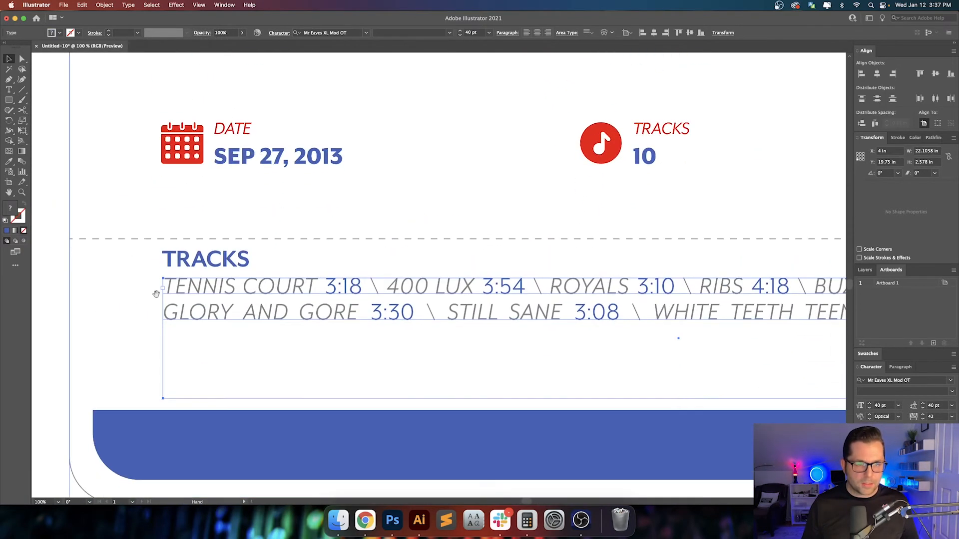
click(126, 312)
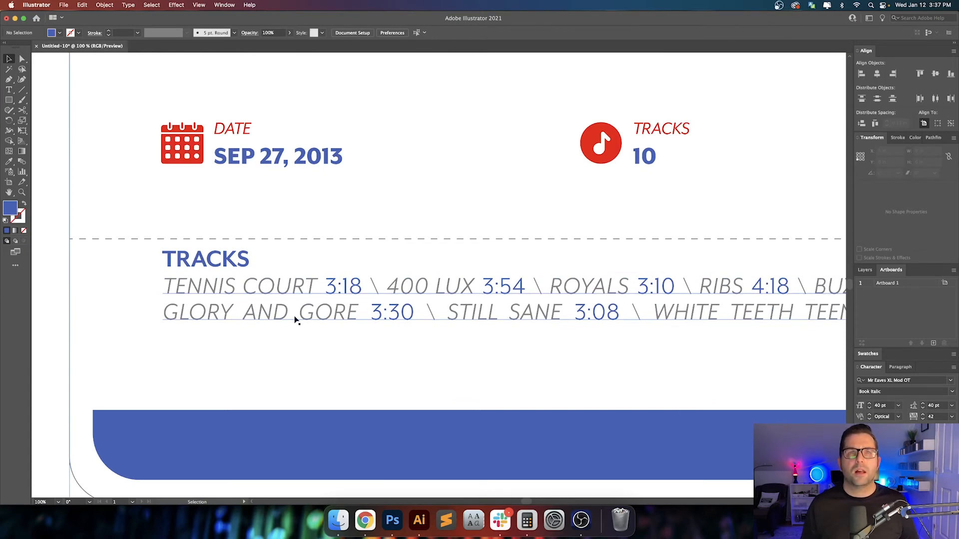
scroll(295, 317, right, 3)
scroll(296, 315, left, 4)
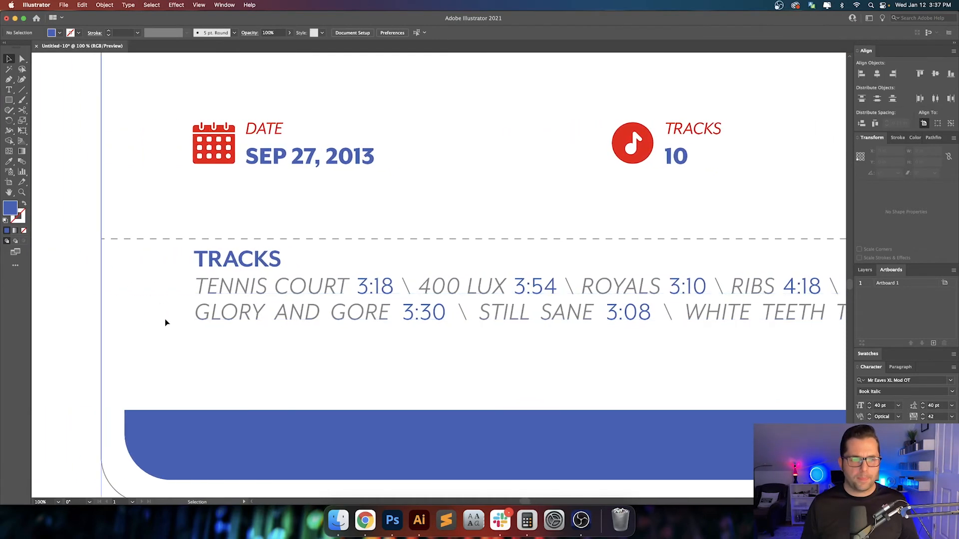
scroll(167, 323, down, 3)
key(t)
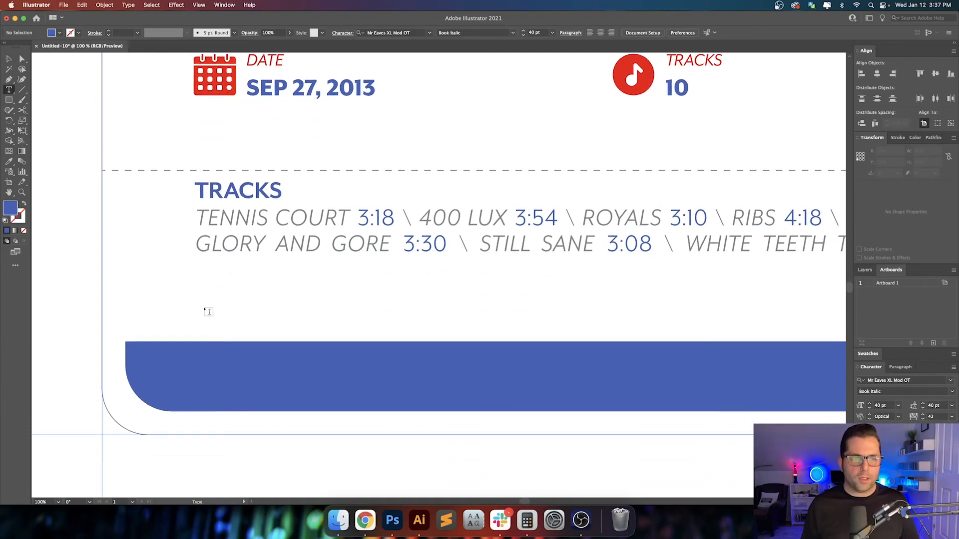
scroll(211, 310, right, 6)
scroll(220, 305, up, 2)
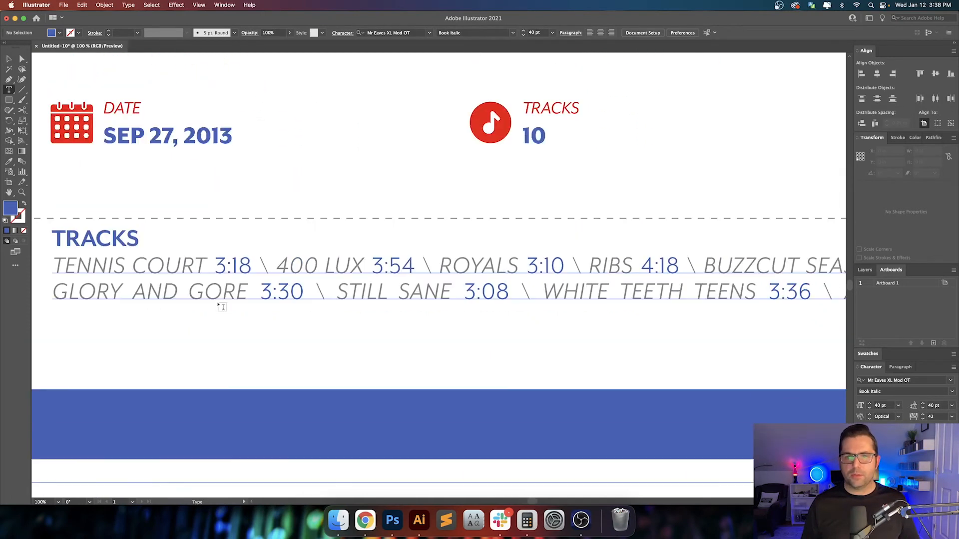
scroll(222, 304, left, 3)
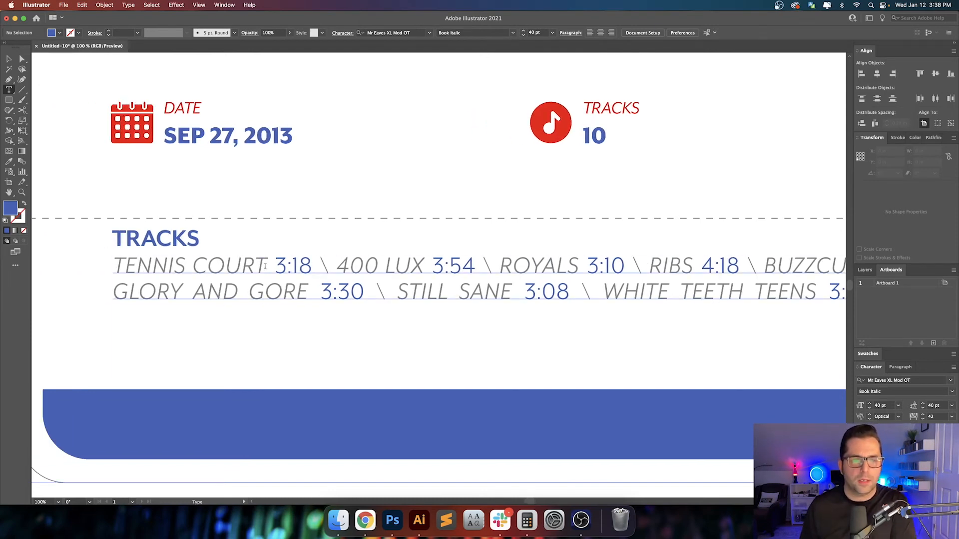
Set the track title 400 LUX to the Book style and TENNIS COURT to Bold Italic
scroll(265, 266, right, 4)
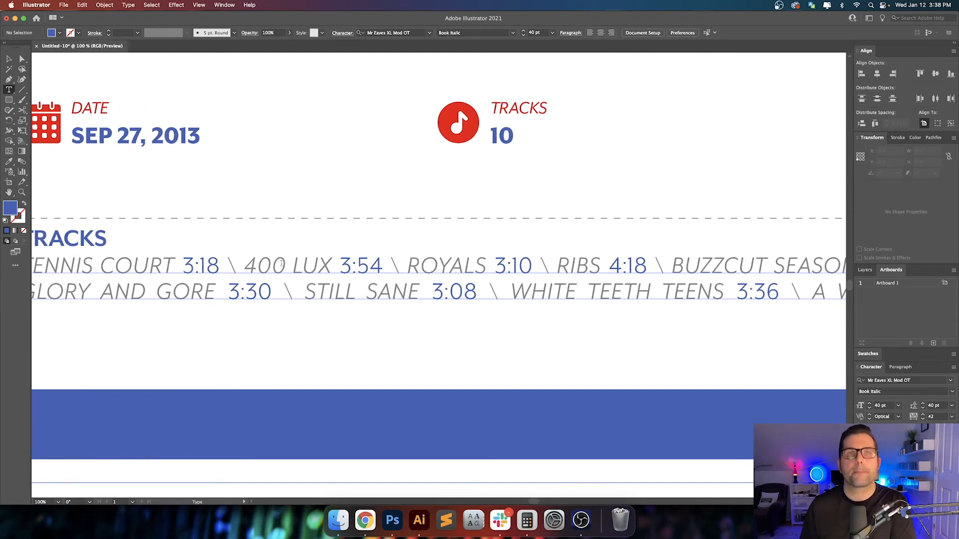
drag(245, 266, 327, 268)
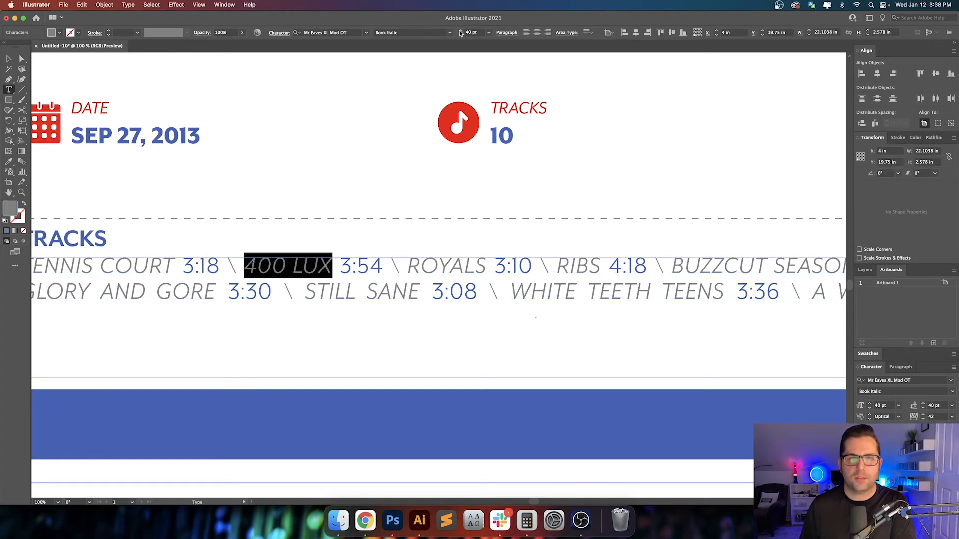
click(450, 32)
click(438, 79)
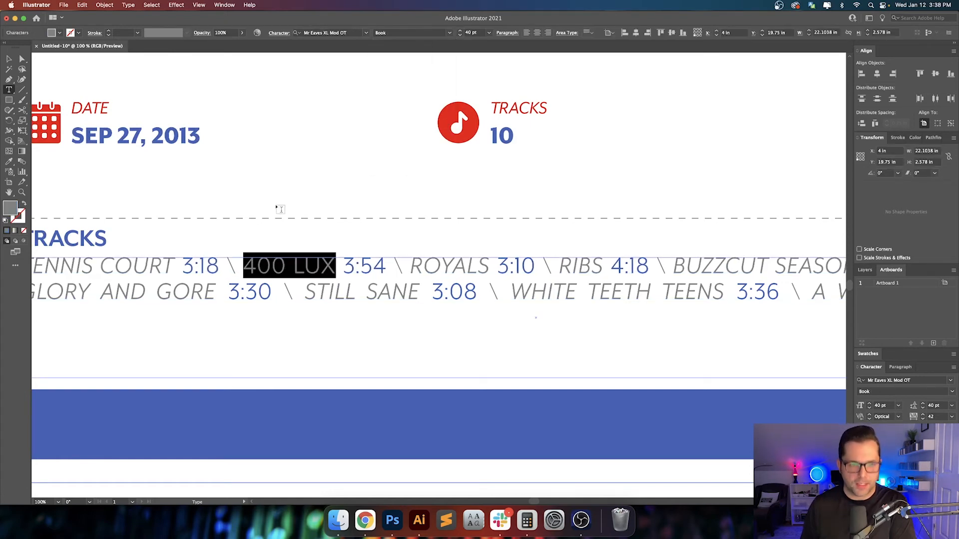
scroll(278, 212, left, 3)
drag(230, 270, 74, 267)
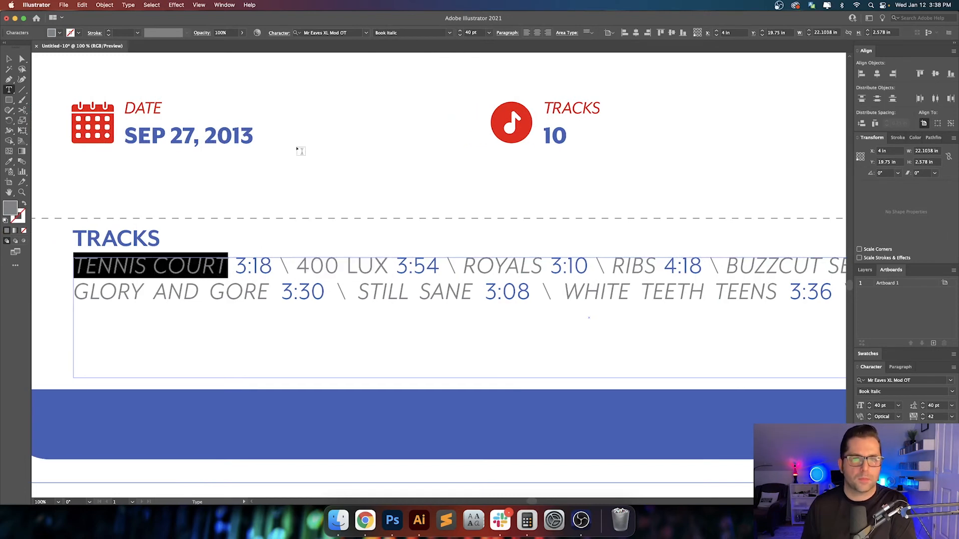
click(450, 33)
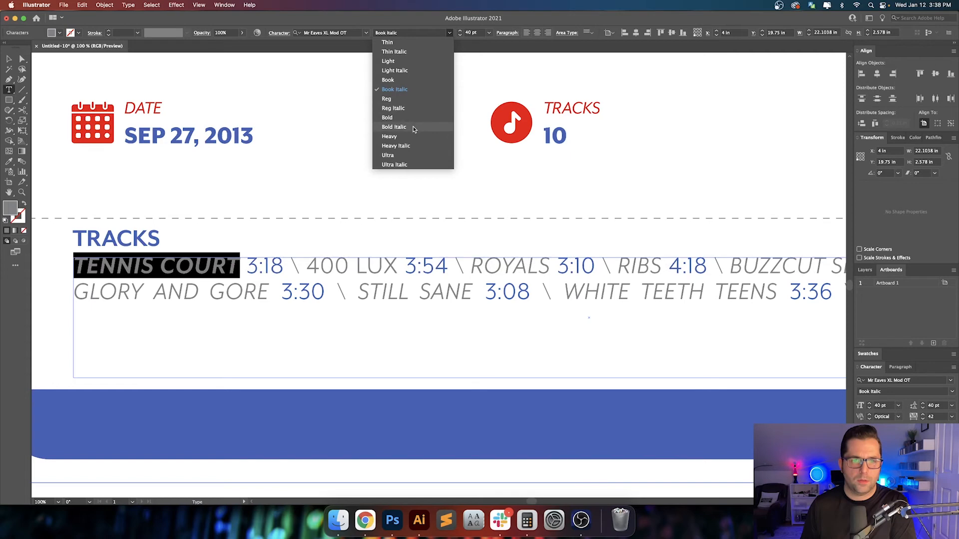
click(394, 127)
Set the track title ROYALS to the Bold Italic style
scroll(378, 257, right, 2)
drag(411, 268, 491, 267)
click(450, 34)
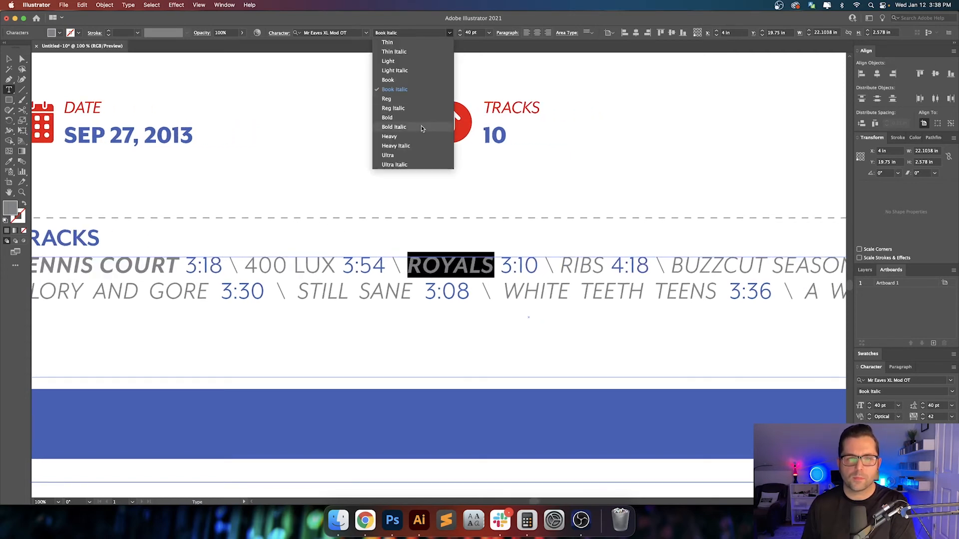
click(418, 109)
click(450, 34)
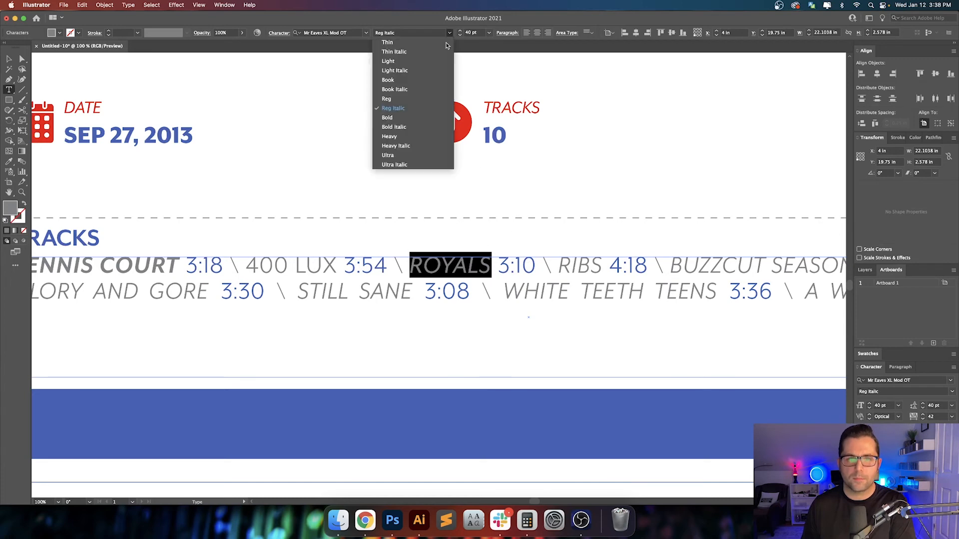
click(417, 127)
Set the track titles RIBS and BUZZCUT SEASON to the upright Book style
scroll(555, 212, right, 3)
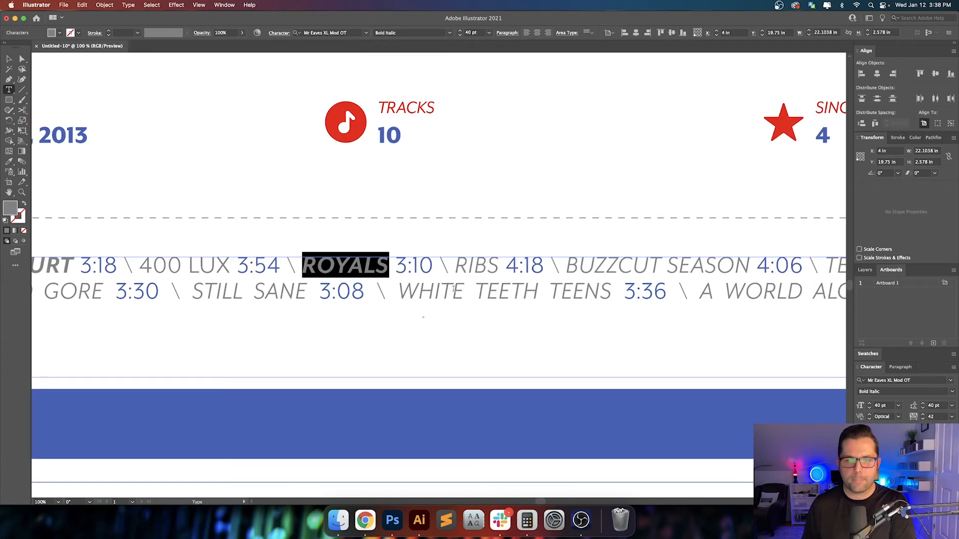
double_click(464, 265)
drag(455, 266, 497, 266)
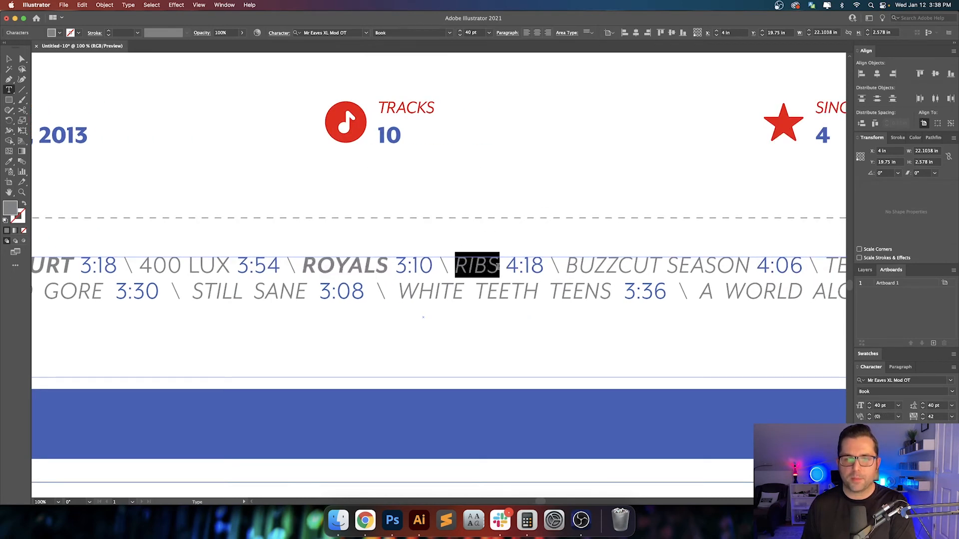
click(450, 33)
click(428, 81)
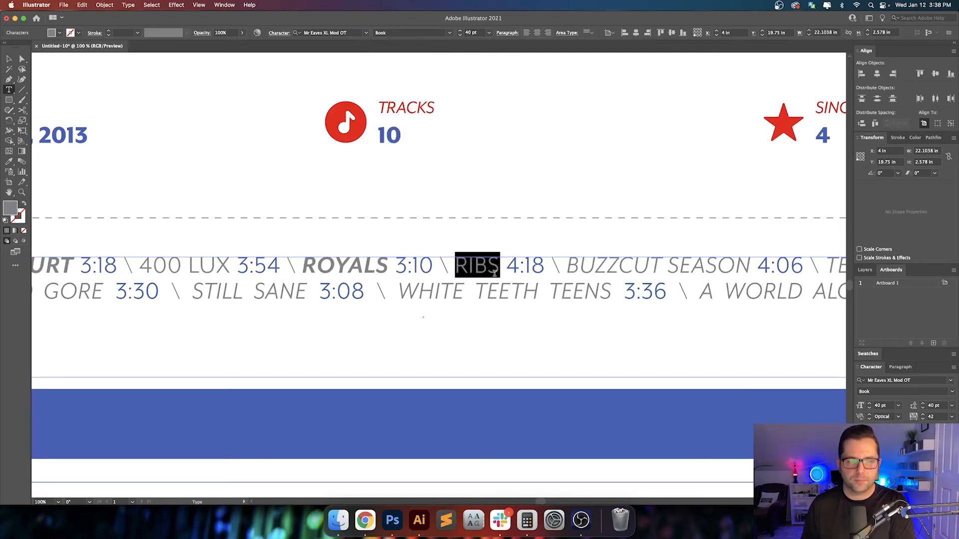
scroll(480, 265, right, 5)
drag(422, 265, 605, 266)
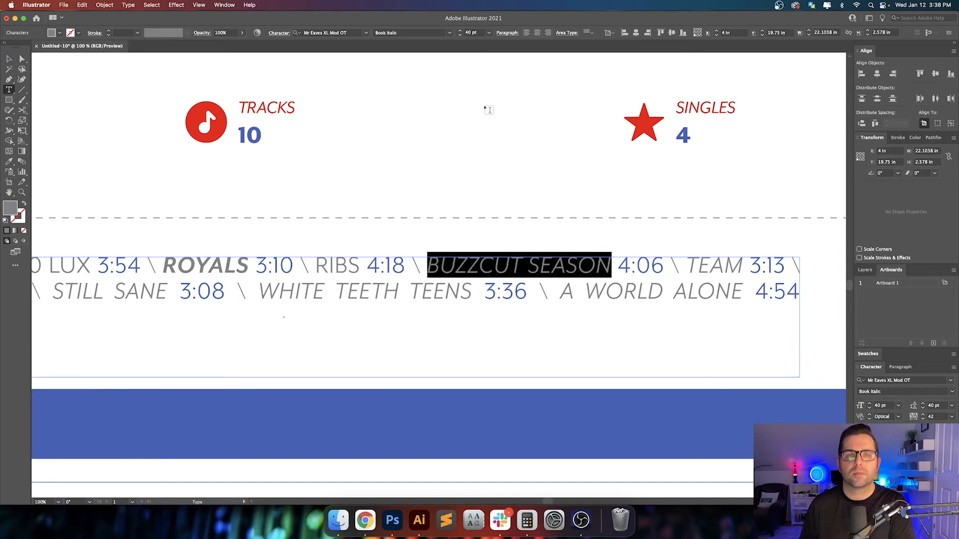
click(449, 32)
click(434, 86)
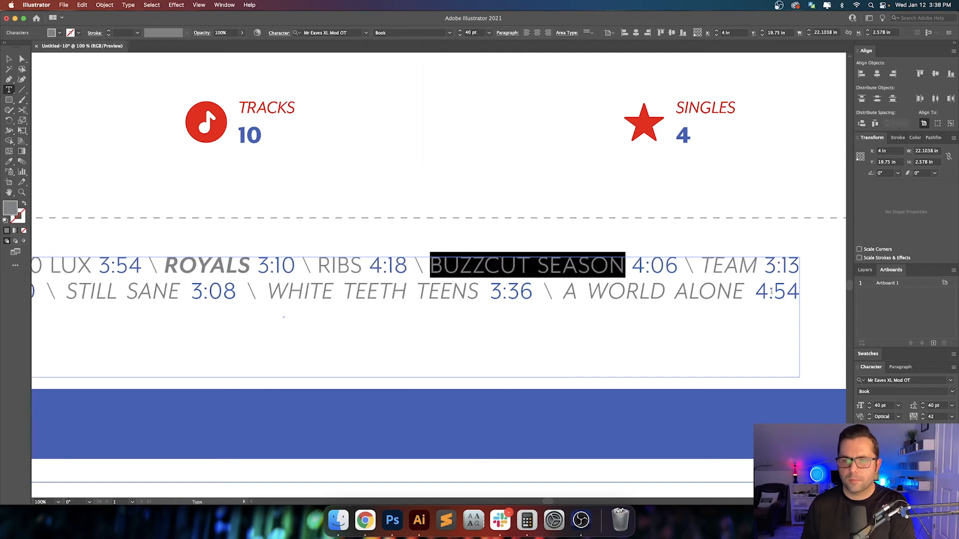
Set the track titles TEAM and GLORY AND GORE to the Bold Italic style
drag(702, 262, 755, 262)
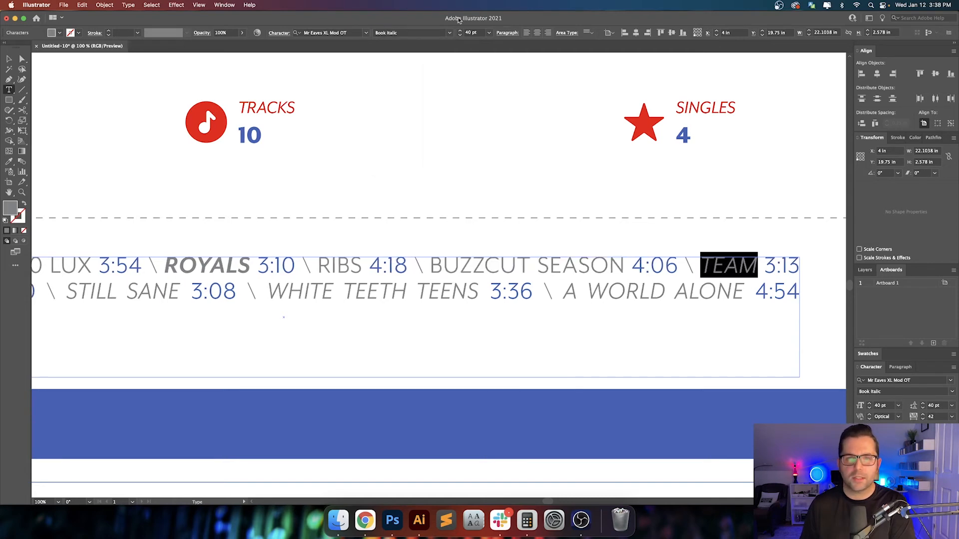
click(449, 33)
click(418, 128)
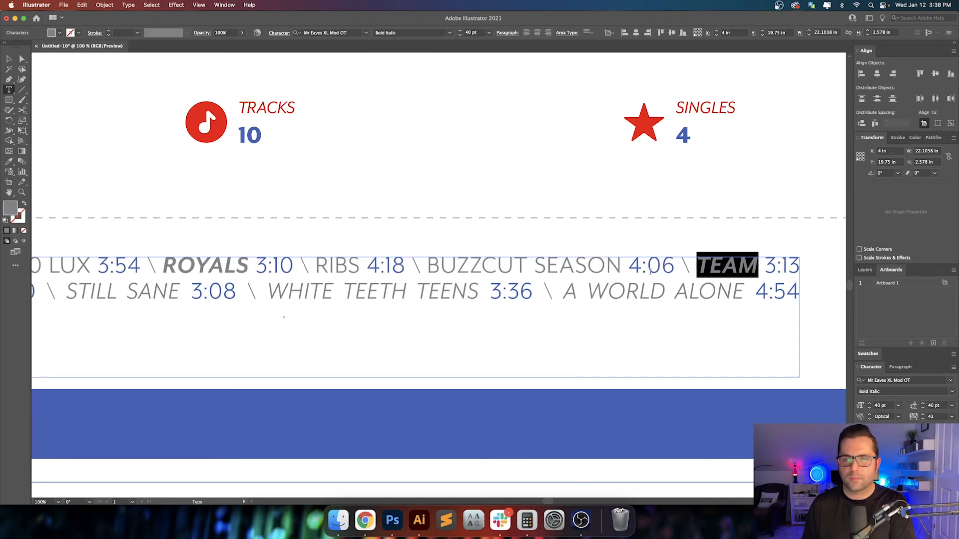
scroll(645, 260, down, 1)
scroll(645, 260, left, 10)
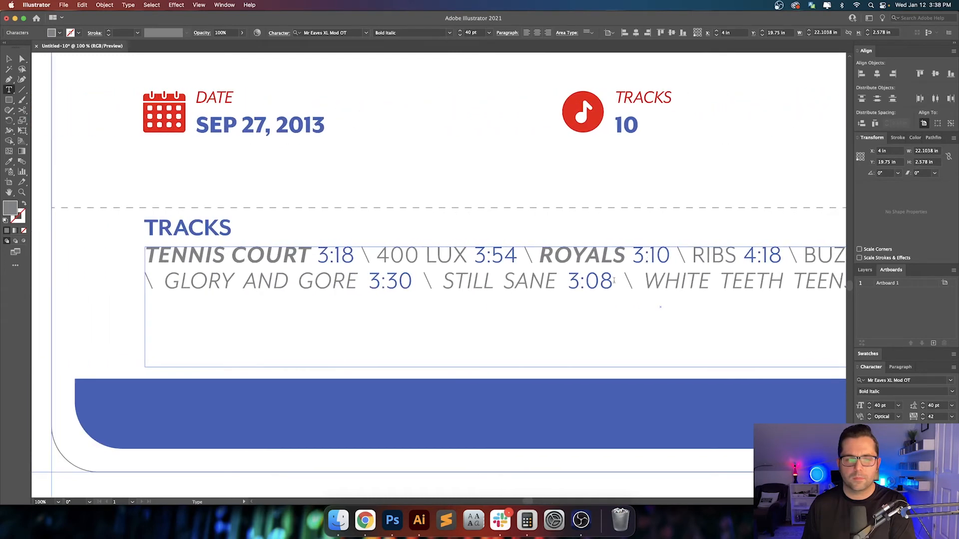
drag(355, 281, 170, 280)
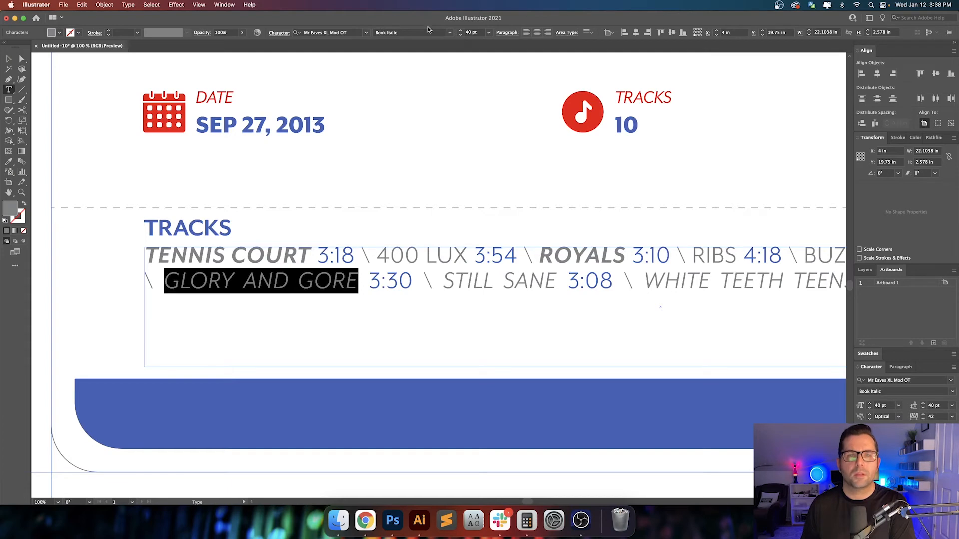
click(448, 33)
click(420, 123)
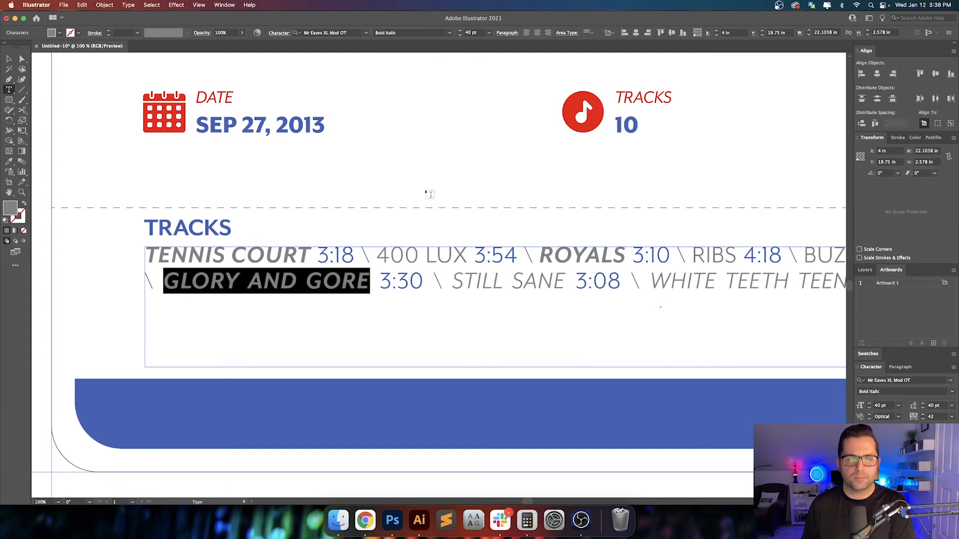
Set the track titles STILL SANE and WHITE TEETH TEENS to the upright Book style
drag(452, 281, 566, 280)
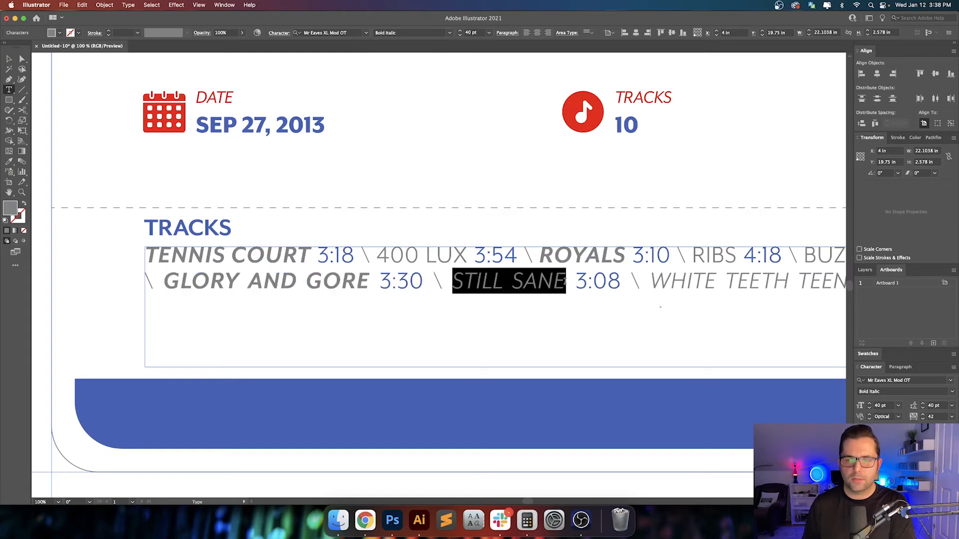
click(448, 33)
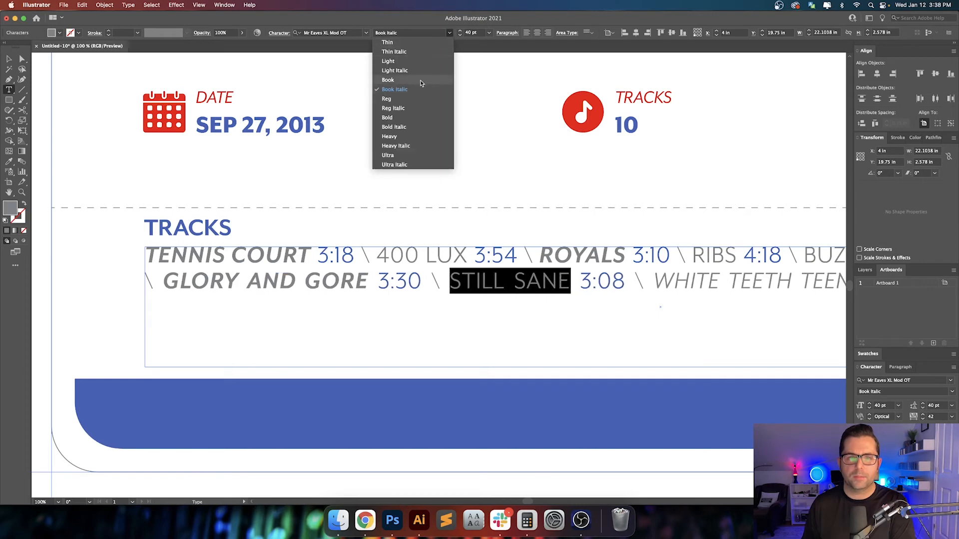
click(419, 92)
scroll(552, 167, right, 5)
drag(428, 280, 637, 281)
click(449, 33)
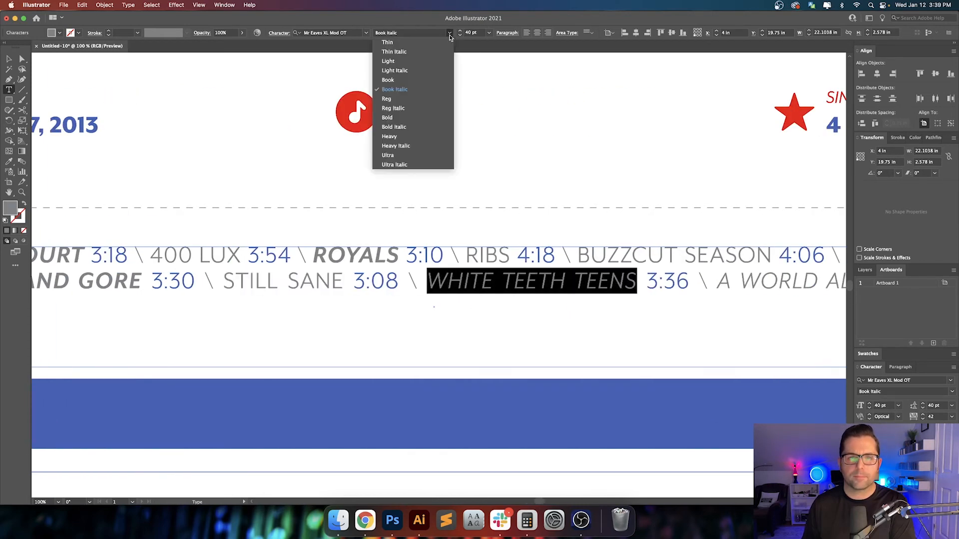
click(428, 75)
Set the track title A WORLD ALONE to the upright Book style and deselect the text
scroll(647, 225, right, 4)
scroll(617, 258, right, 5)
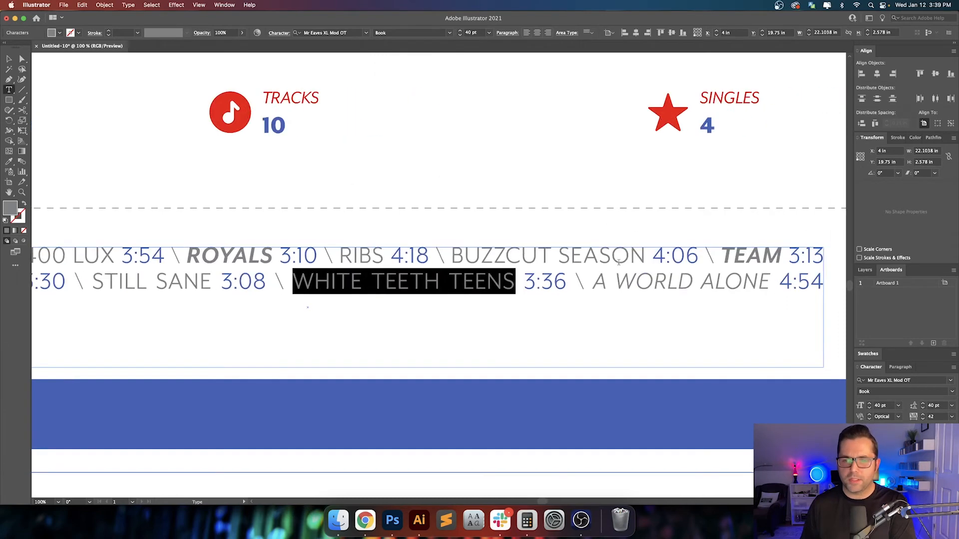
drag(536, 280, 709, 283)
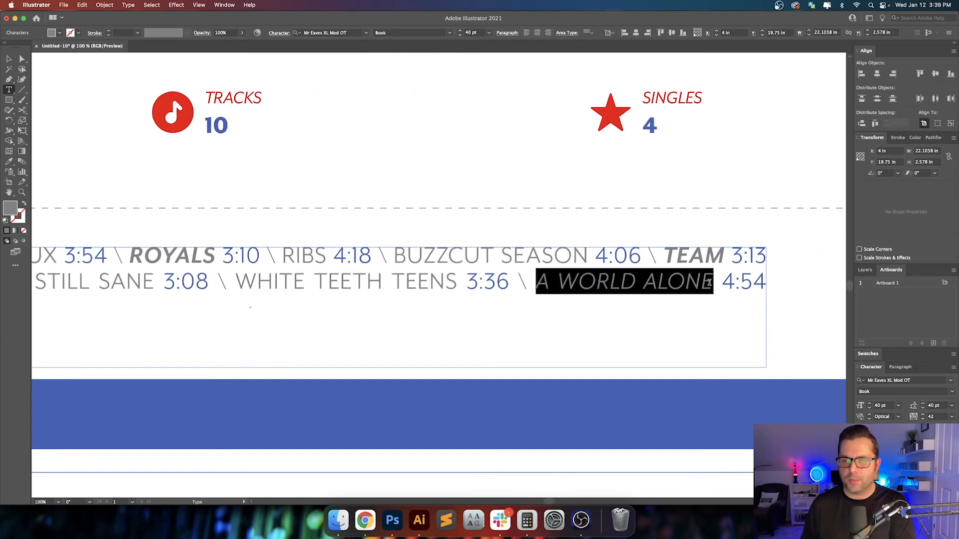
click(449, 33)
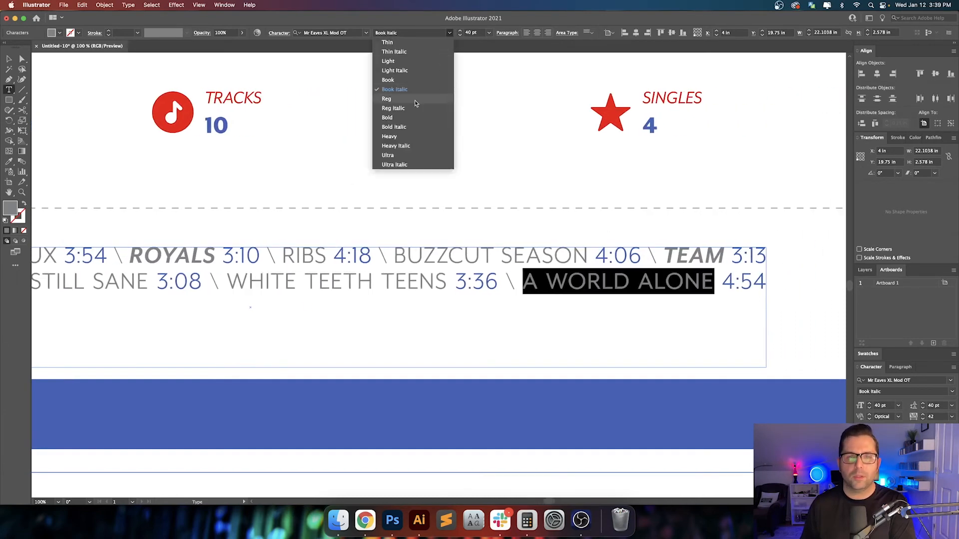
click(422, 76)
key(Escape)
click(507, 173)
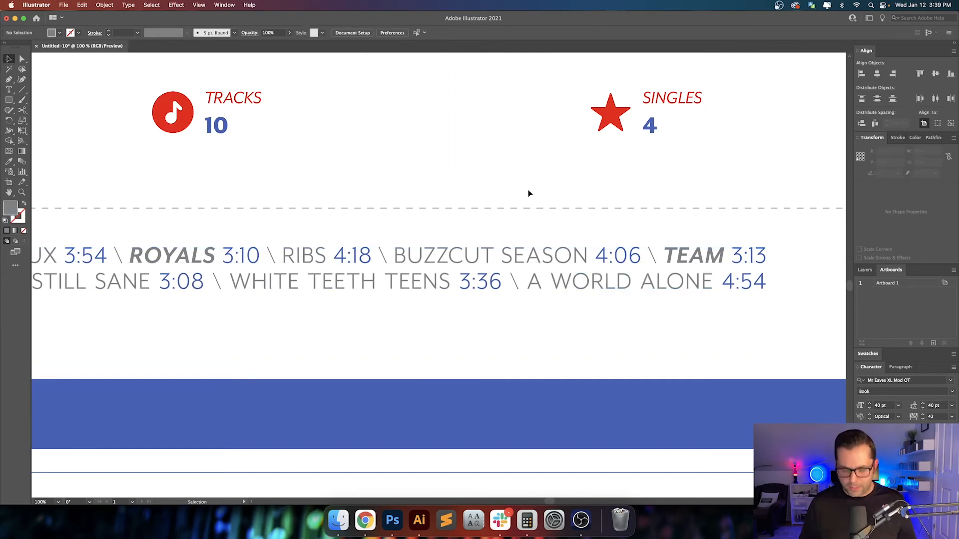
Reduce the whole track list's tracking to 38 so the second line starts with GLORY AND GORE
key(super+0)
click(530, 380)
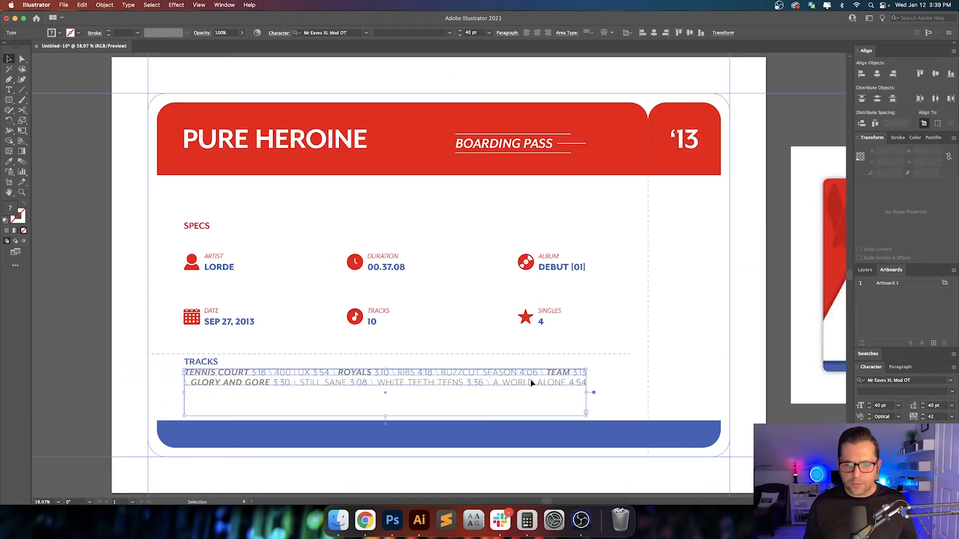
click(940, 416)
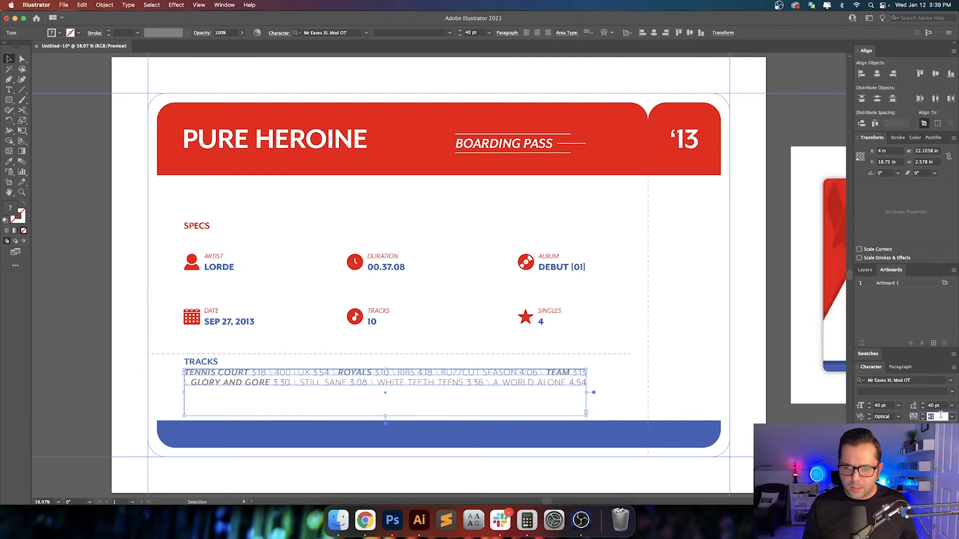
key(Down)
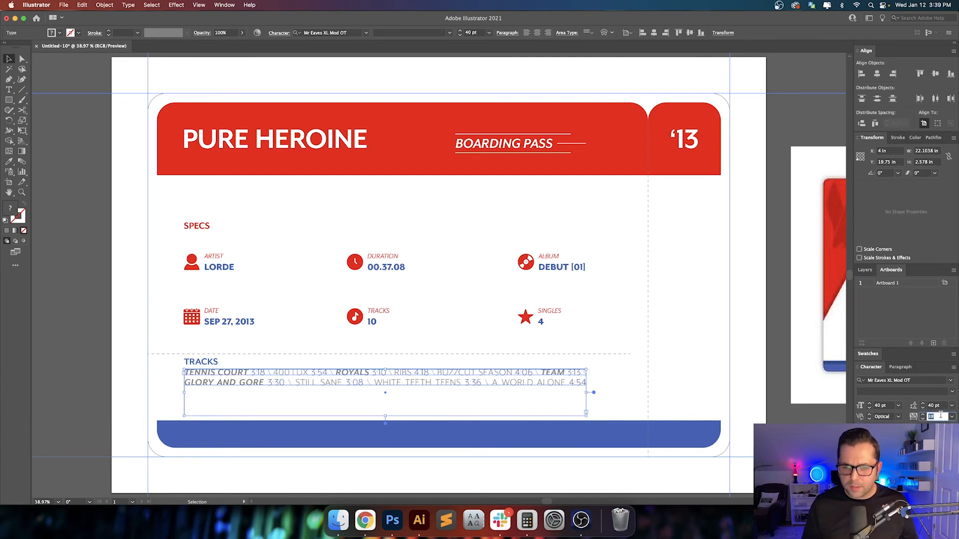
click(695, 376)
Distribute the track list vertically 0.5 in below the TRACKS heading, using the heading as the key object
scroll(696, 344, down, 3)
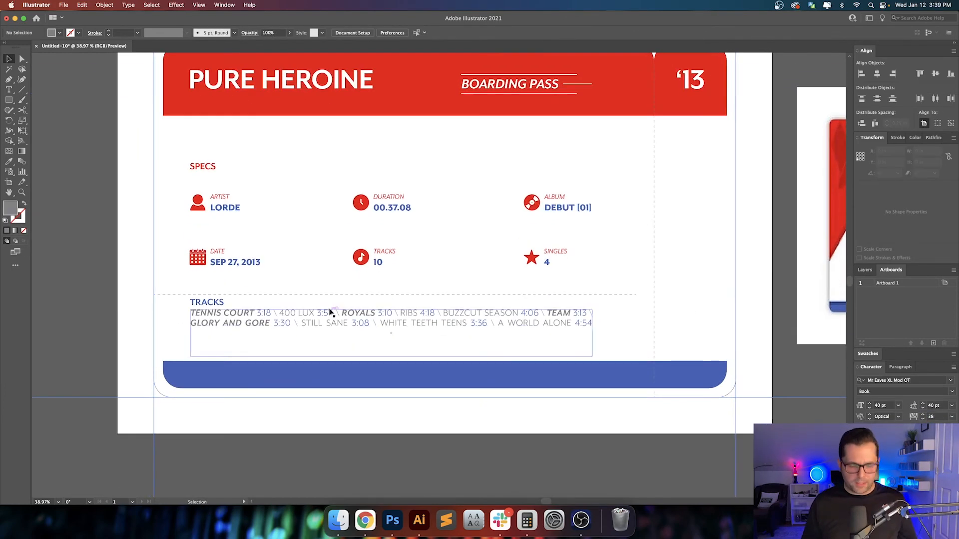
key(super+equal)
scroll(319, 305, left, 2)
scroll(320, 305, down, 1)
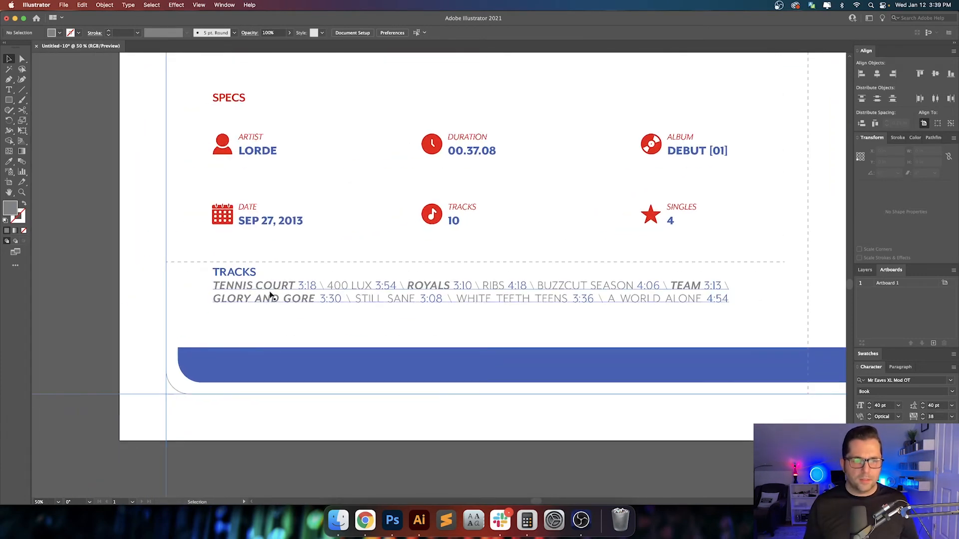
click(264, 294)
scroll(189, 284, up, 5)
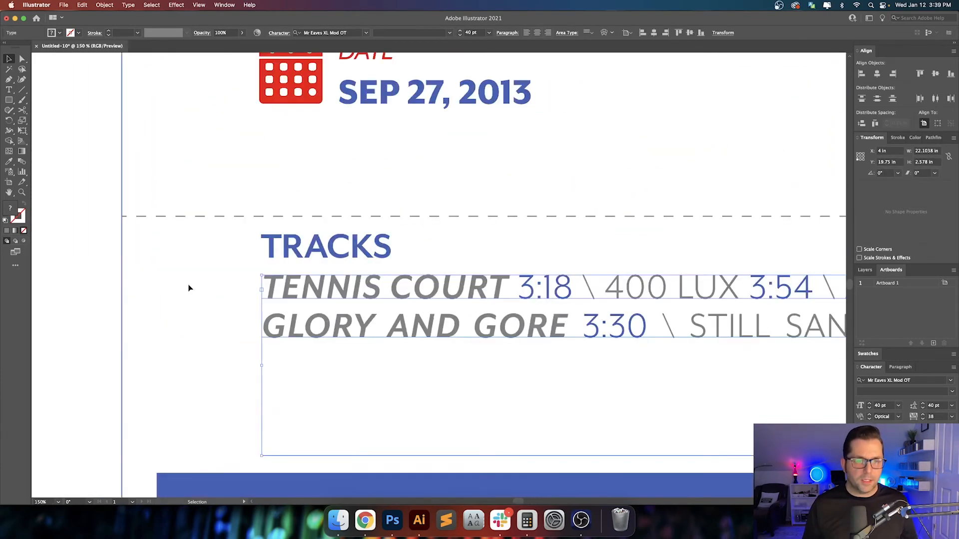
scroll(272, 296, down, 2)
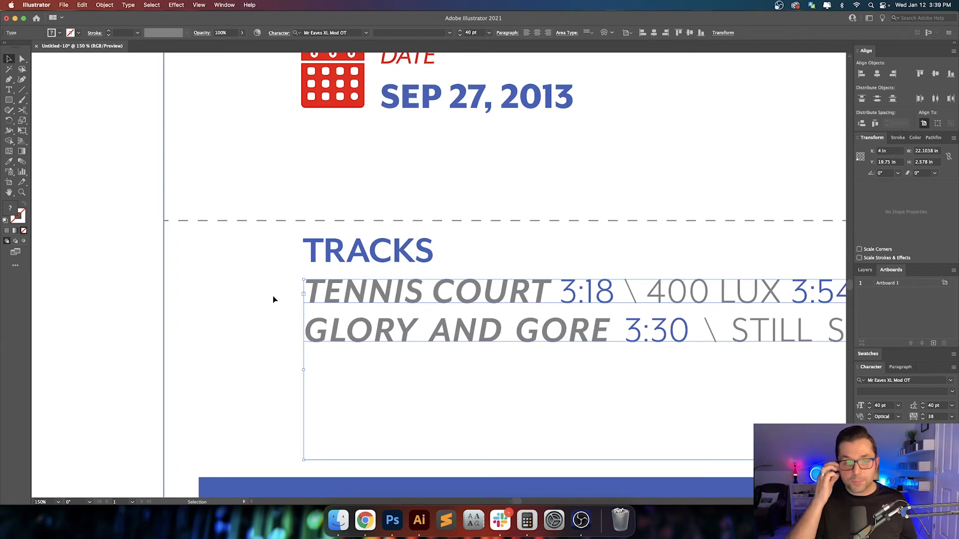
shift+click(375, 259)
click(374, 259)
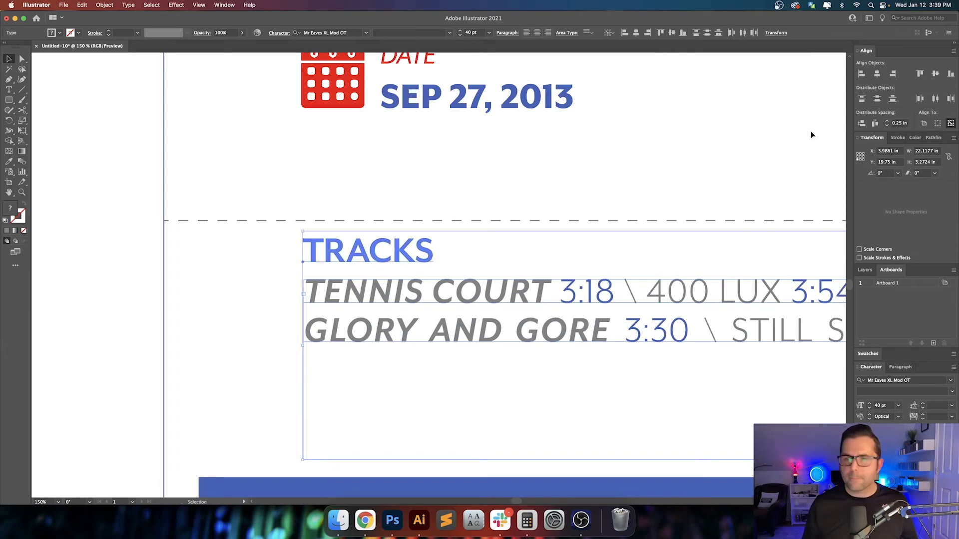
click(862, 124)
click(901, 123)
key(Up)
key(Return)
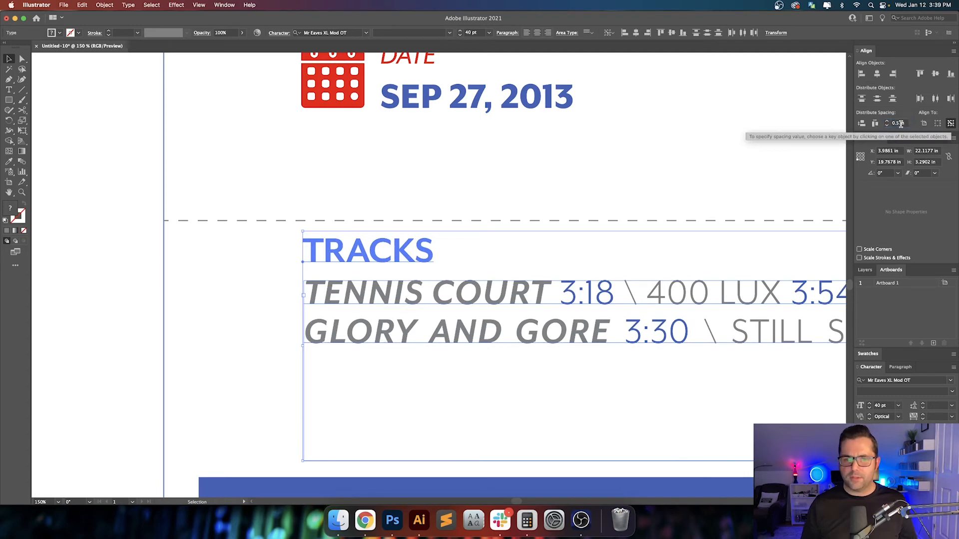
click(862, 124)
Move the TRACKS heading and track list up to the dashed divider, and offset both 0.5 in down from it
click(372, 277)
click(355, 259)
shift+click(398, 312)
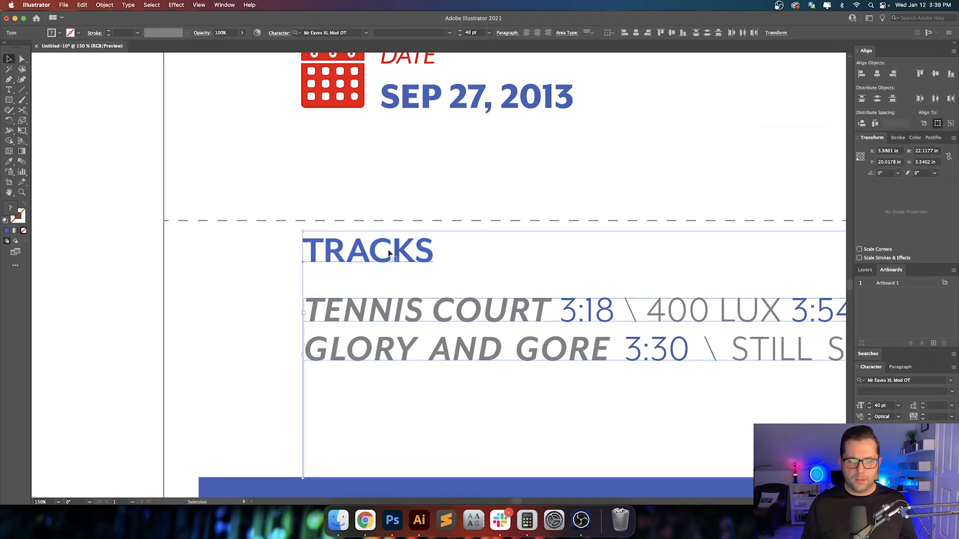
drag(408, 253, 408, 237)
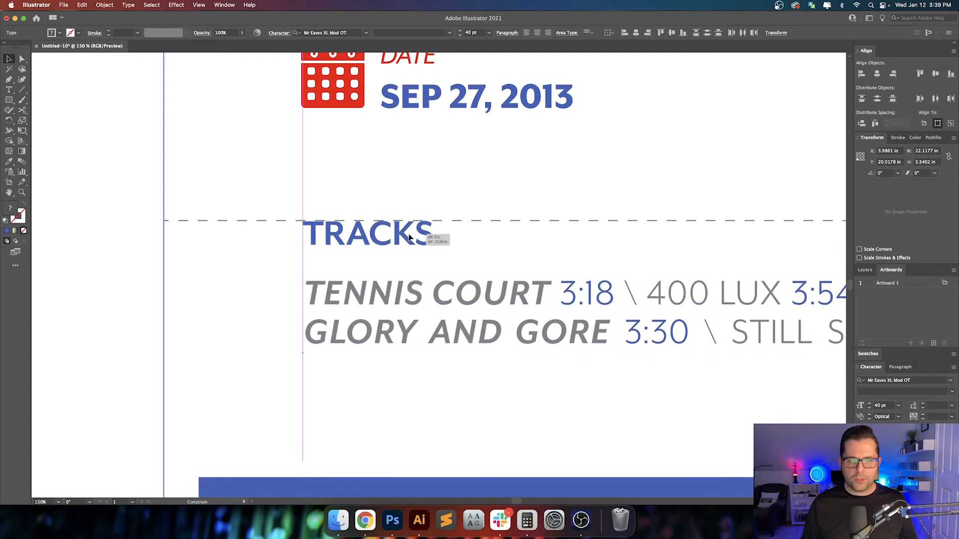
key(Return)
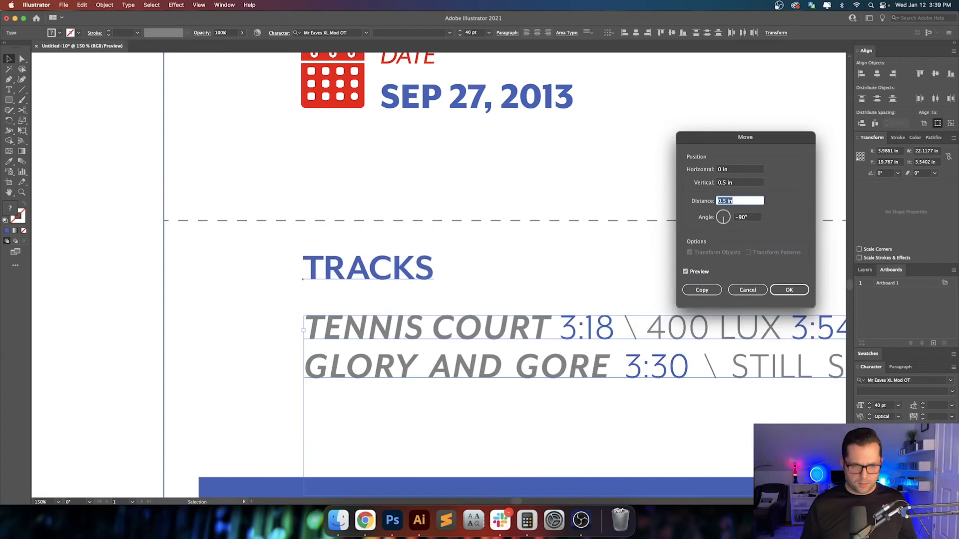
key(Return)
key(super+0)
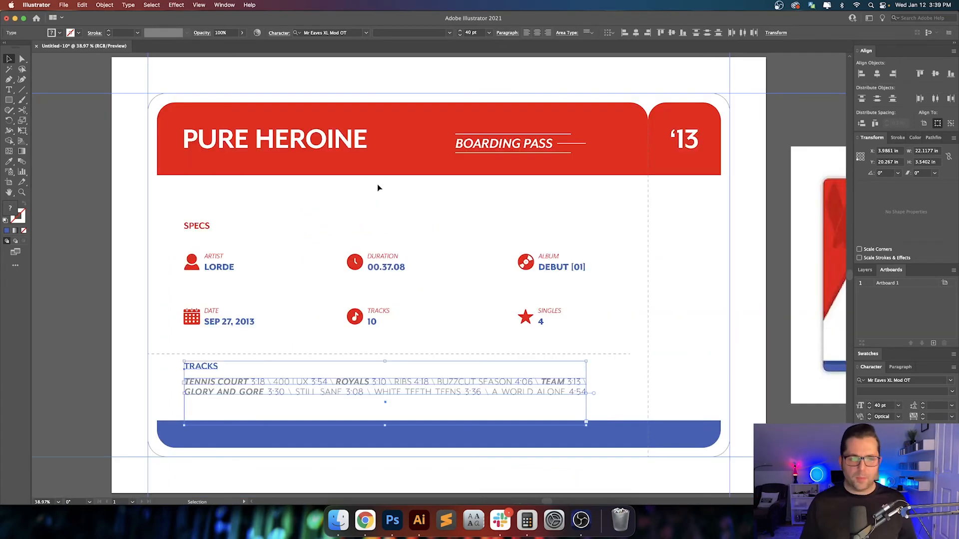
click(423, 240)
Add the text ITALICIZED INDICATE SINGLES in the blank area above the dashed divider
drag(424, 262, 466, 193)
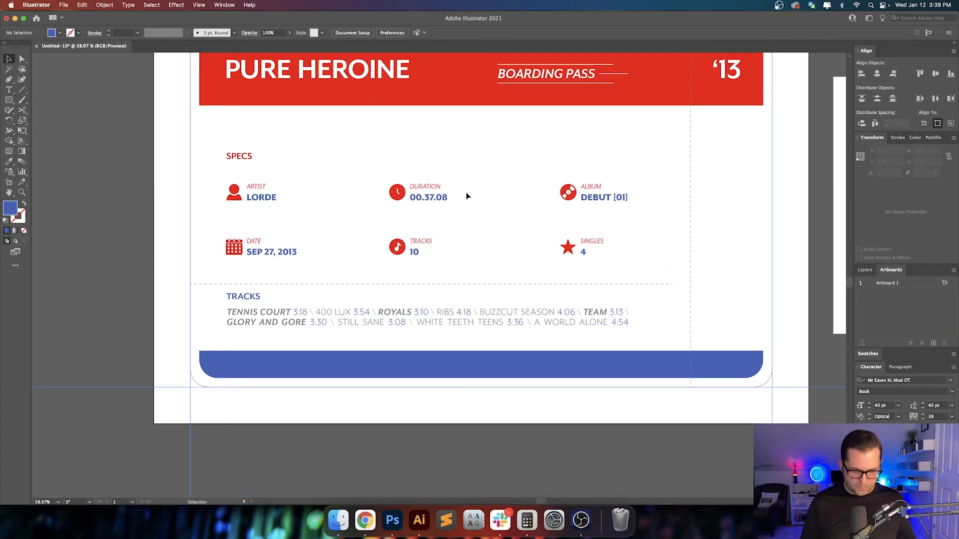
key(super+equal)
key(super+equal)
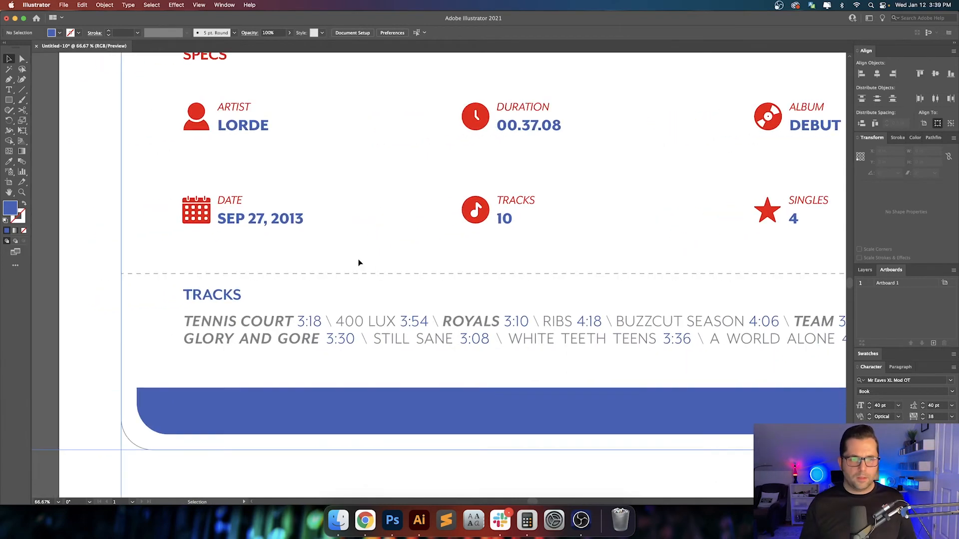
key(t)
click(361, 252)
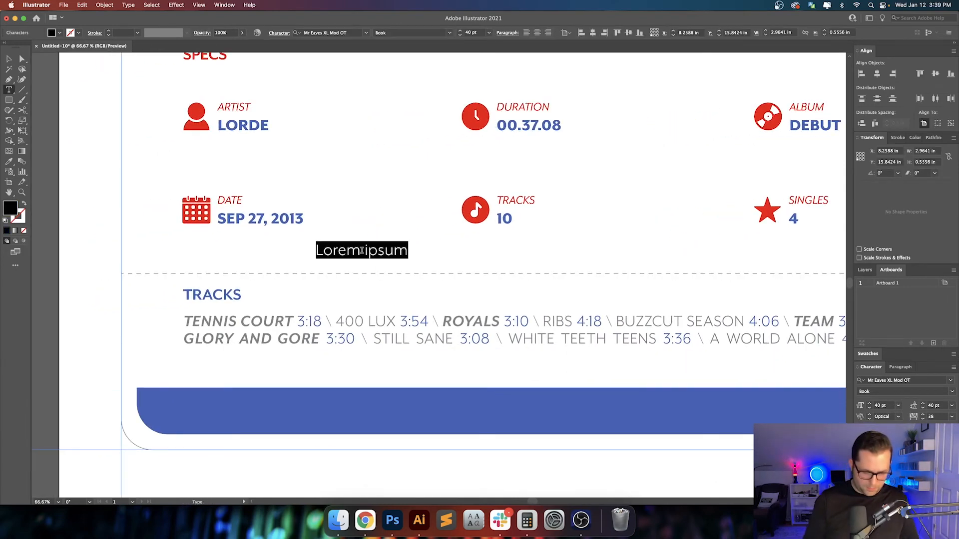
text(ITALI)
key(BackSpace)
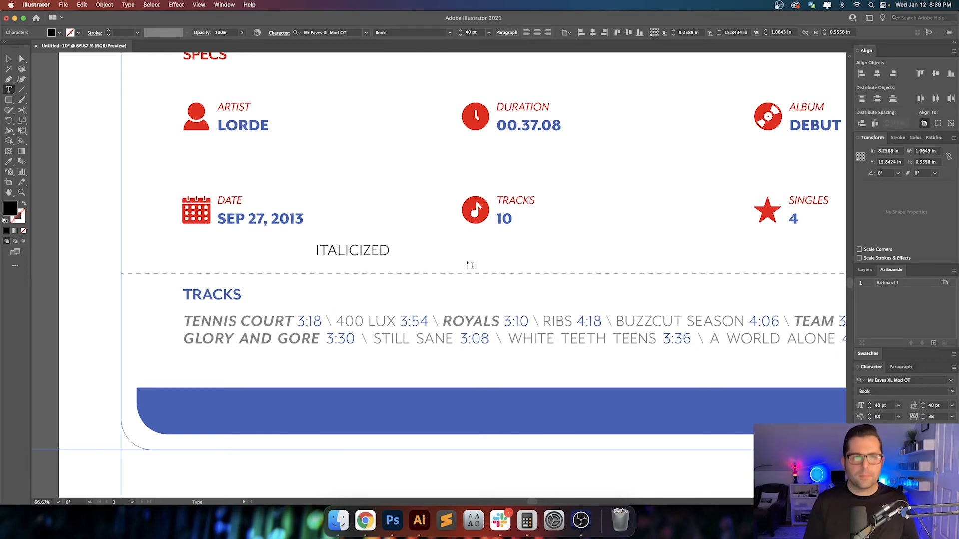
text(IN)
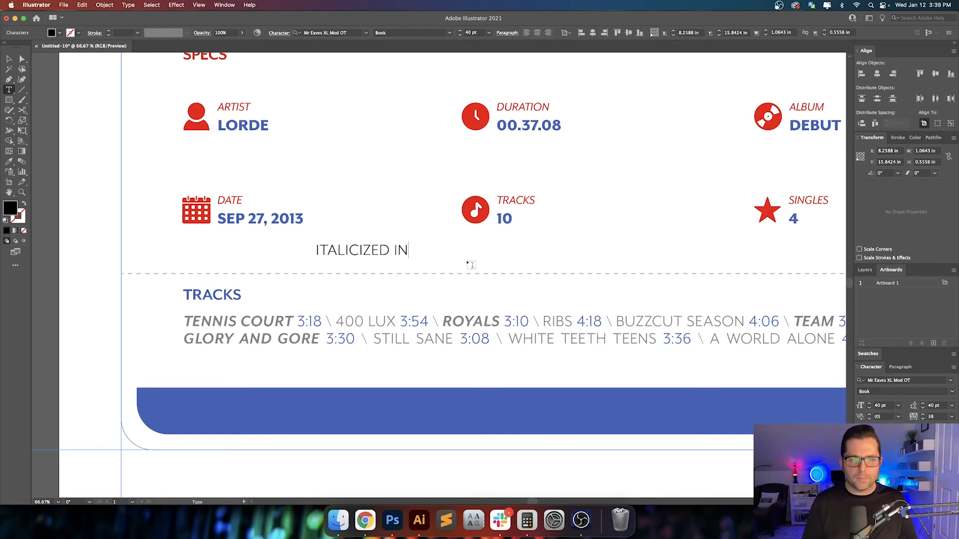
text(DICATE SINGLES)
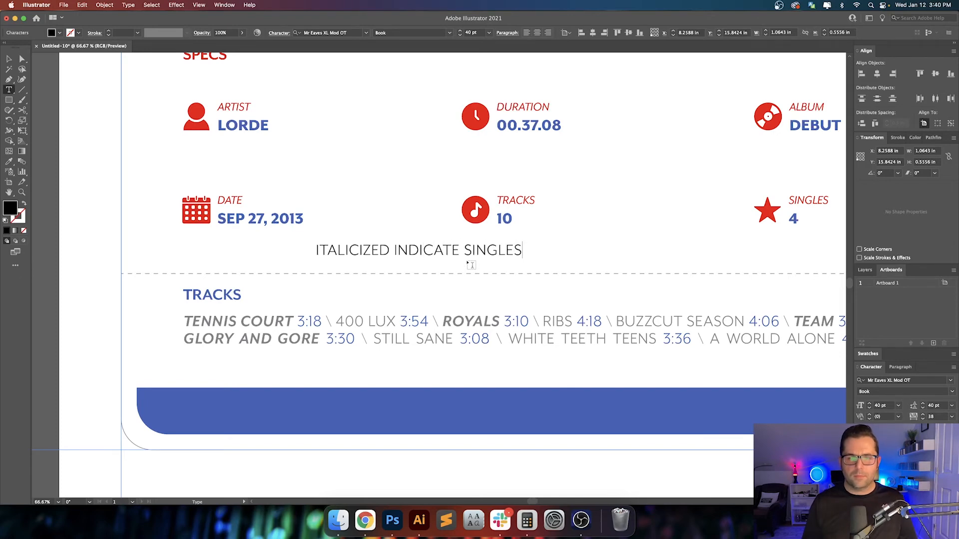
key(Escape)
Copy the word ITALICIZED, check its spelling with a Google search in Chrome, and return to Illustrator
drag(381, 249, 316, 249)
click(390, 250)
drag(390, 249, 285, 251)
key(super+c)
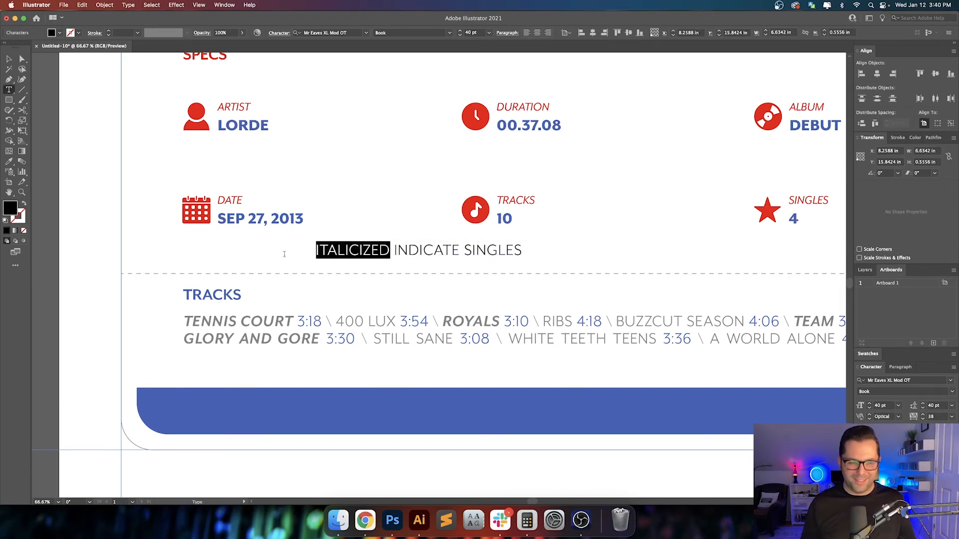
key(Escape)
click(365, 520)
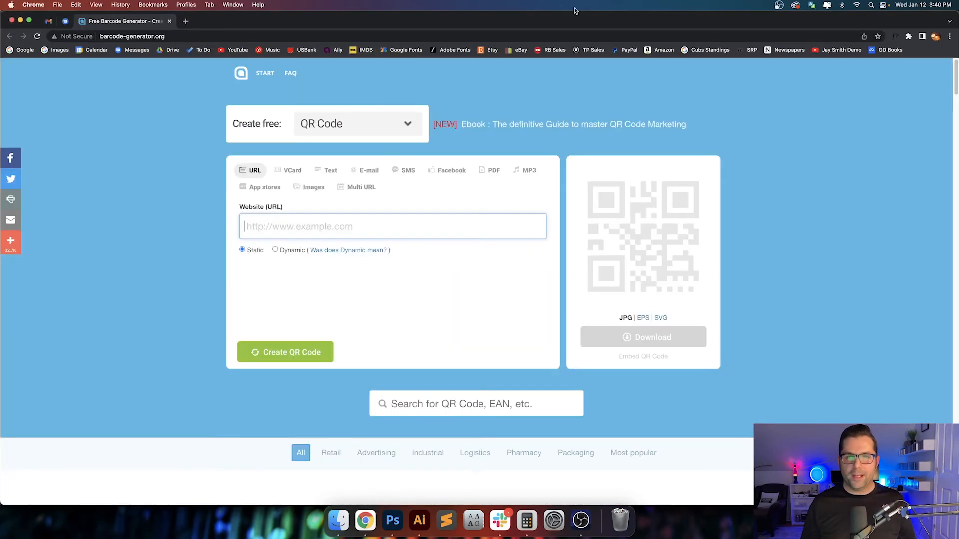
click(183, 21)
click(21, 50)
key(super+v)
key(Return)
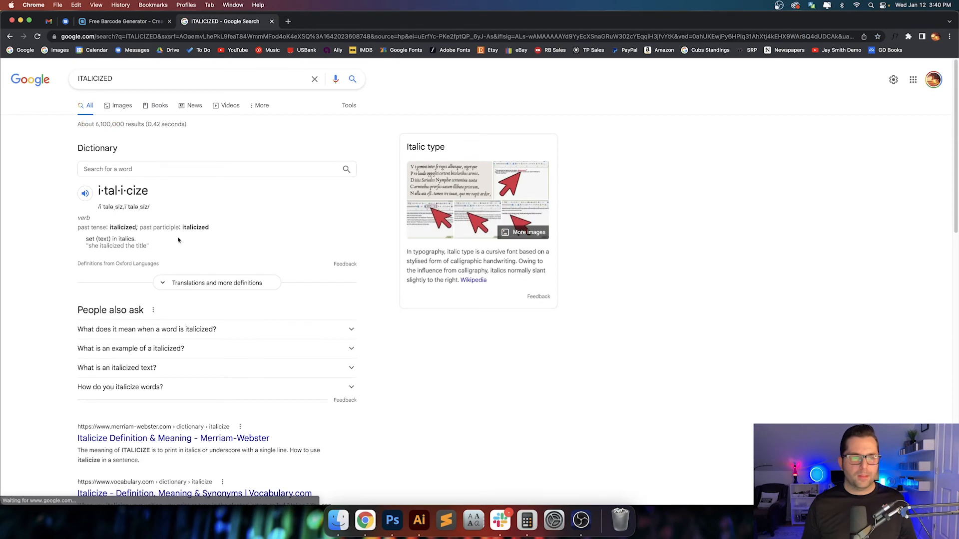
click(419, 520)
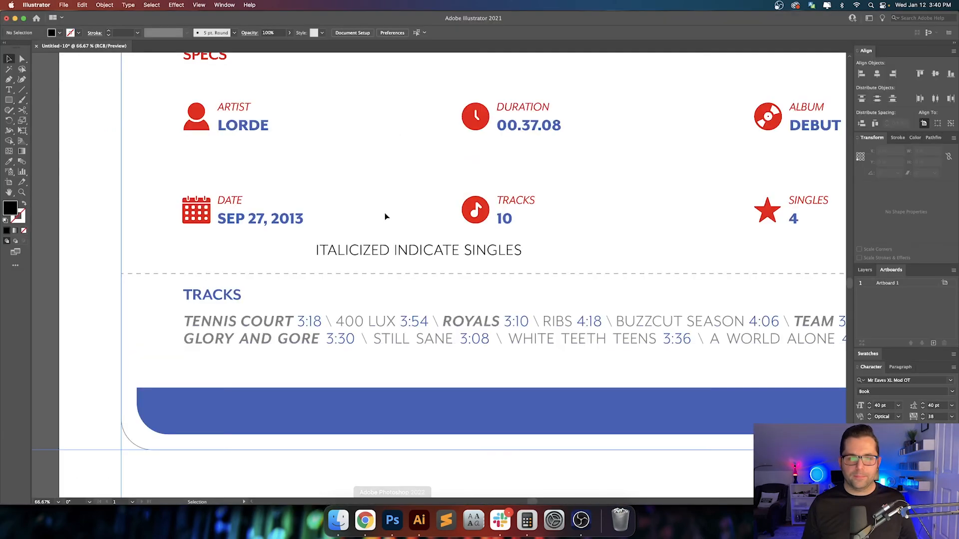
Move the ITALICIZED INDICATE SINGLES note below the track list and left-align it to the list as the key object
drag(434, 251, 302, 378)
shift+click(295, 346)
click(294, 346)
click(624, 32)
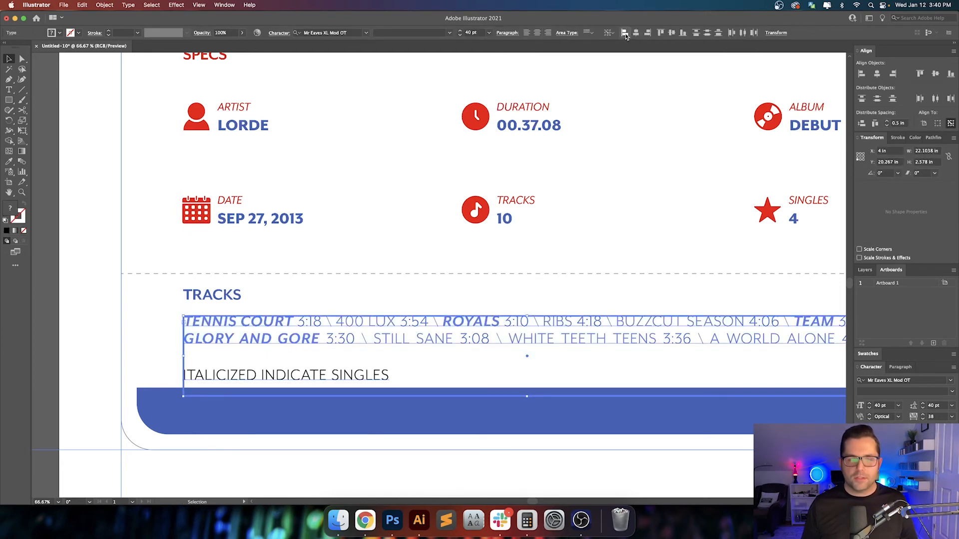
click(363, 219)
Set the ITALICIZED INDICATE SINGLES note to the Book Italic style at 30 pt
click(375, 381)
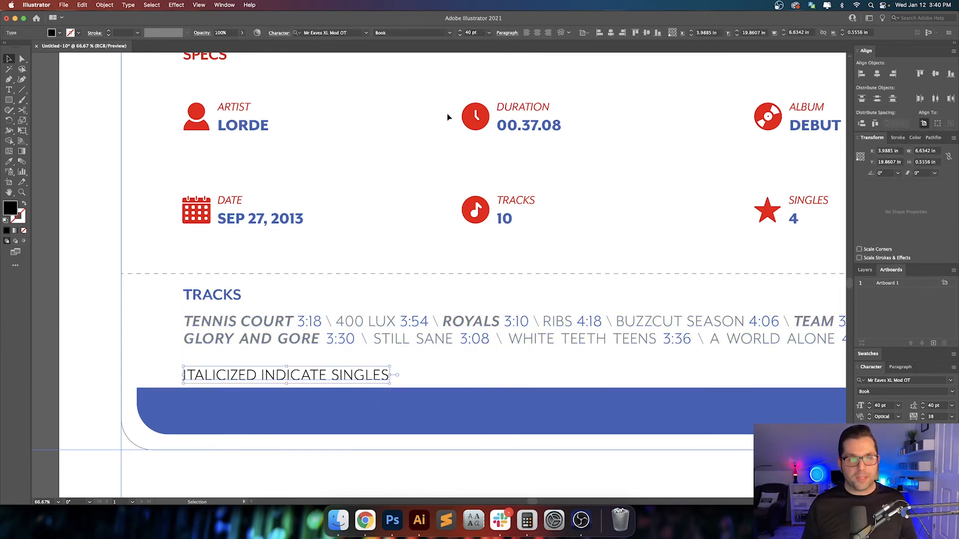
click(450, 33)
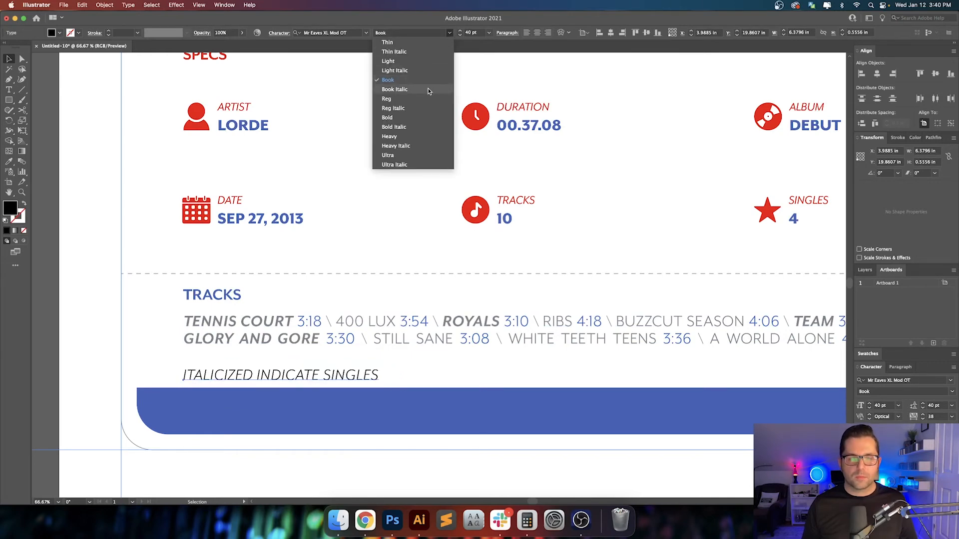
click(443, 85)
click(481, 32)
text(30)
key(Return)
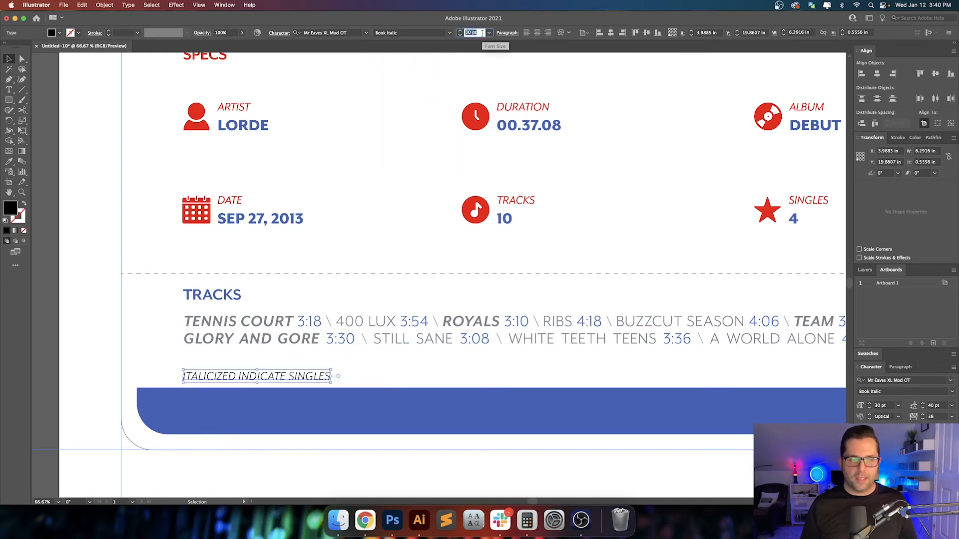
Reduce the singles note's font size to 20 pt and deselect it
key(Down)
key(Down)
key(Down)
key(Down)
key(Down)
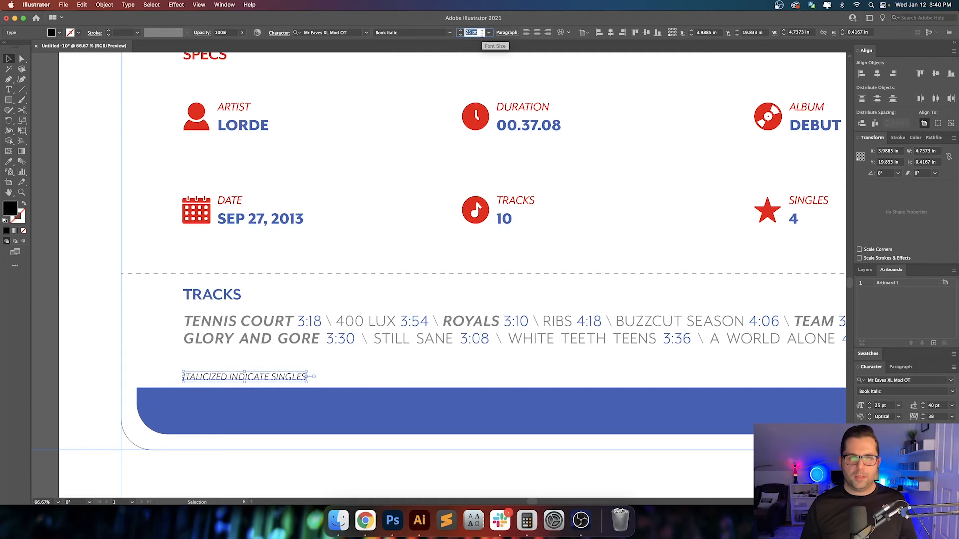
key(Down)
key(Down)
key(Down)
key(Down)
key(Down)
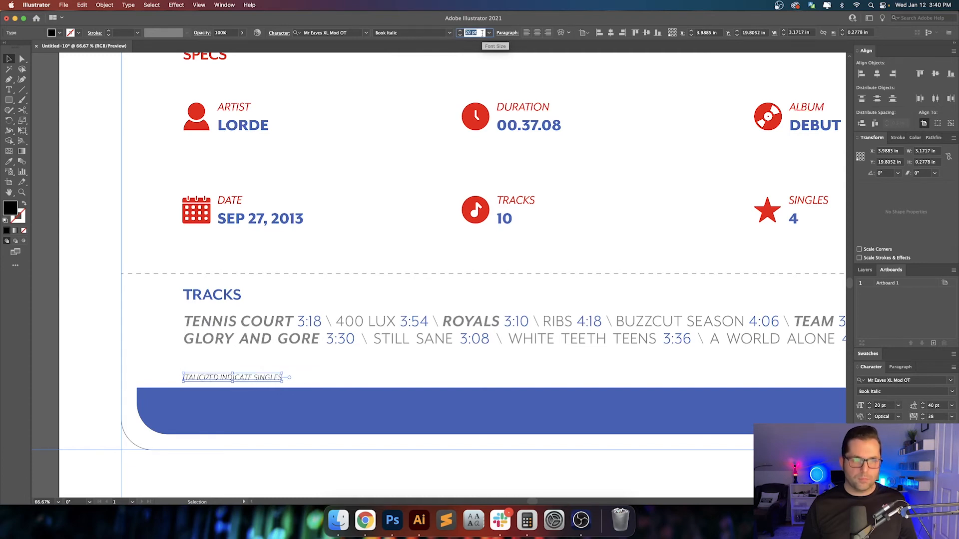
click(368, 231)
Recolor the singles note with the gray sampled from the track titles
scroll(248, 395, down, 2)
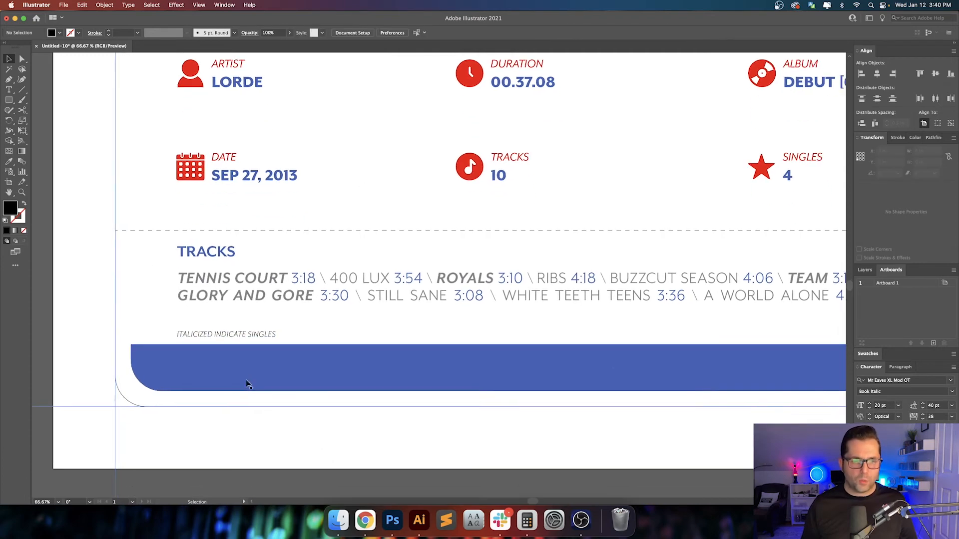
click(248, 334)
drag(249, 334, 422, 316)
scroll(210, 312, up, 5)
key(i)
click(305, 223)
Distribute the singles note vertically 0.5 in below the track list, using the list as the key object
key(v)
shift+click(353, 245)
click(353, 245)
click(861, 123)
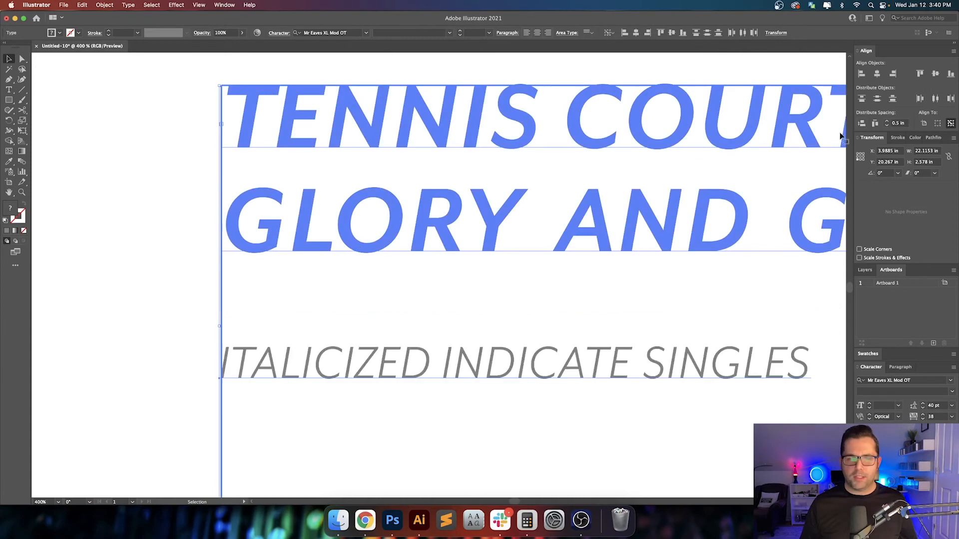
click(207, 241)
key(super+0)
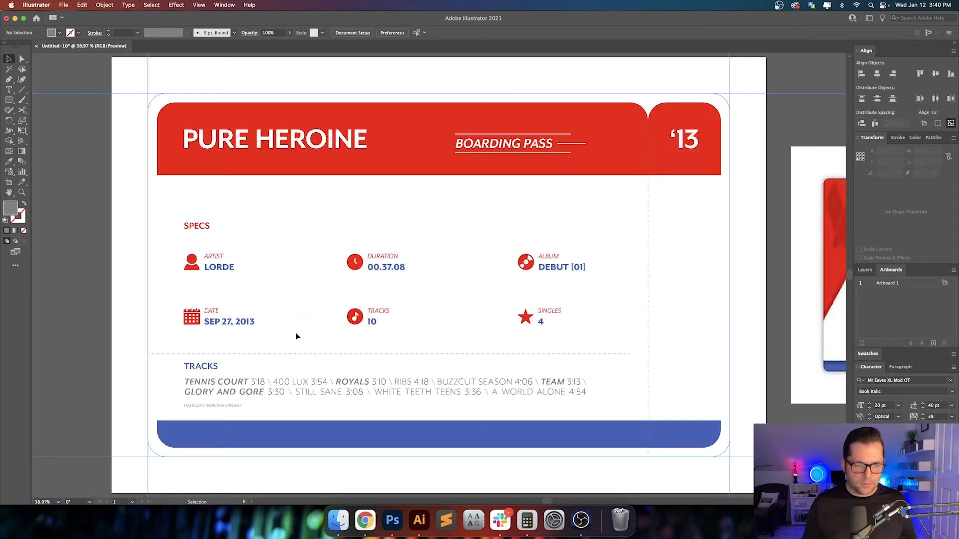
Hide the guides and examine the American Airlines reference boarding pass beside the poster
drag(296, 337, 302, 317)
key(super+semicolon)
drag(590, 304, 586, 273)
drag(740, 266, 245, 290)
mouse_move(427, 291)
mouse_down()
mouse_move(333, 290)
mouse_move(414, 289)
mouse_up()
scroll(363, 290, left, 1)
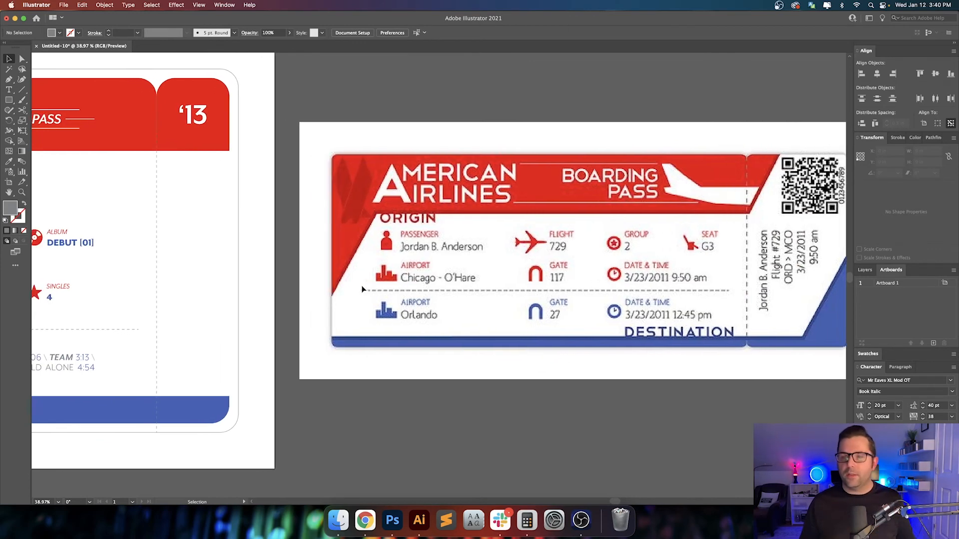
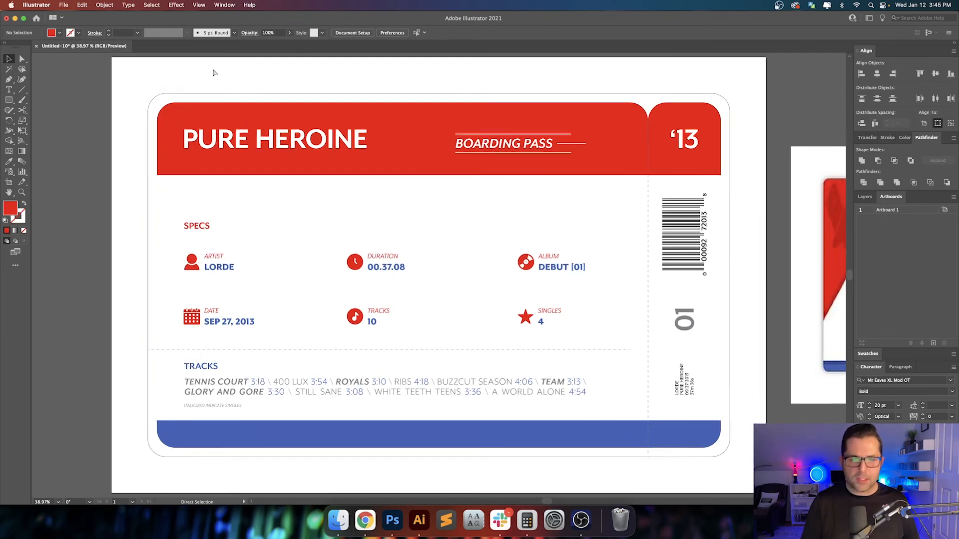
drag(178, 105, 700, 447)
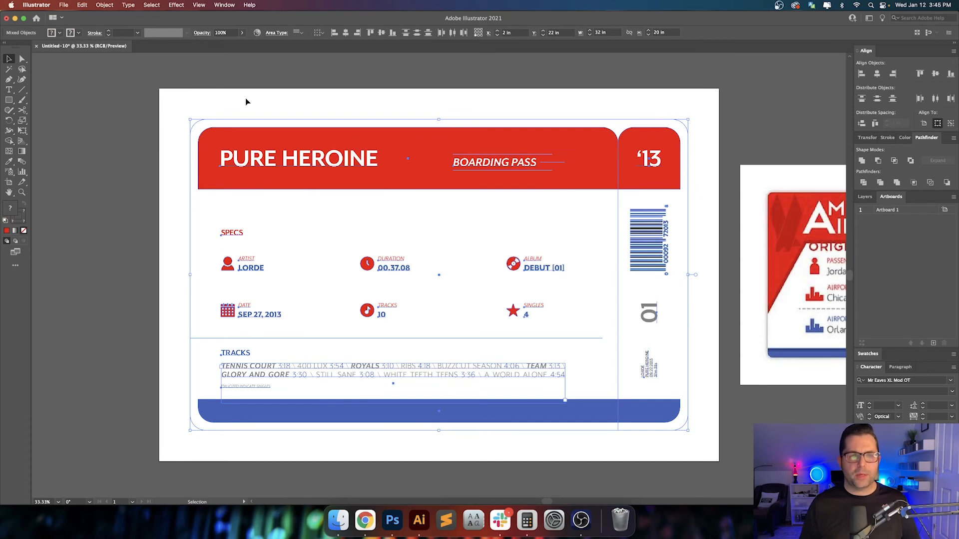
click(689, 448)
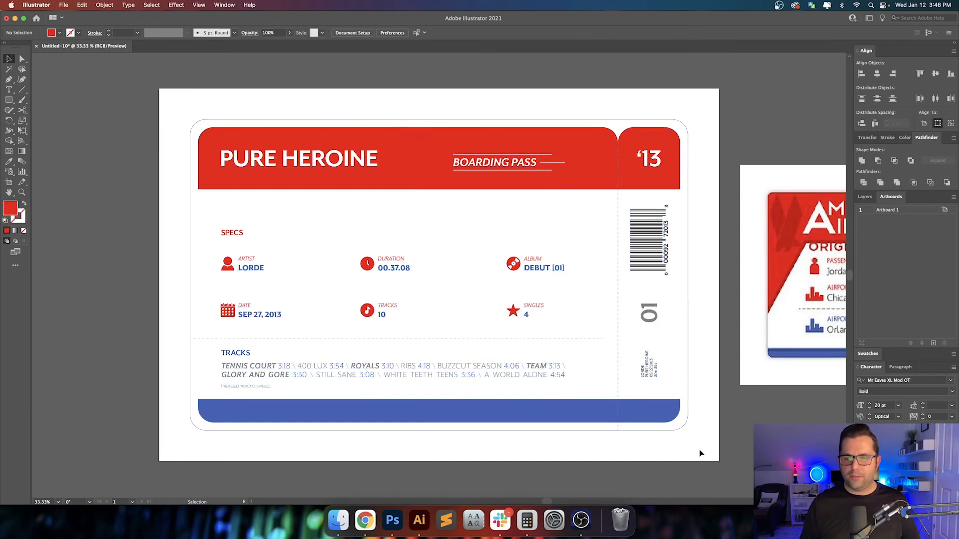
key(super+a)
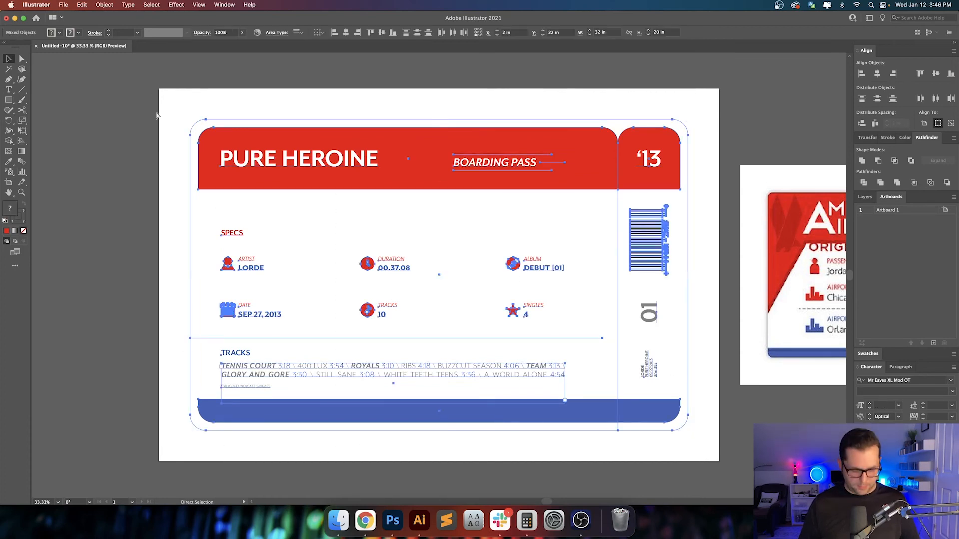
click(348, 103)
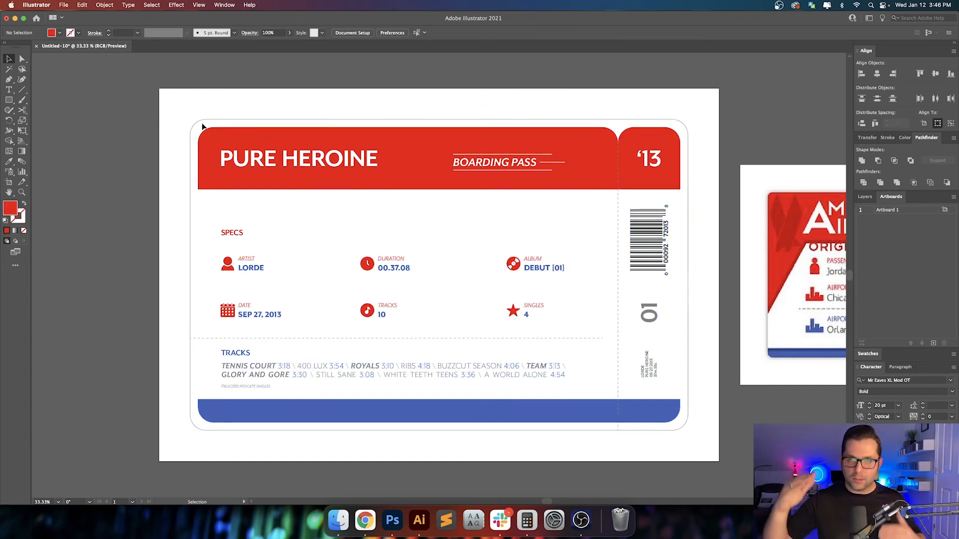
Copy the complete boarding-pass artwork into the blank Photoshop document as a smart object and select the whole canvas
drag(198, 124, 606, 402)
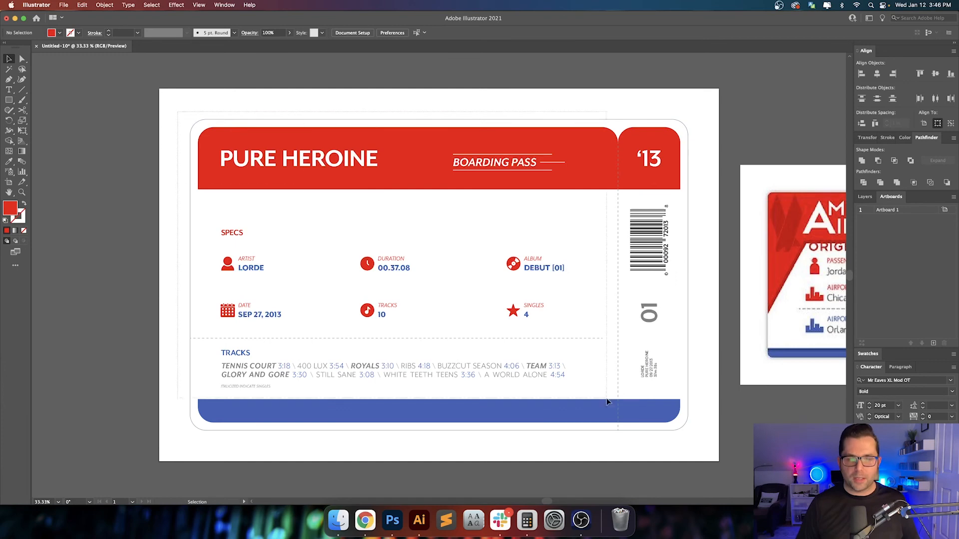
drag(702, 464, 704, 456)
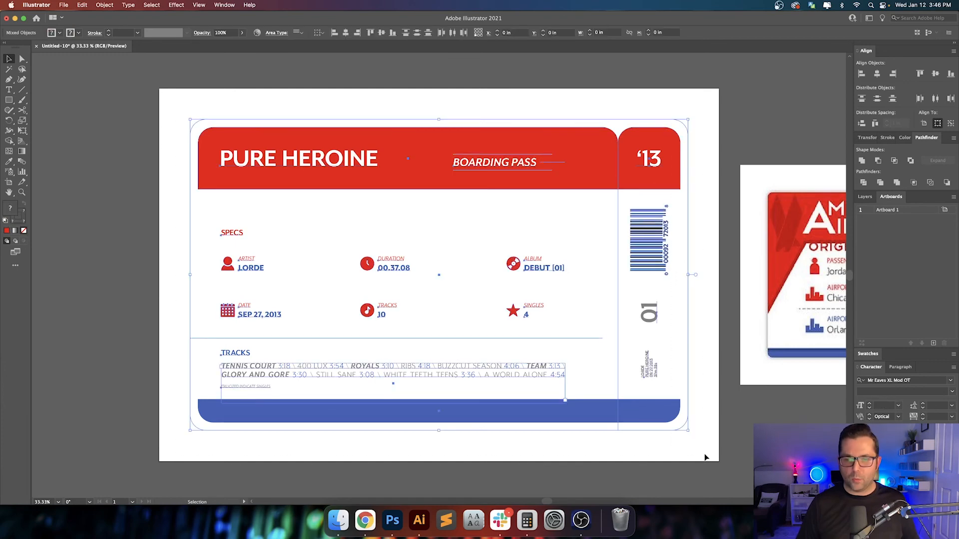
click(393, 521)
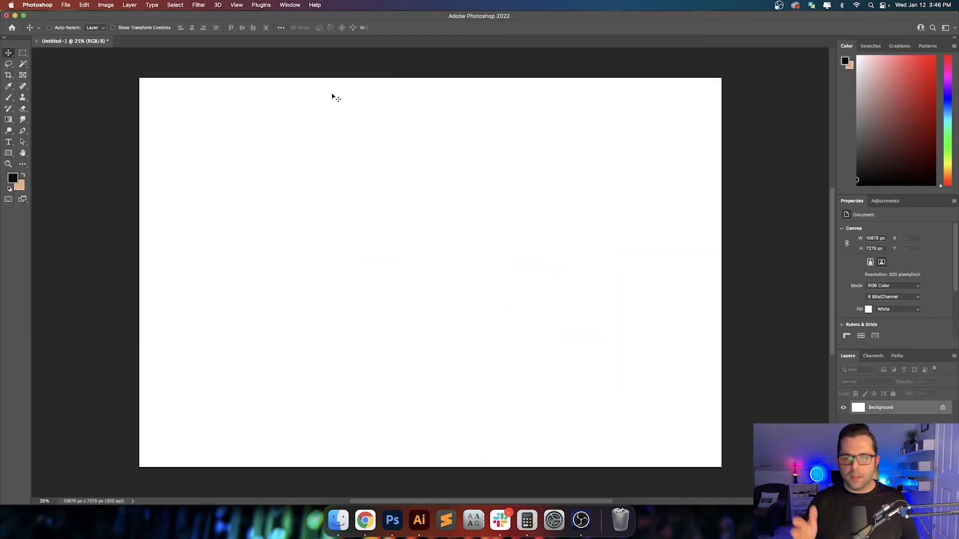
key(super+v)
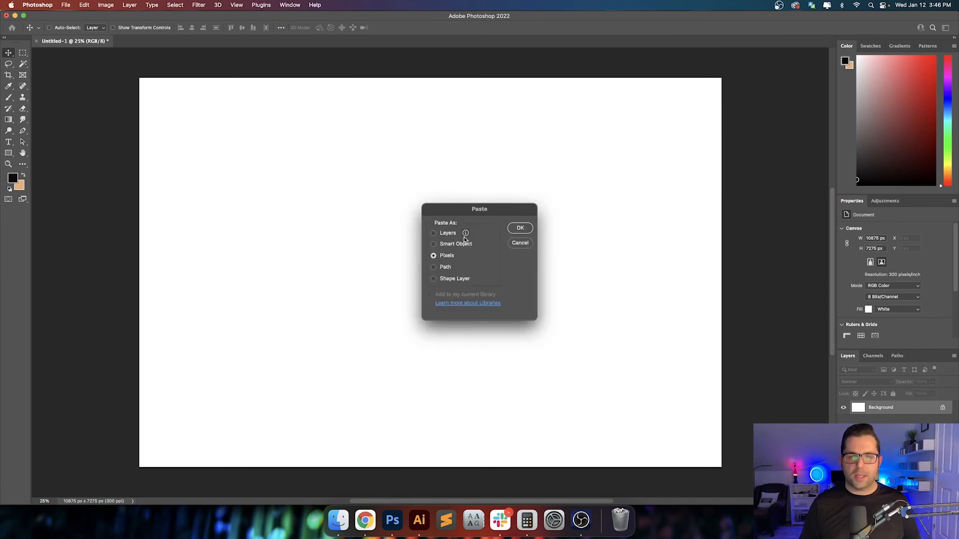
key(Return)
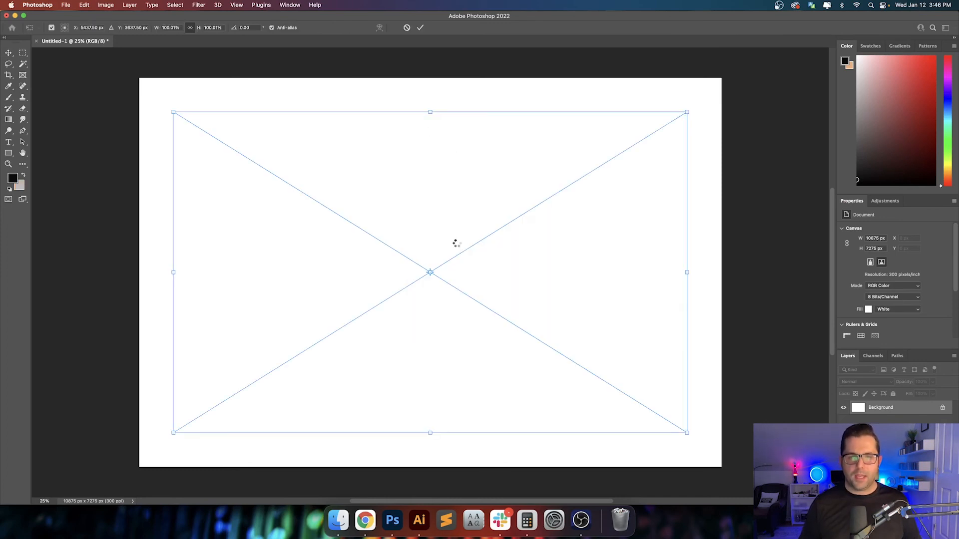
key(Return)
key(super+a)
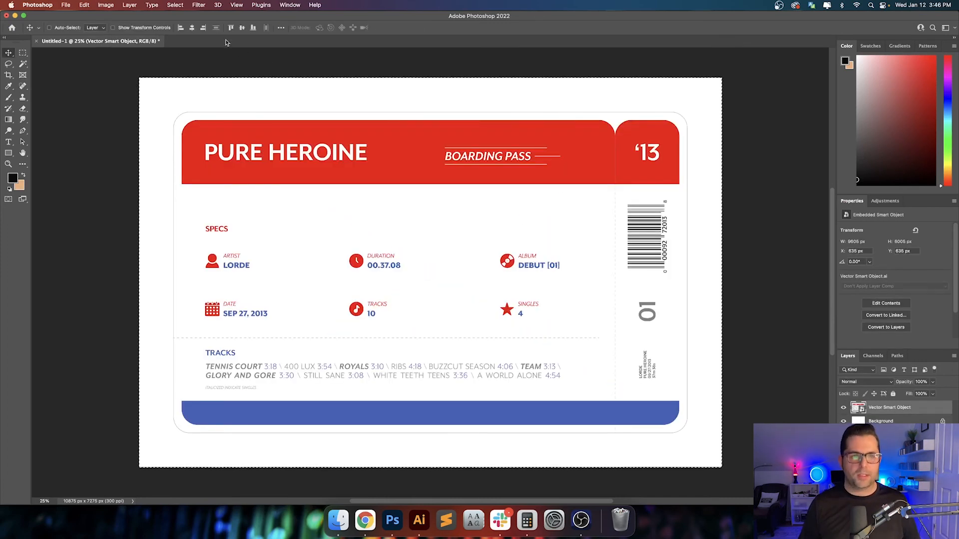
Deselect the canvas, switch to Finder and open the Documents folder on the Mothership drive
key(super+d)
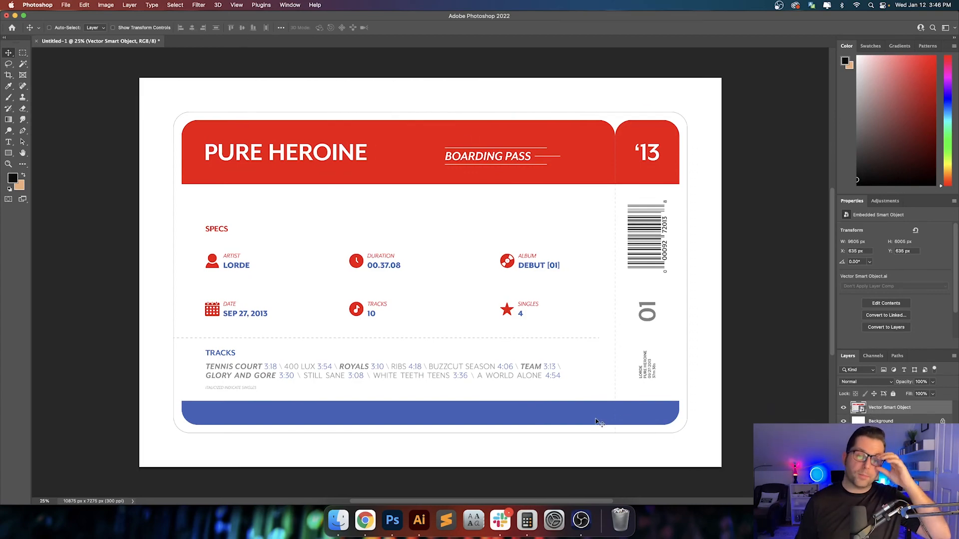
click(338, 519)
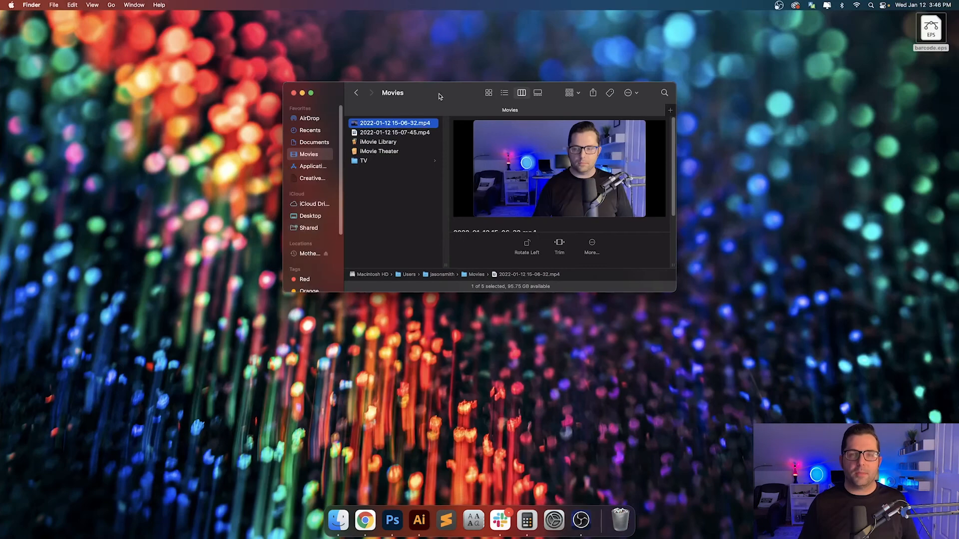
click(310, 254)
drag(471, 111, 349, 69)
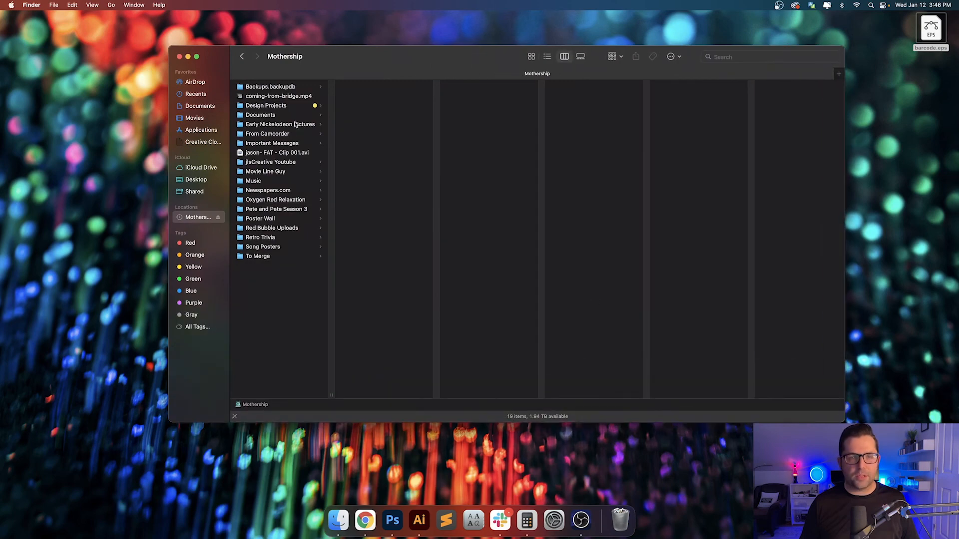
click(284, 116)
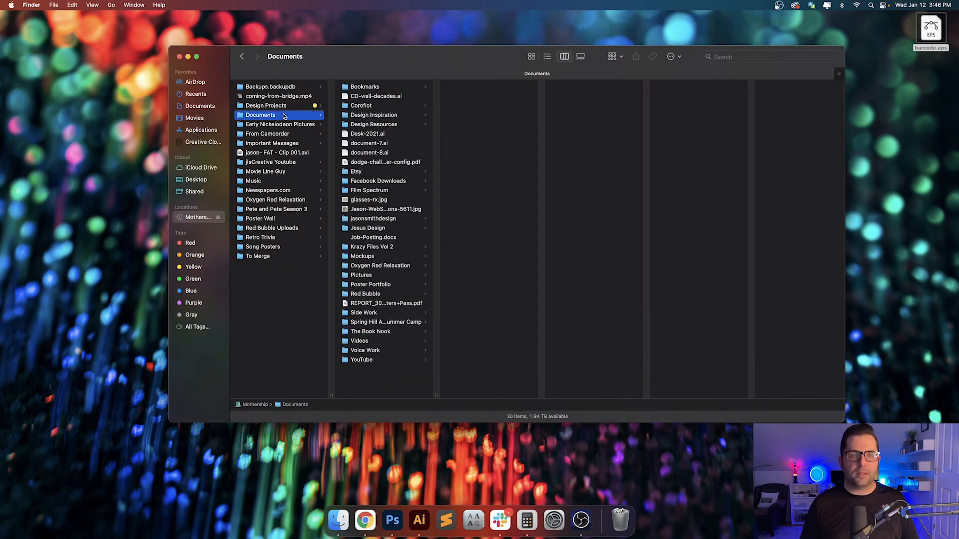
Open the Patterns & Overlay folder inside Design Resources and select Aged Paper.jpg
key(Right)
key(Down)
key(Down)
key(Down)
key(Down)
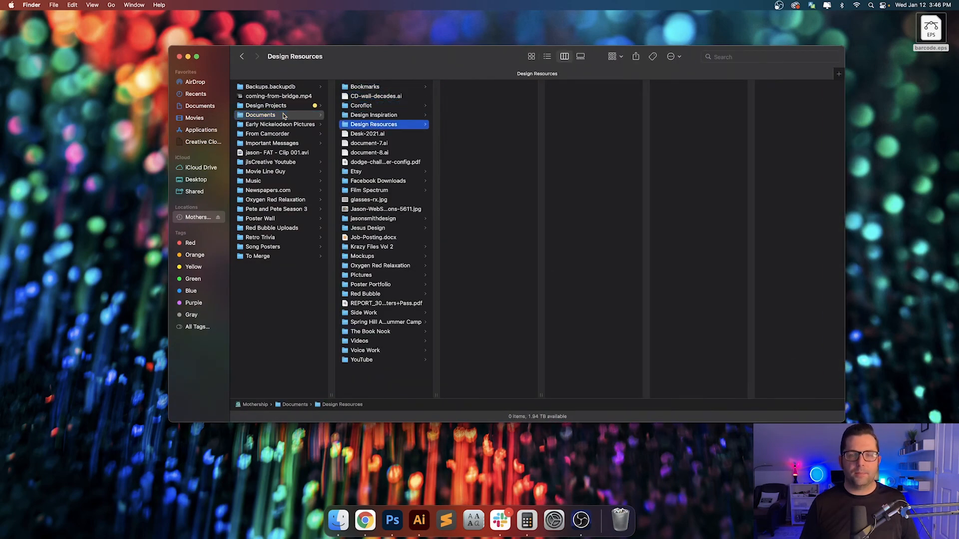
key(Right)
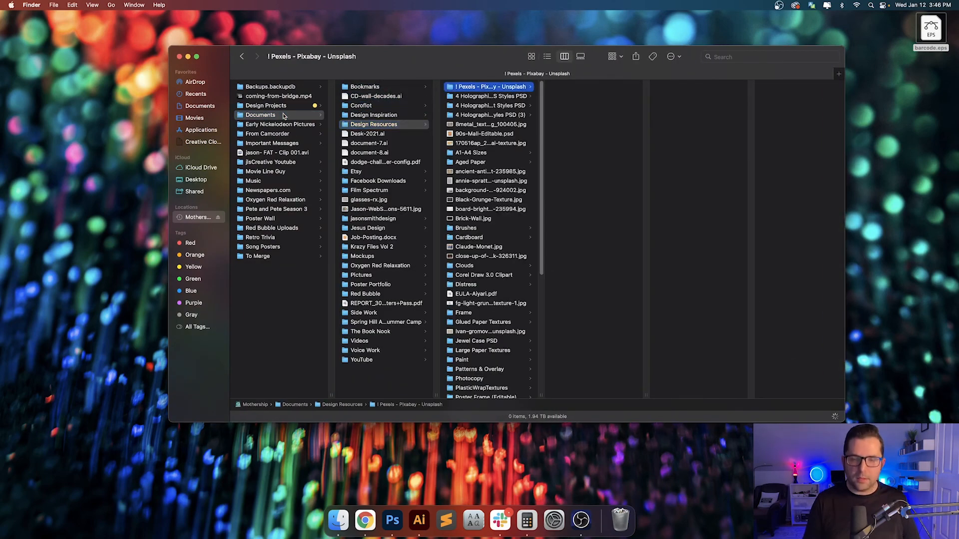
text(pat)
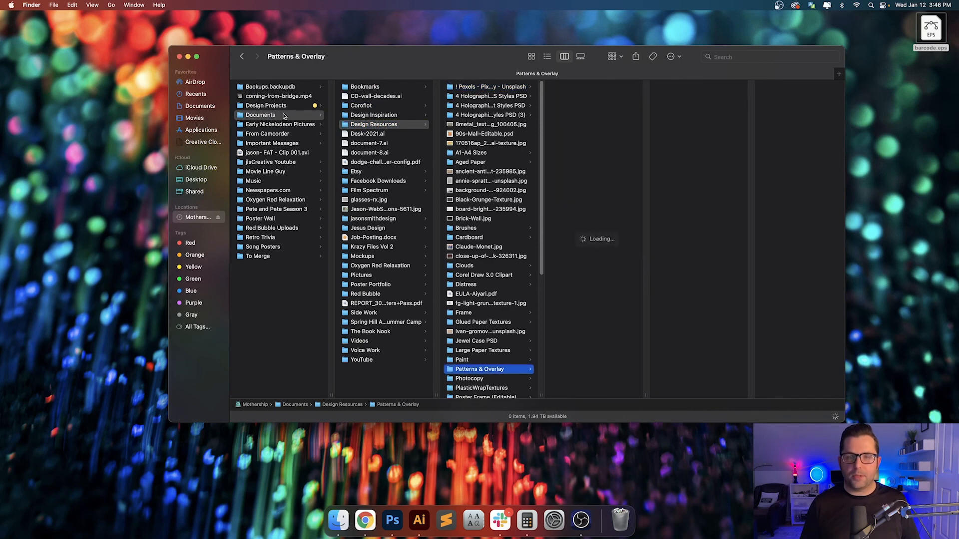
key(Right)
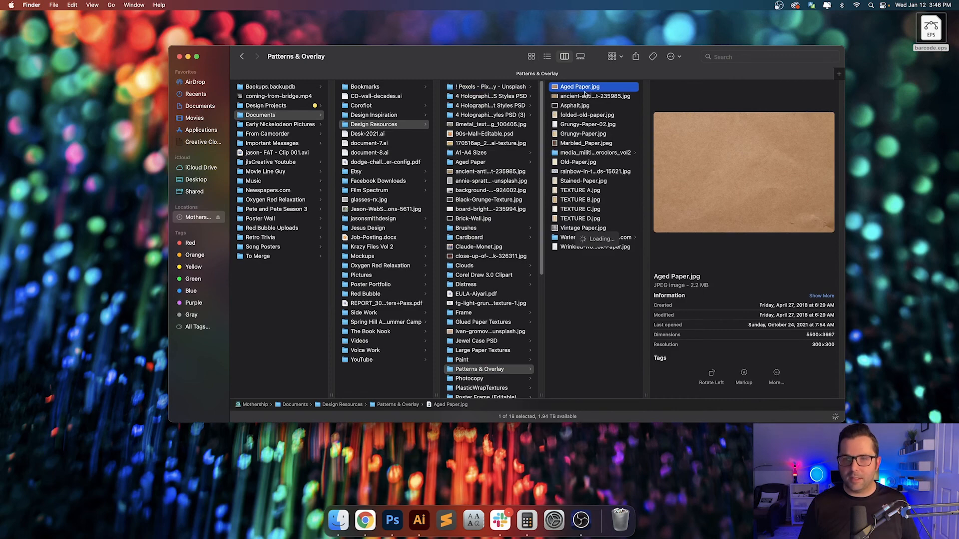
Bring Aged Paper.jpg into the Photoshop poster document as a new layer and center it on the canvas
click(393, 520)
drag(564, 102, 361, 224)
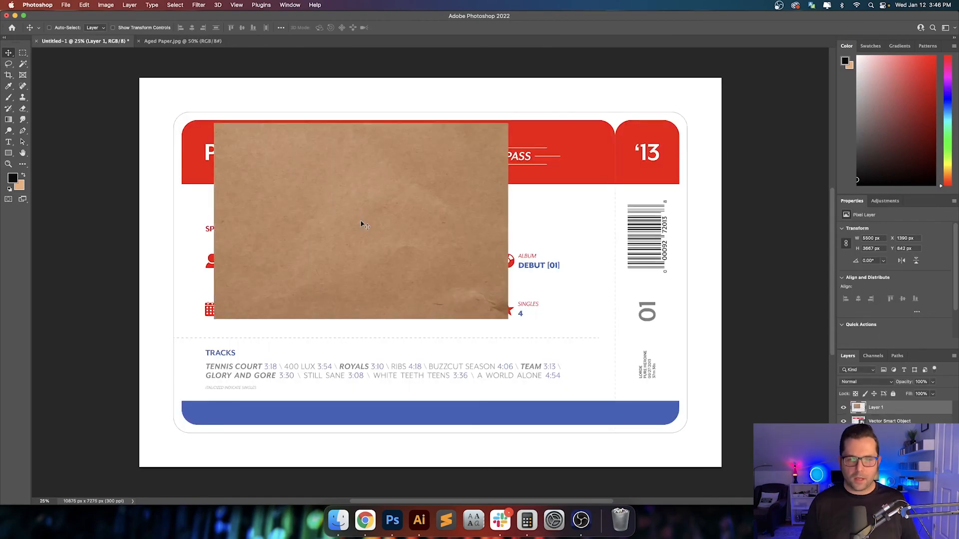
key(super+a)
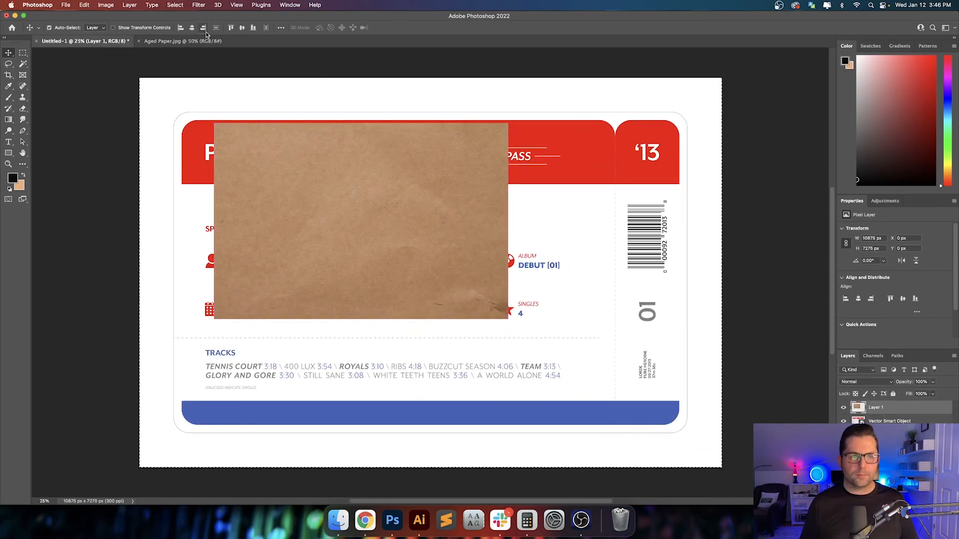
click(216, 28)
click(242, 27)
key(super+d)
Scale the paper texture proportionally from its center to cover the whole canvas
key(super+t)
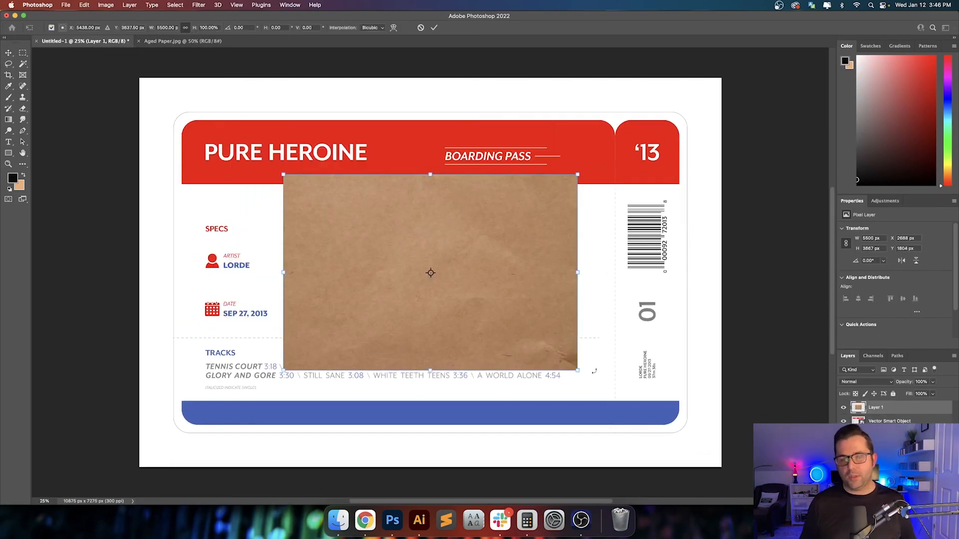
drag(577, 371, 721, 467)
key(Return)
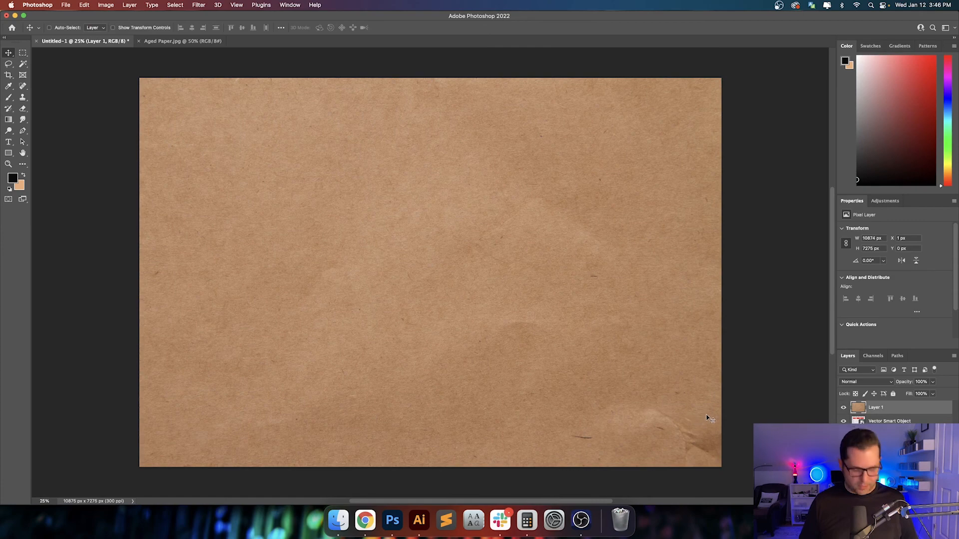
Set the paper texture layer to Multiply blending and clip it to the boarding-pass smart object
key(shift+plus)
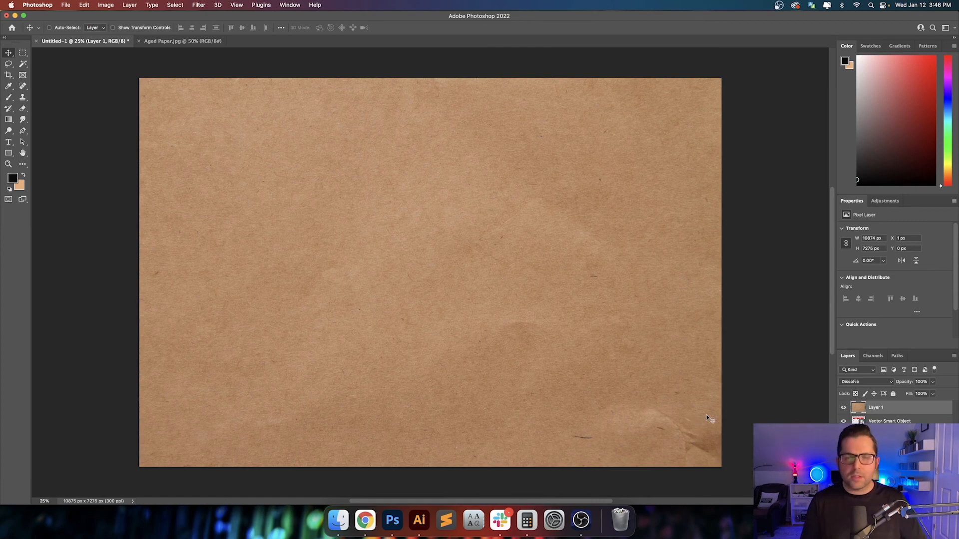
key(shift+plus)
key(shift+plus)
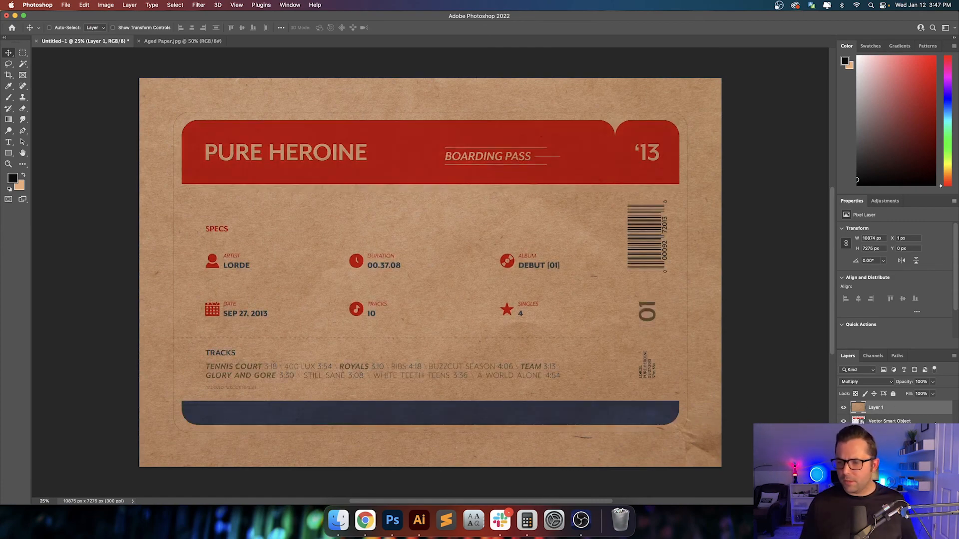
alt+click(937, 413)
click(937, 410)
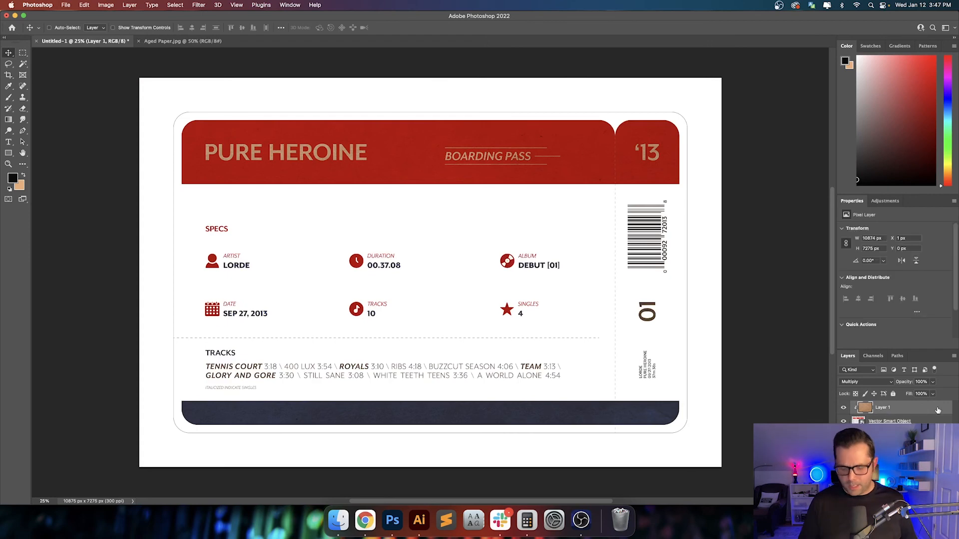
Try successive blend modes on the clipped paper texture and set it to Hard Light
key(shift+plus)
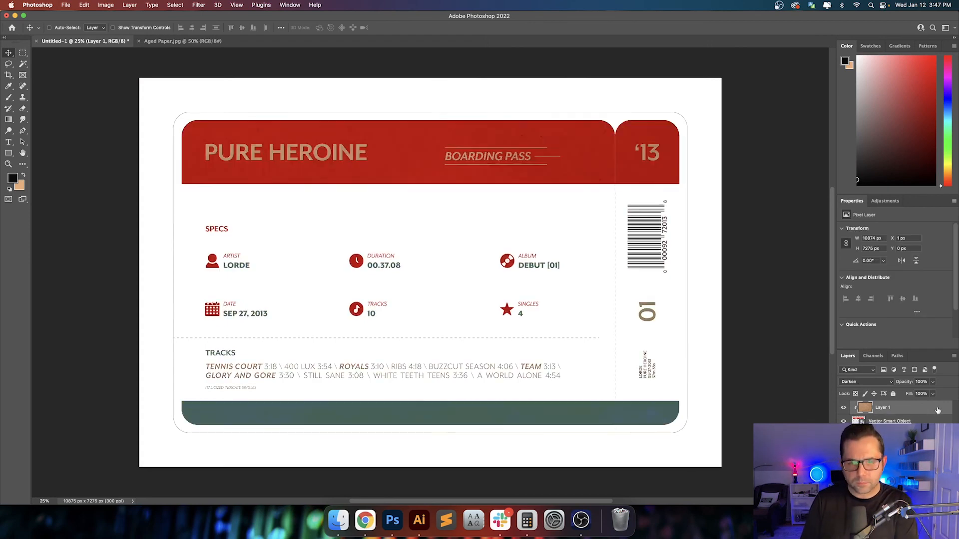
key(shift+plus)
key(shift+plus)
key(shift+plus)
key(shift+plus)
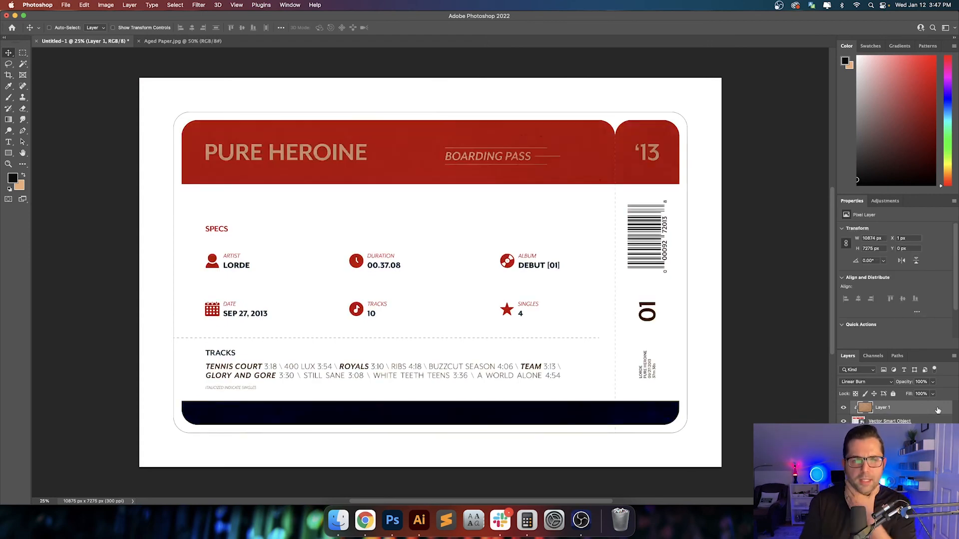
key(shift+plus)
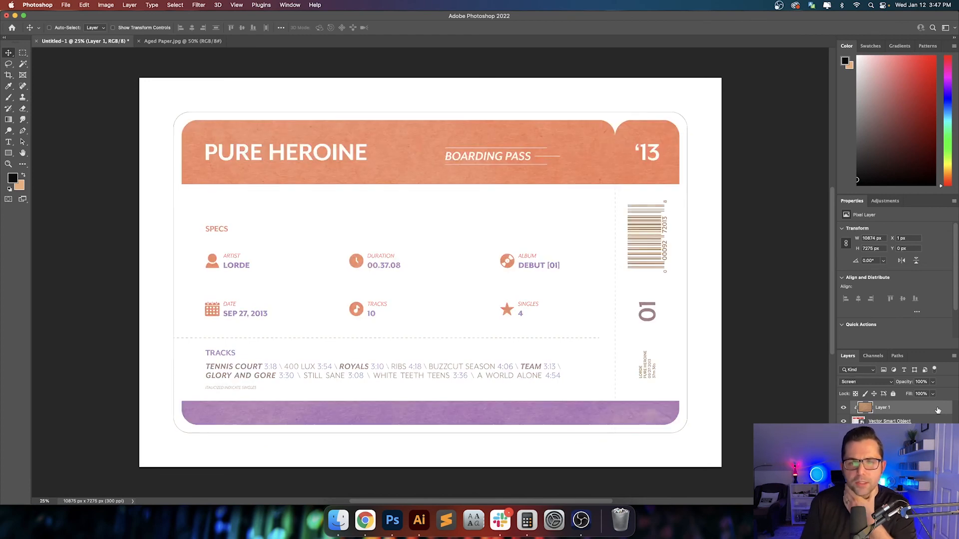
key(shift+plus)
key(shift+plus)
key(shift+plus)
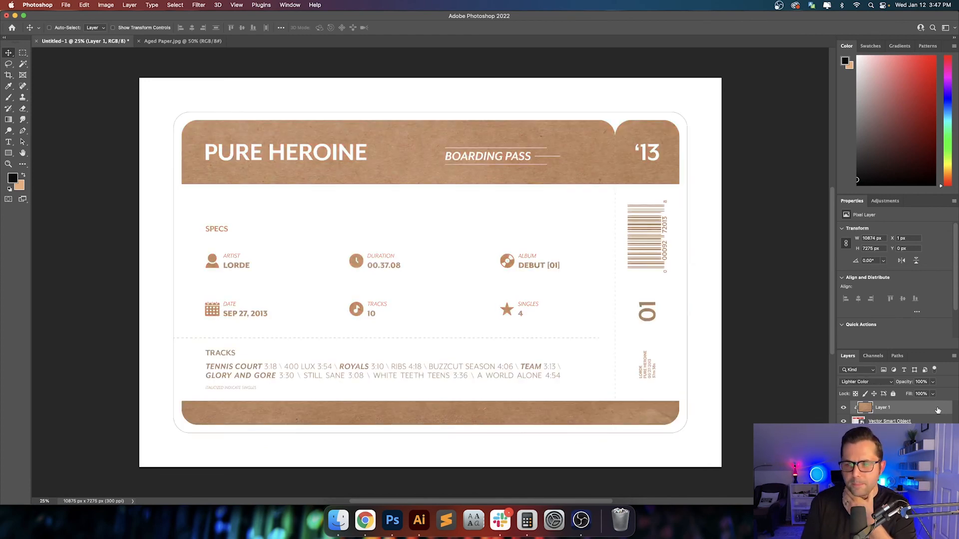
key(shift+plus)
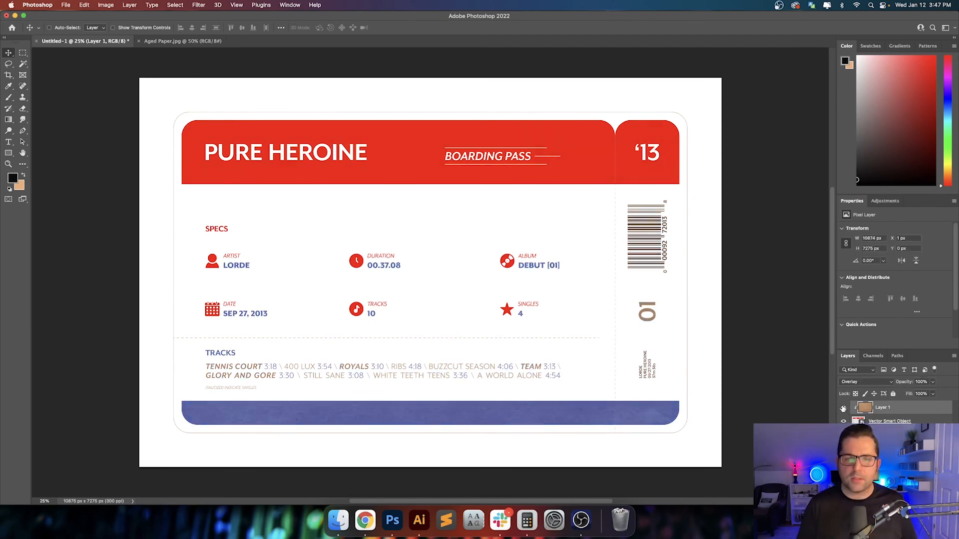
key(shift+alt+h)
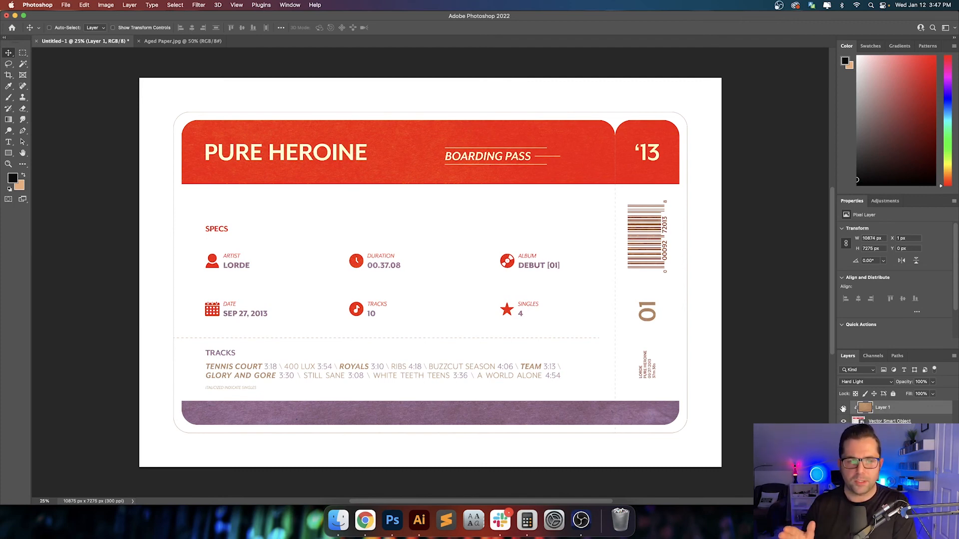
Edit the smart object's contents in Illustrator to fill the outer rounded outline with white, and return to Photoshop with the updated artwork
double_click(858, 421)
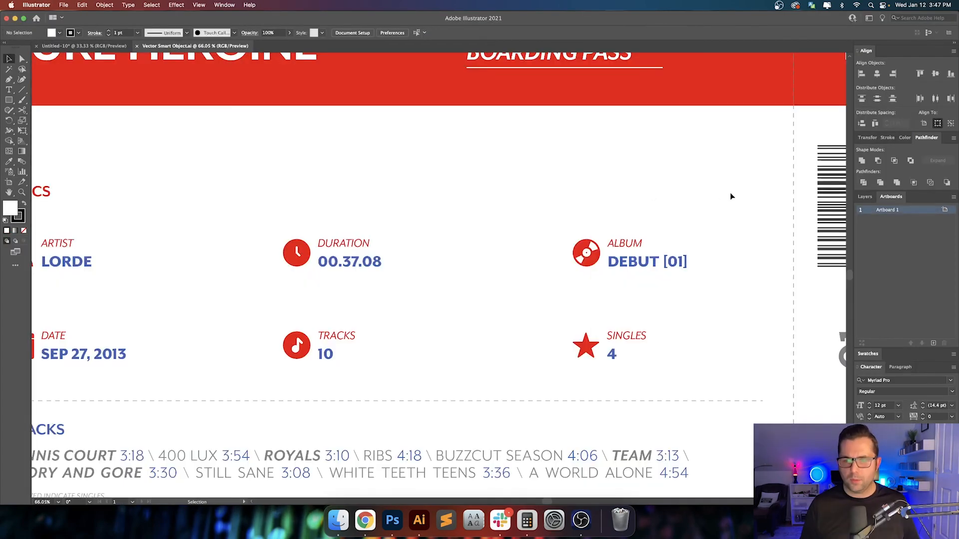
key(super+0)
click(731, 199)
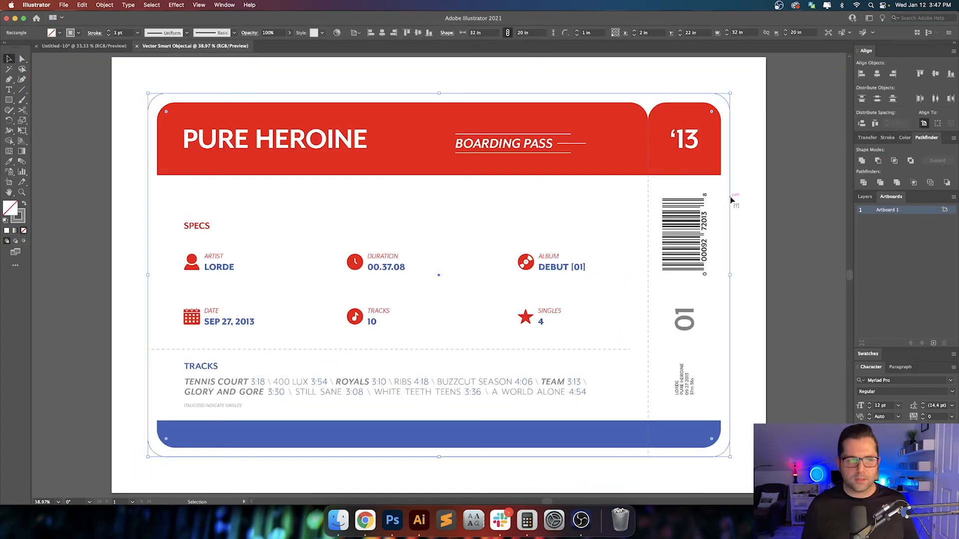
click(733, 197)
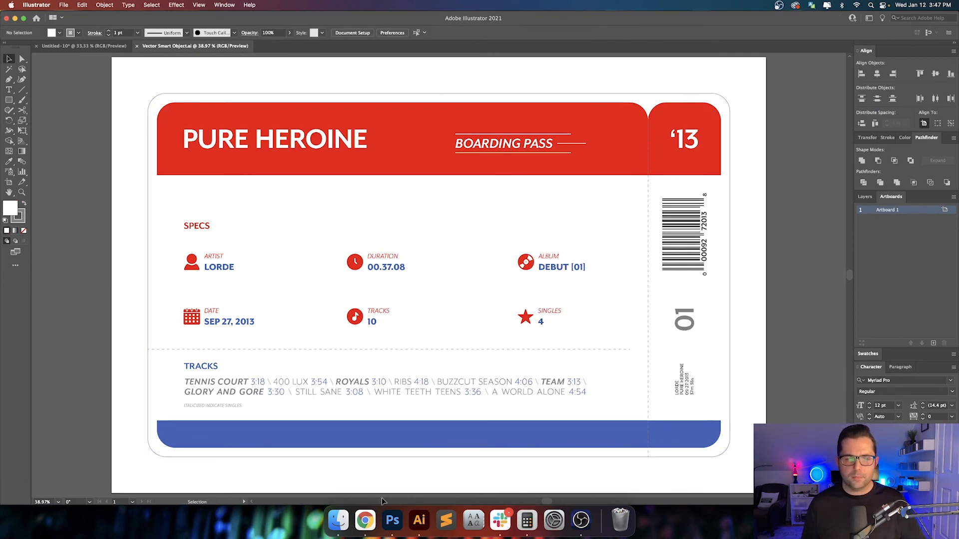
click(393, 521)
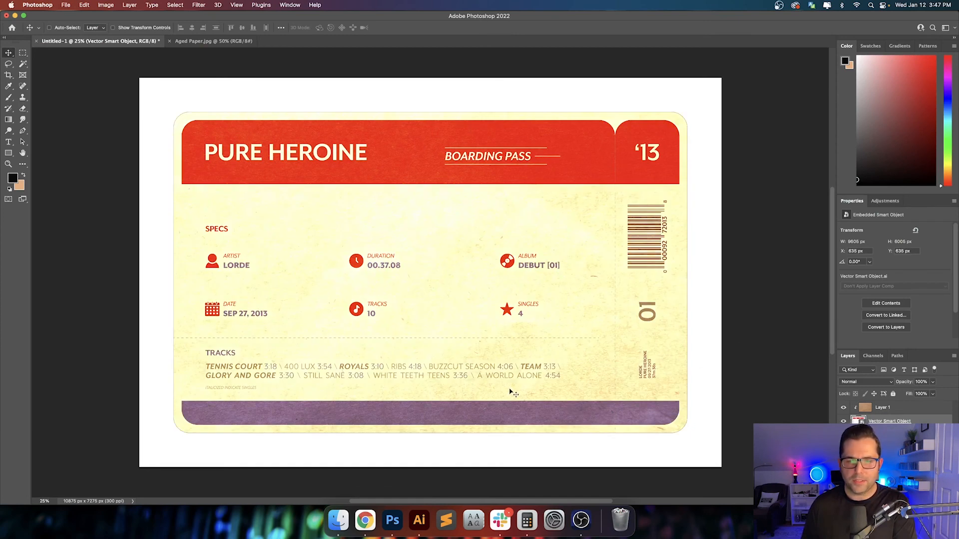
Try successive blend modes in both directions on the clipped paper texture layer and set it to Linear Burn
click(904, 408)
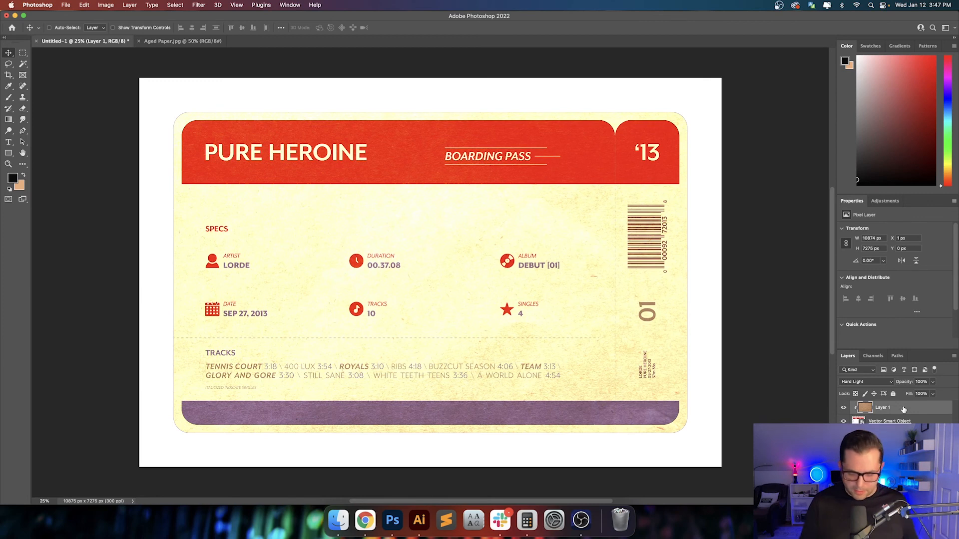
key(shift+plus)
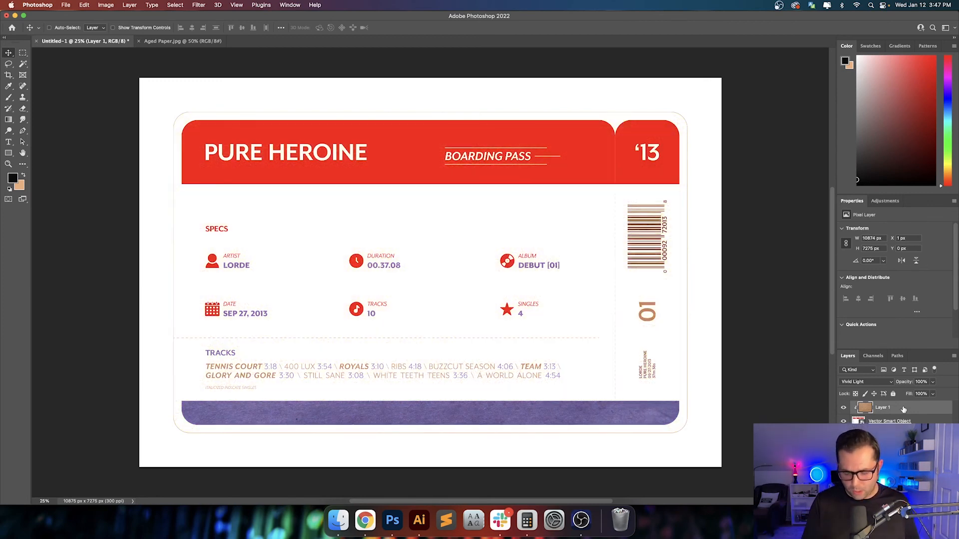
key(shift+plus)
key(shift+plus)
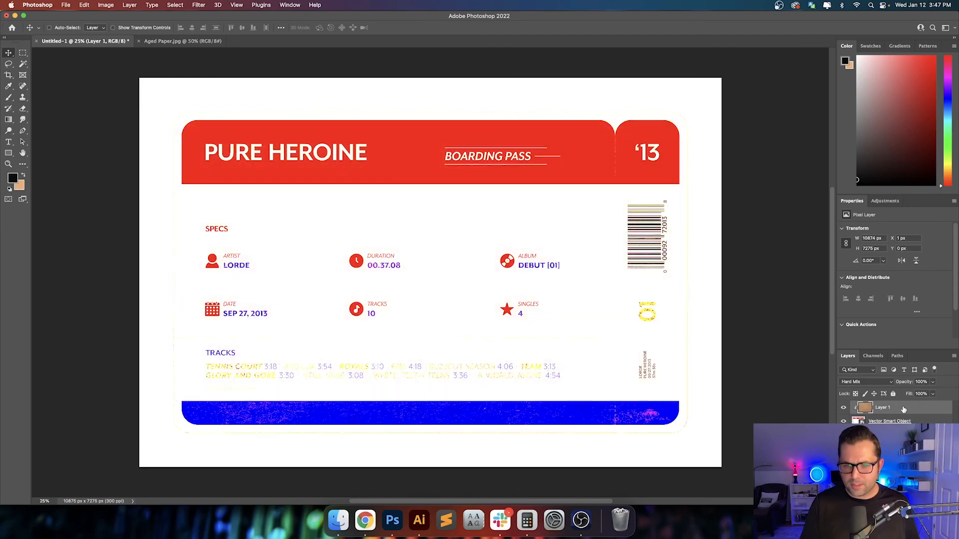
key(shift+plus)
key(shift+plus)
key(shift+plus)
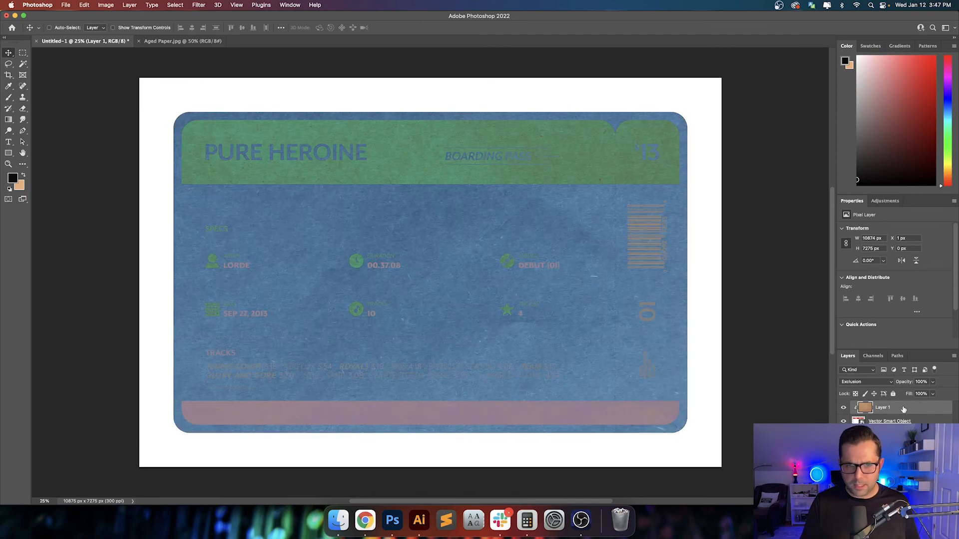
key(shift+minus)
key(shift+plus)
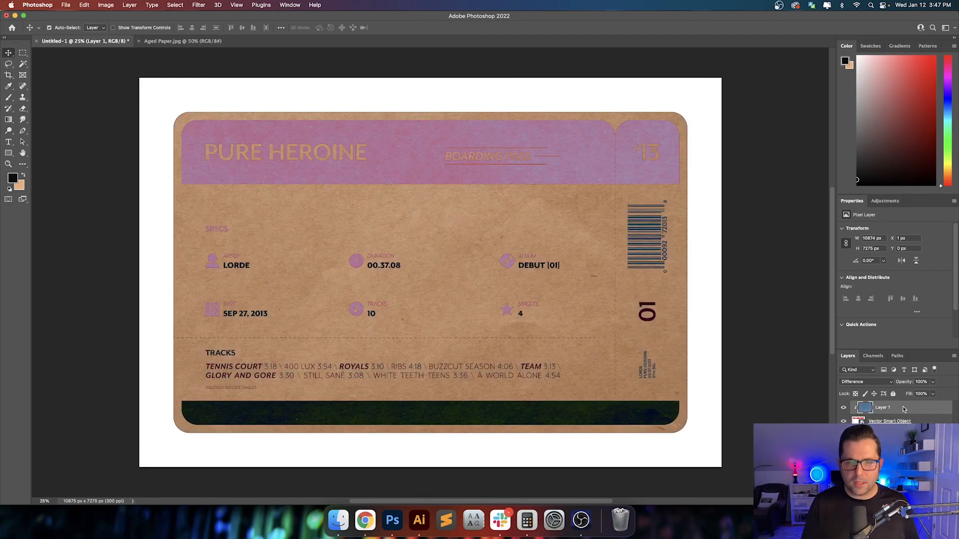
key(shift+minus)
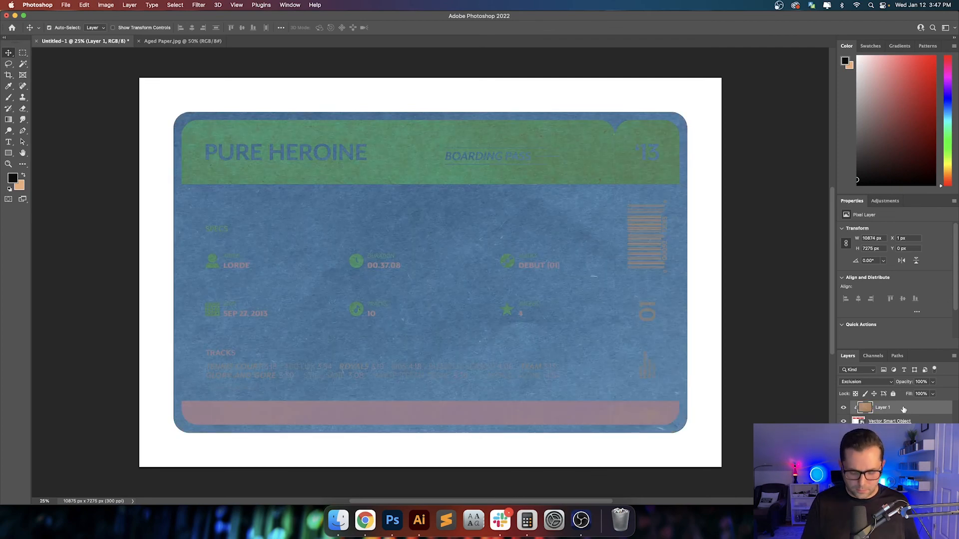
key(shift+plus)
key(shift+minus)
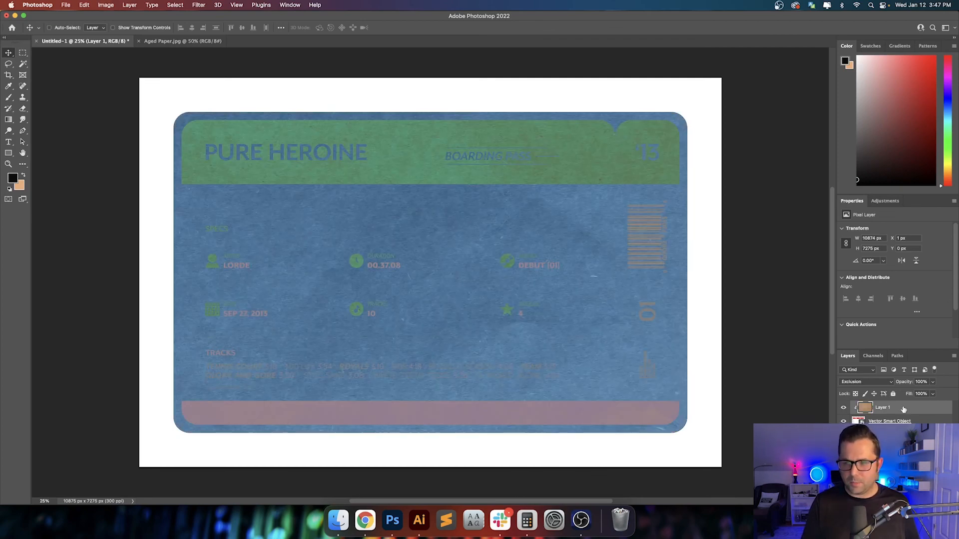
key(shift+plus)
key(shift+plus)
key(shift+plus)
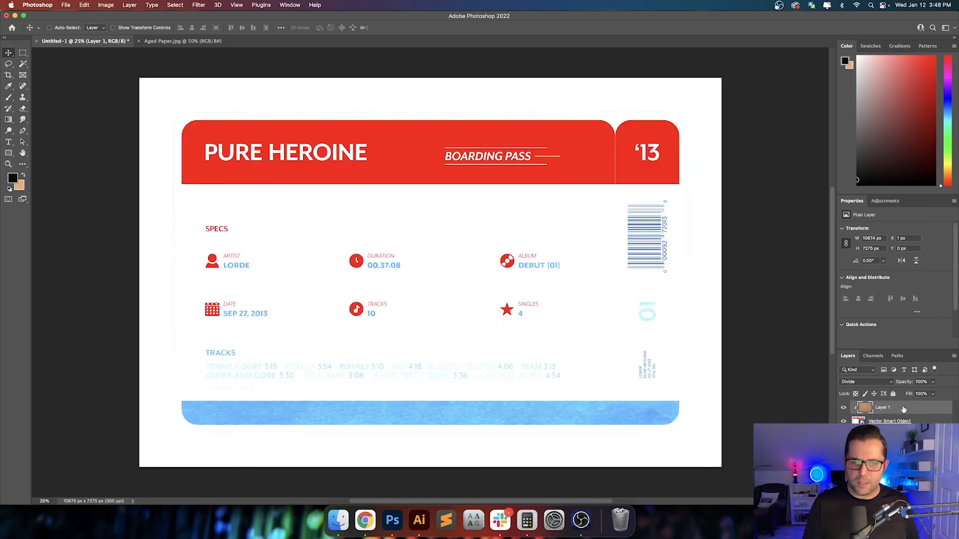
key(shift+plus)
key(shift+plus)
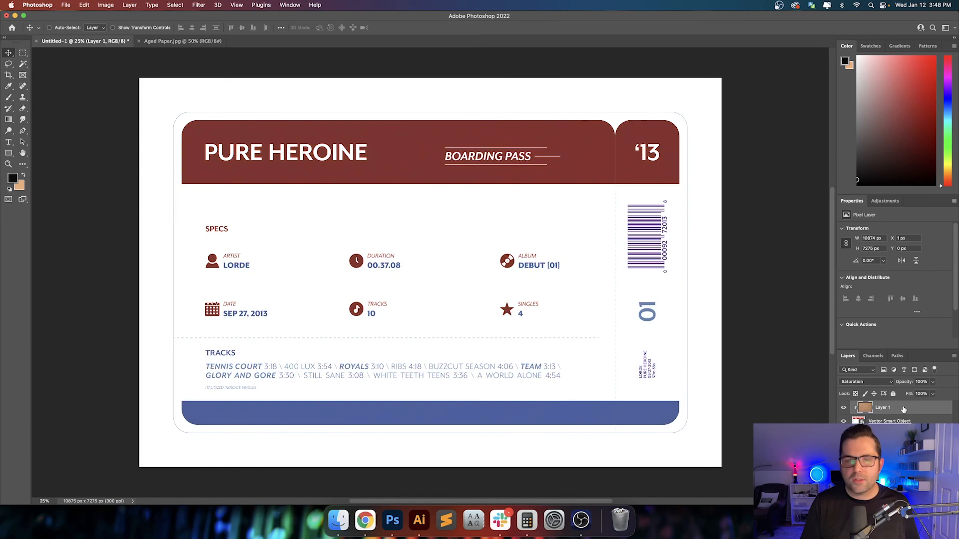
key(shift+plus)
key(shift+plus)
key(shift+plus)
key(shift+plus)
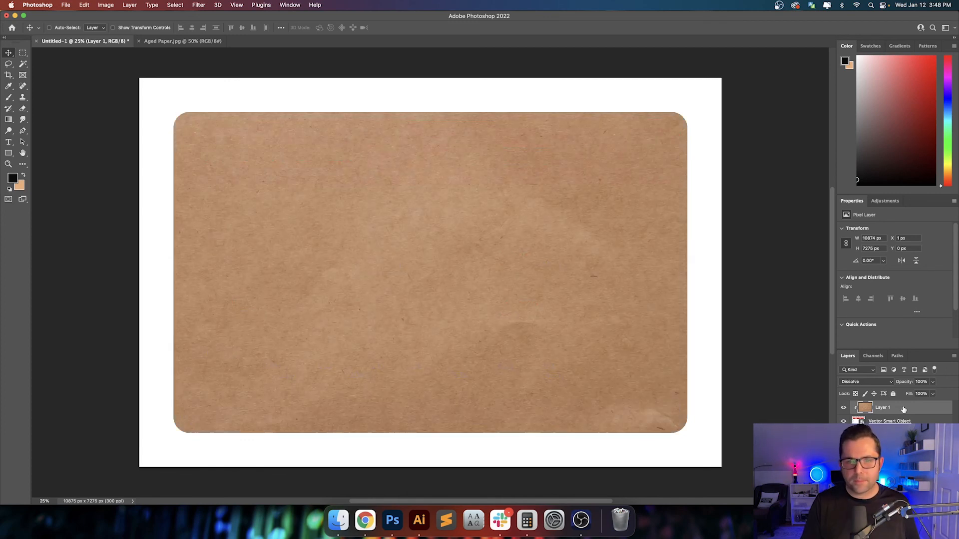
key(shift+plus)
key(shift+plus)
key(shift+plus)
key(shift+plus)
key(shift+plus)
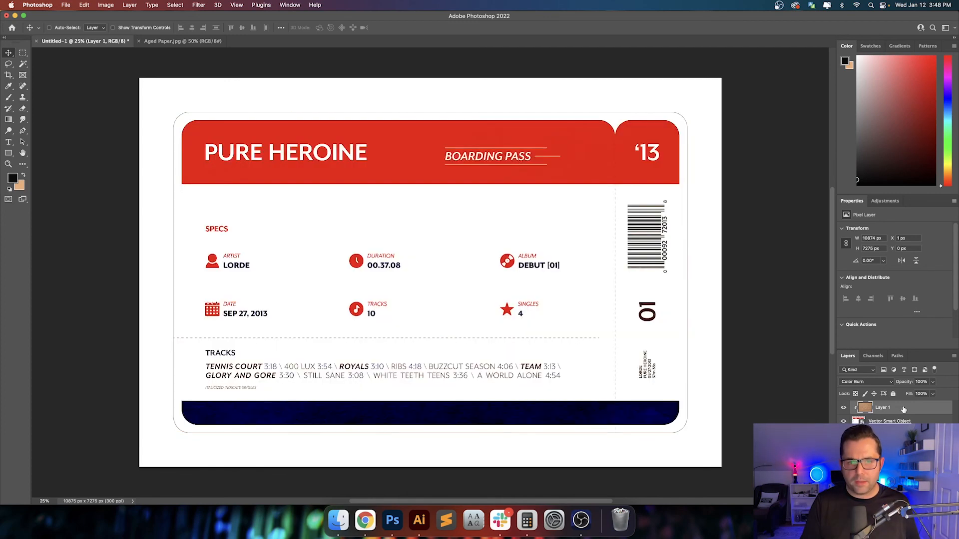
key(shift+plus)
key(shift+plus)
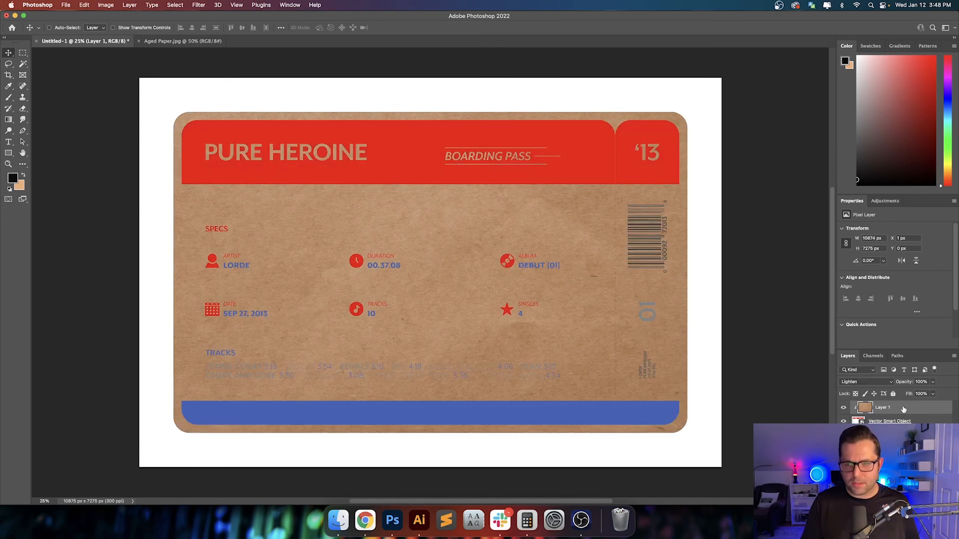
key(shift+plus)
key(shift+plus)
key(shift+plus)
key(shift+plus)
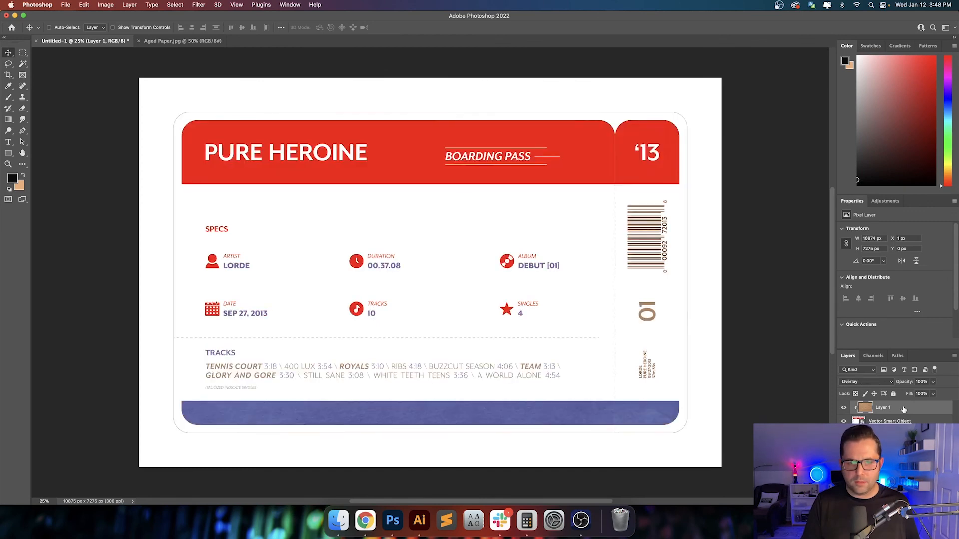
key(shift+minus)
key(shift+minus)
key(shift+minus)
key(shift+minus)
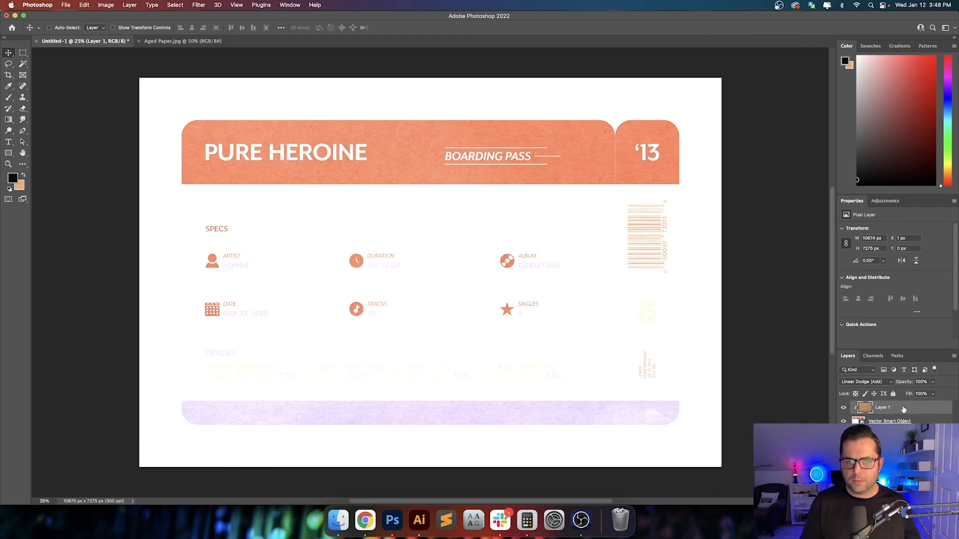
key(shift+minus)
key(shift+minus)
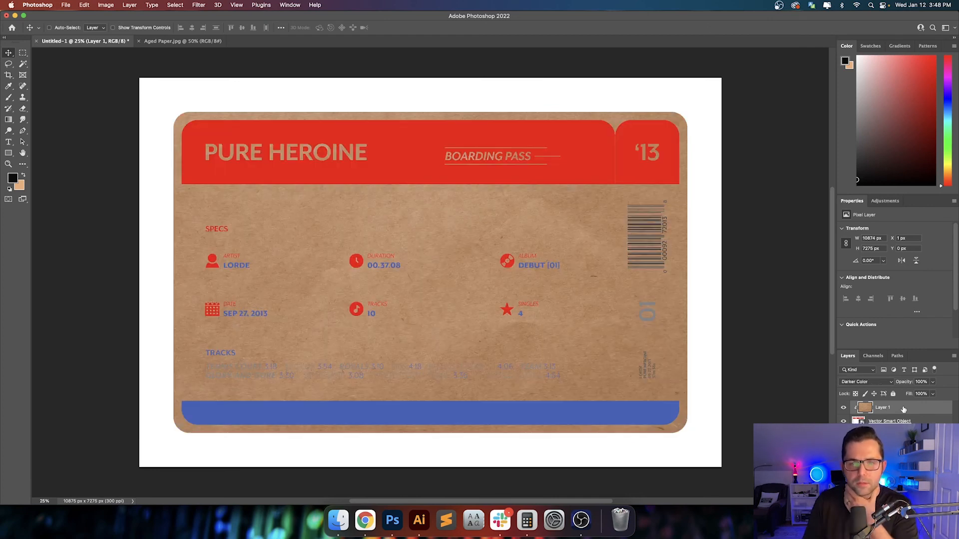
key(shift+minus)
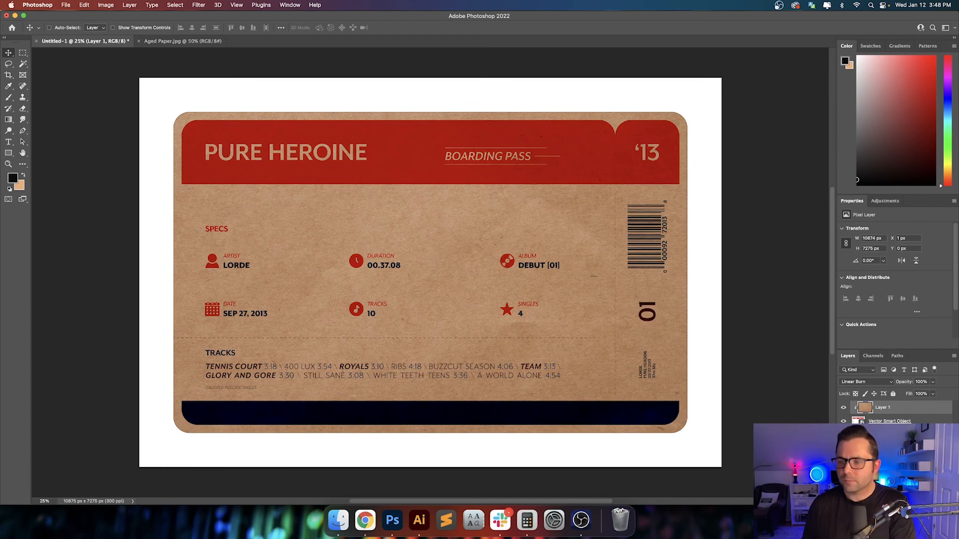
Add a Curves adjustment layer clipped to the paper texture and bend its RGB curve upward to brighten the boarding pass
click(920, 499)
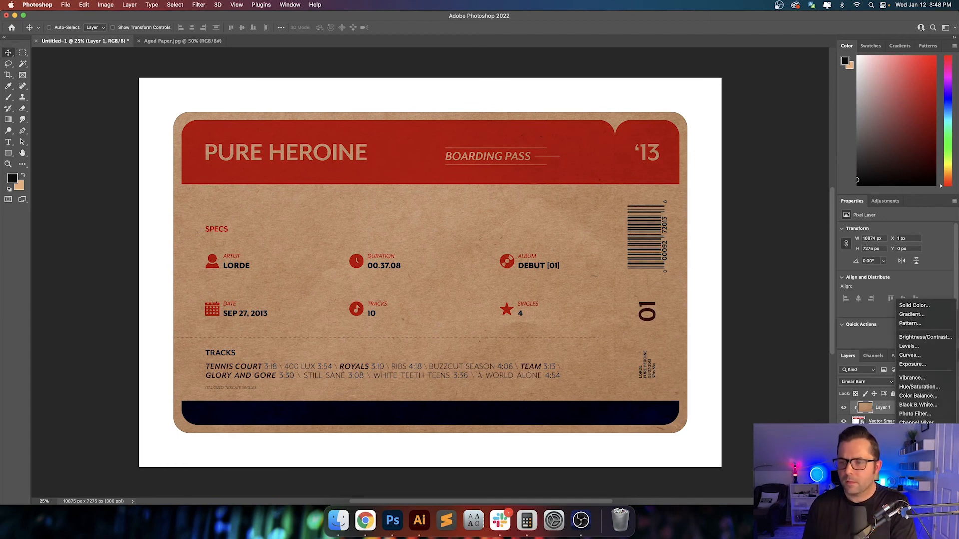
click(919, 357)
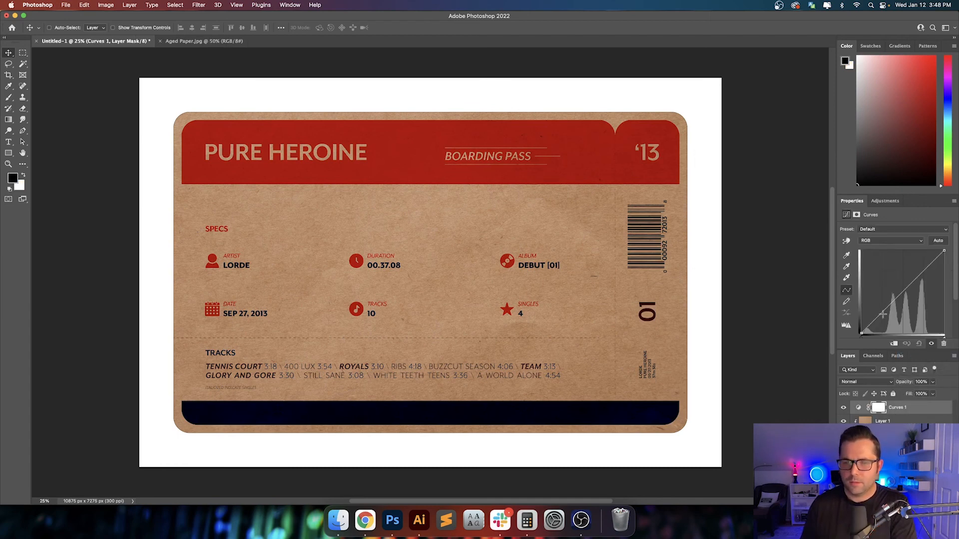
click(894, 343)
drag(892, 303, 881, 294)
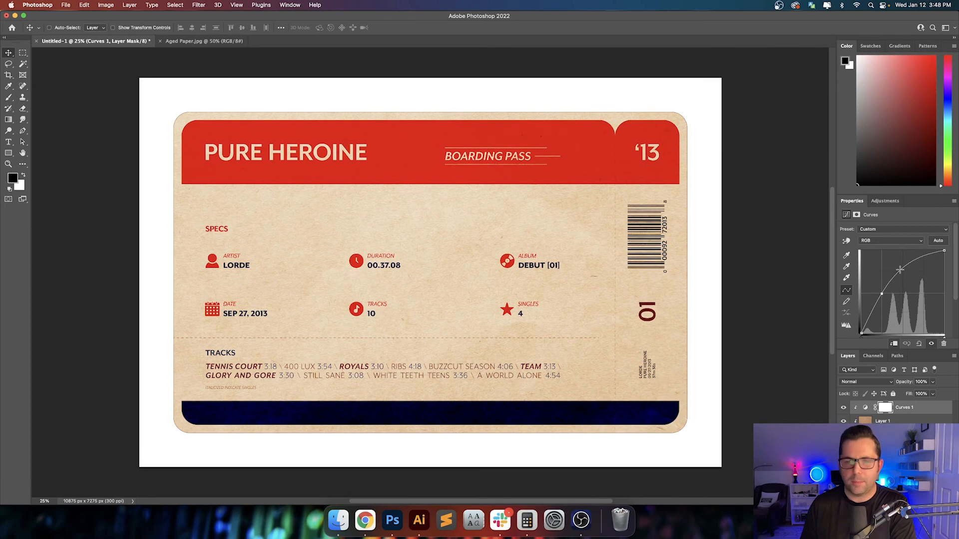
drag(900, 269, 919, 257)
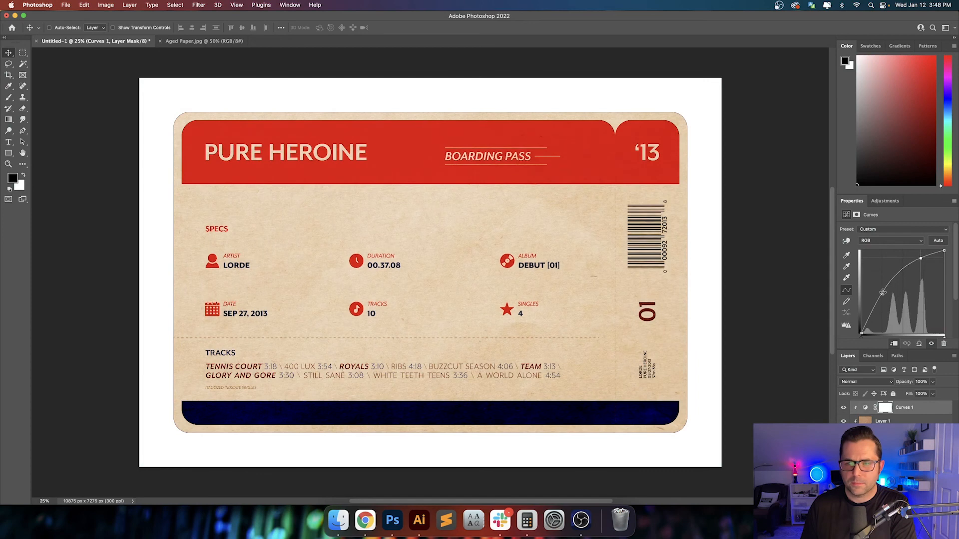
drag(882, 293, 876, 289)
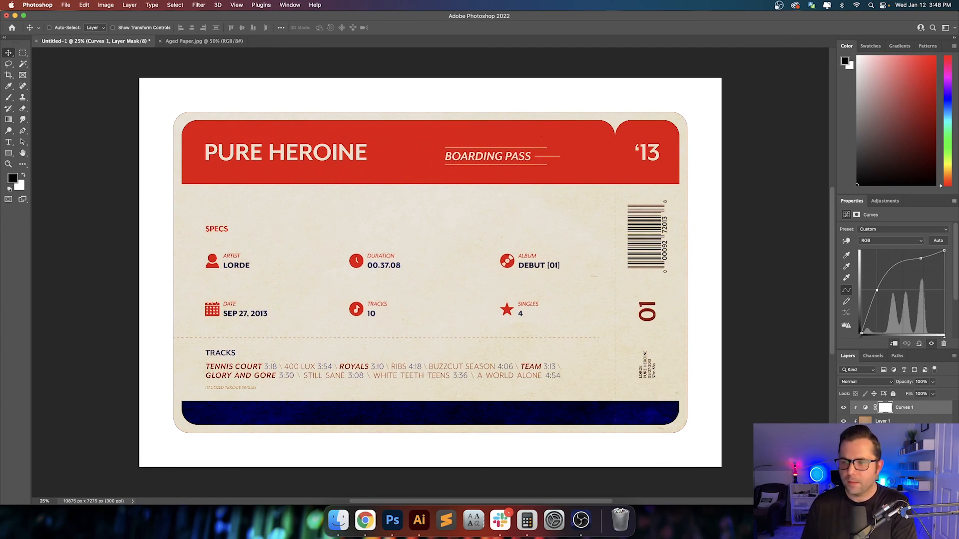
Try successive blend modes on the paper texture layer up to Exclusion, and delete the Curves adjustment layer above it
click(894, 423)
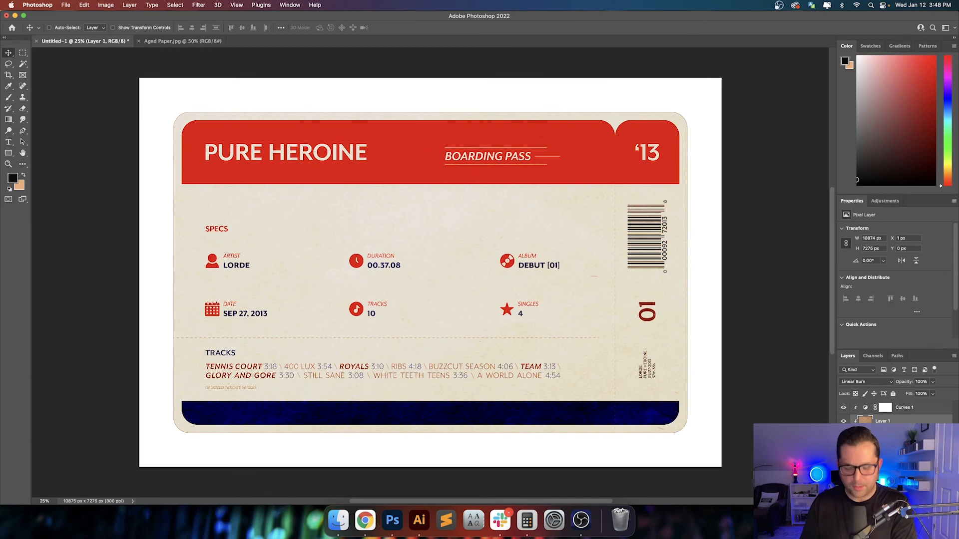
key(shift+plus)
key(shift+plus)
key(shift+plus)
key(shift+plus)
key(shift+plus)
key(shift+plus)
key(shift+plus)
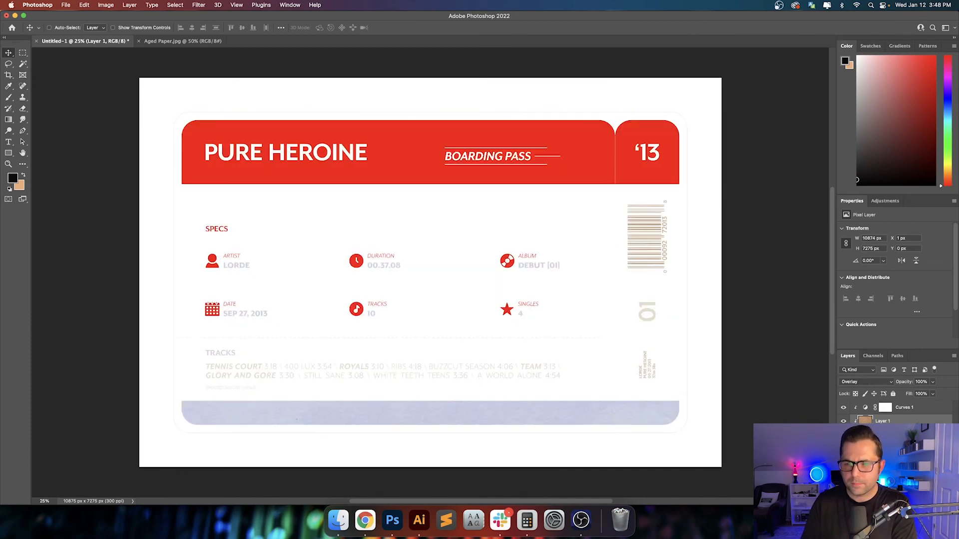
key(shift+plus)
key(shift+plus)
key(shift+plus)
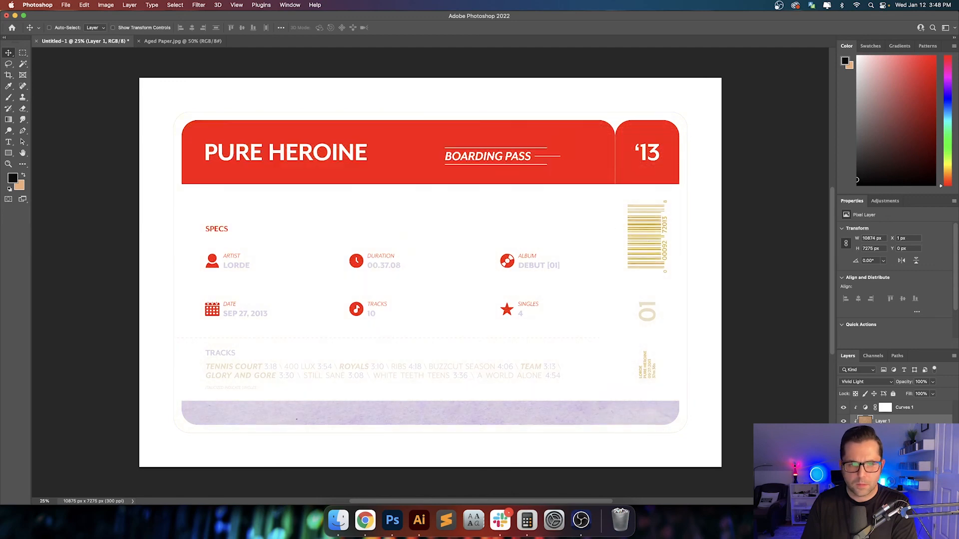
key(shift+plus)
key(shift+plus)
key(shift+plus)
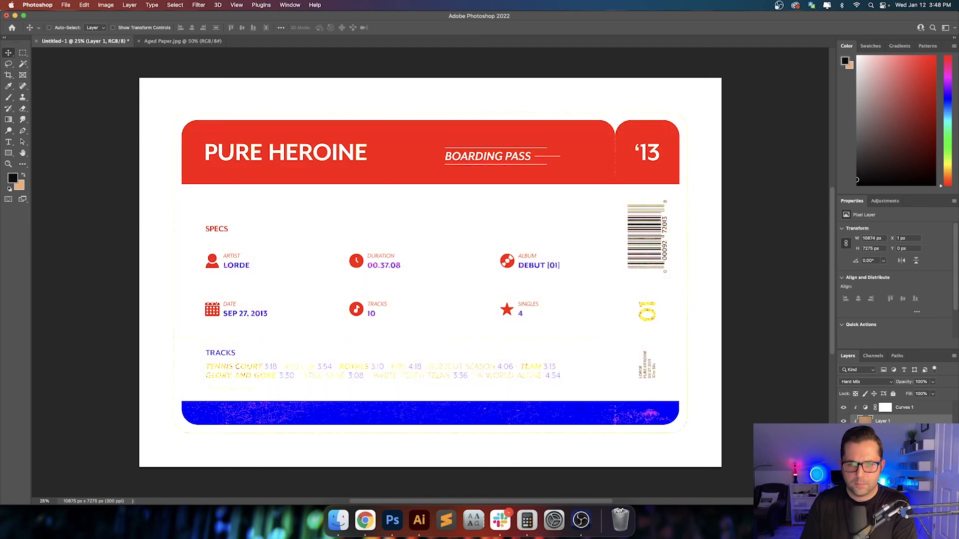
key(shift+plus)
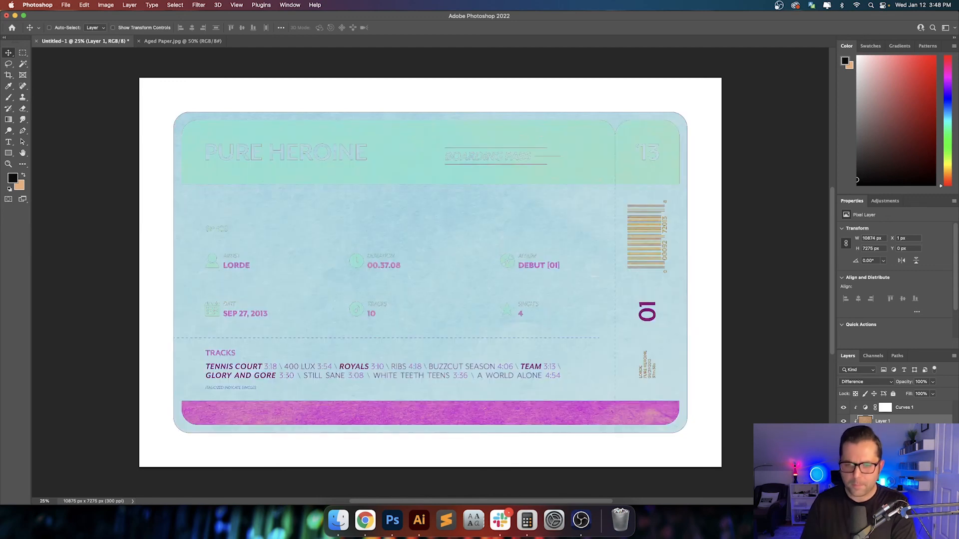
key(shift+plus)
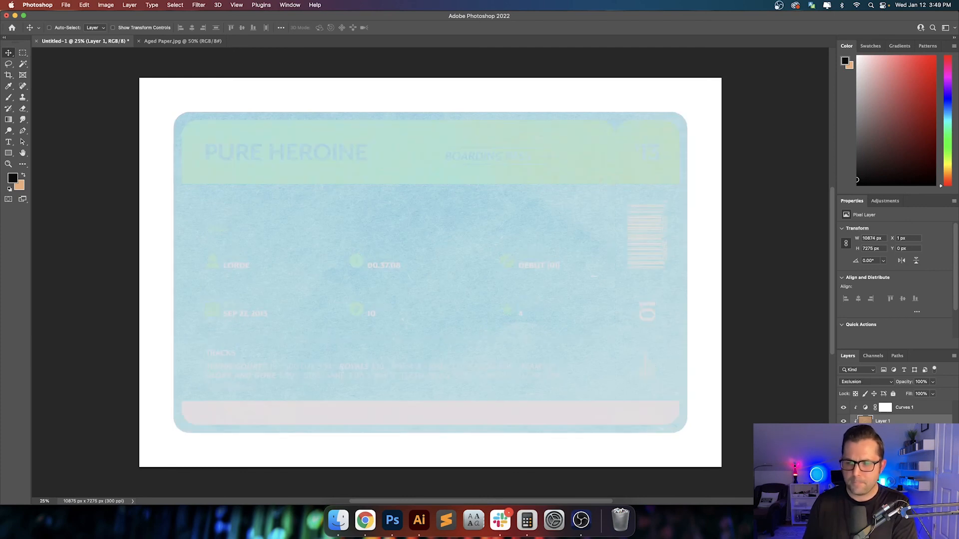
click(922, 408)
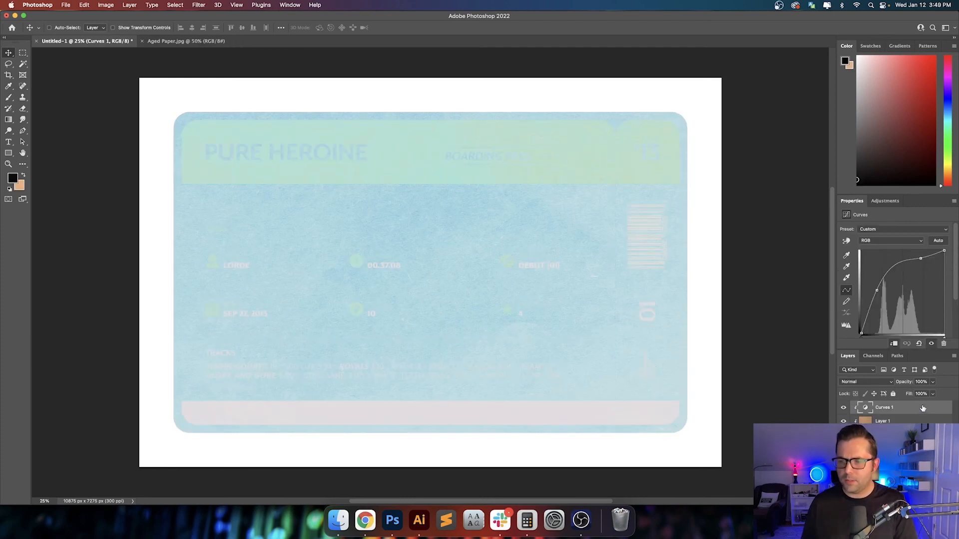
key(BackSpace)
Edit the smart object's contents in Illustrator to remove the outer rounded rectangle's fill, save, and return to Photoshop with the updated artwork
click(882, 422)
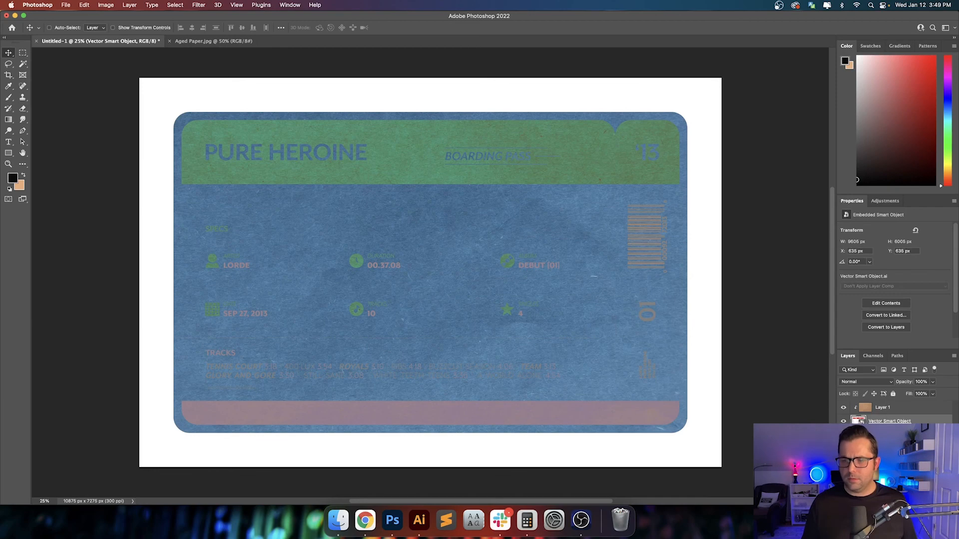
double_click(859, 421)
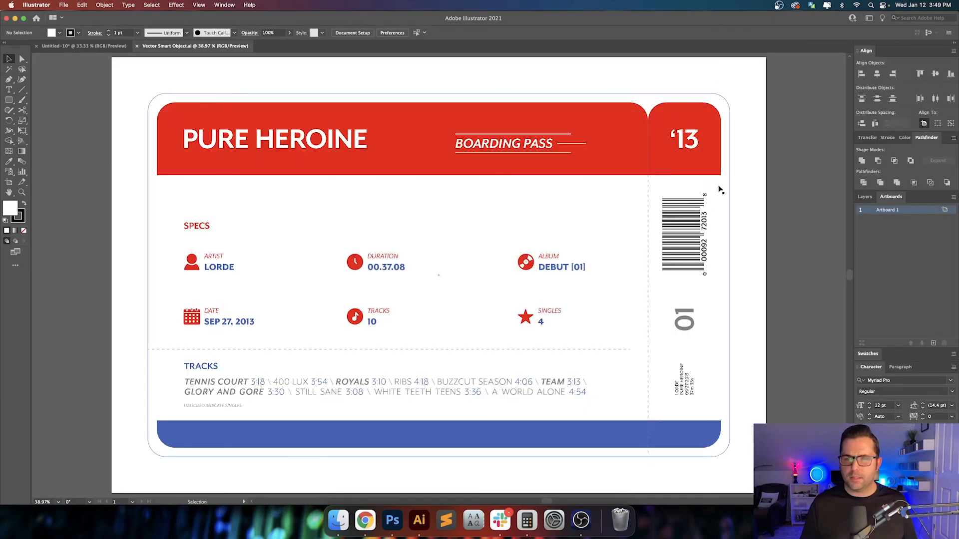
click(730, 191)
key(slash)
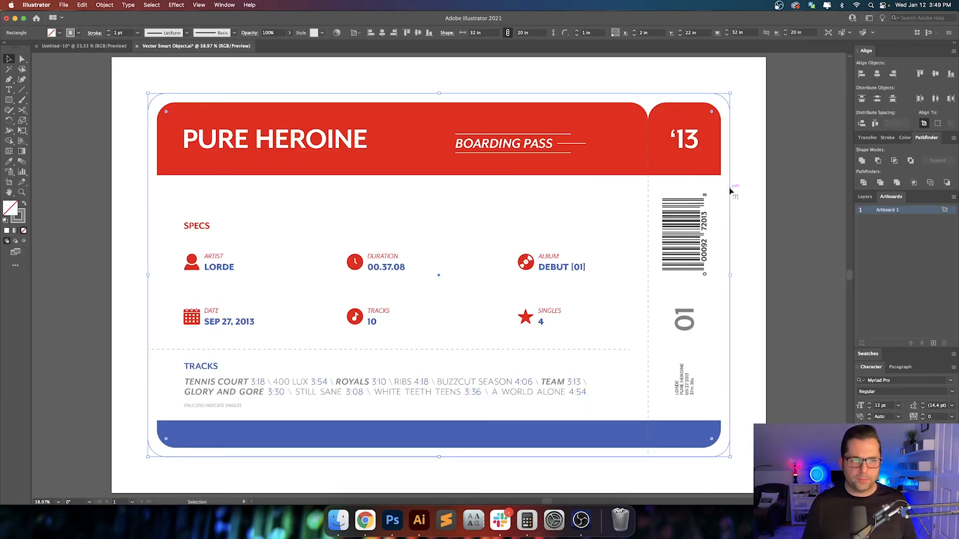
key(super+s)
click(558, 275)
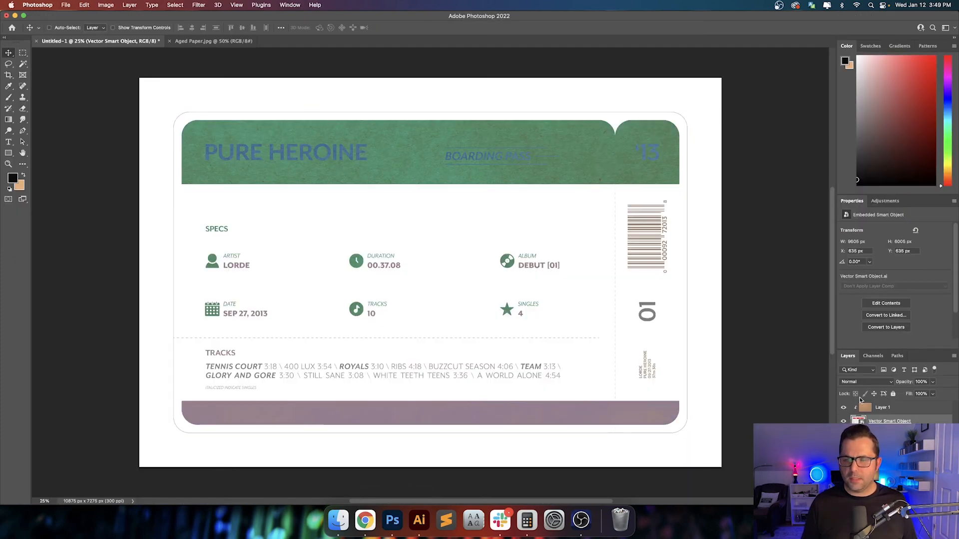
Set the clipped paper texture layer's blend mode to Overlay
click(921, 411)
click(892, 383)
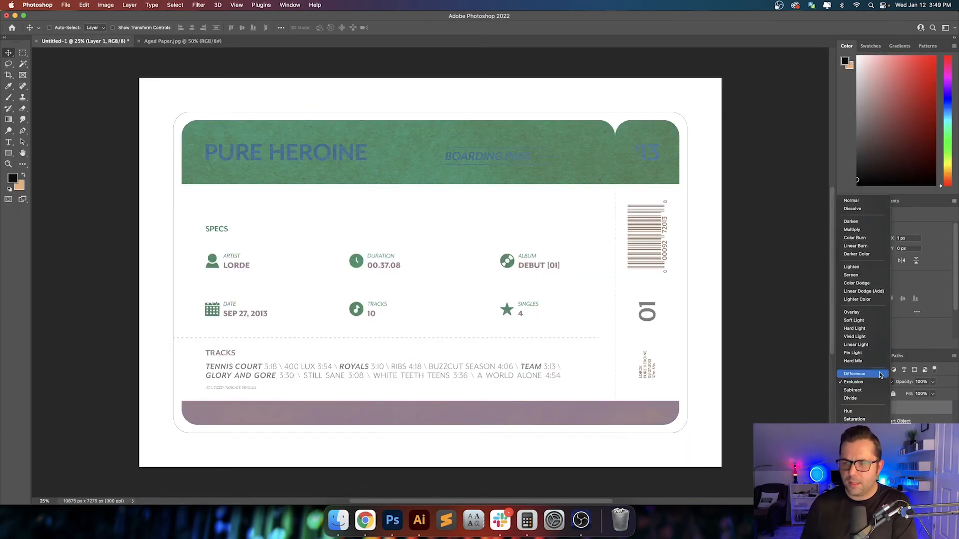
click(871, 309)
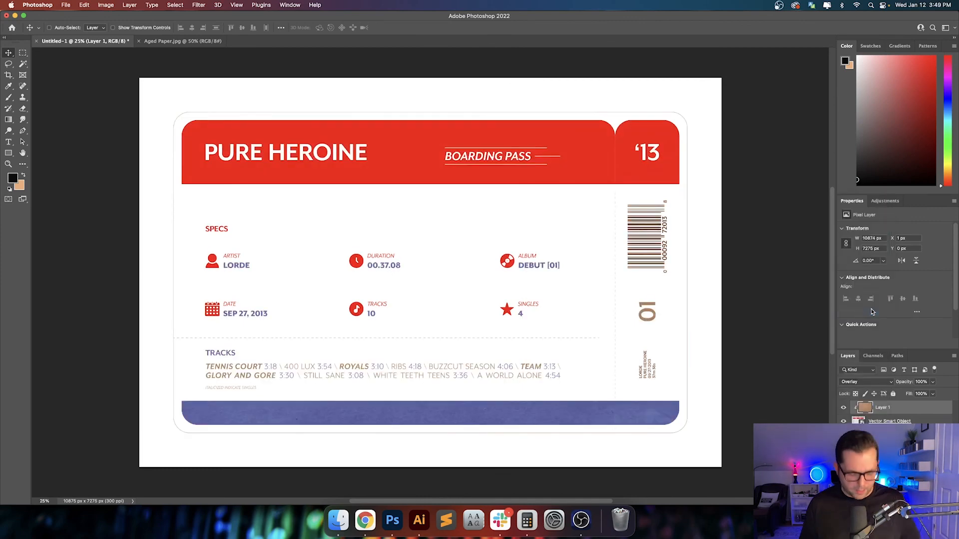
key(super+0)
key(super+equal)
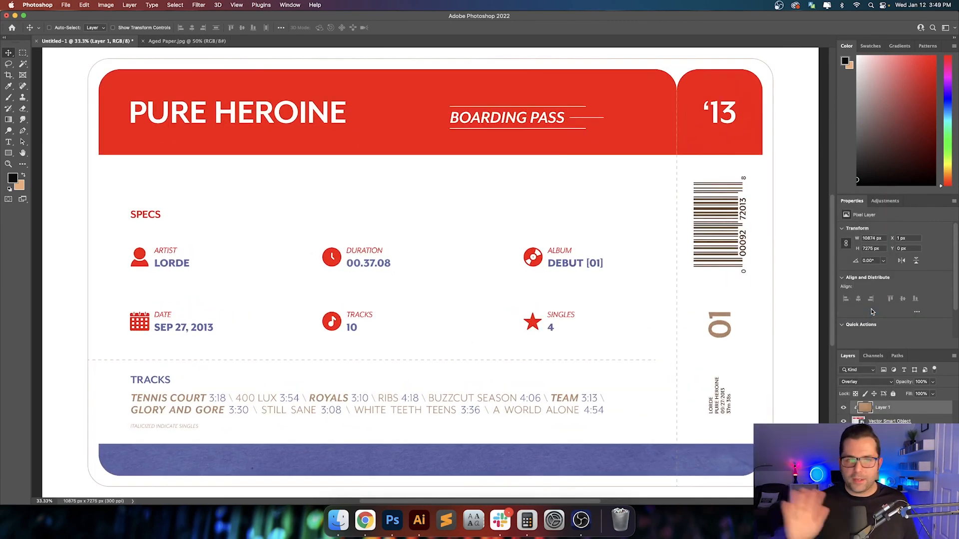
Examine the paper texture up close across the boarding pass's header, barcode stub, track list and bottom band
key(super+equal)
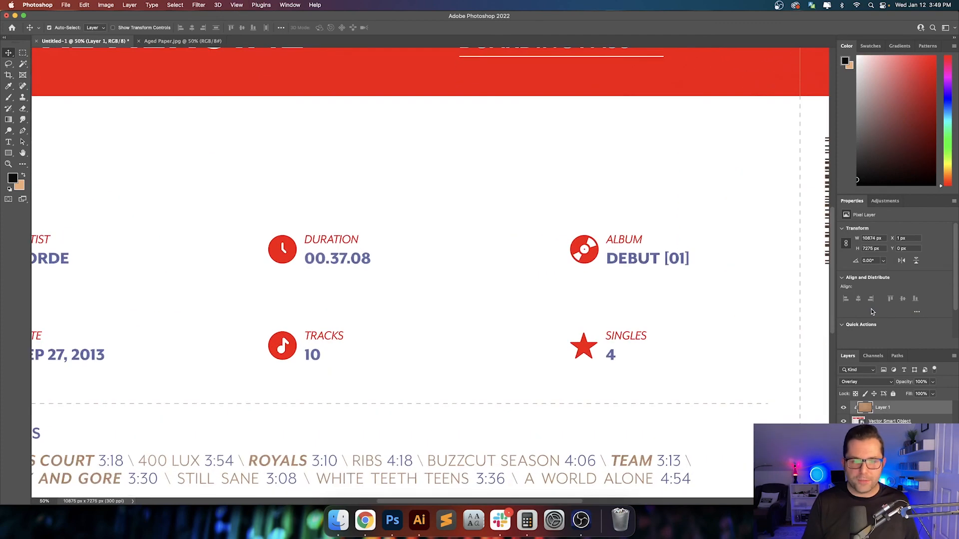
drag(404, 189, 512, 301)
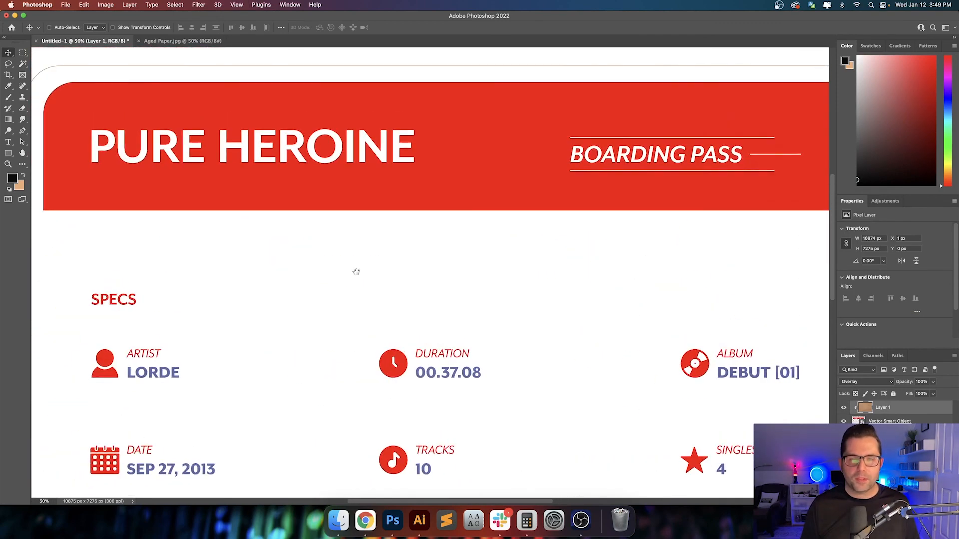
drag(525, 262, 285, 259)
drag(452, 259, 339, 258)
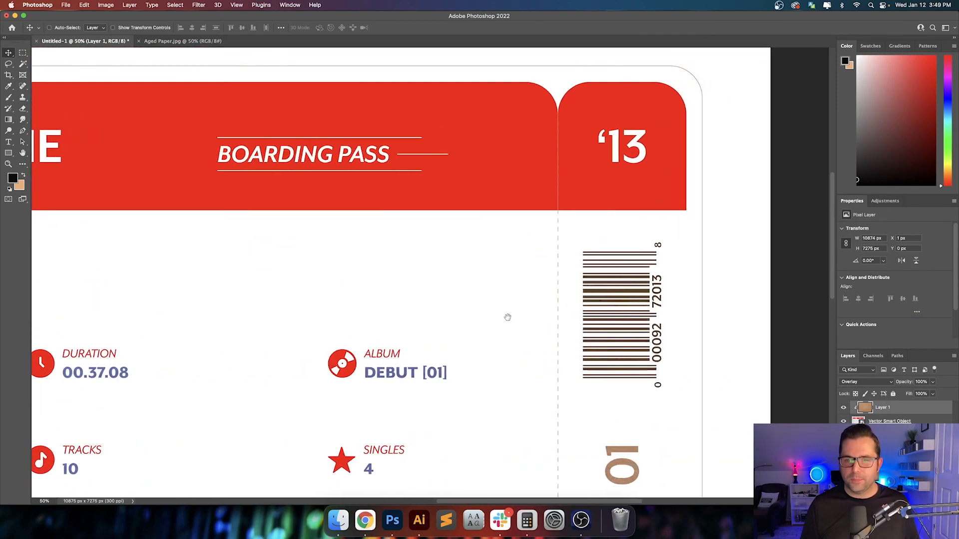
drag(494, 351, 522, 209)
mouse_move(486, 443)
mouse_down()
mouse_move(512, 305)
mouse_move(513, 233)
mouse_up()
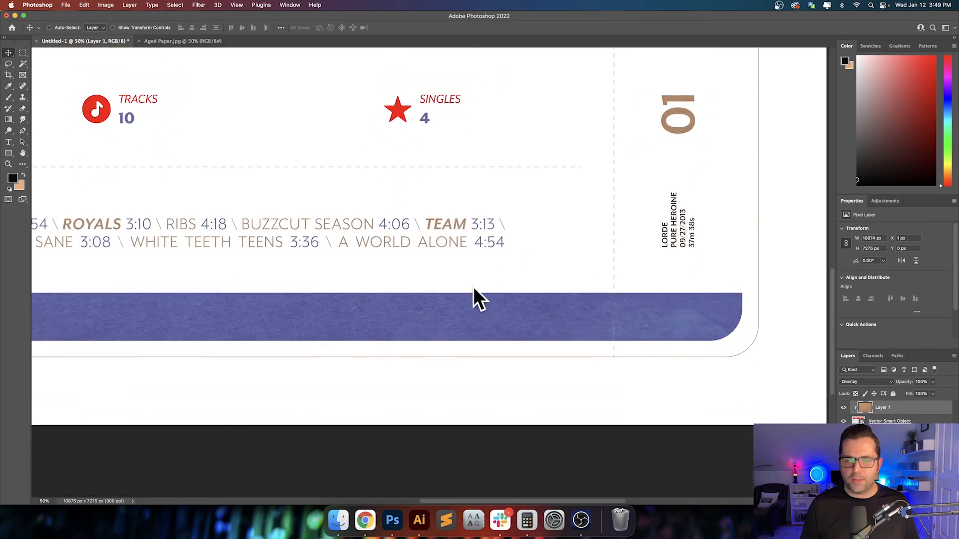
scroll(442, 214, up, 10)
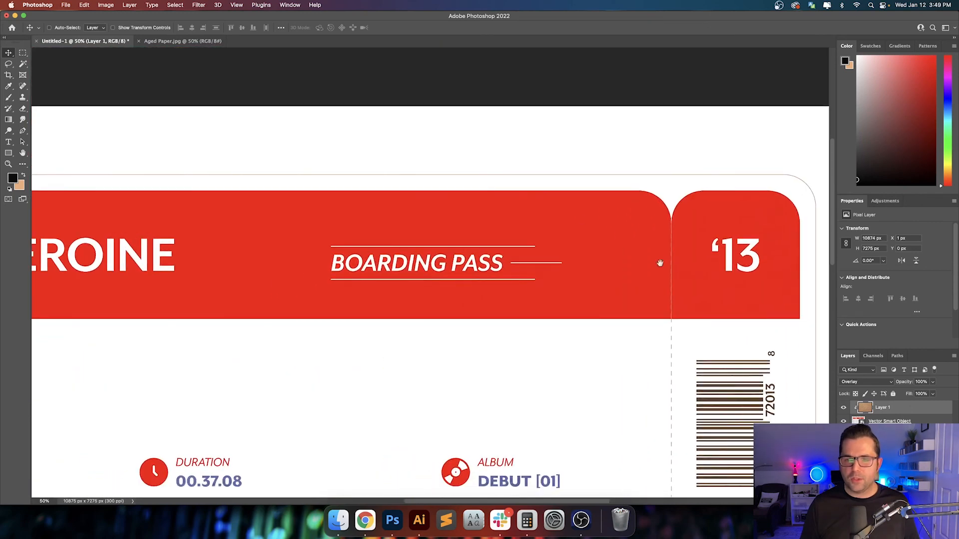
Open the vector smart object in Illustrator and select all artwork that shares the red header's fill
click(866, 421)
double_click(858, 421)
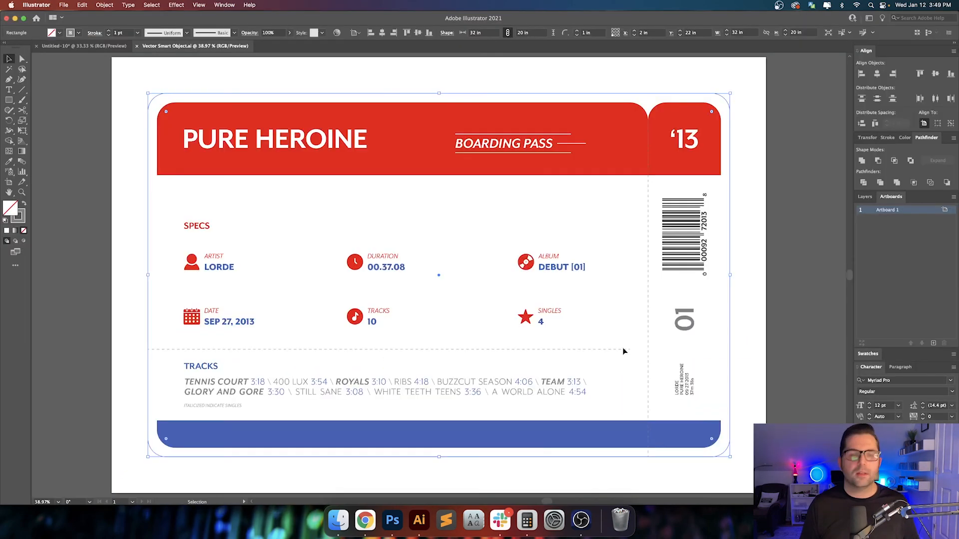
click(398, 224)
key(a)
click(391, 149)
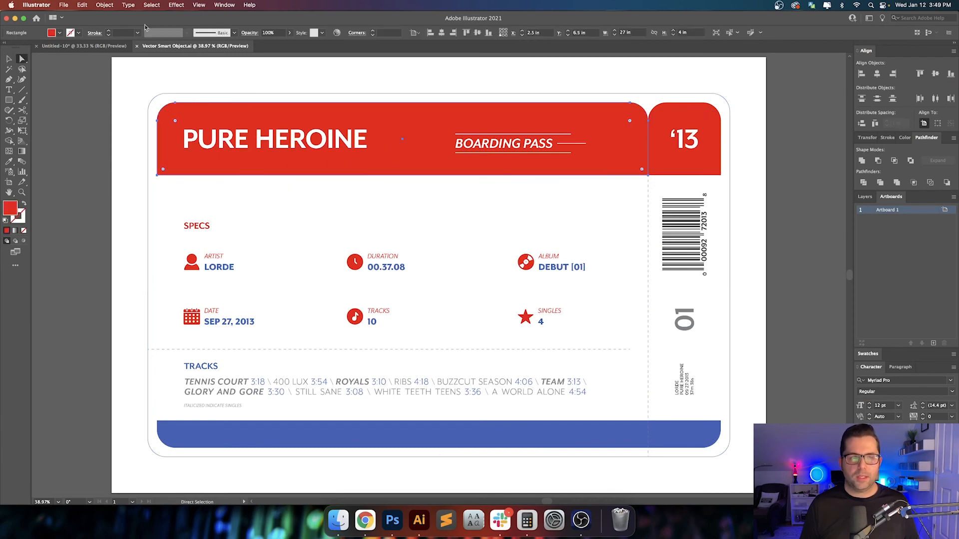
click(152, 5)
mouse_move(159, 93)
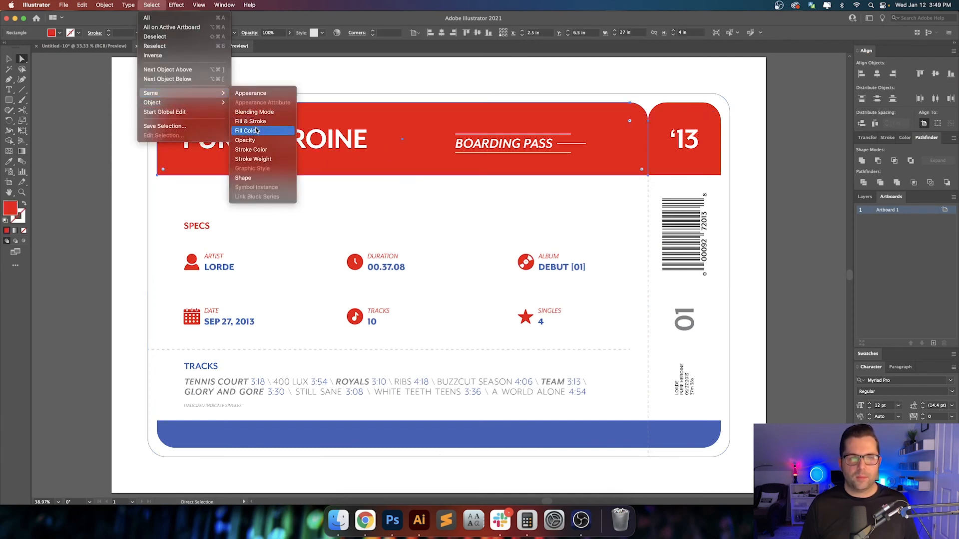
click(254, 122)
Darken the selected red artwork to BF0000, save the smart object's contents, and switch back to Photoshop
double_click(11, 208)
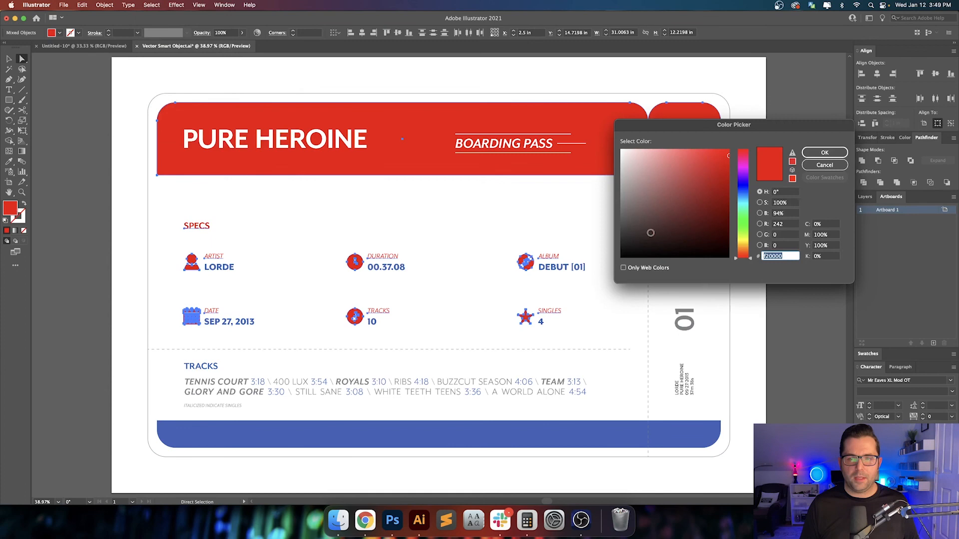
click(727, 171)
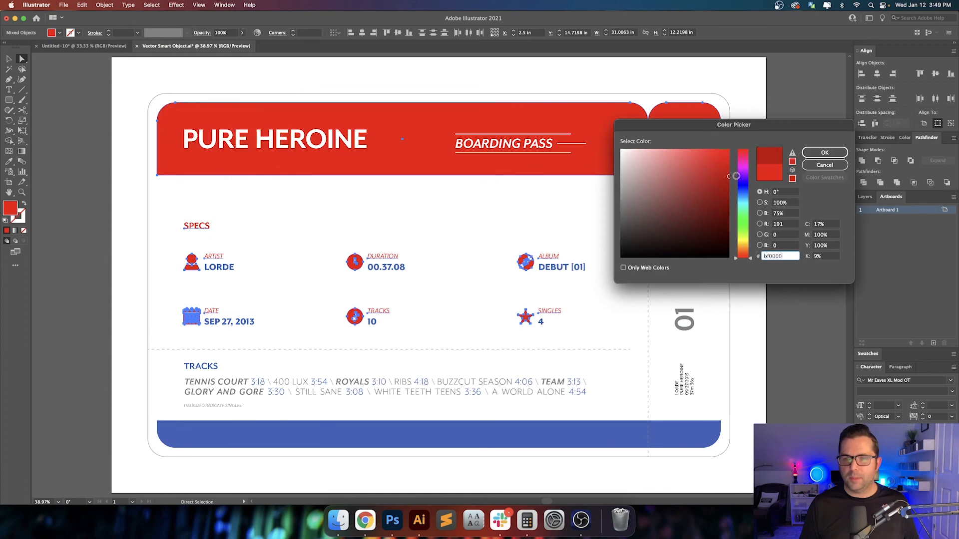
key(Return)
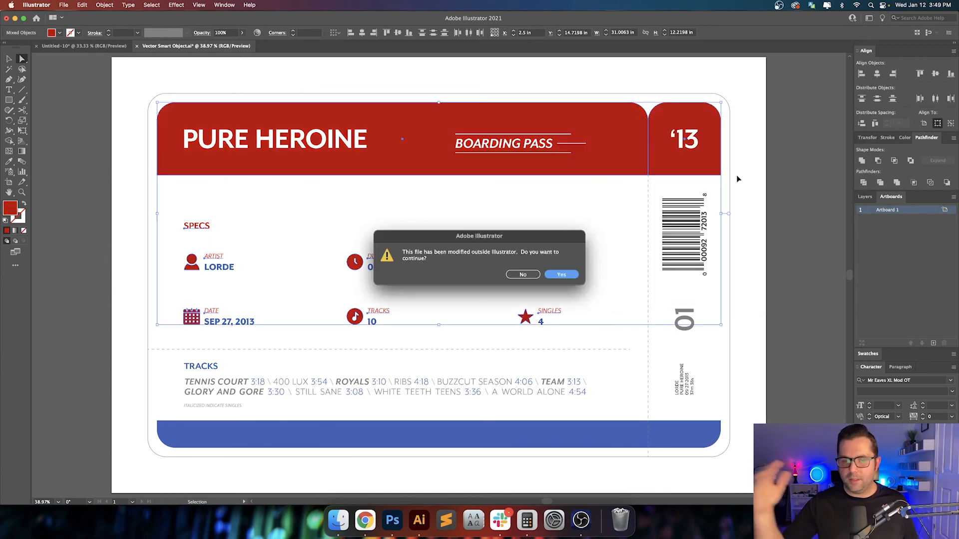
key(Return)
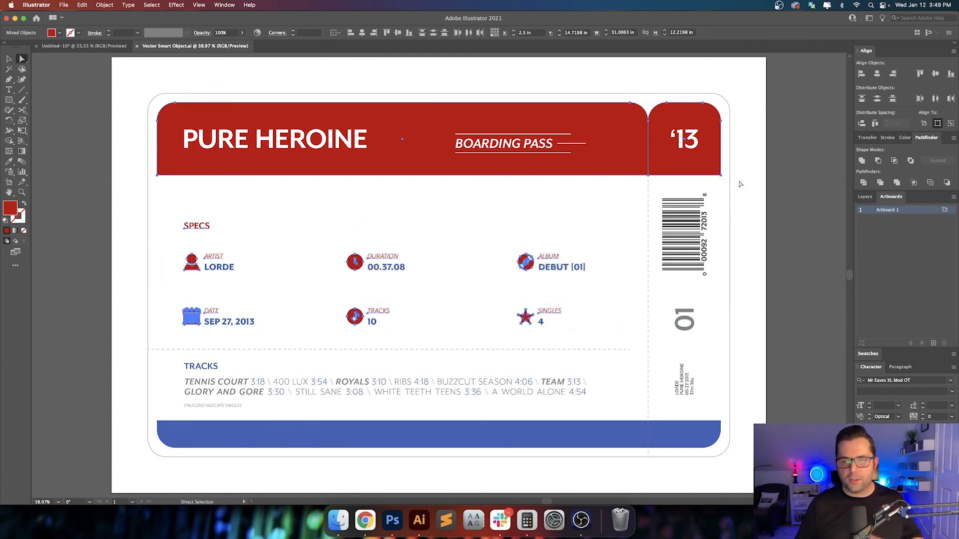
click(393, 522)
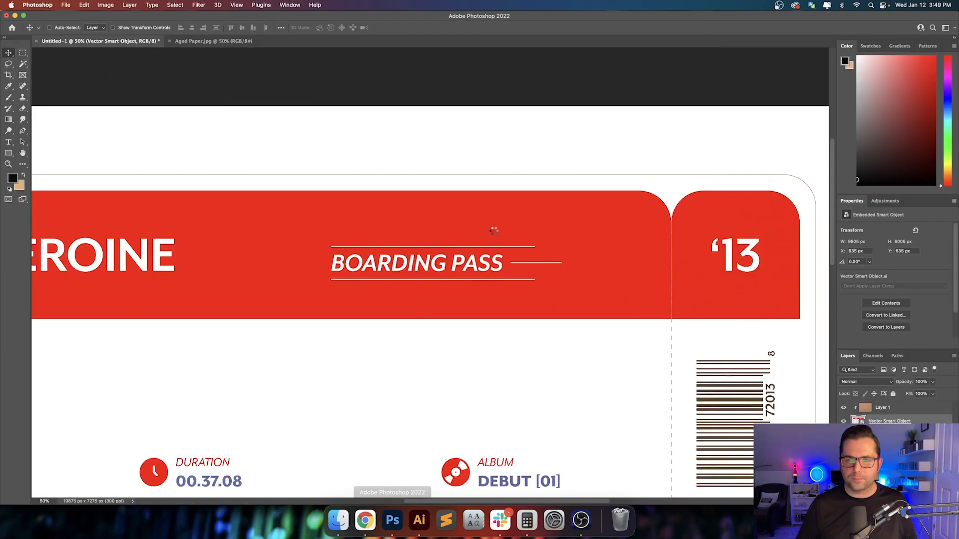
Create a new layer named Grain above the paper texture layer and fill it with 50% gray
scroll(553, 252, left, 5)
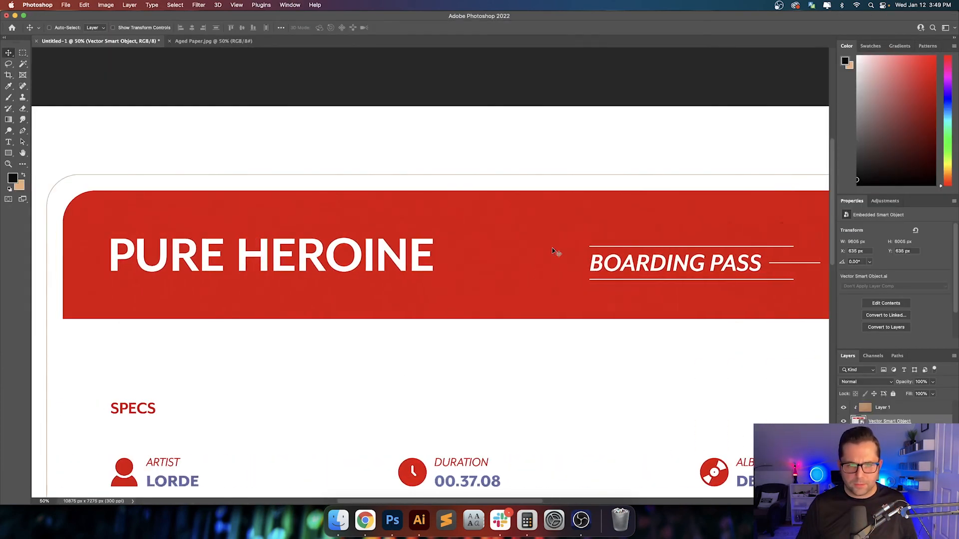
click(925, 414)
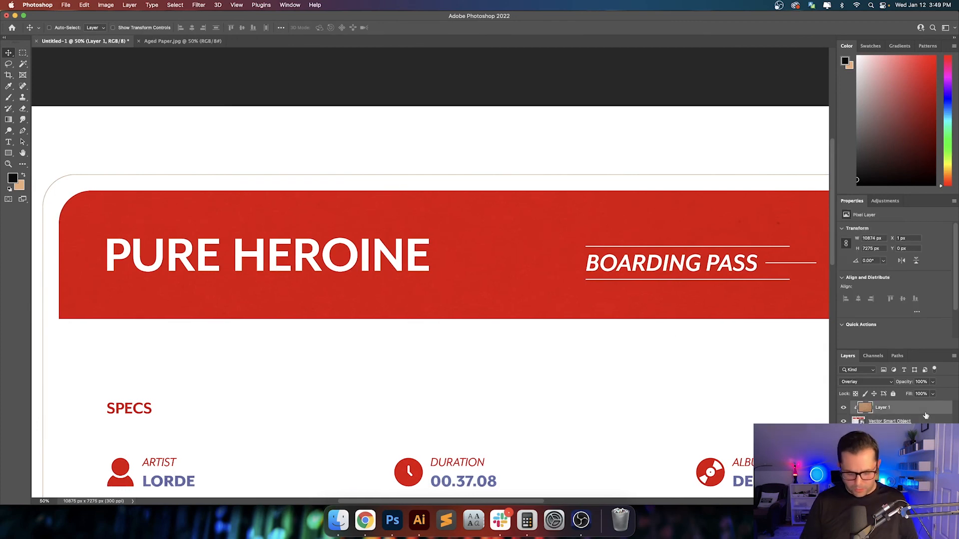
key(super+shift+n)
text(Grain)
key(Return)
key(shift+F5)
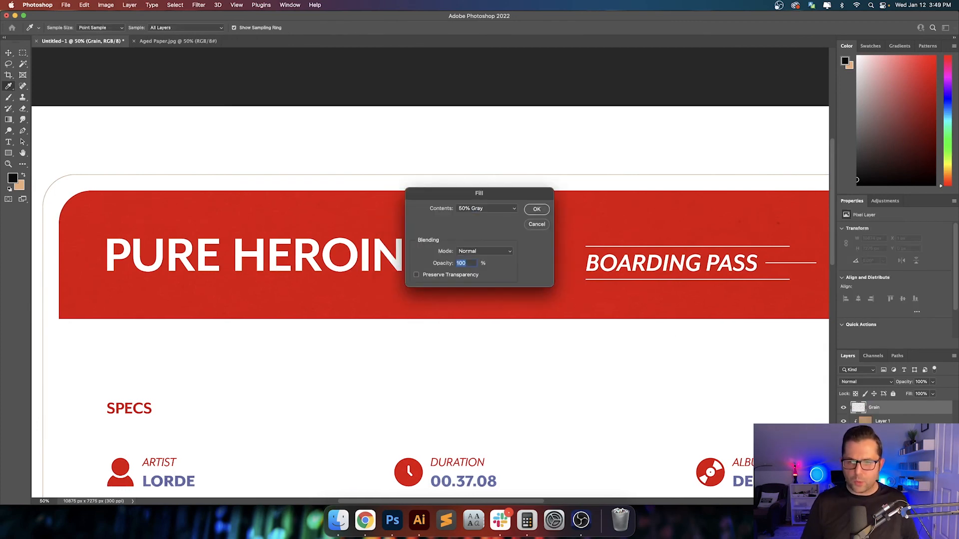
key(Return)
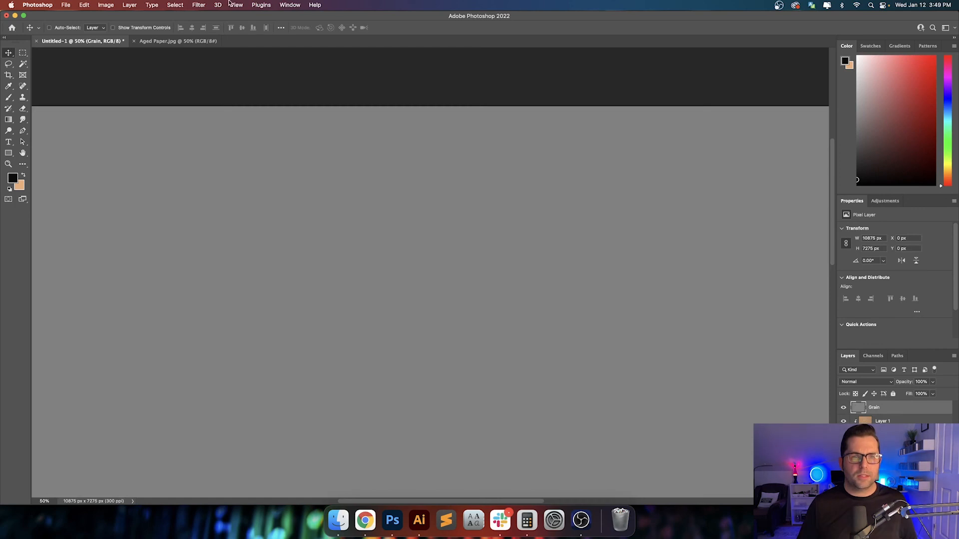
Apply a Camera Raw filter to the Grain layer with Grain 100, Size 35 and Roughness 25
click(198, 4)
click(221, 69)
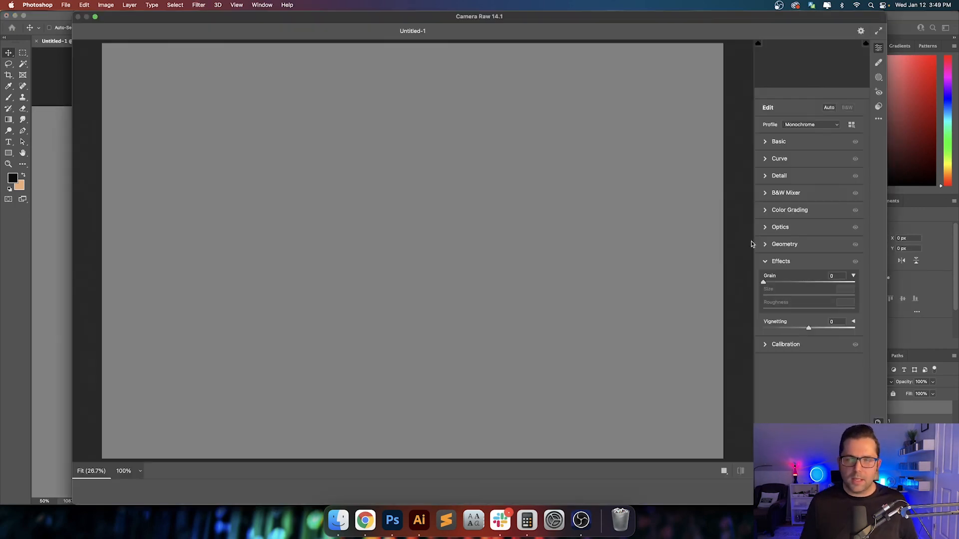
drag(804, 284, 875, 283)
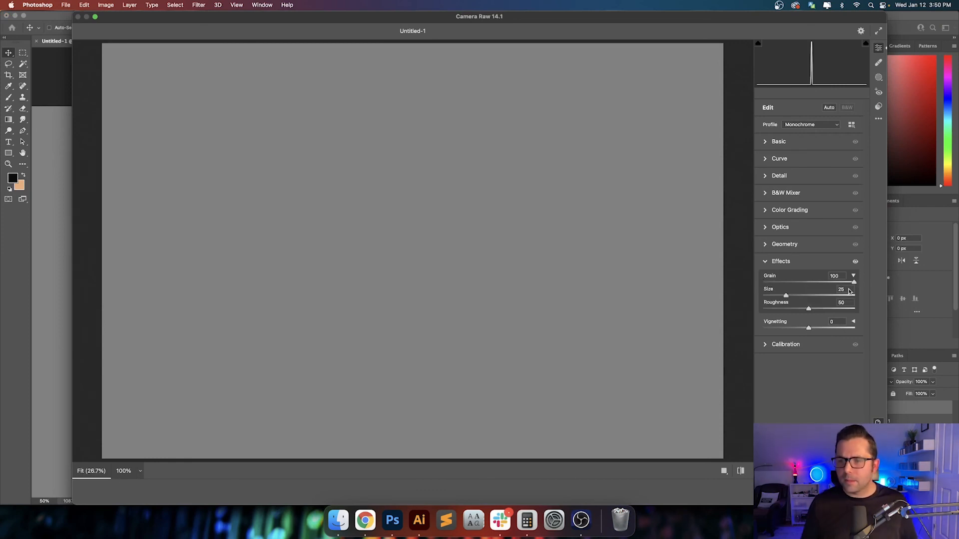
click(848, 303)
text(30)
key(Return)
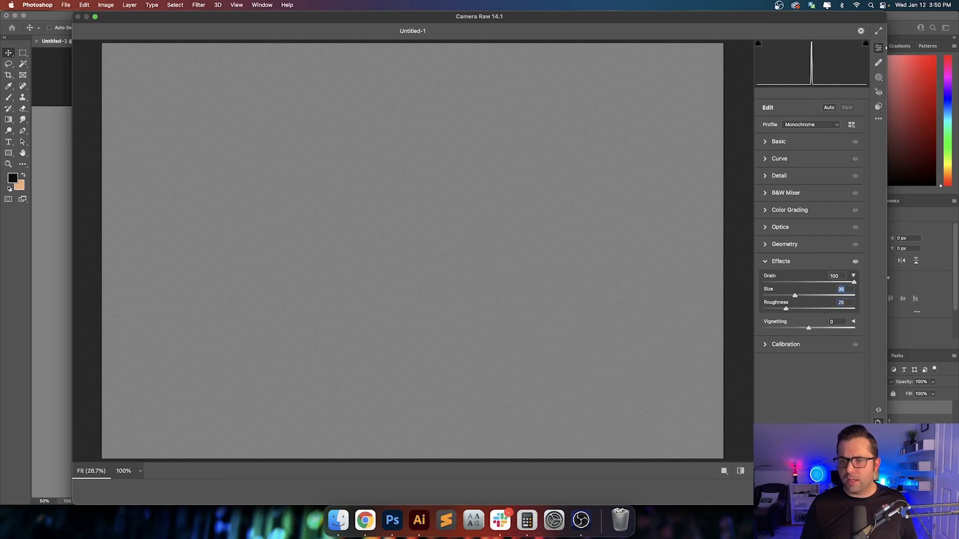
key(shift+Up)
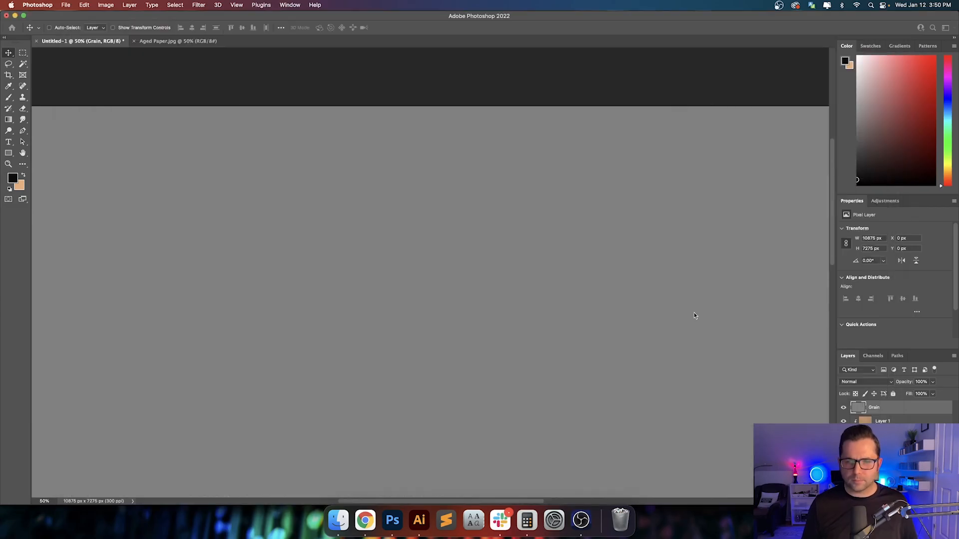
Set the Grain layer's blend mode to Hard Light and clip it to the boarding pass artwork
click(878, 383)
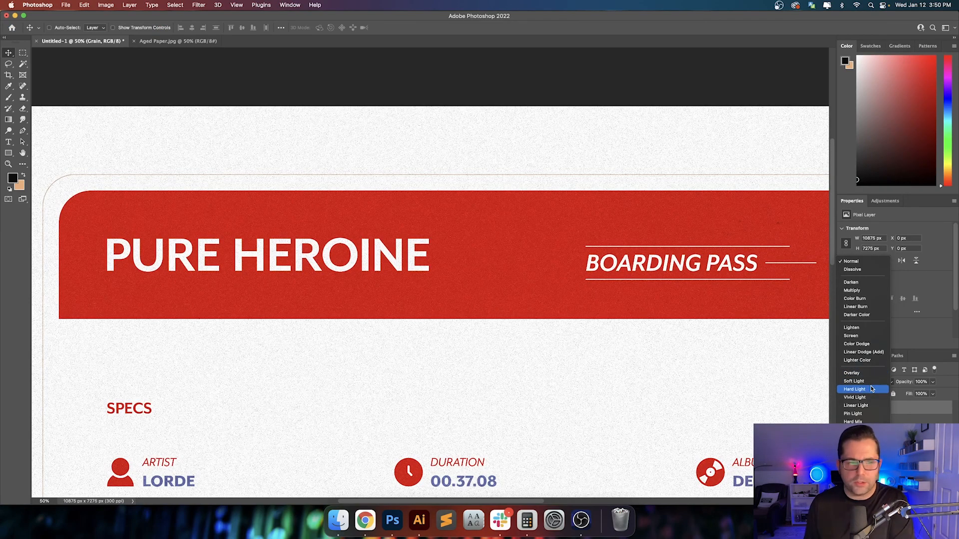
click(870, 388)
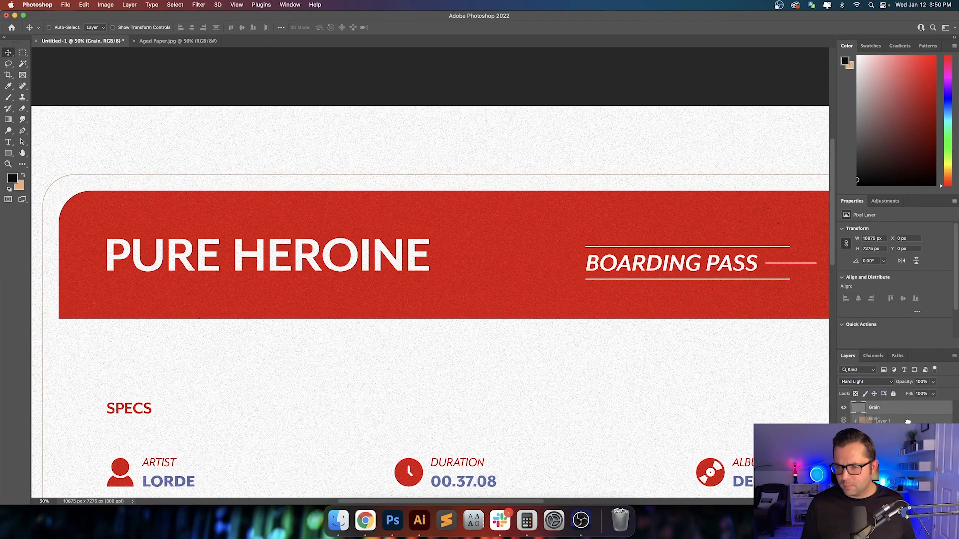
mouse_move(910, 408)
mouse_down()
mouse_move(914, 421)
mouse_move(913, 405)
mouse_up()
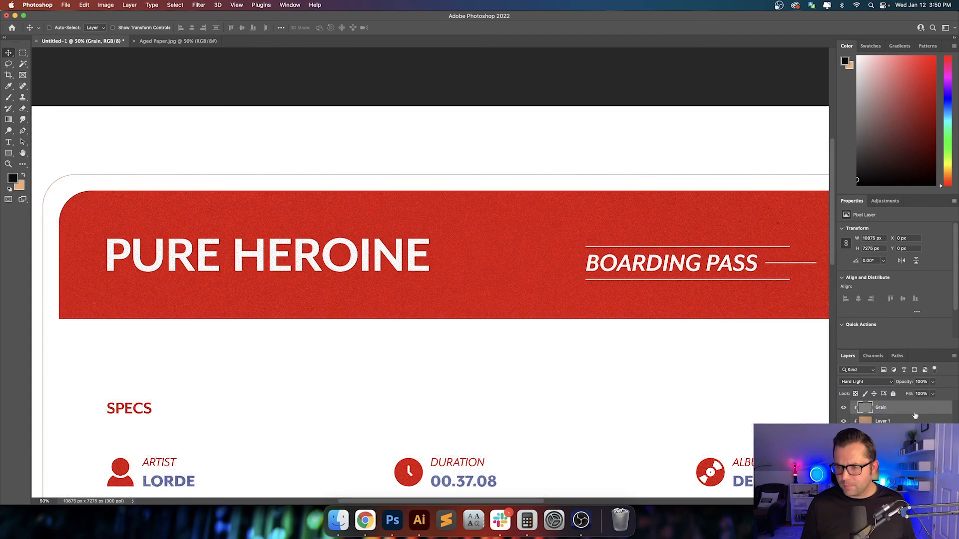
Try Vivid Light on the clipped Grain layer and change its blend mode to Overlay
scroll(639, 339, down, 1)
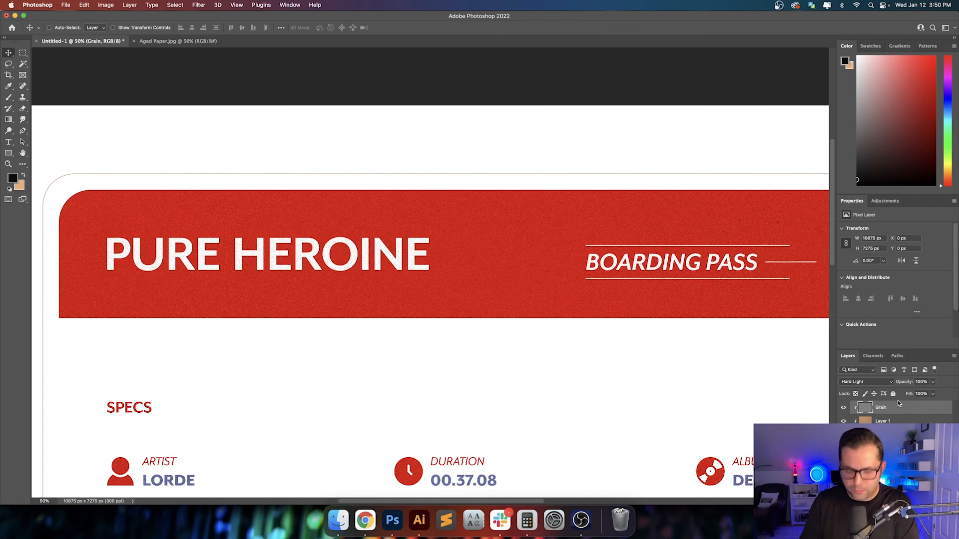
key(shift+plus)
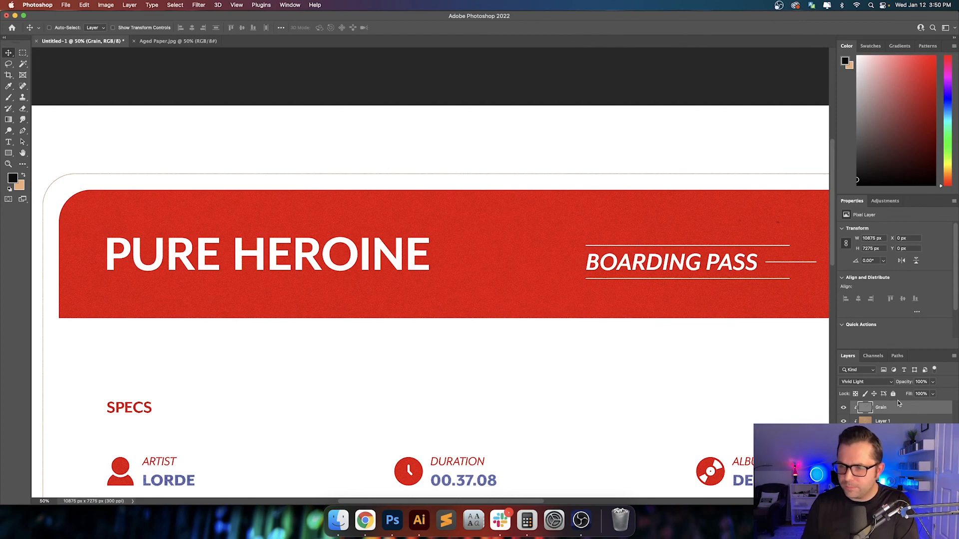
click(883, 382)
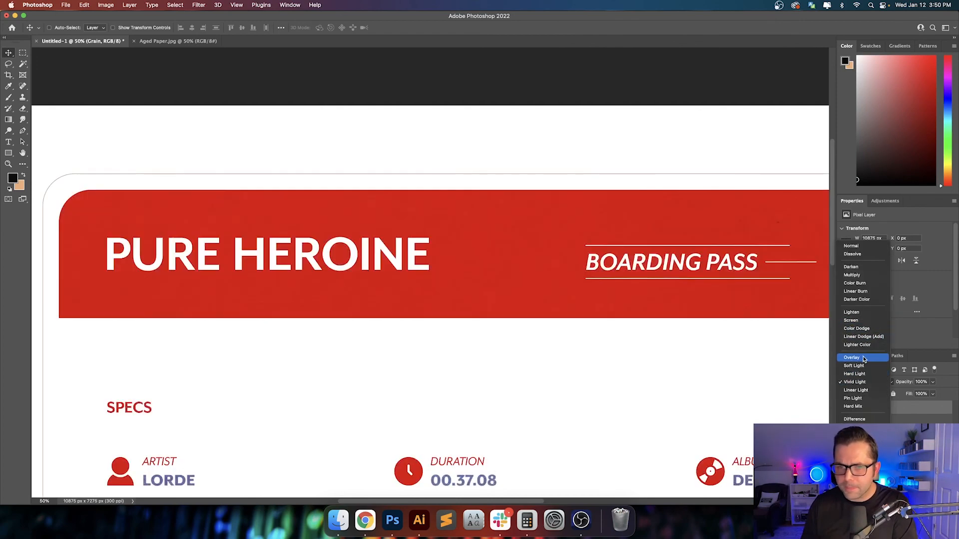
click(852, 357)
Examine the grain over the header, track list and bottom band, comparing with the Grain layer hidden and shown
scroll(754, 368, down, 2)
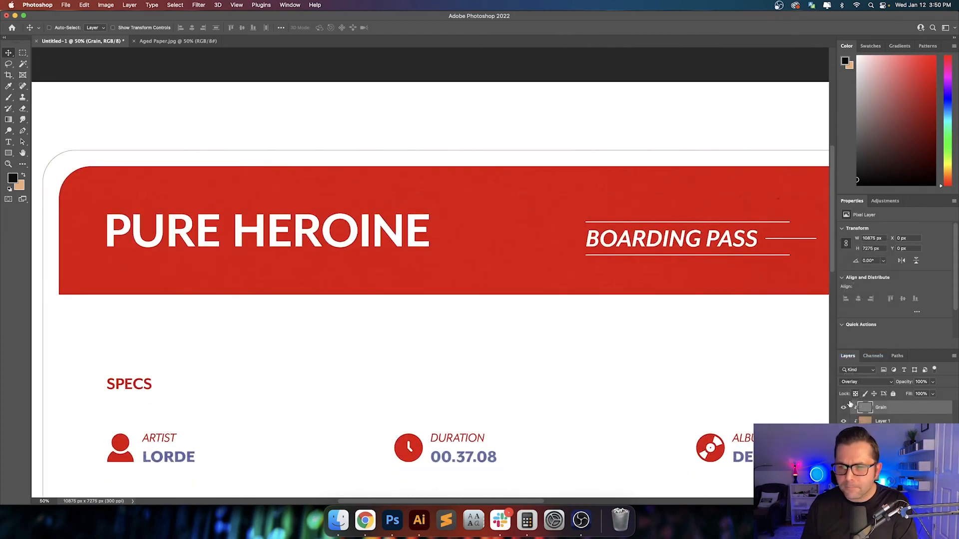
scroll(719, 313, down, 5)
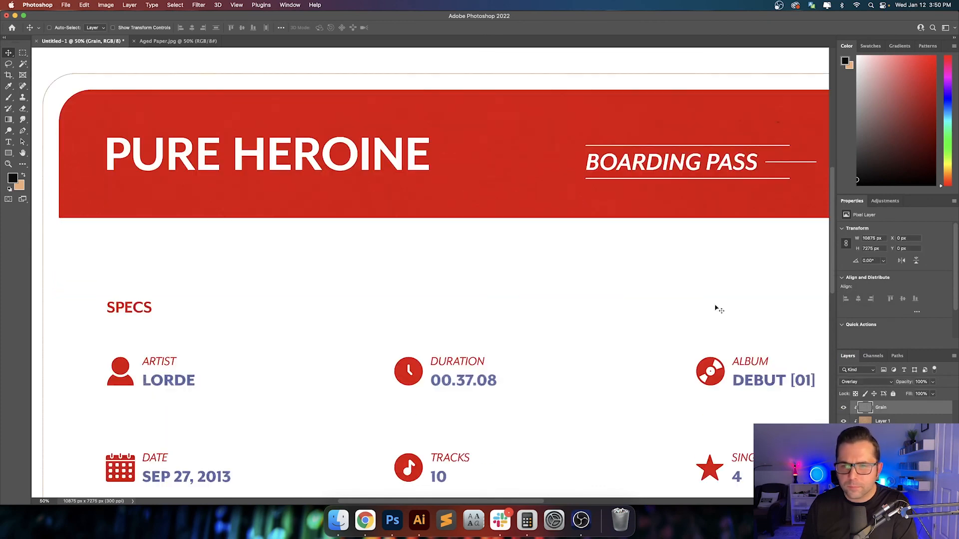
scroll(718, 307, right, 10)
scroll(717, 307, right, 3)
scroll(715, 304, down, 10)
scroll(715, 305, left, 8)
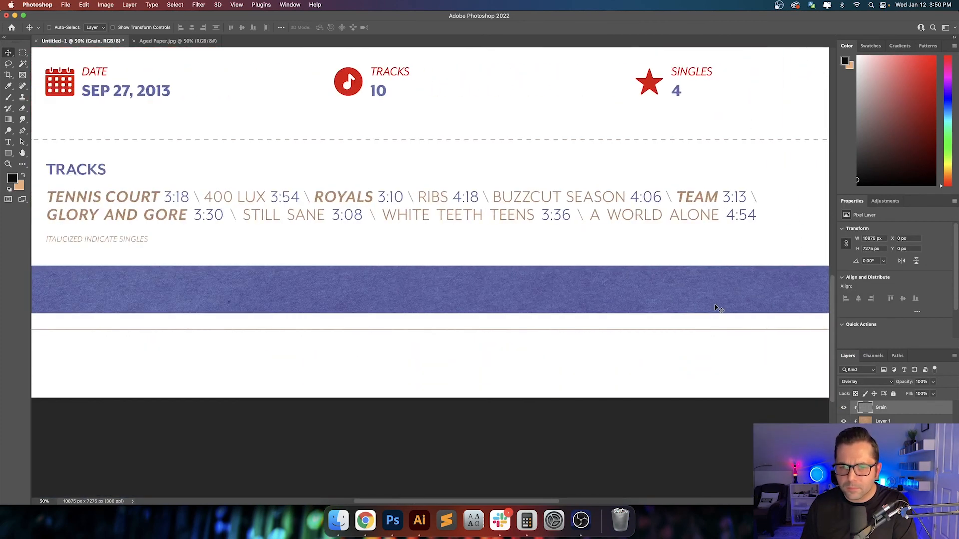
click(844, 407)
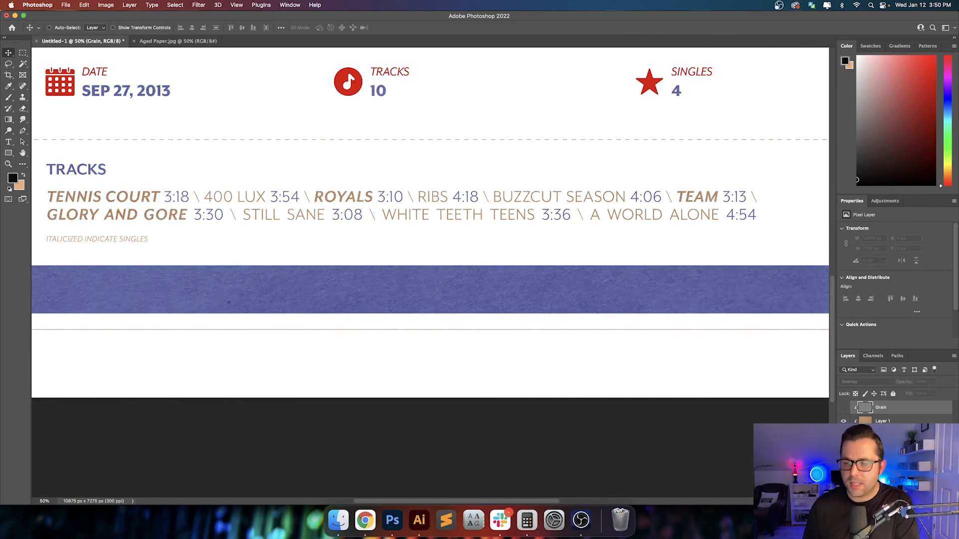
click(905, 422)
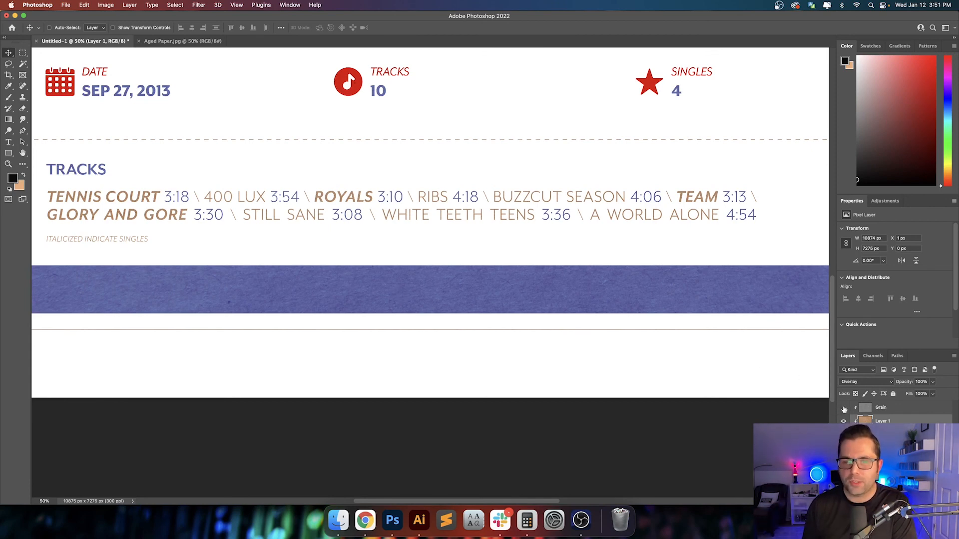
click(909, 412)
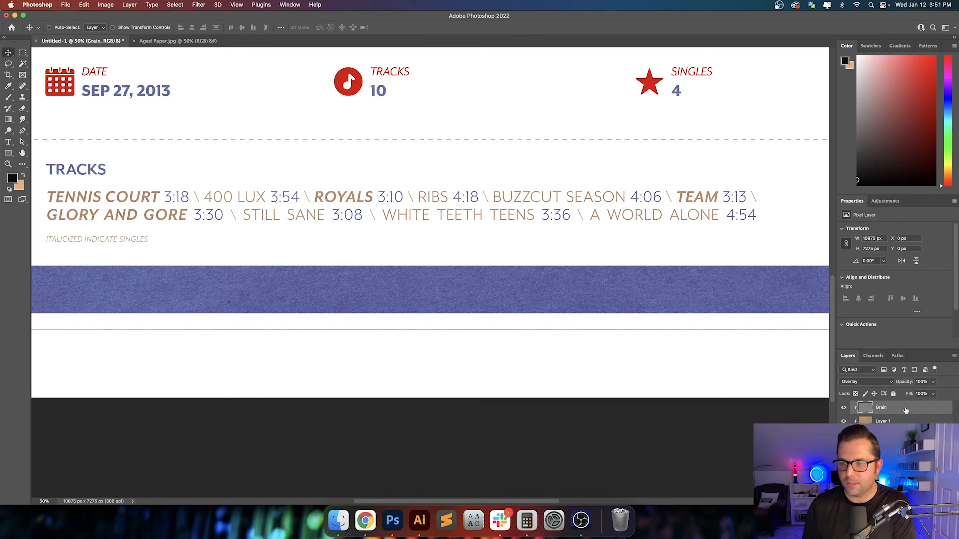
Preview the whole poster in full-screen mode on a black background
scroll(584, 299, left, 4)
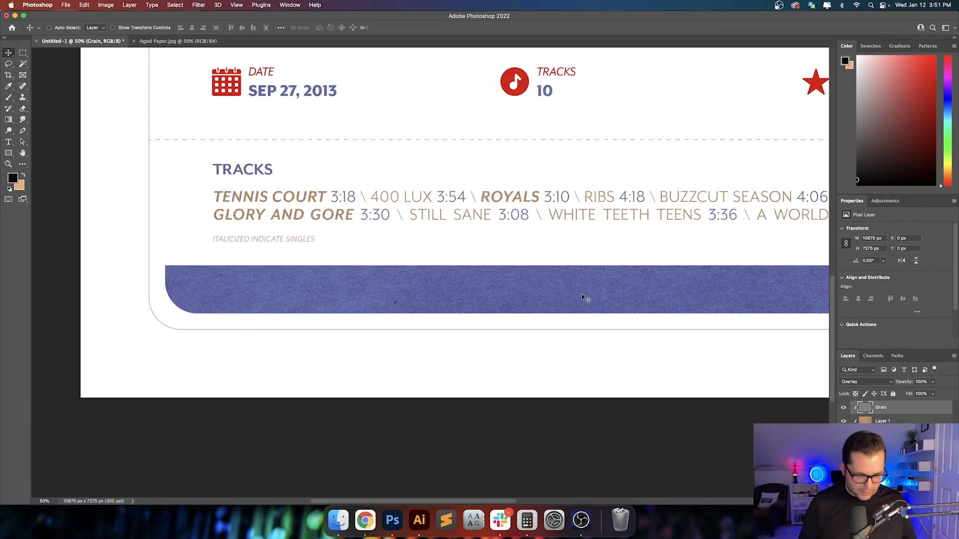
key(f)
key(f)
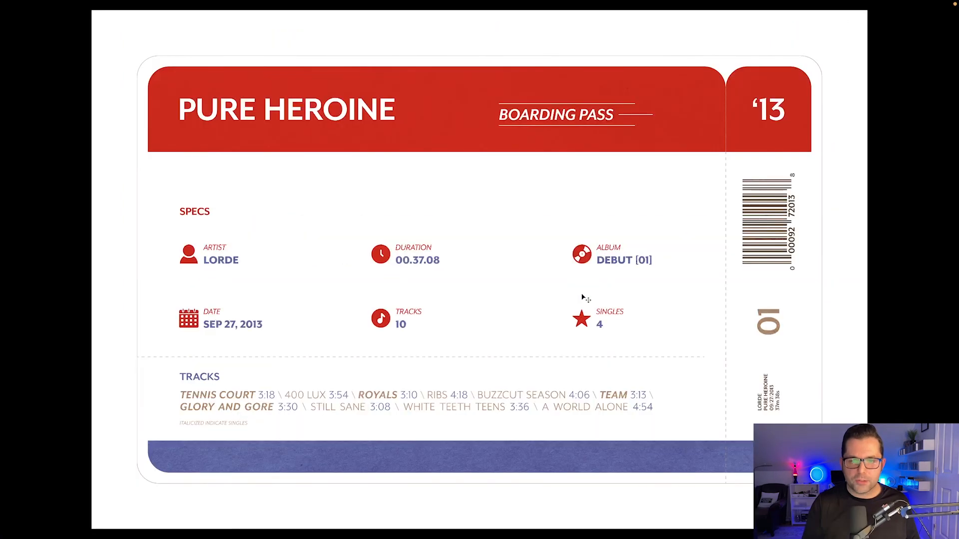